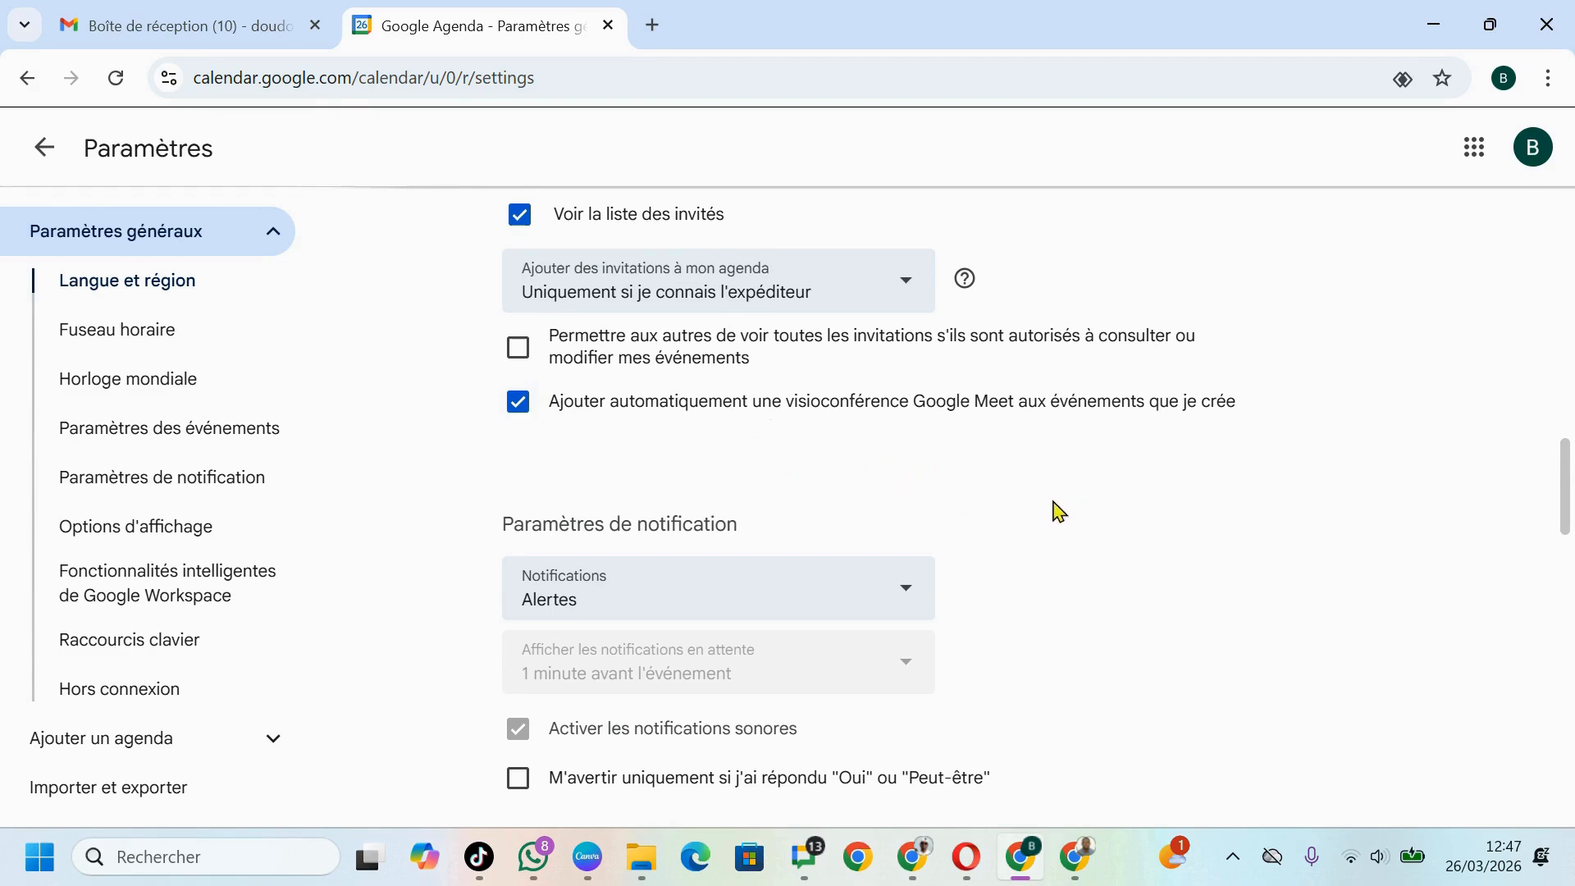
Choose Alertes as the notification type in the notification settings.
click(910, 598)
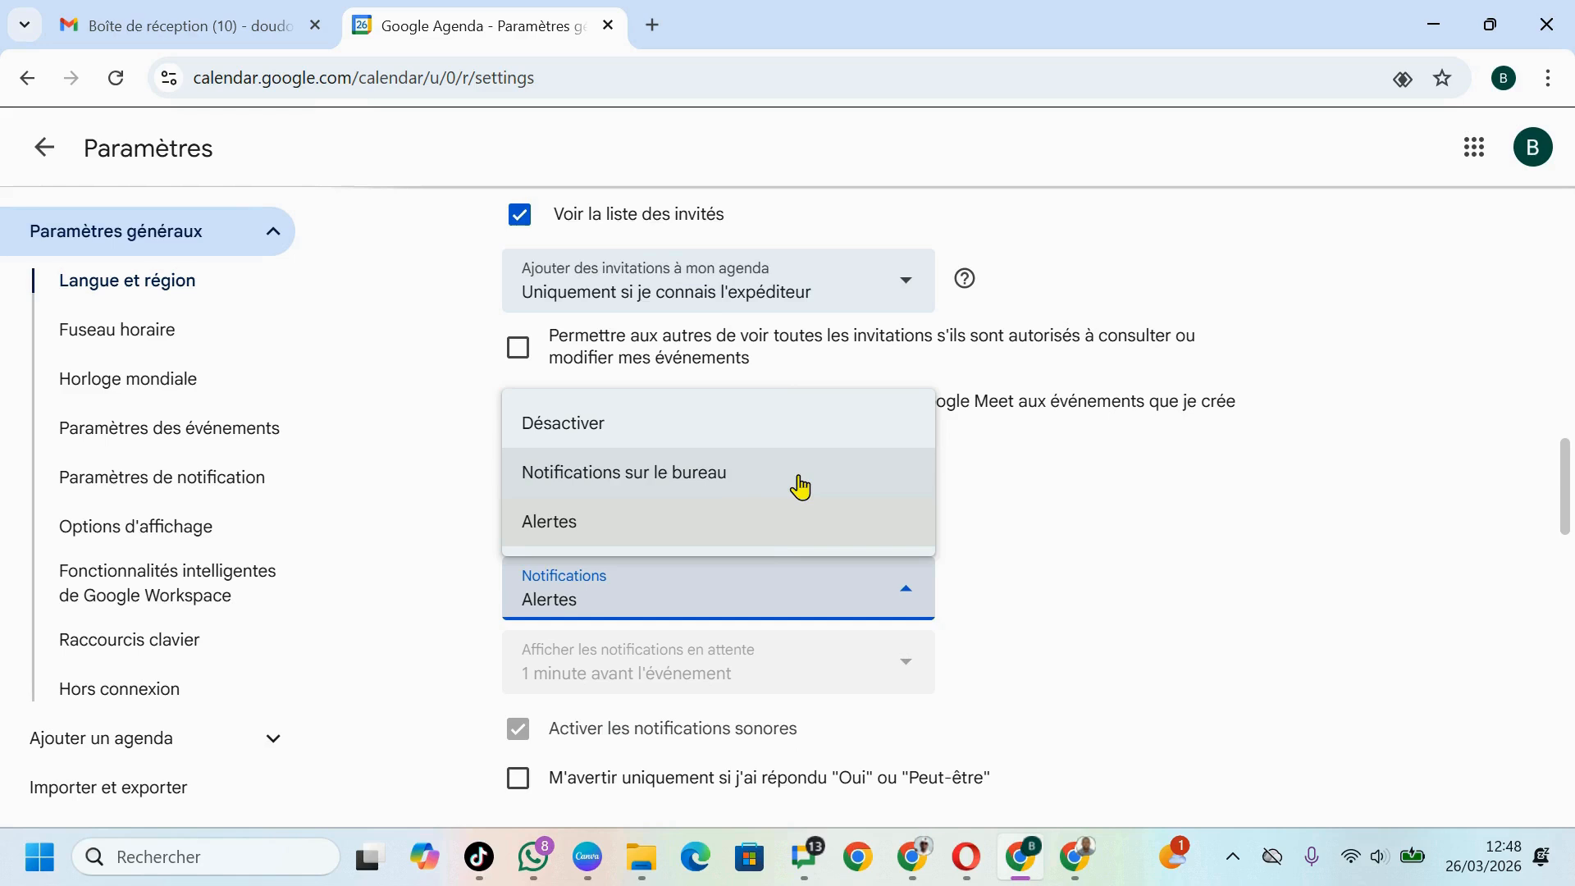
click(574, 523)
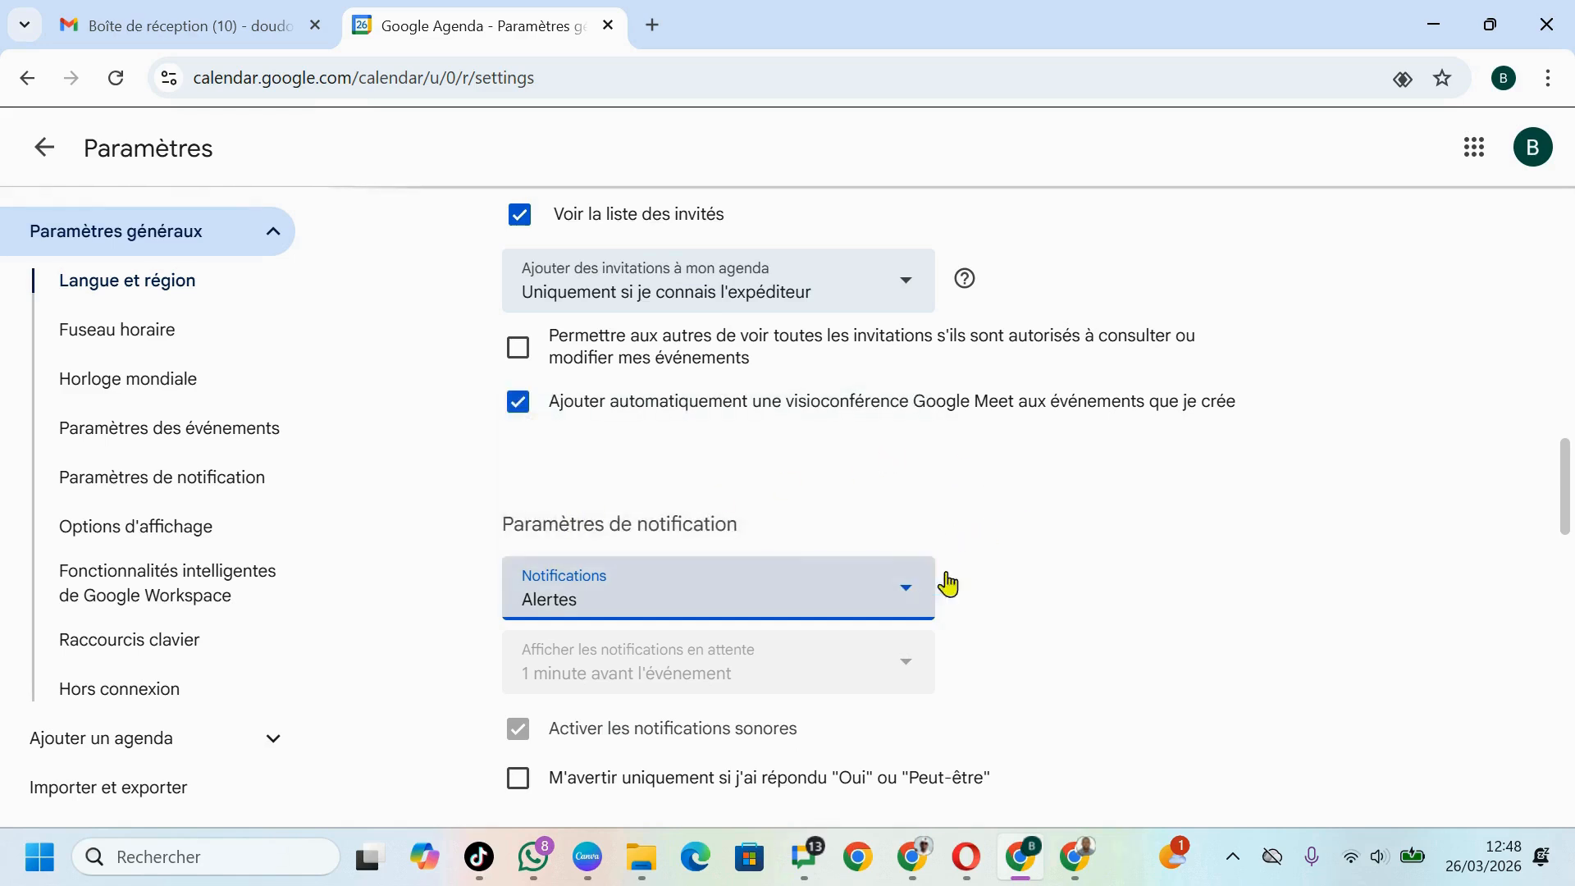
In the display options, choose Dimanche as the first day of the week and 4 jours for the custom view.
drag(1564, 481, 1566, 566)
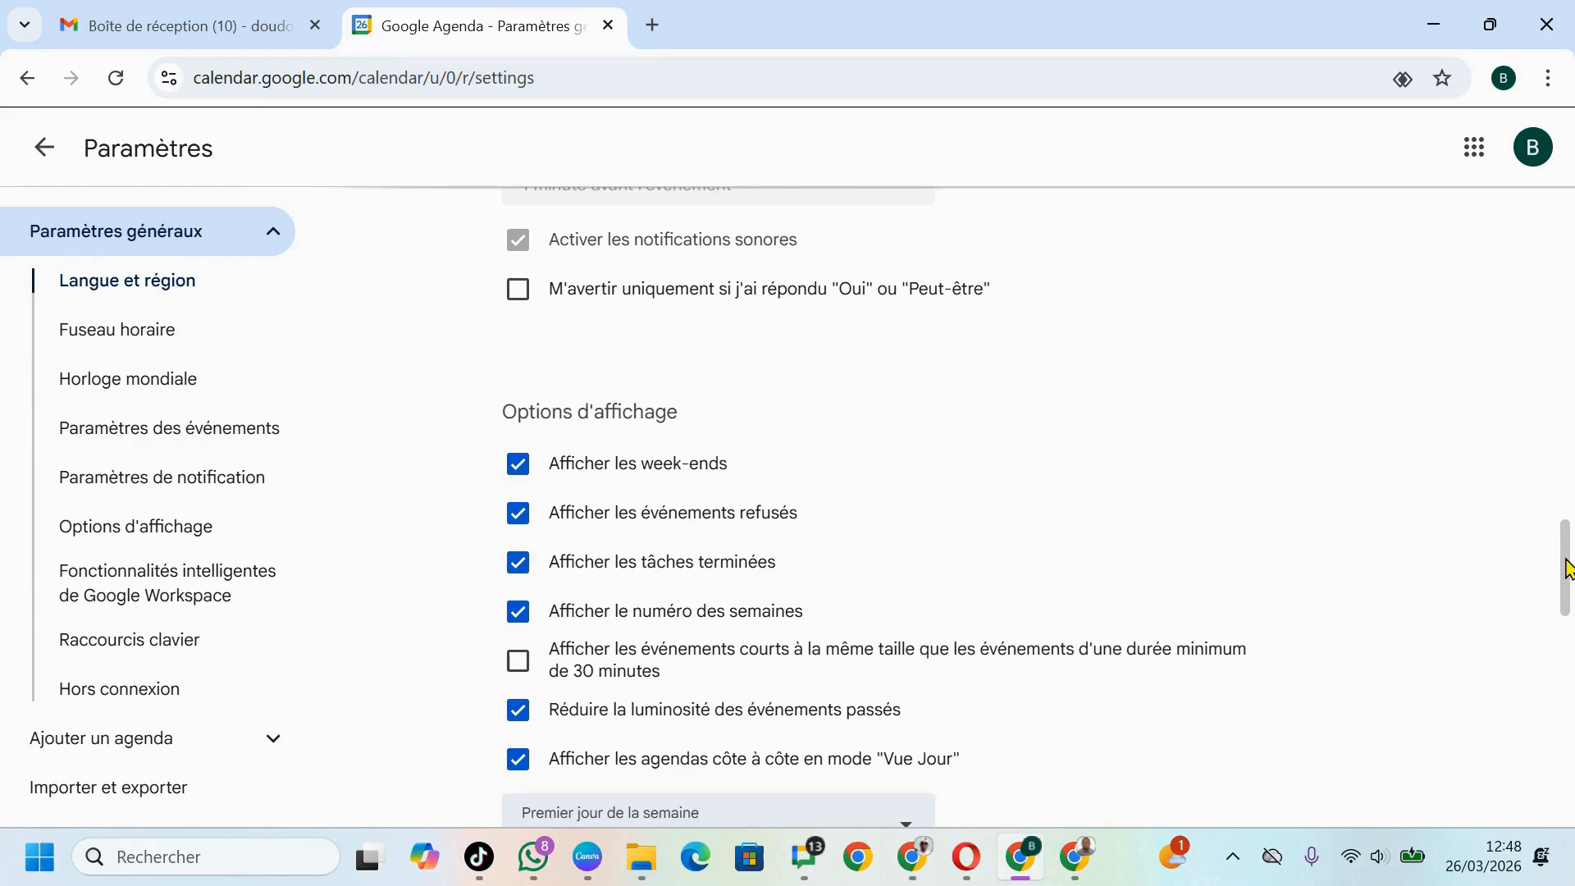
mouse_move(1566, 566)
mouse_down()
mouse_move(1567, 537)
mouse_move(1565, 595)
mouse_up()
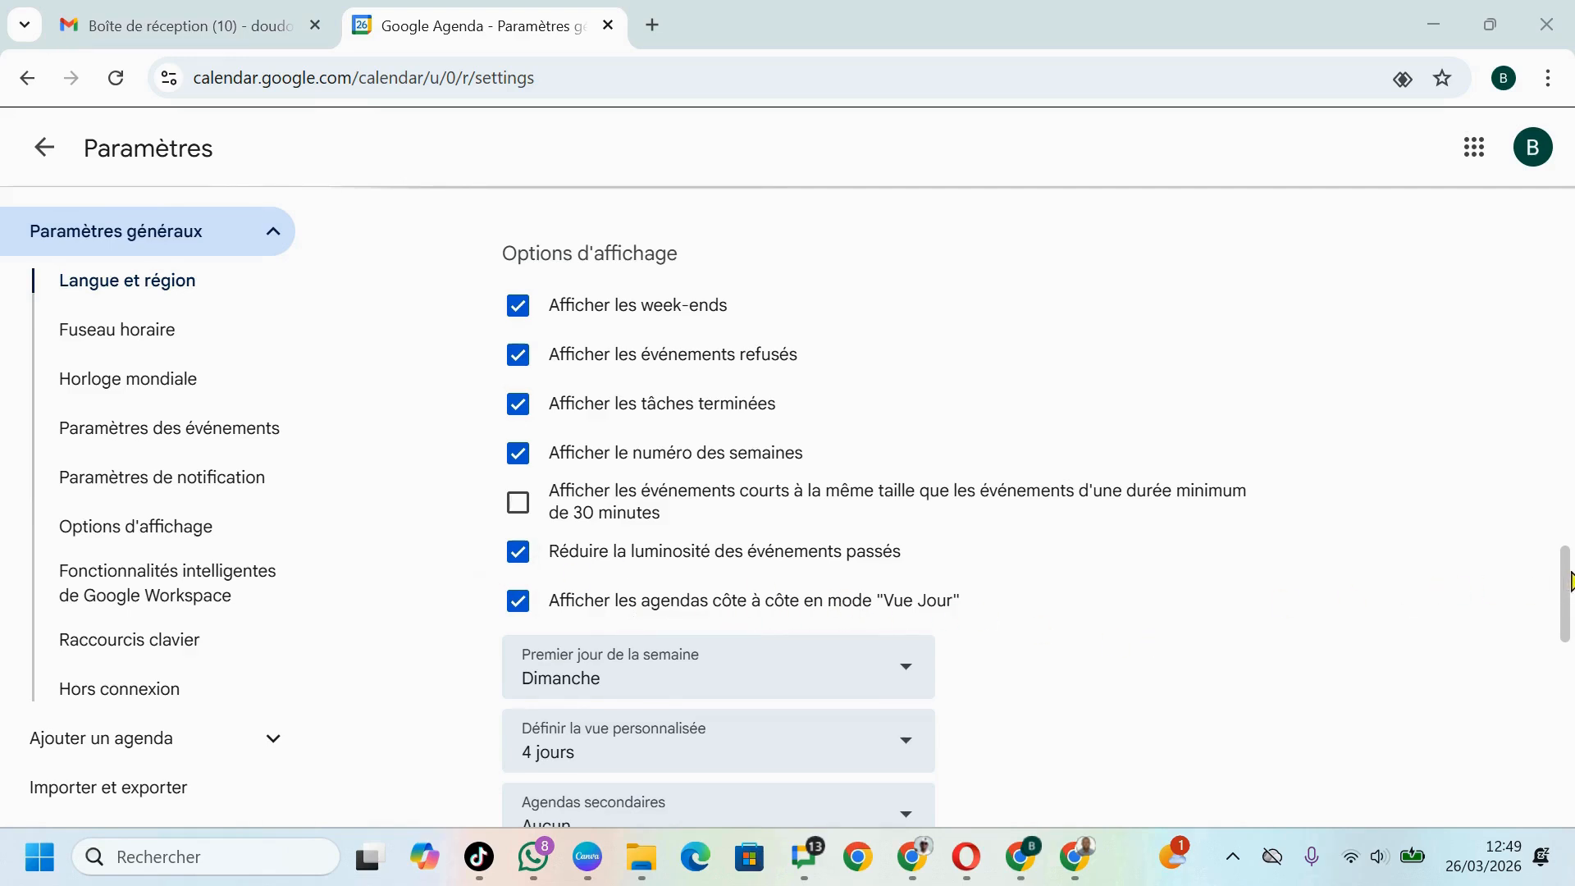
drag(1569, 581, 1569, 652)
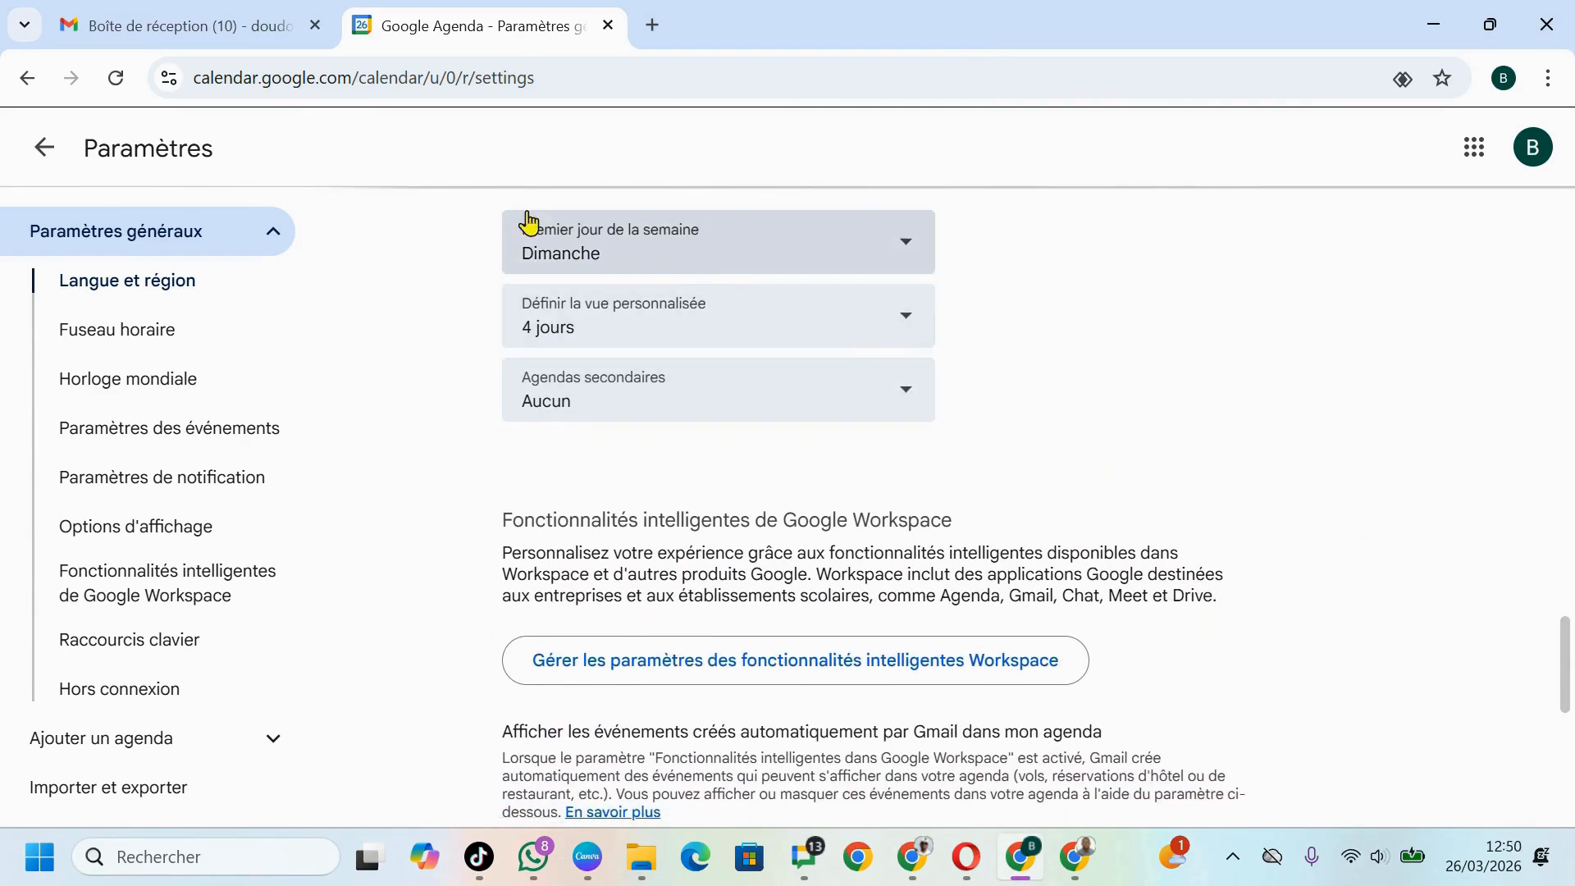
click(906, 246)
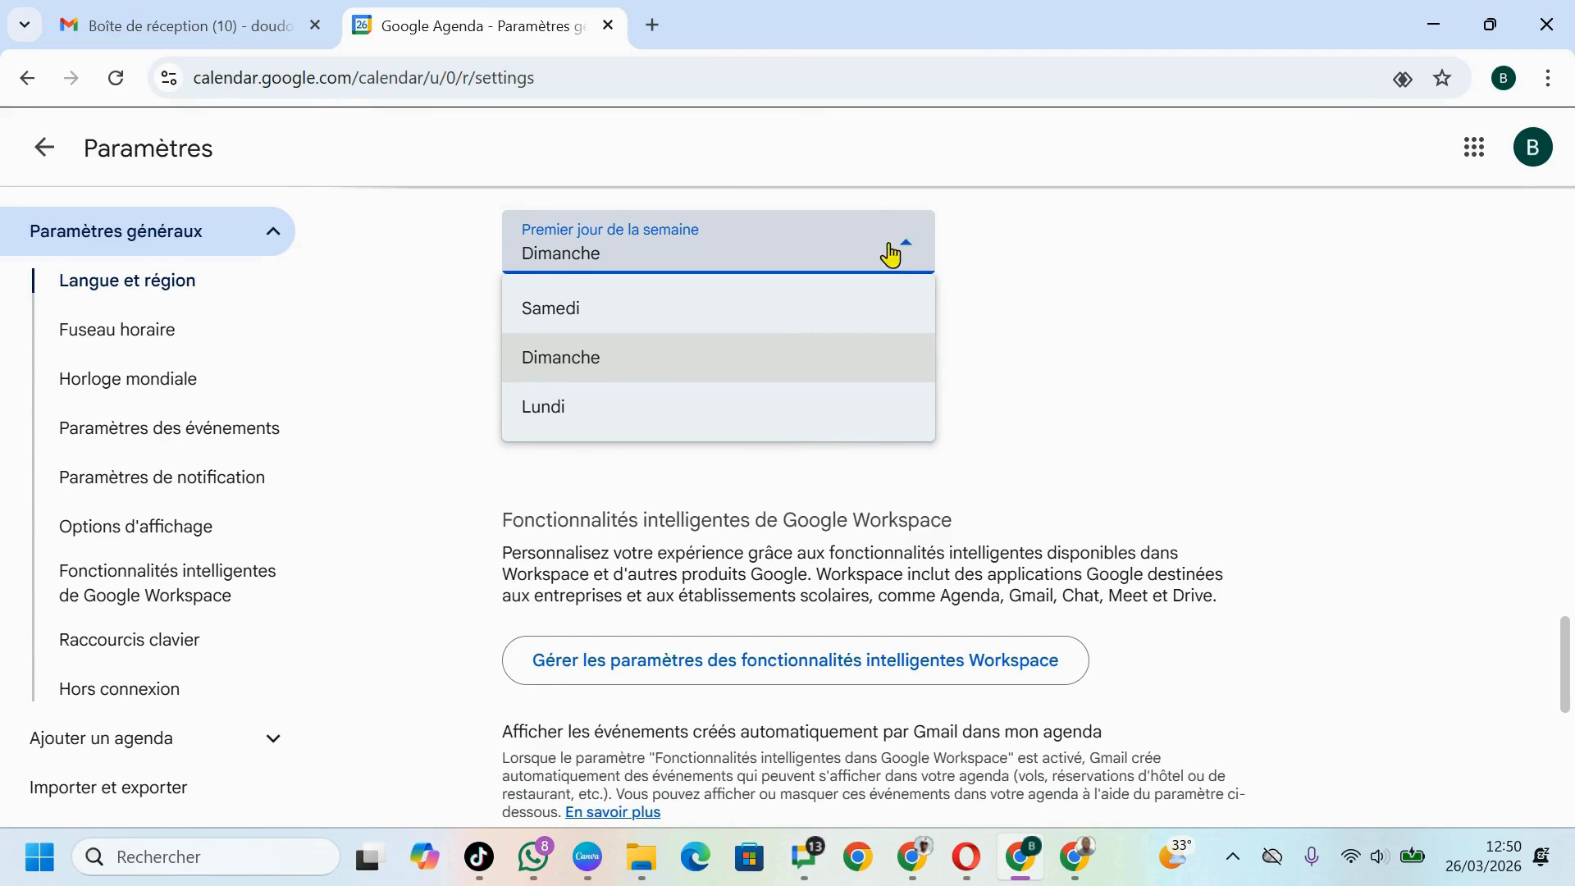
click(599, 367)
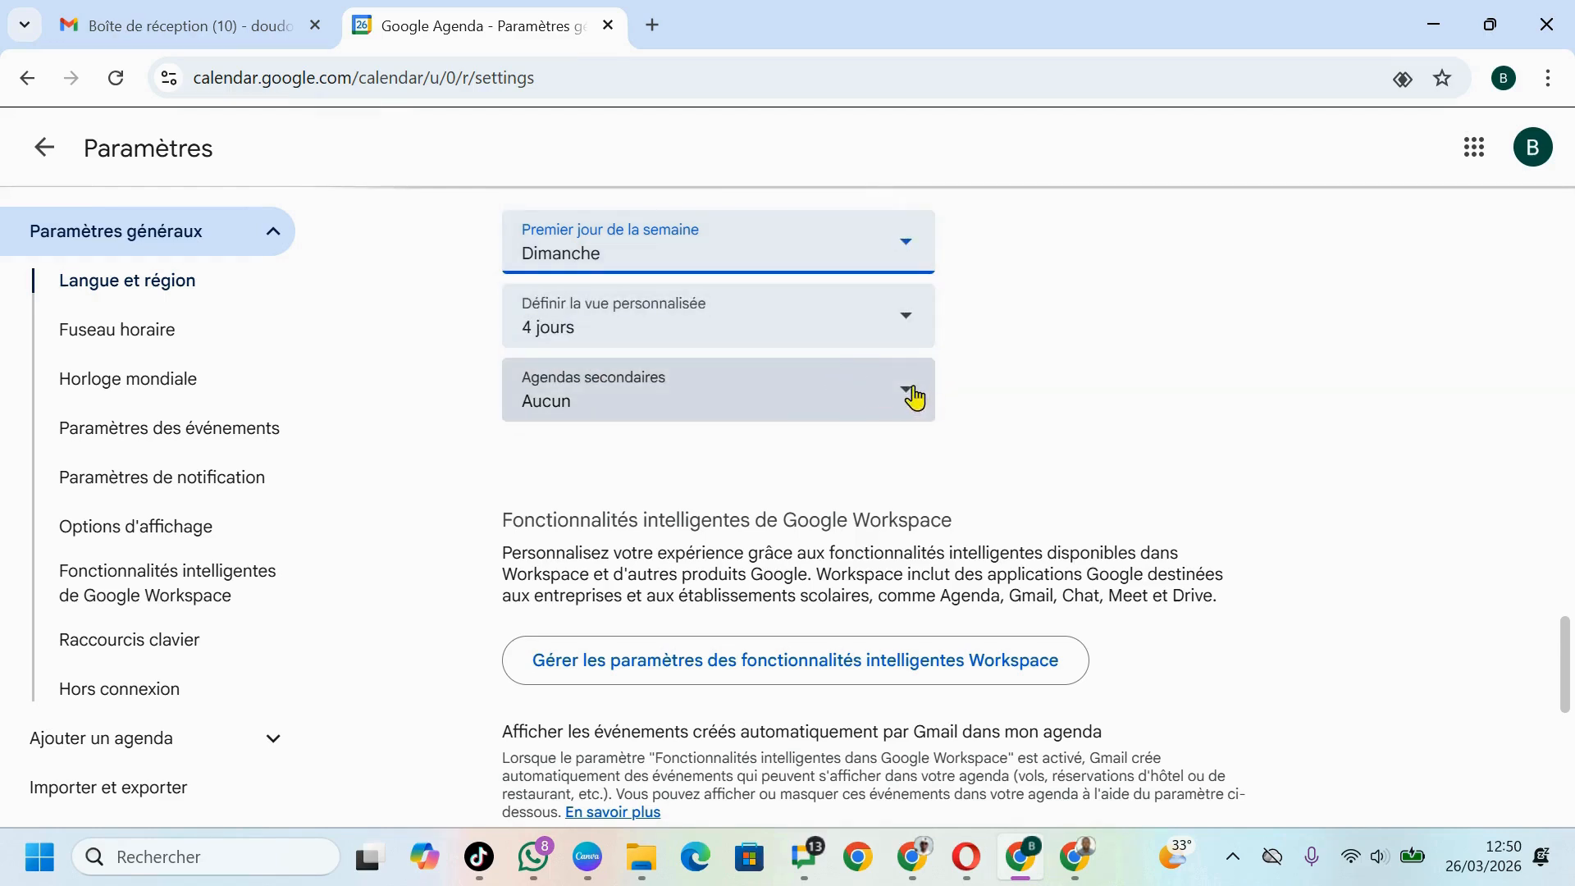
click(907, 326)
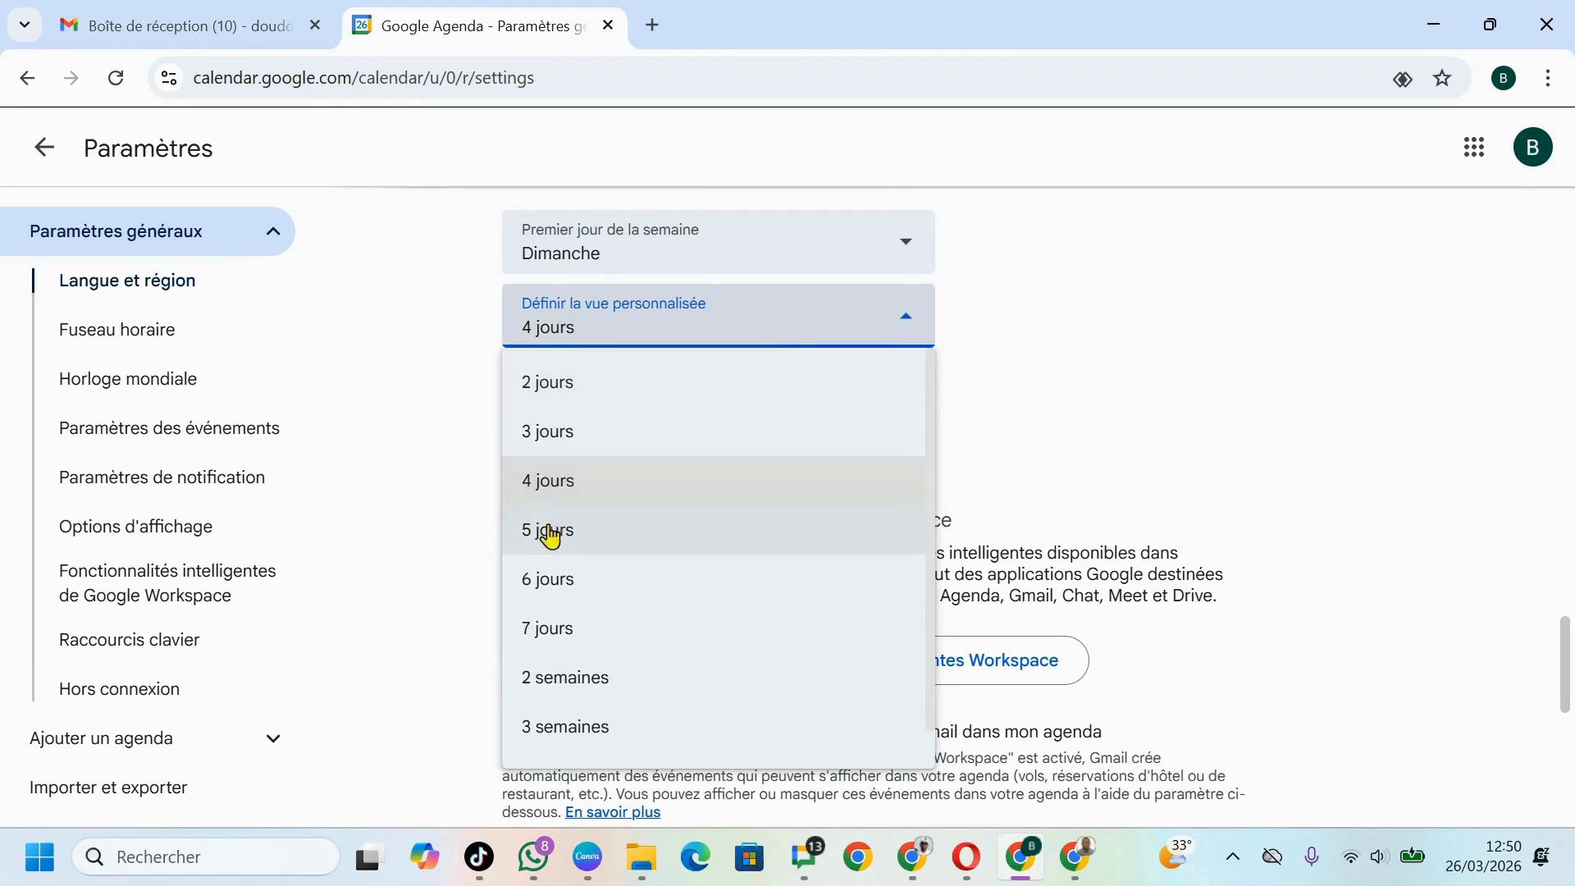
click(564, 488)
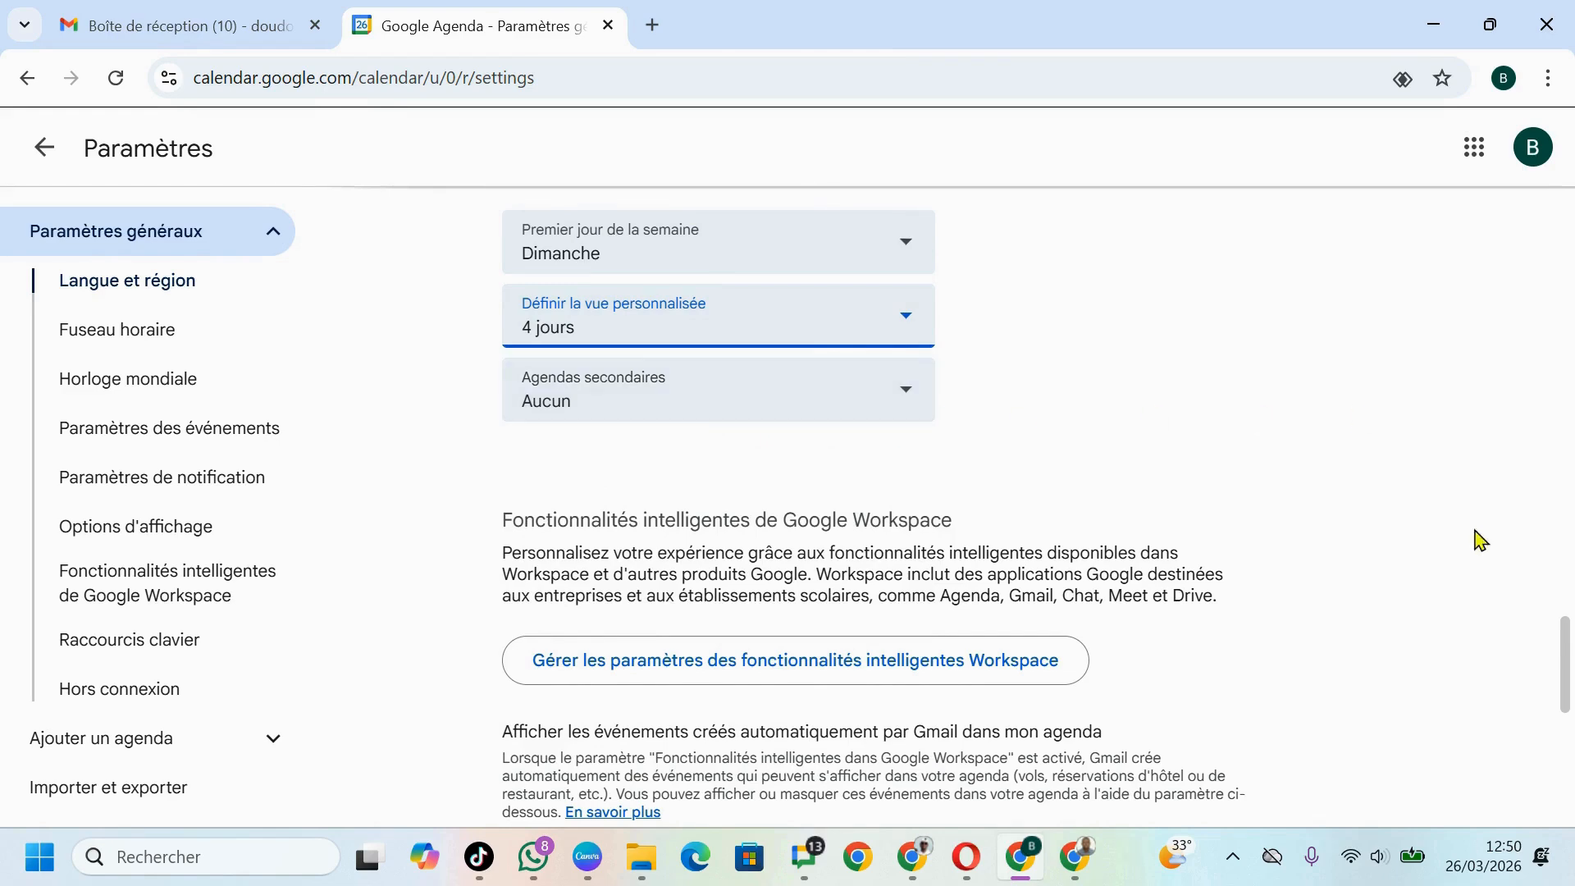
Choose Seulement moi as the privacy of events created from Gmail e-mails.
drag(1565, 660, 1564, 735)
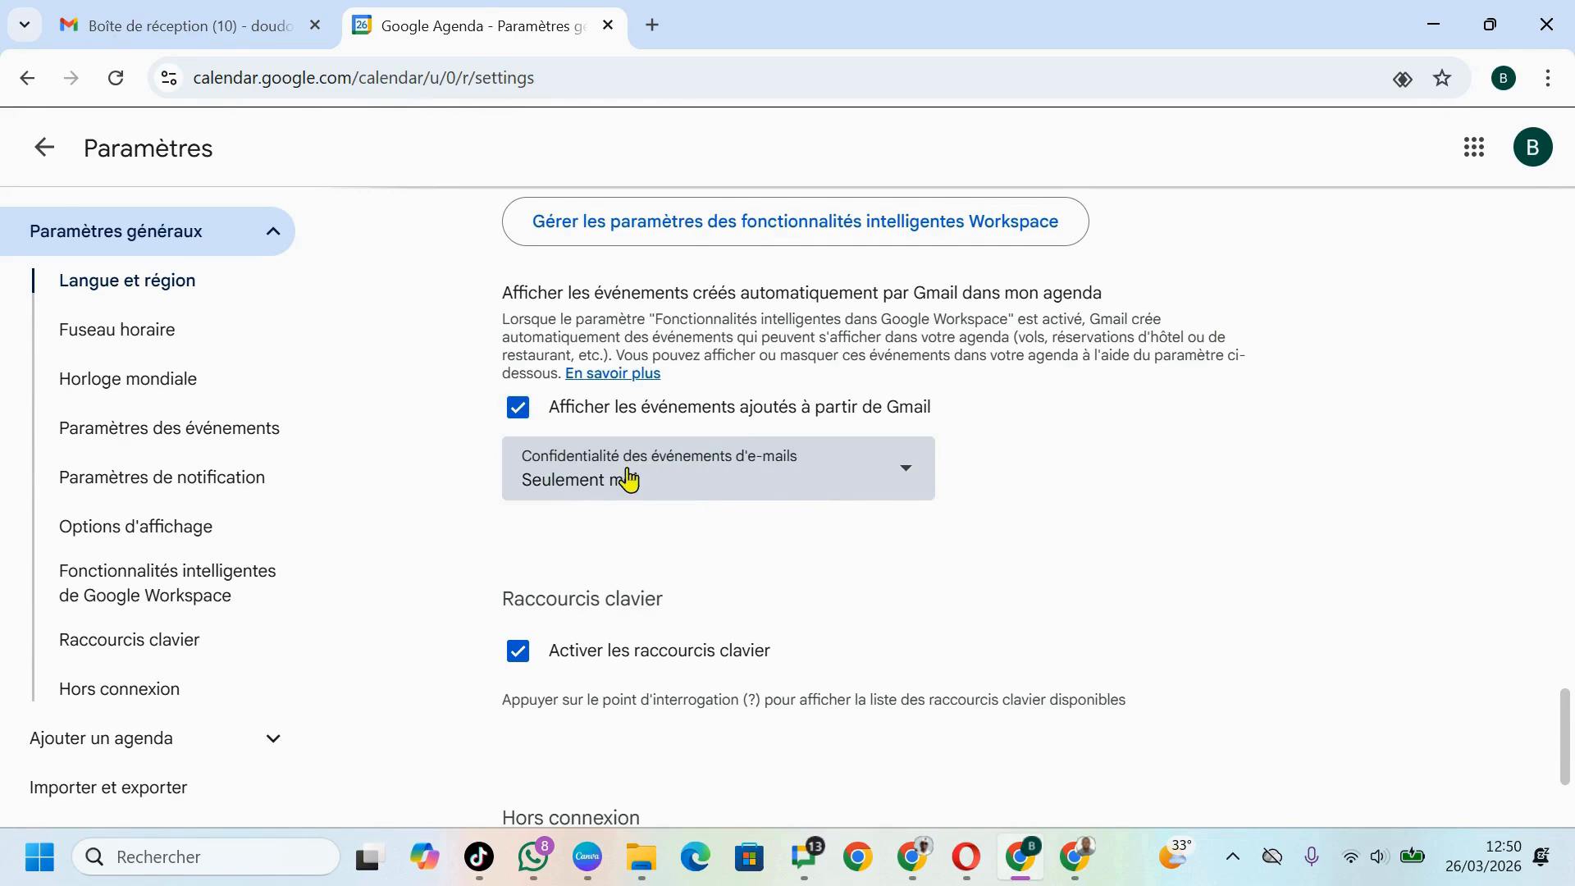
click(905, 481)
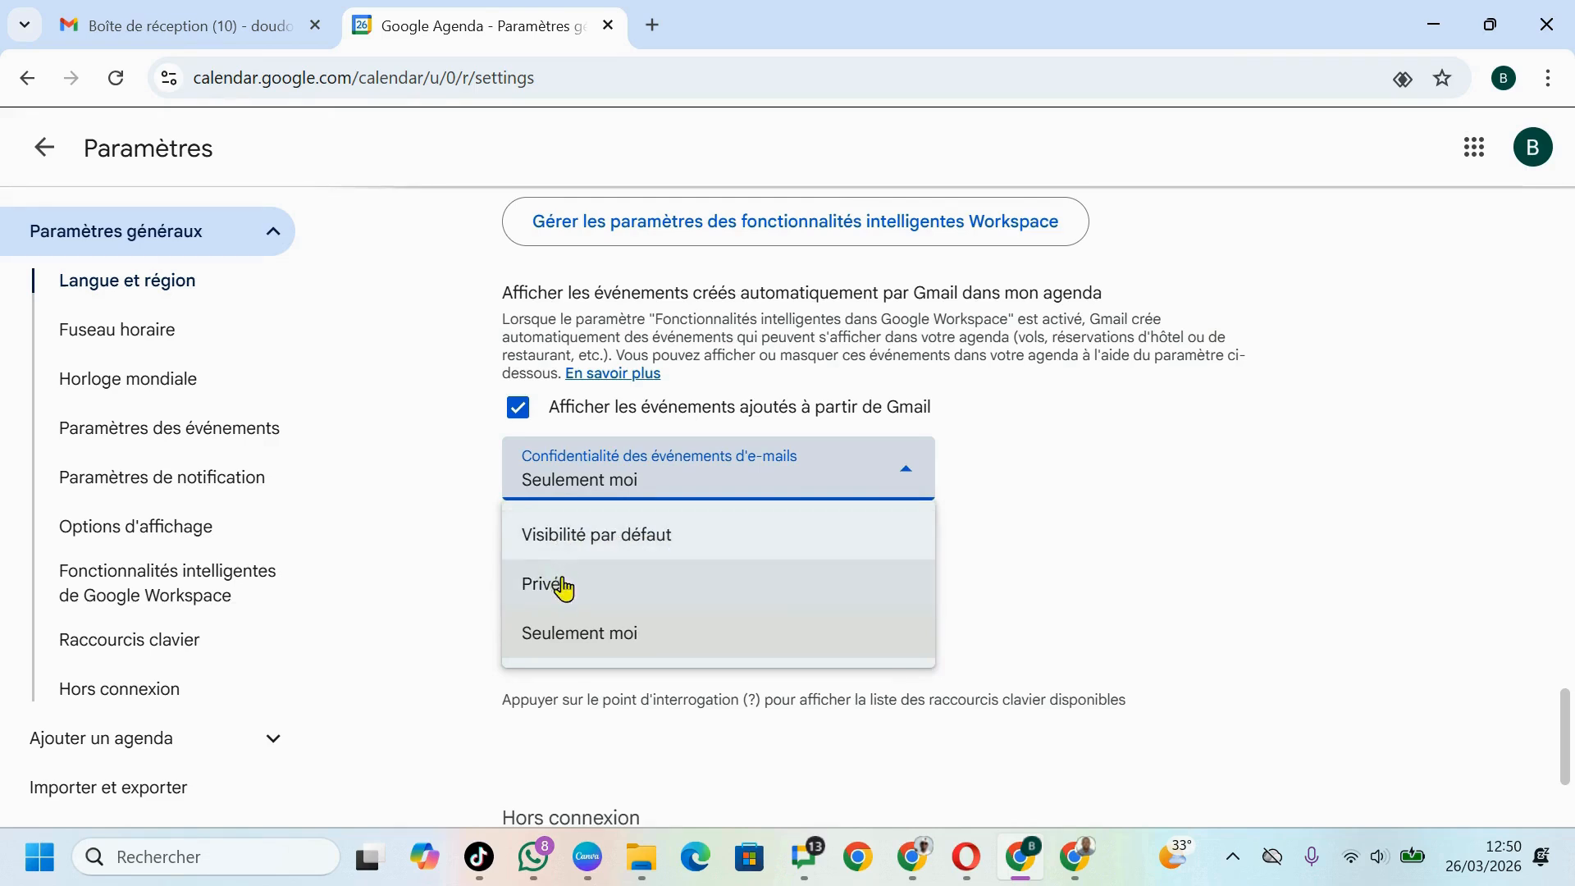
click(681, 642)
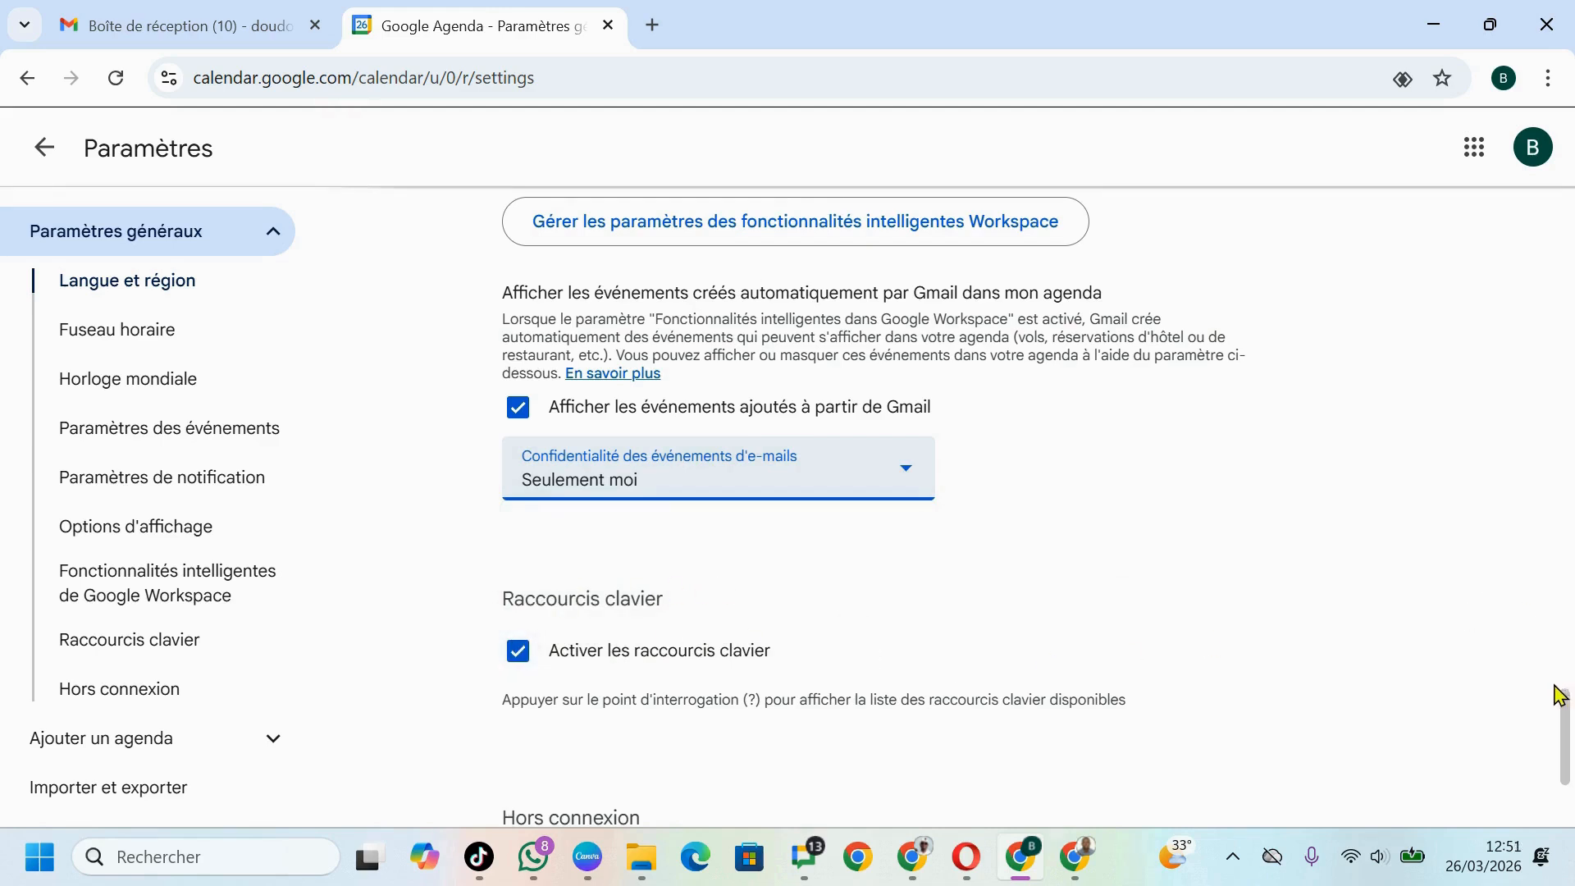
Look over the keyboard shortcut and offline settings and return to the weekly calendar.
drag(1563, 714, 1572, 776)
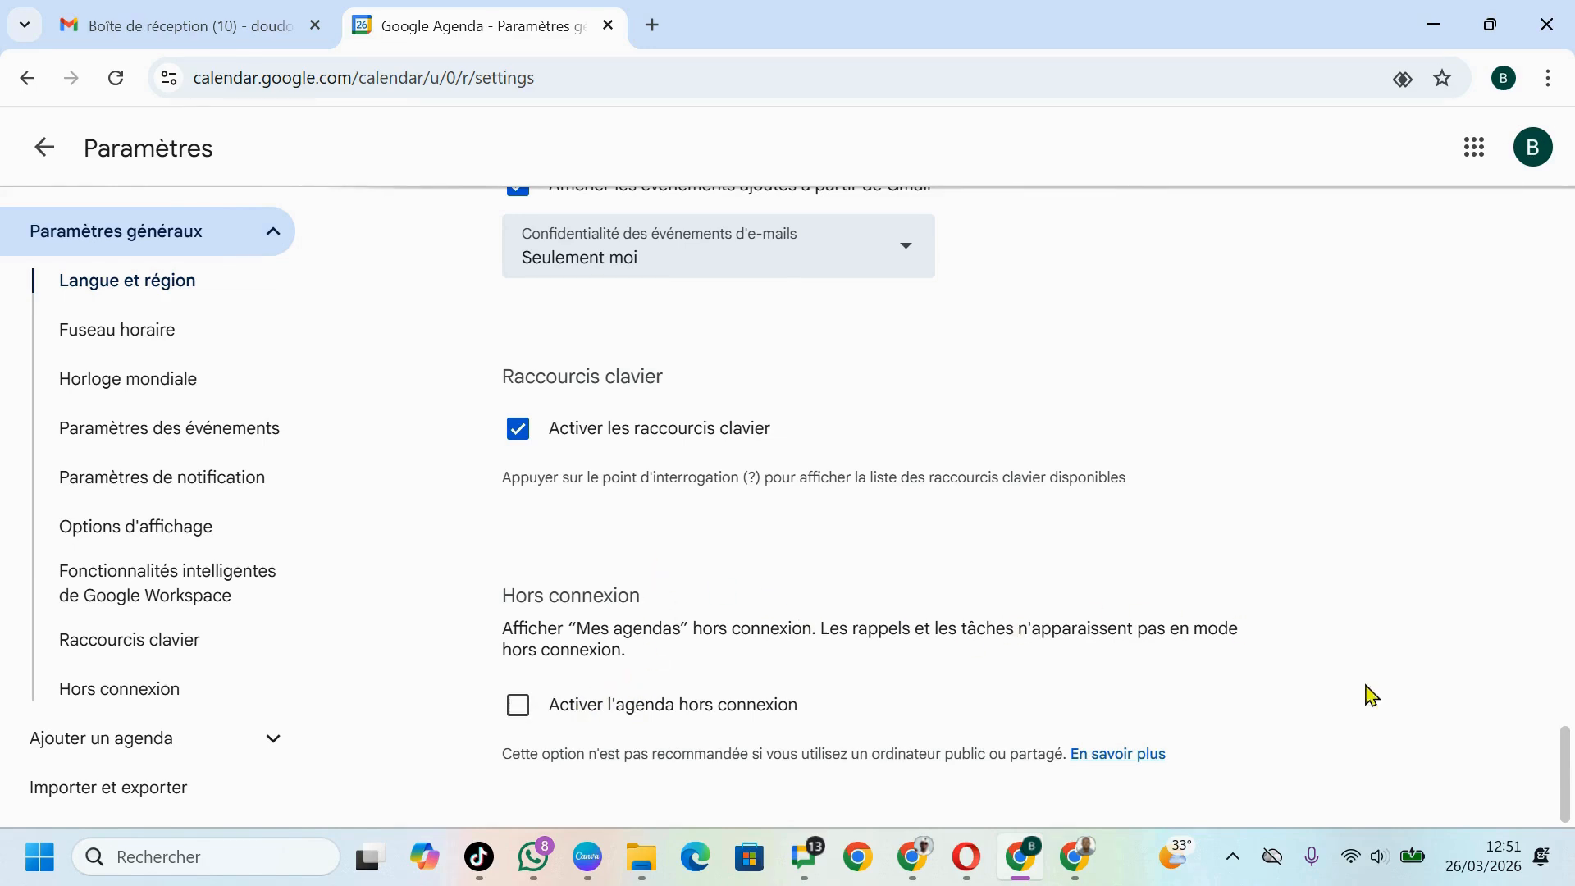
drag(1565, 783, 1523, 433)
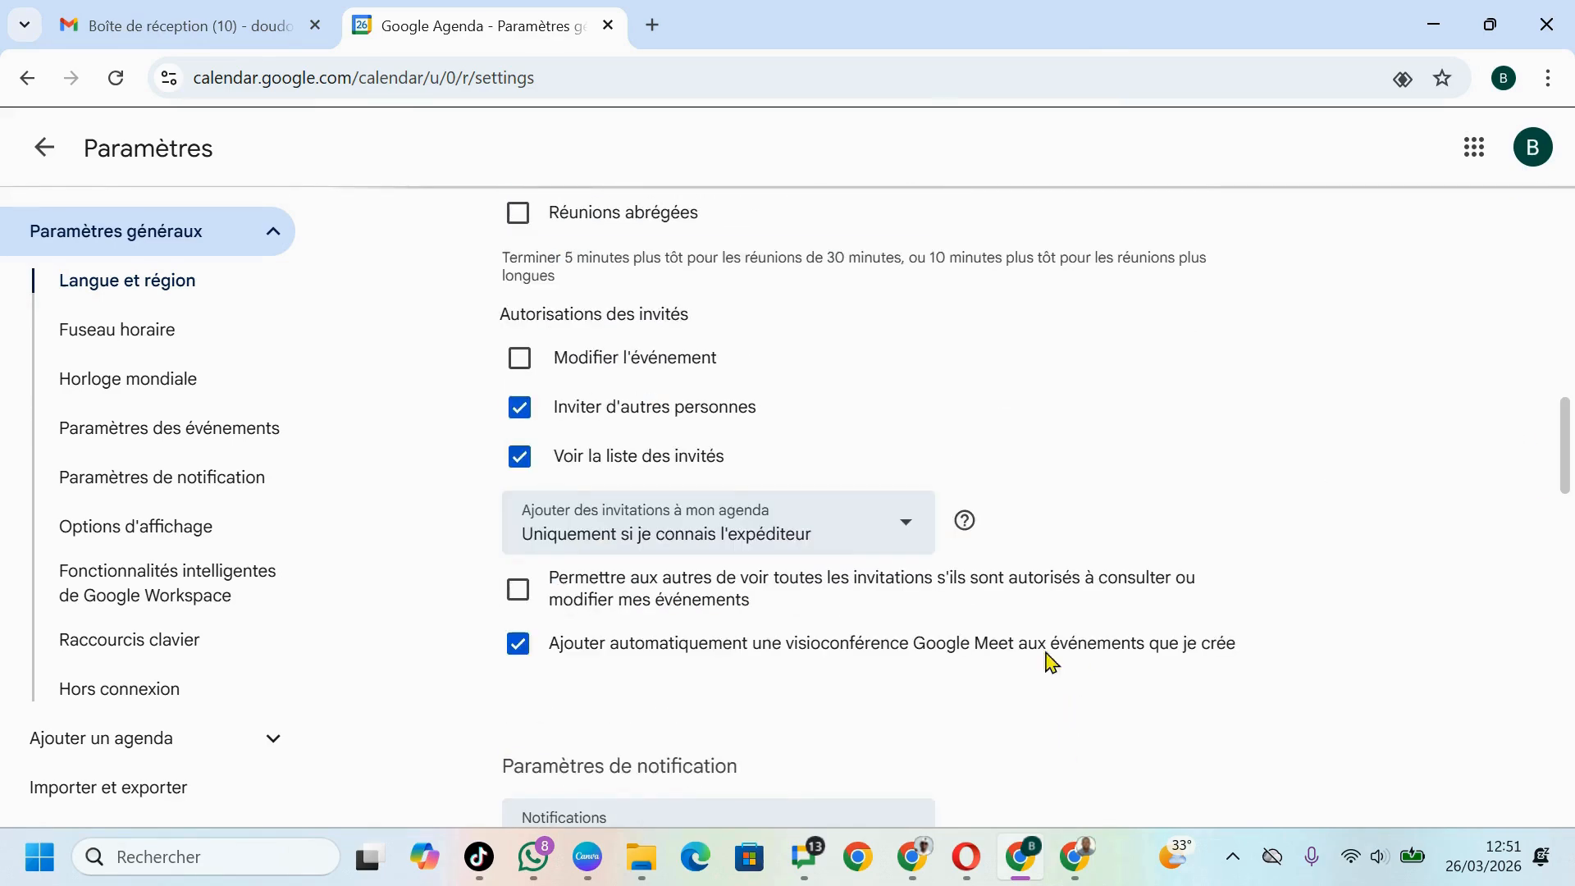
click(44, 148)
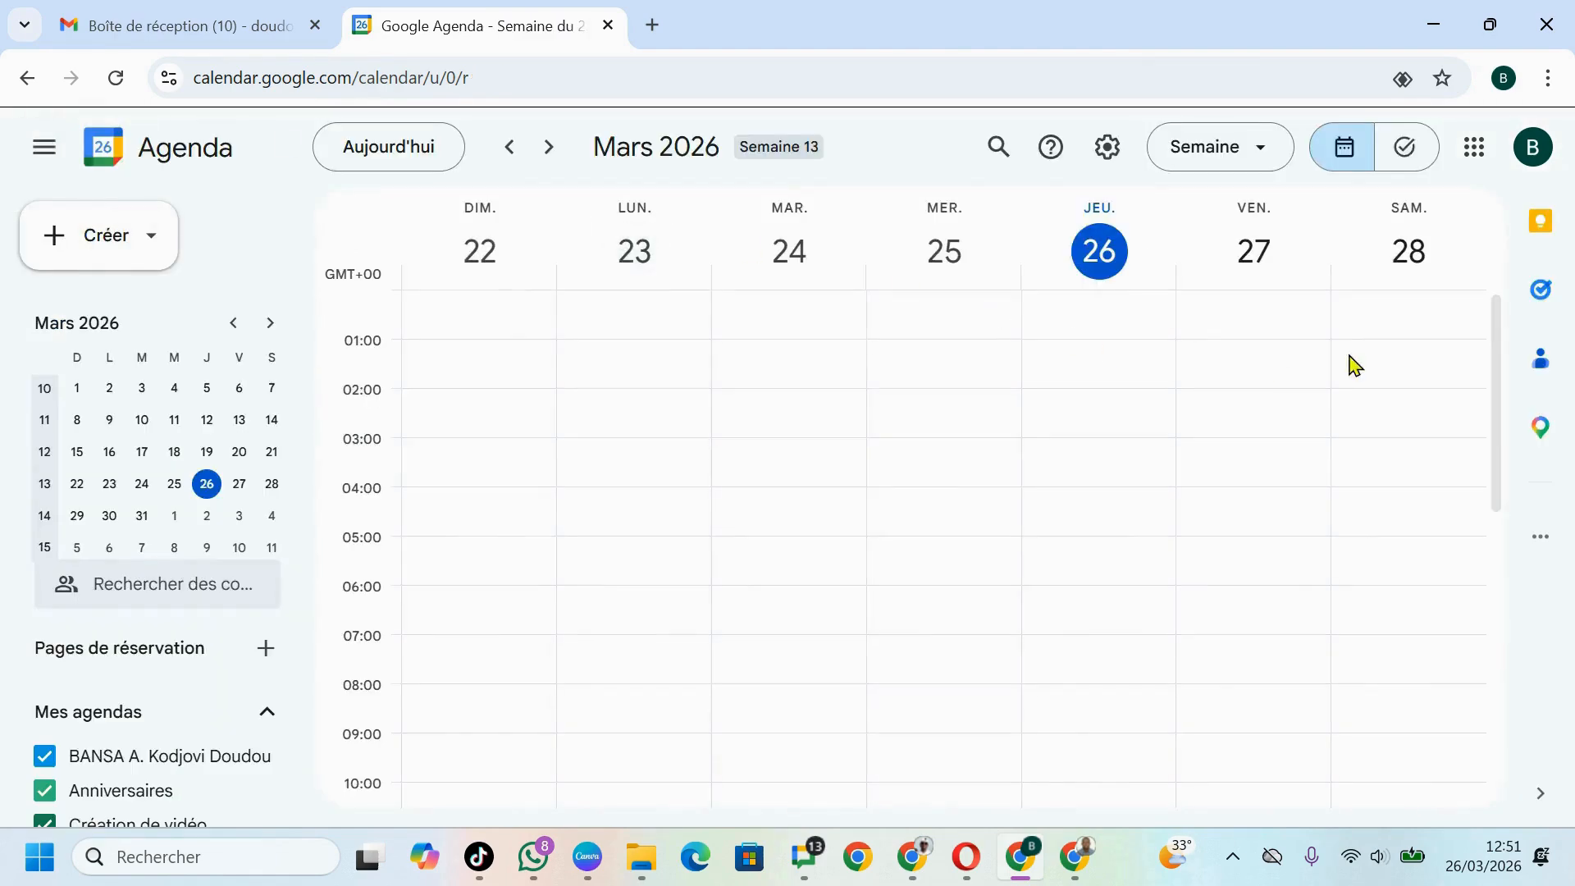
drag(1498, 374, 1487, 279)
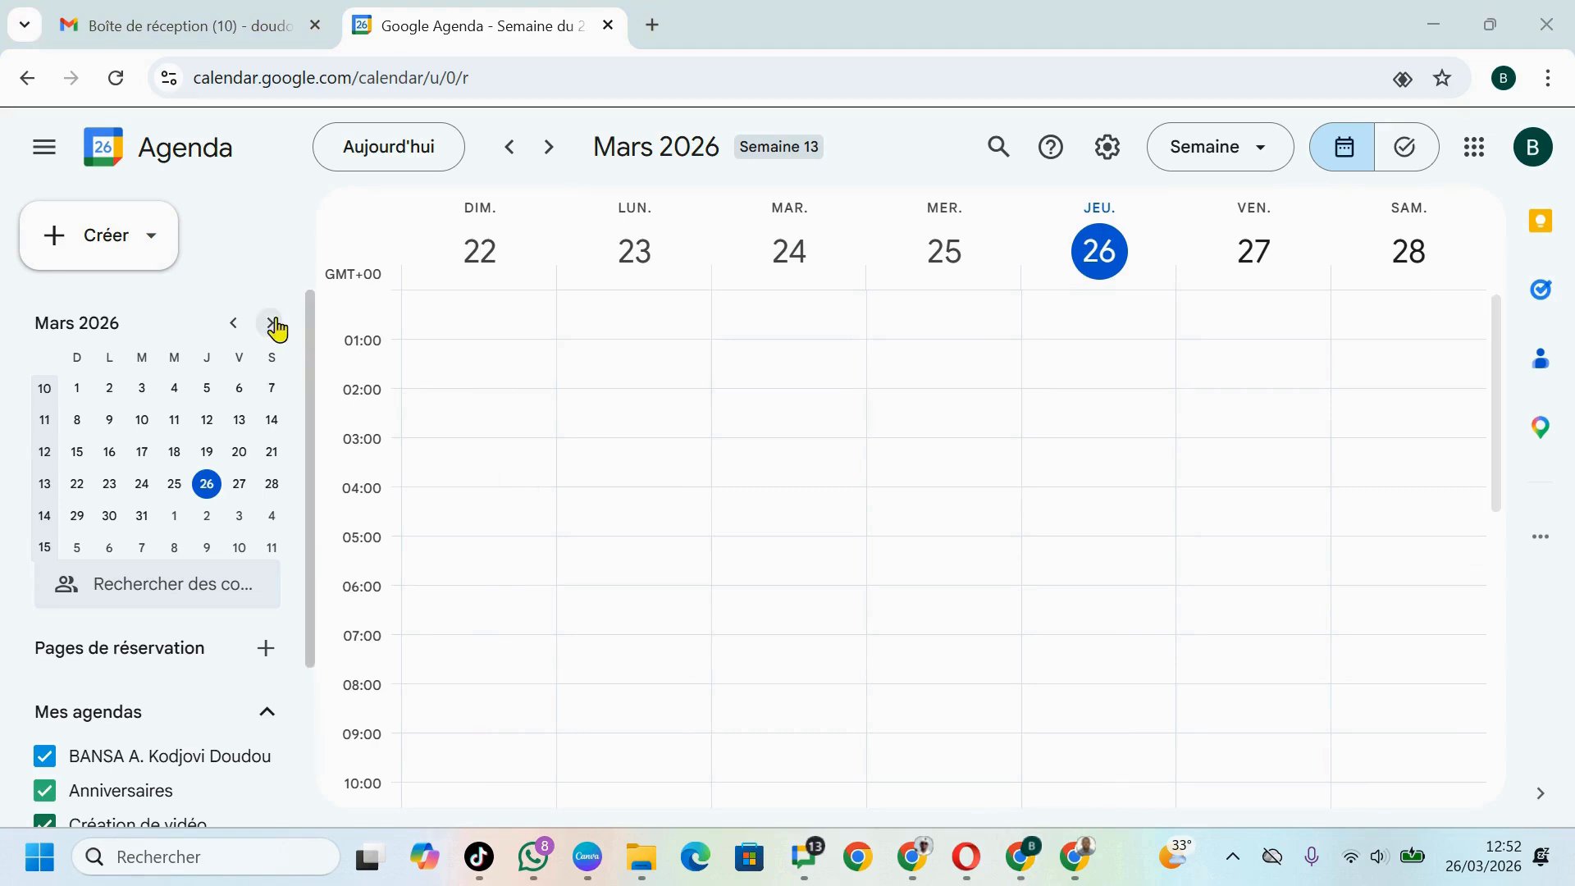
Start a new calendar entry of type Événement and title it "Suivi formation".
click(110, 250)
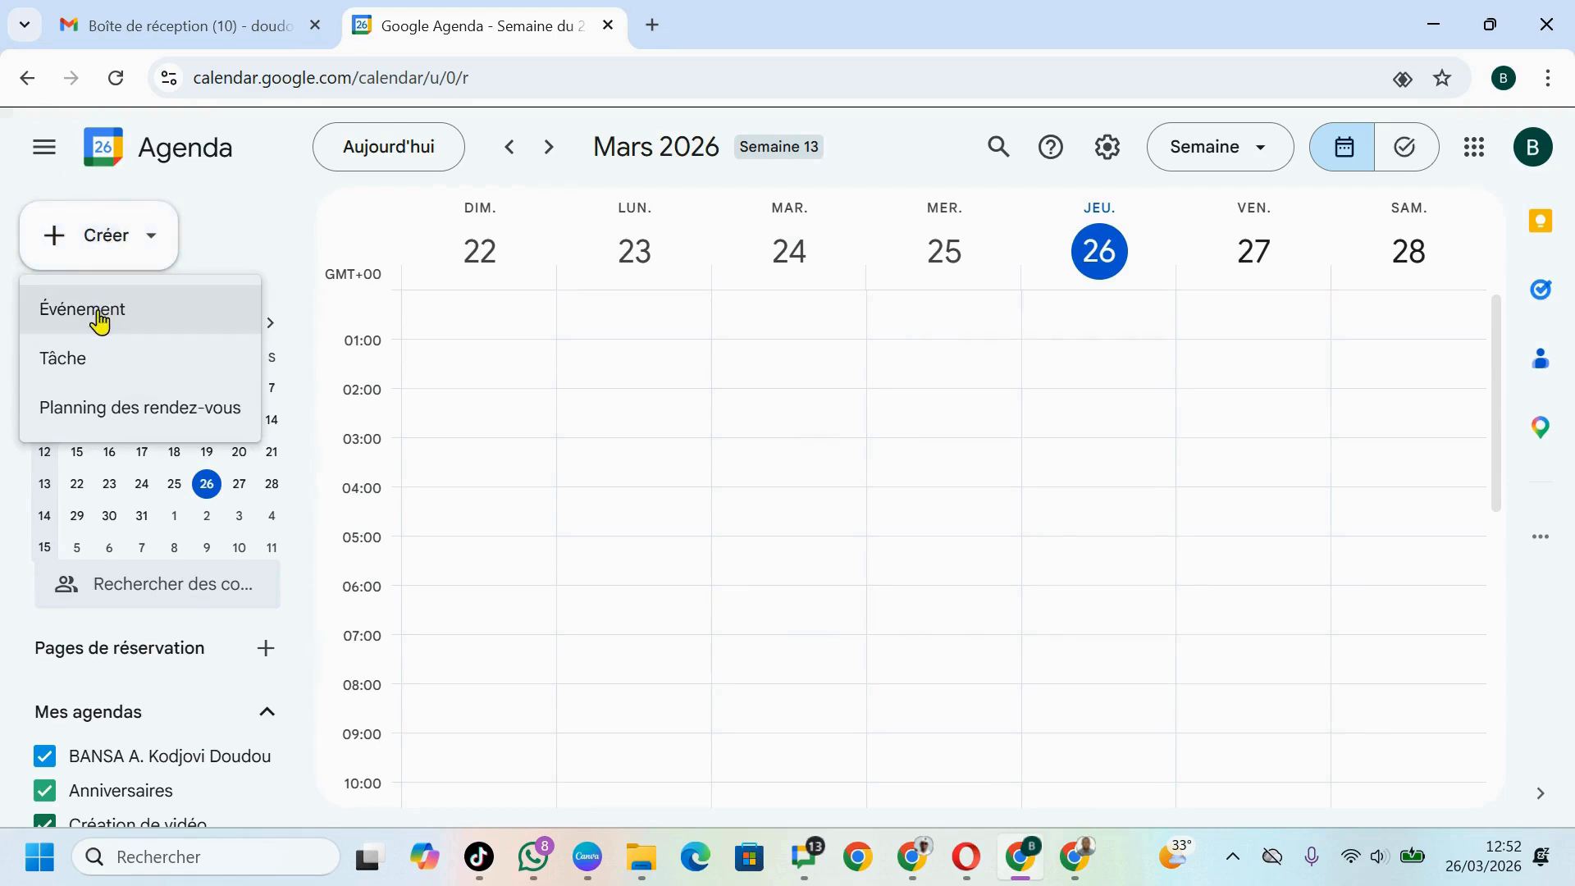
click(99, 320)
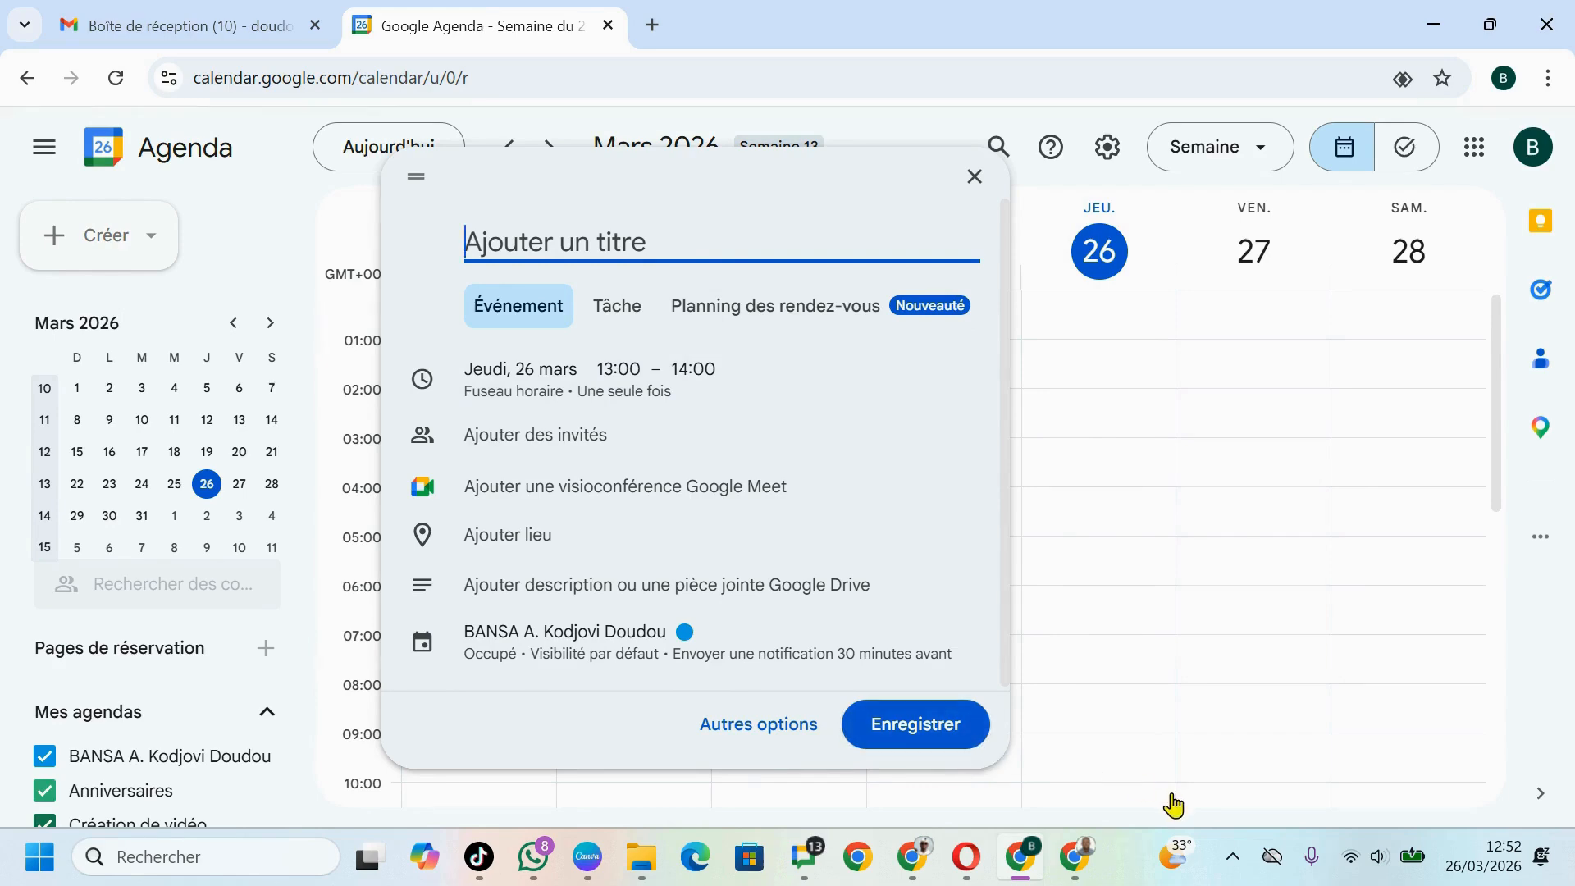
click(1132, 791)
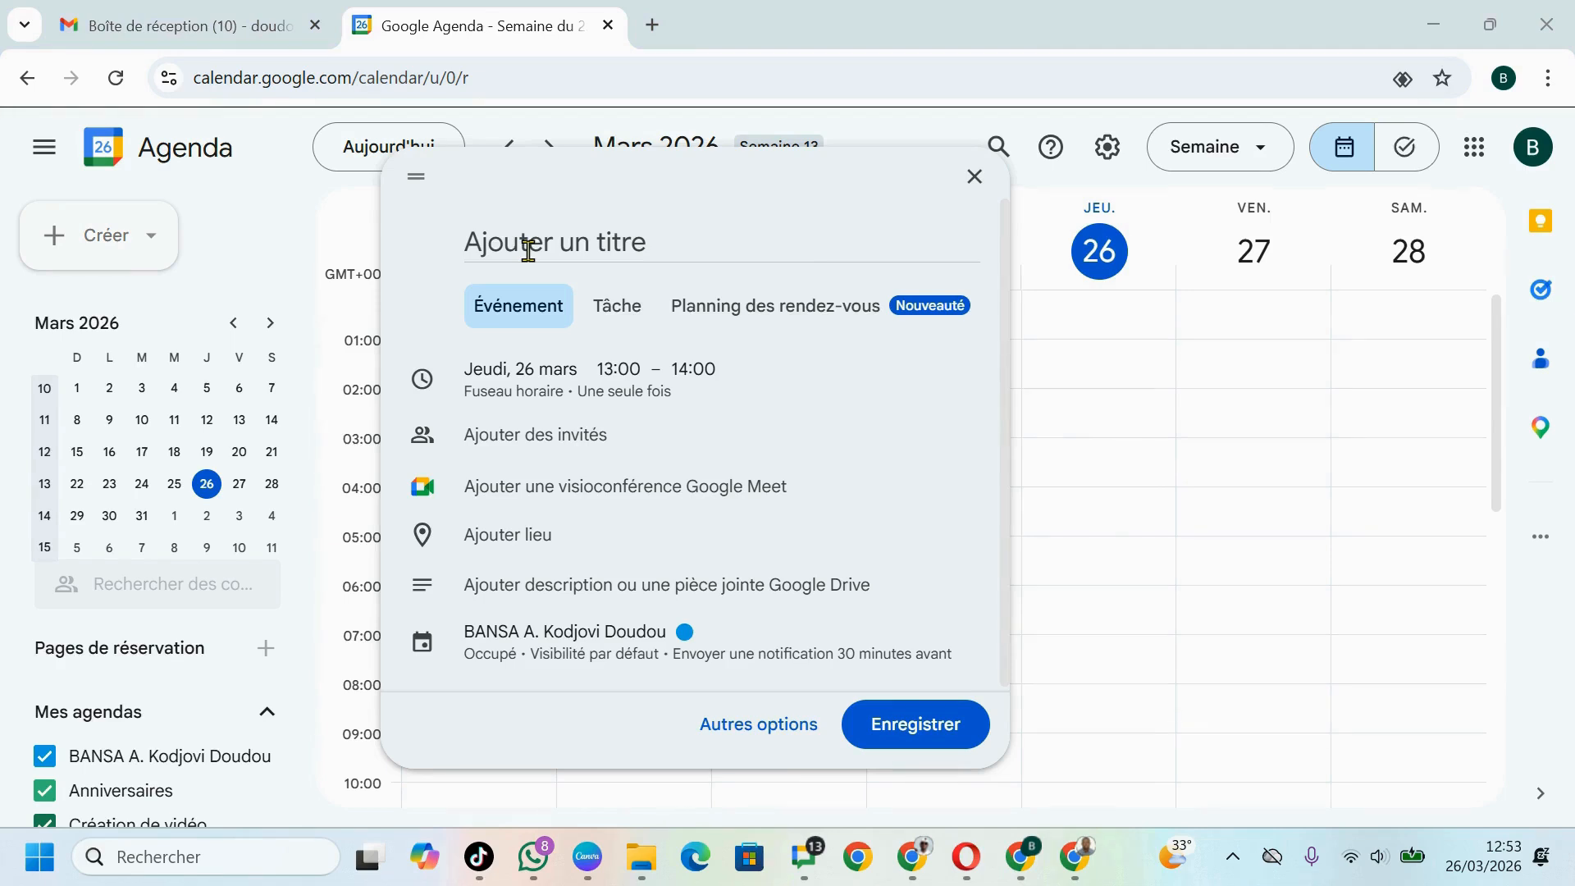
click(537, 245)
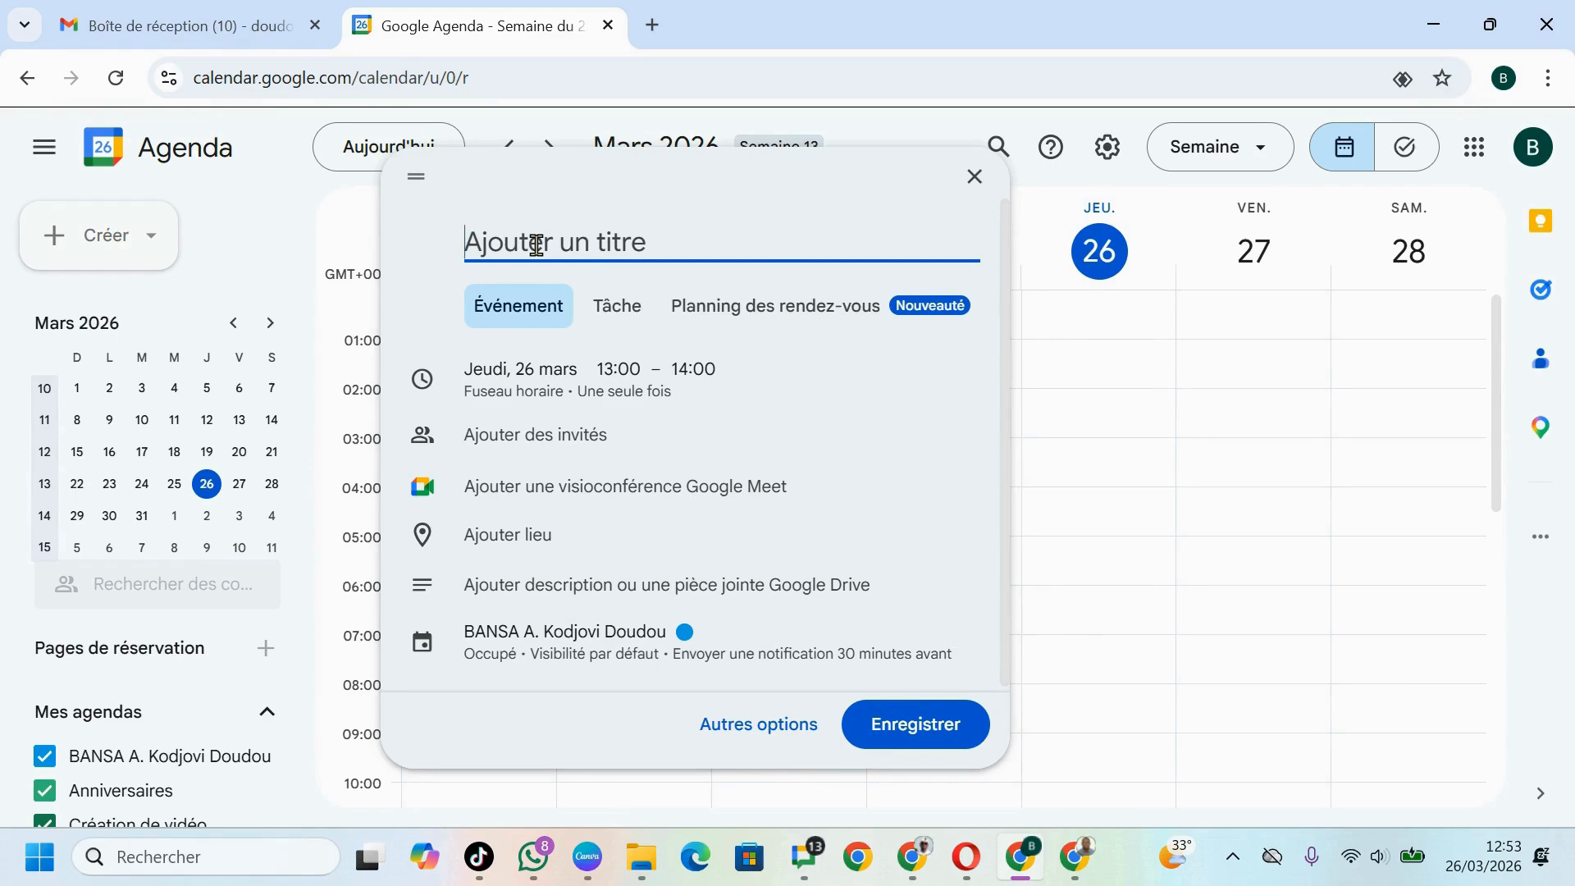
text(S)
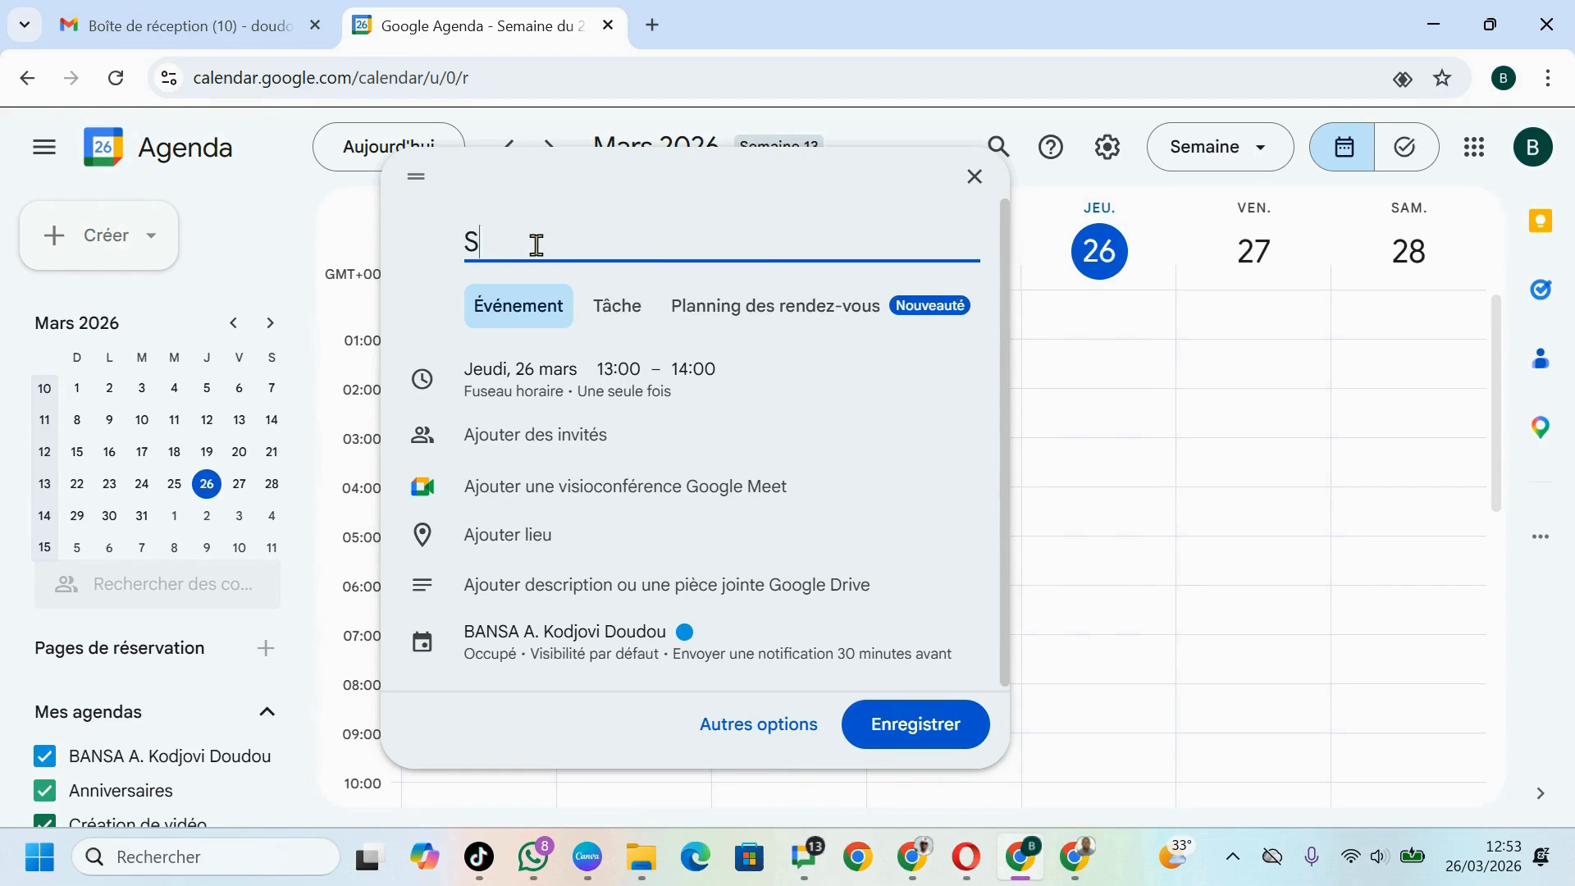
text(uivi formatio)
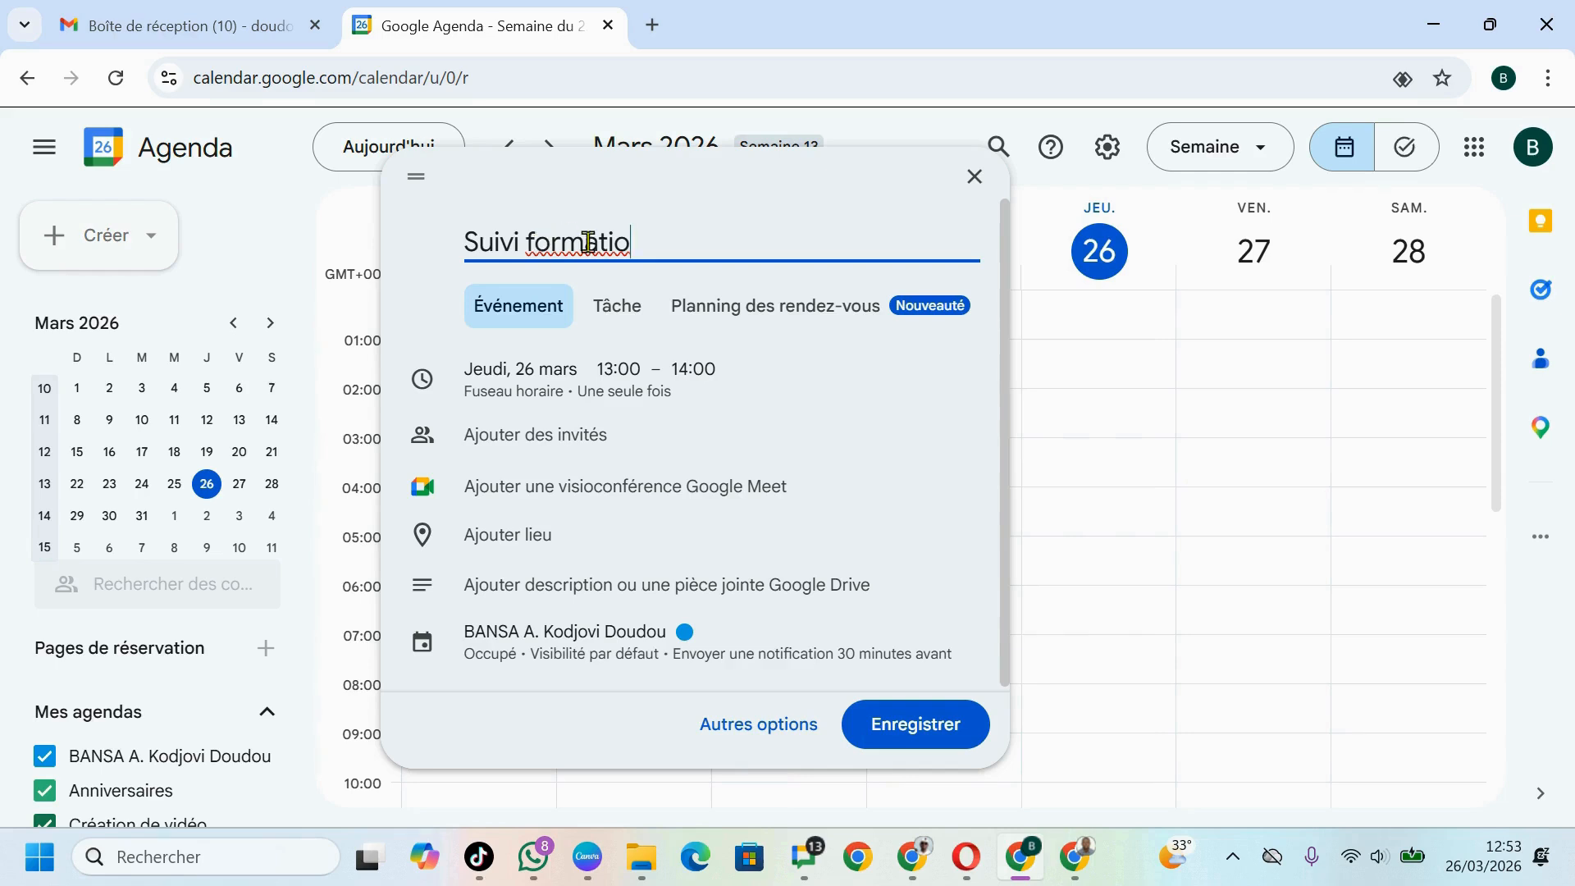
text(n)
click(510, 306)
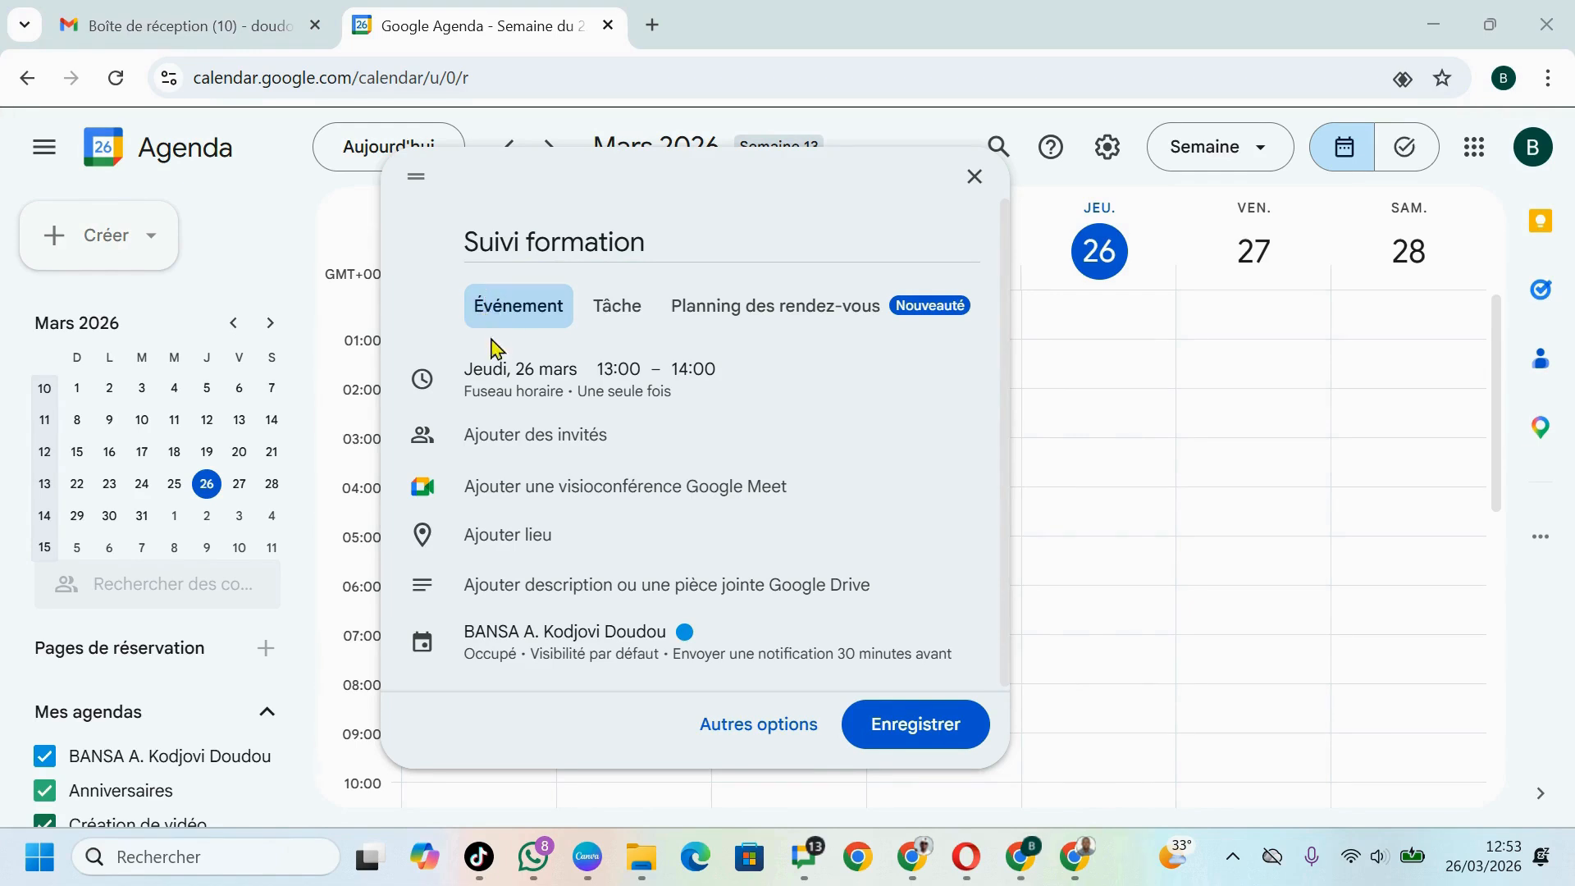
Set the event's date to Monday, 23 March 2026.
click(502, 386)
click(502, 374)
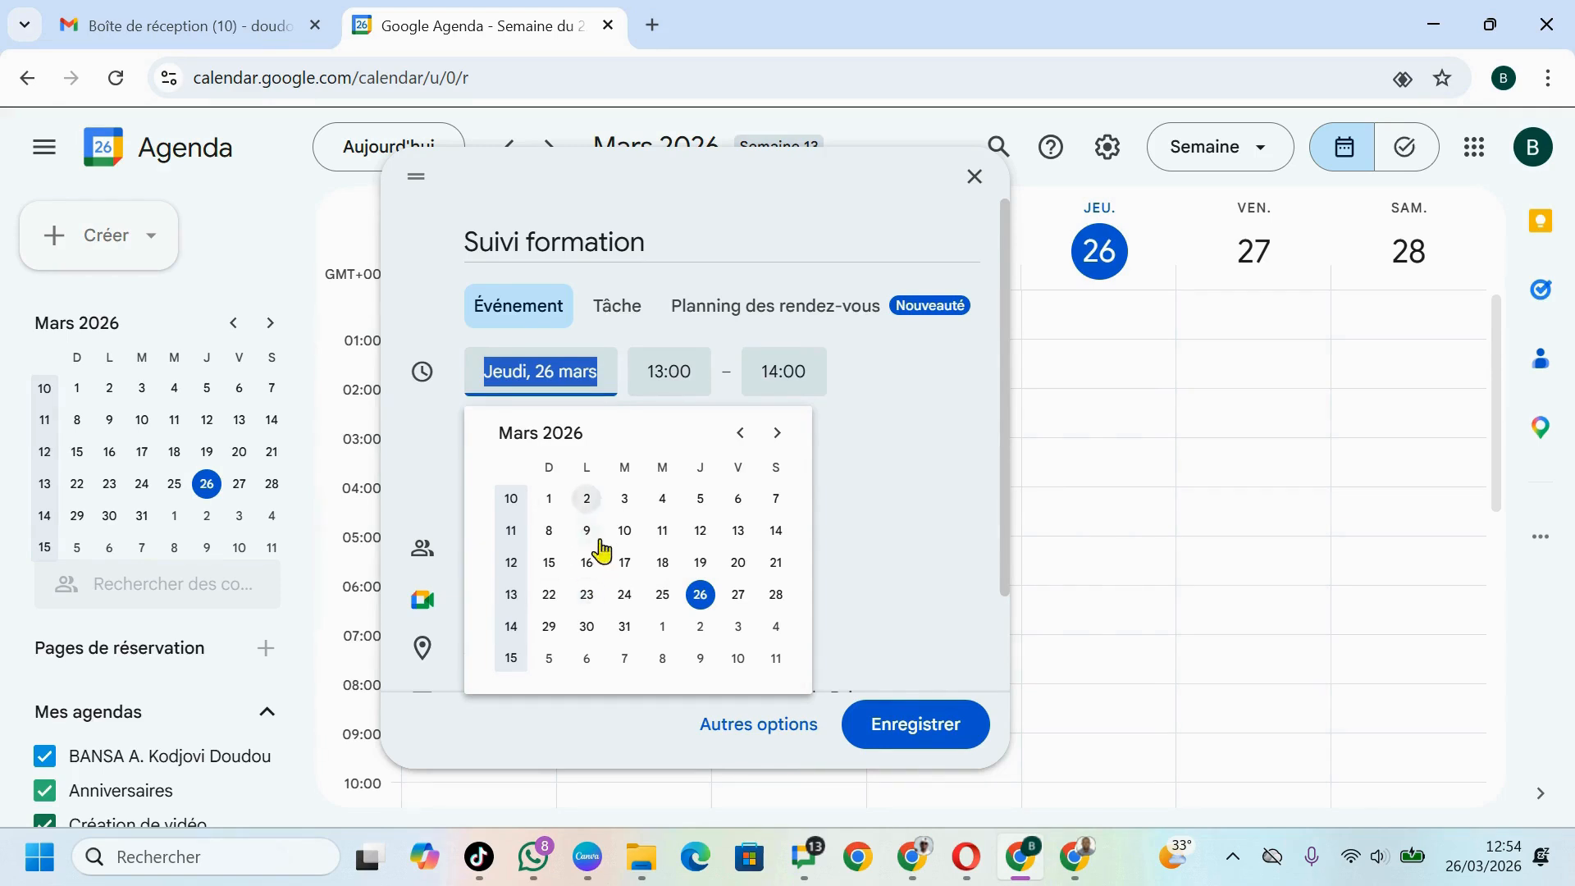
click(587, 595)
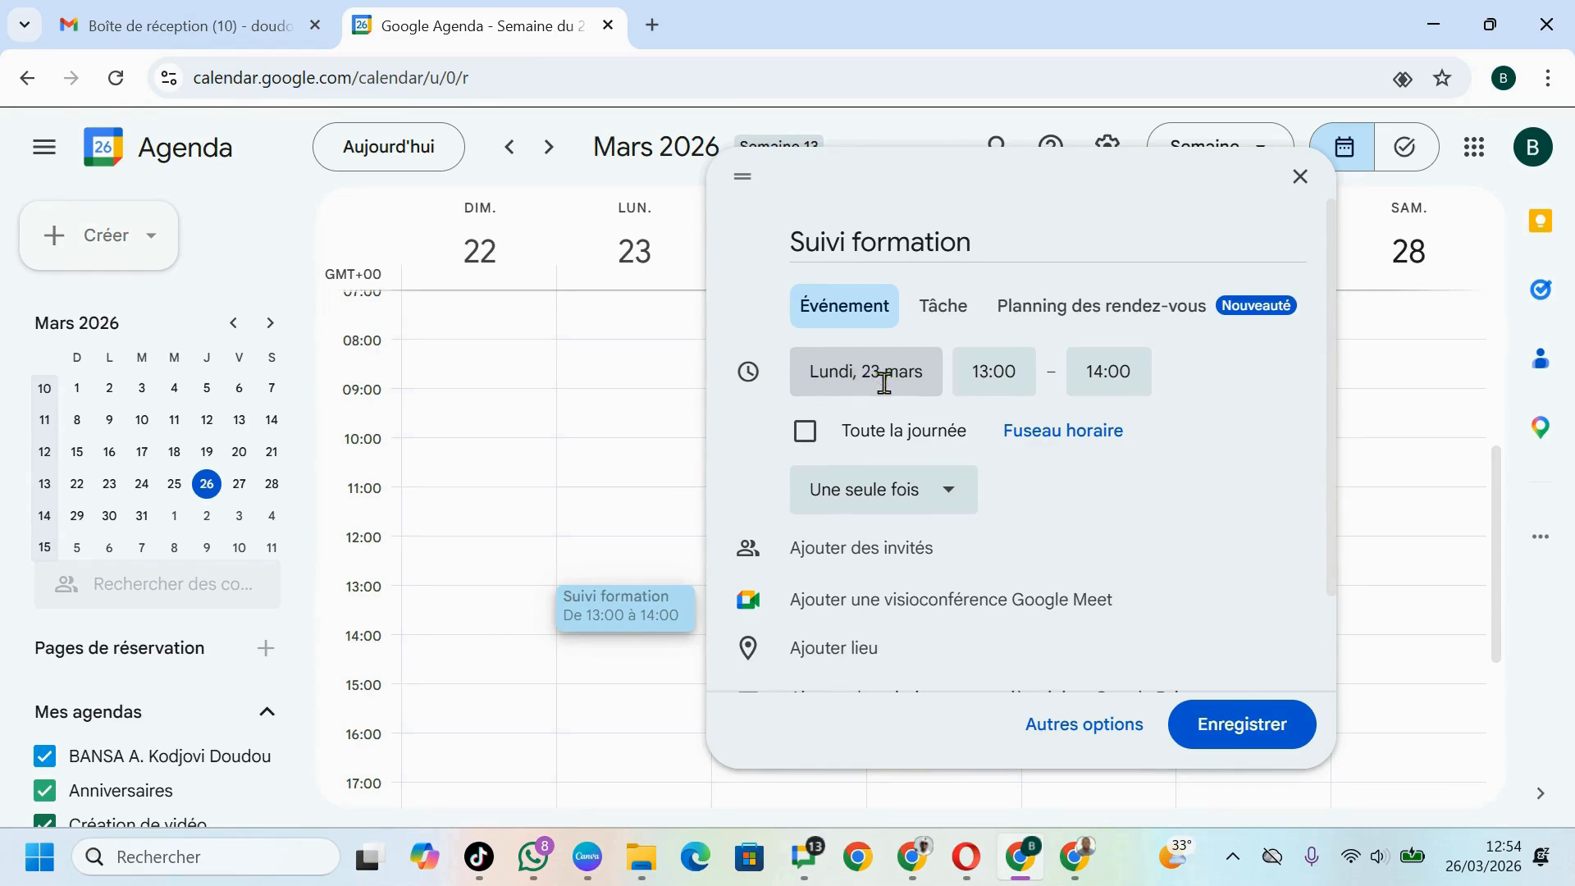
Set the event's start time to 09:00 and its end time to 11:30.
click(991, 369)
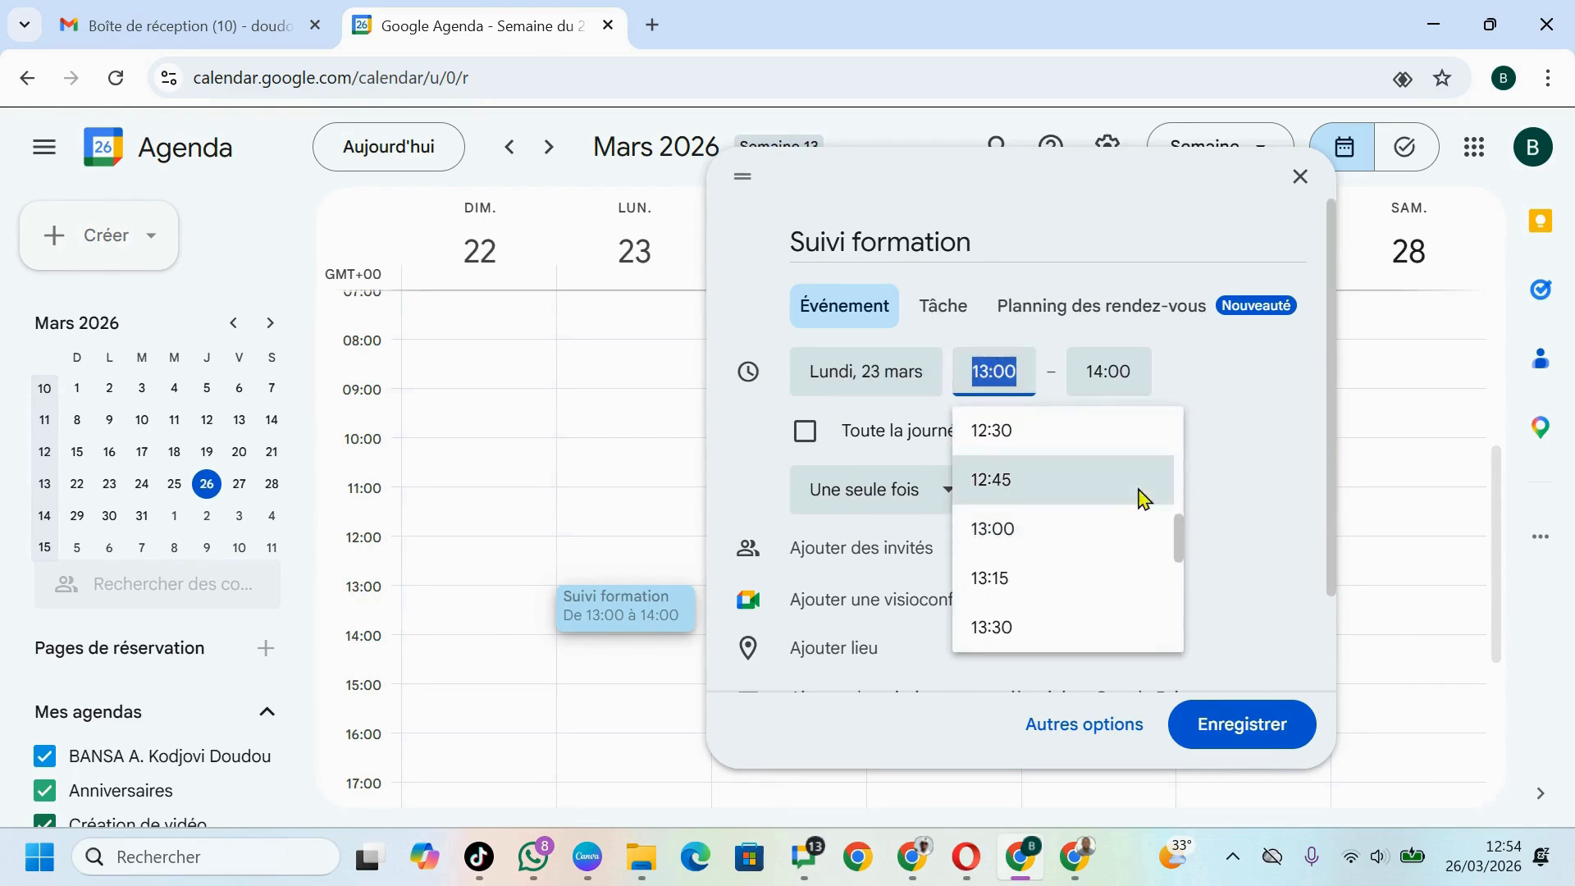
drag(1187, 539, 1160, 500)
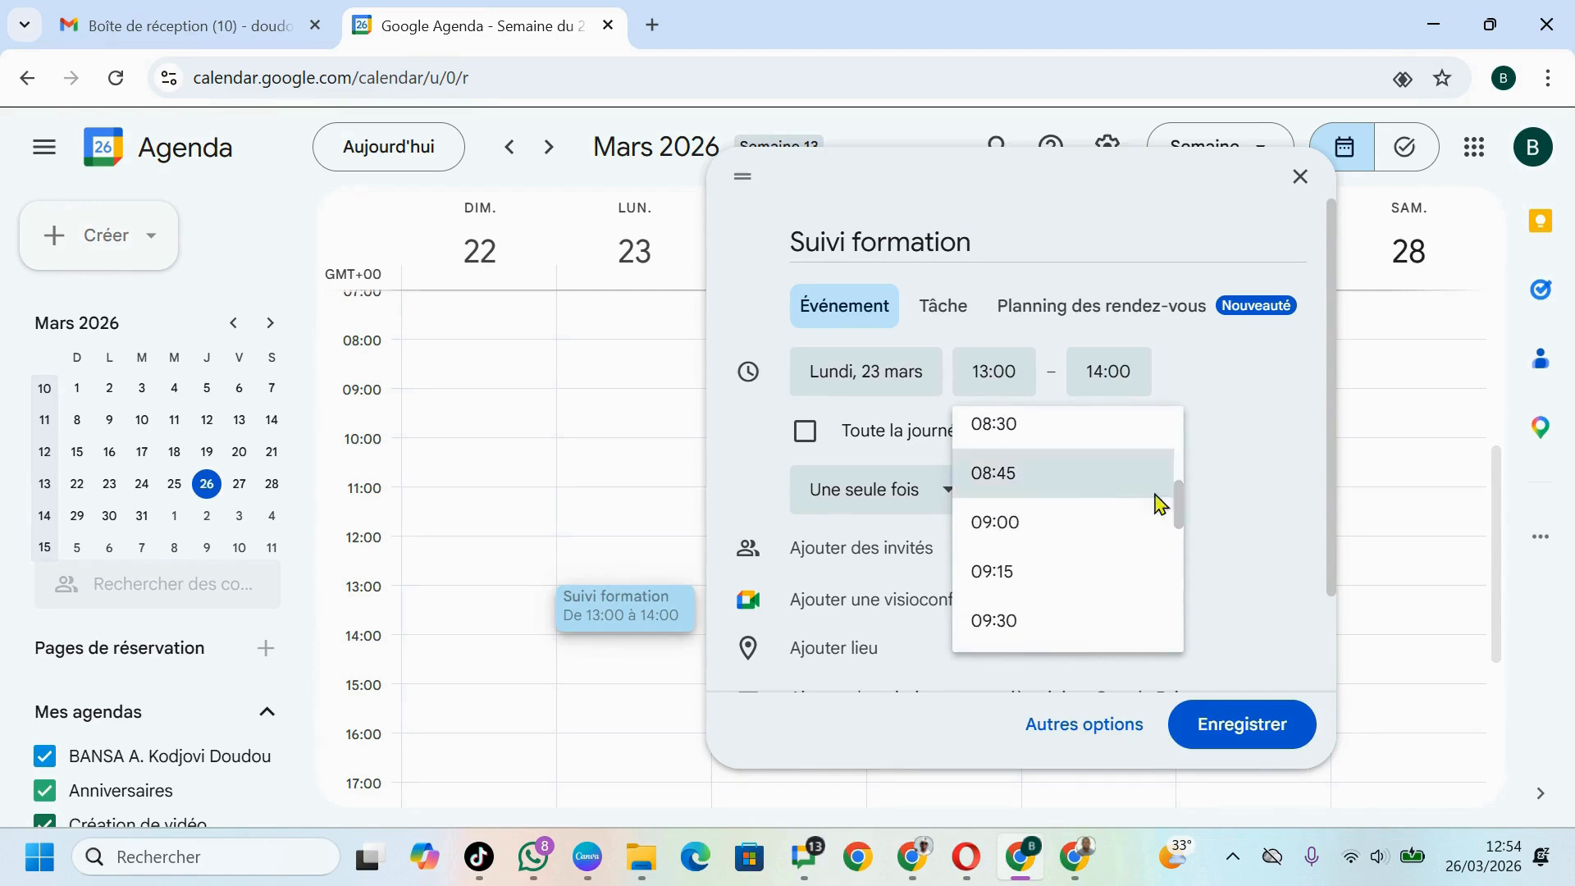
click(1024, 542)
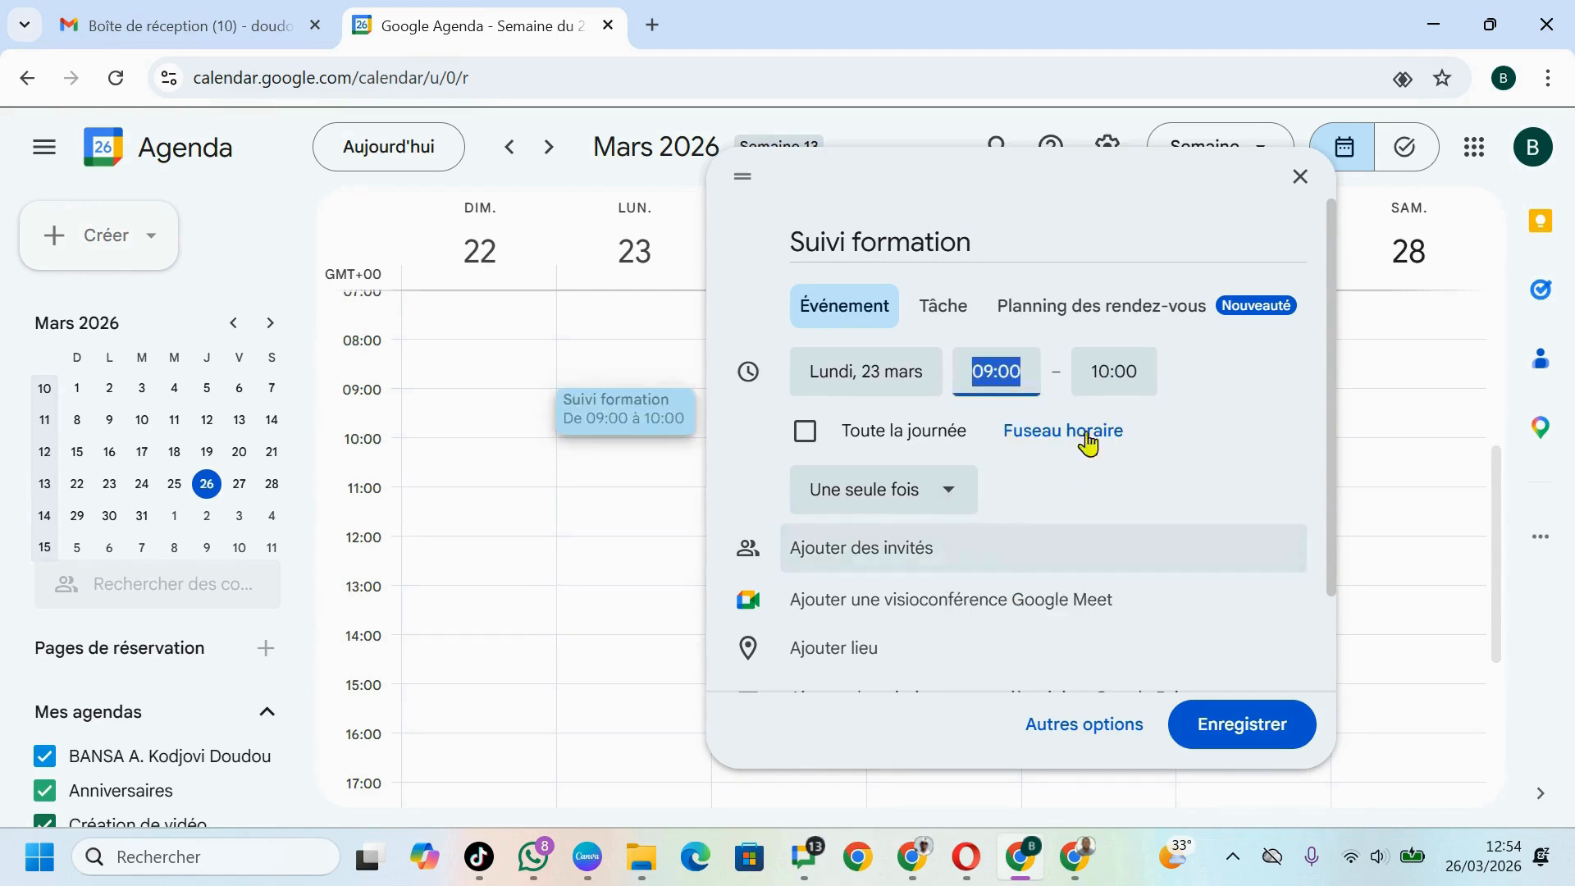
click(1125, 373)
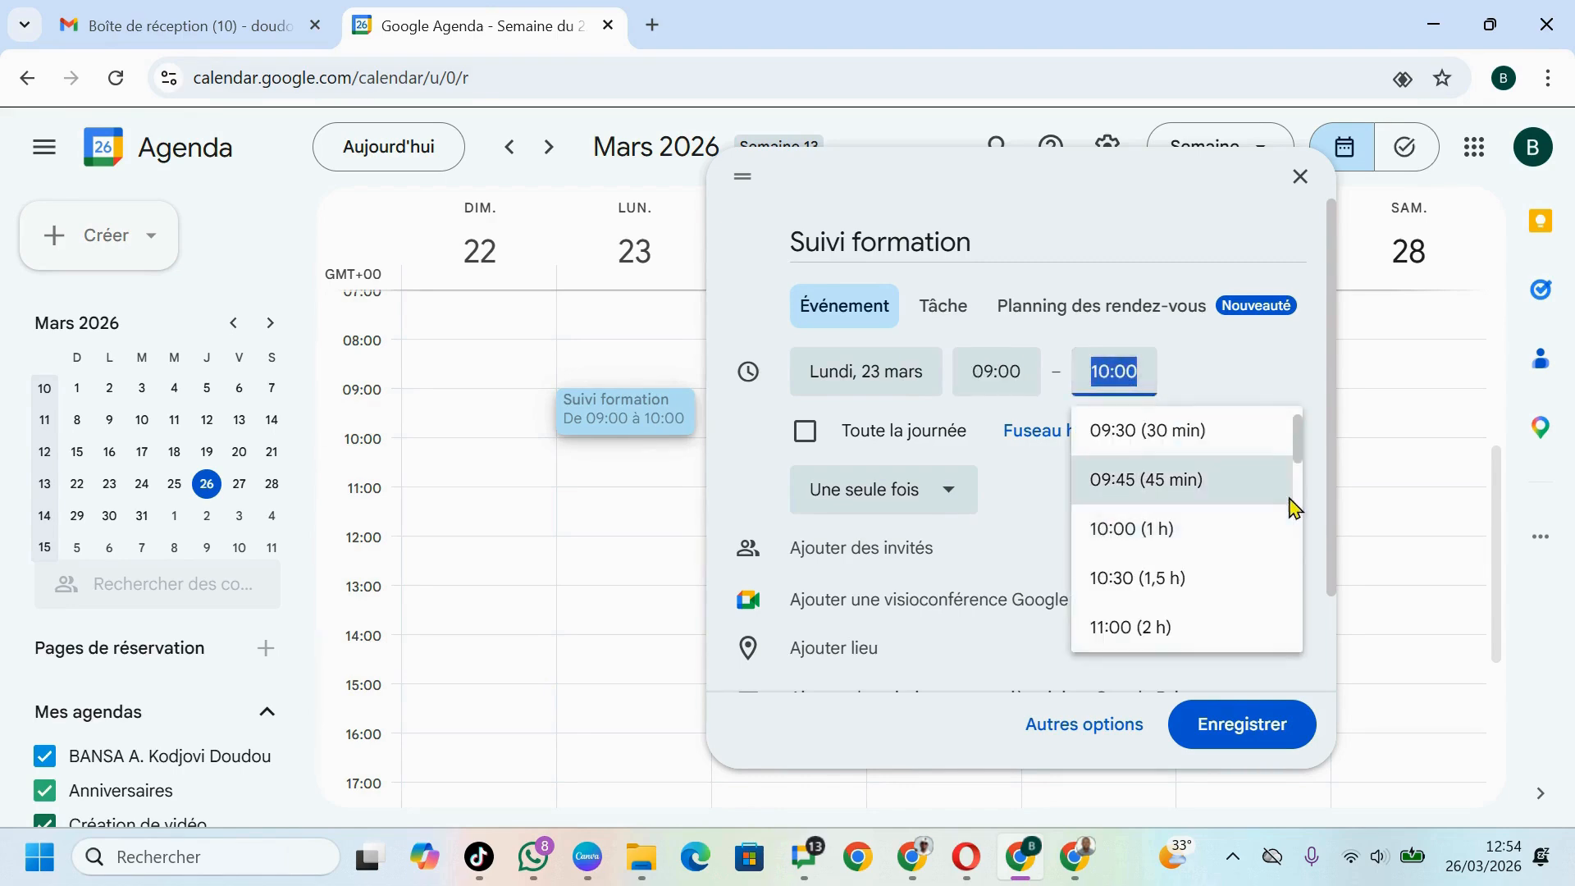
drag(1297, 451, 1294, 468)
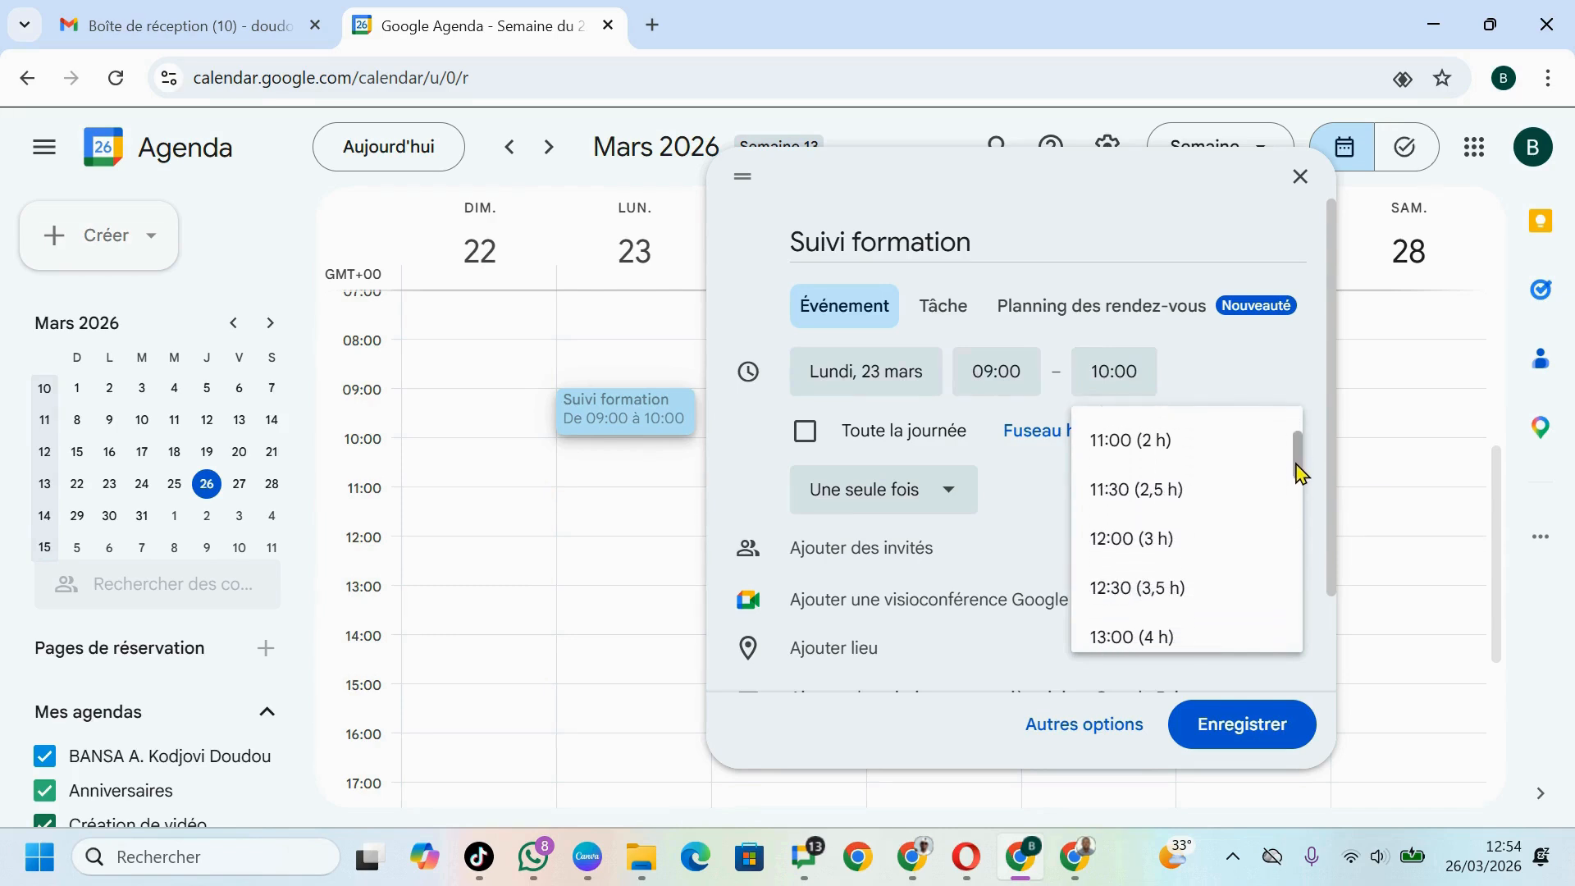
click(1133, 508)
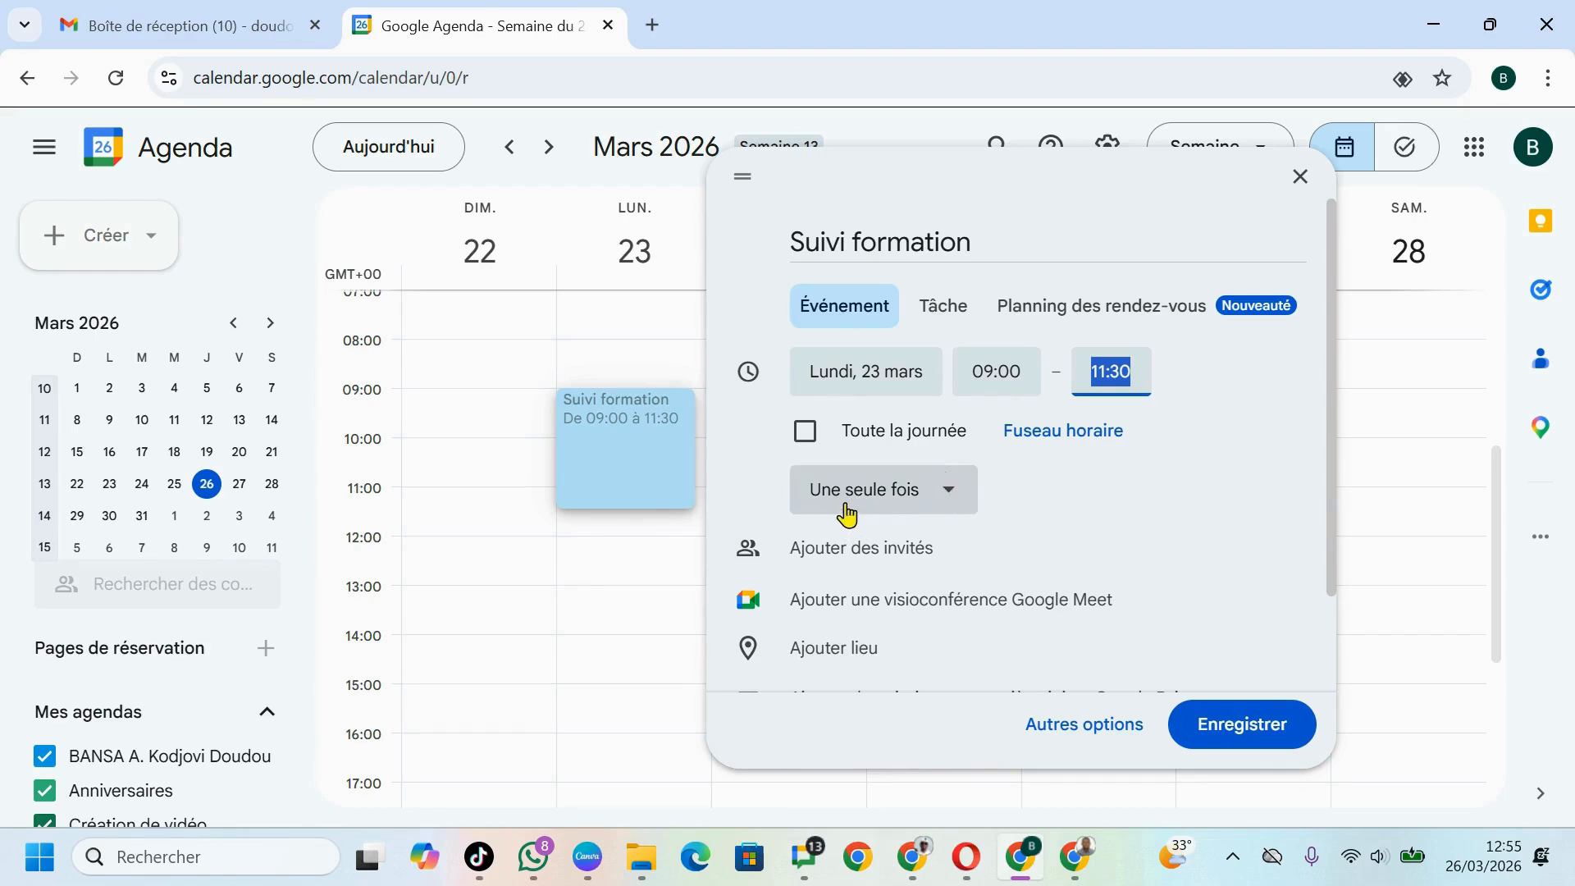
Give the event a custom recurrence that repeats every week from Monday through Saturday.
click(952, 502)
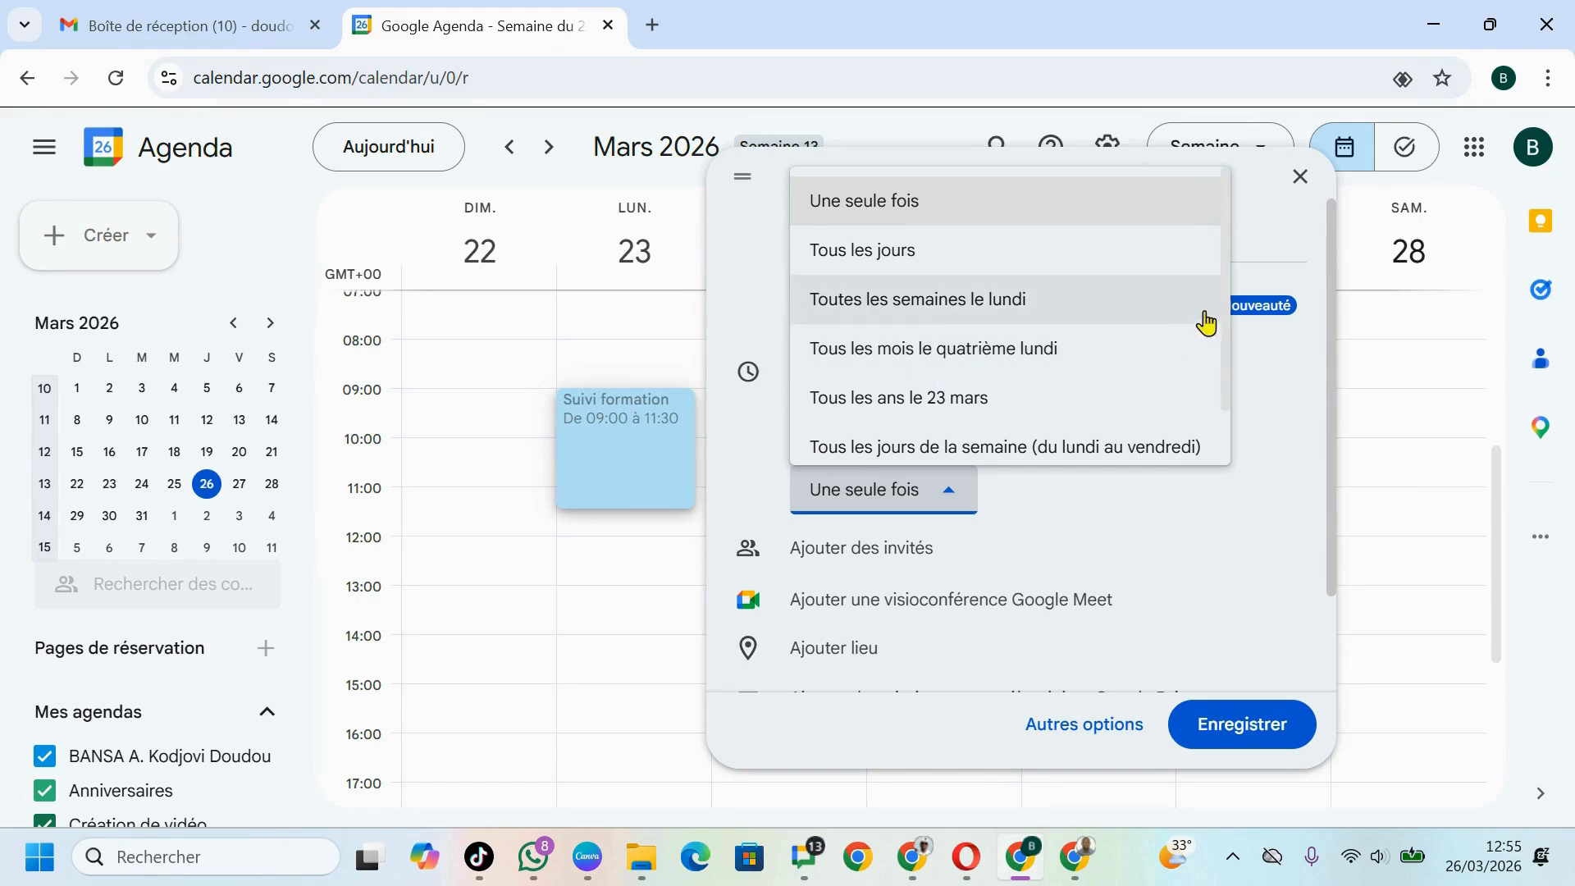
drag(1231, 302, 1230, 366)
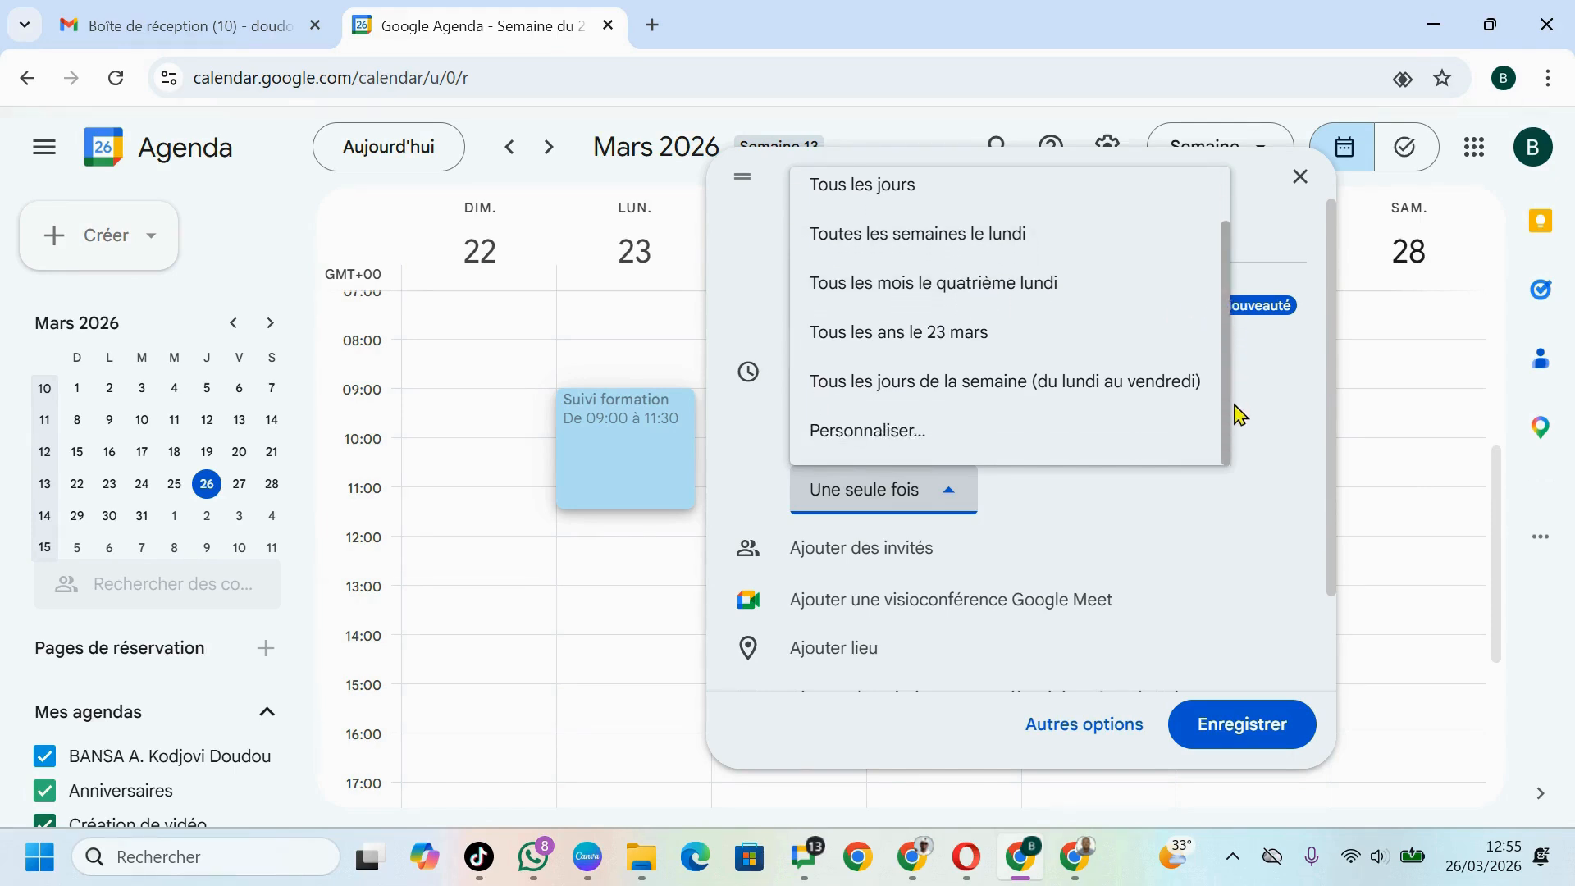
click(872, 450)
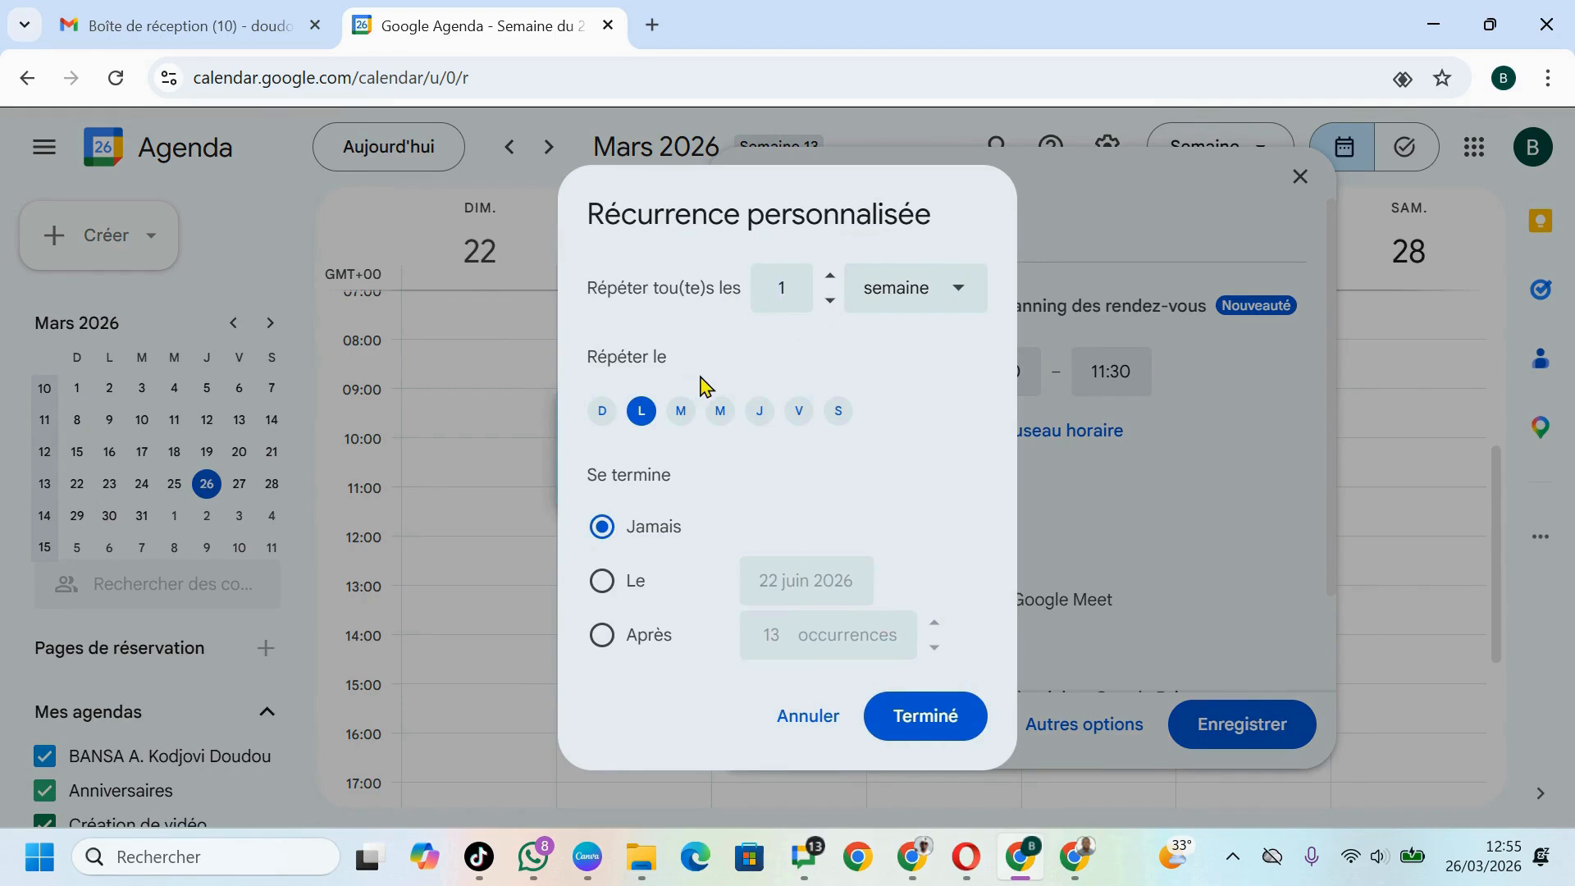
click(681, 414)
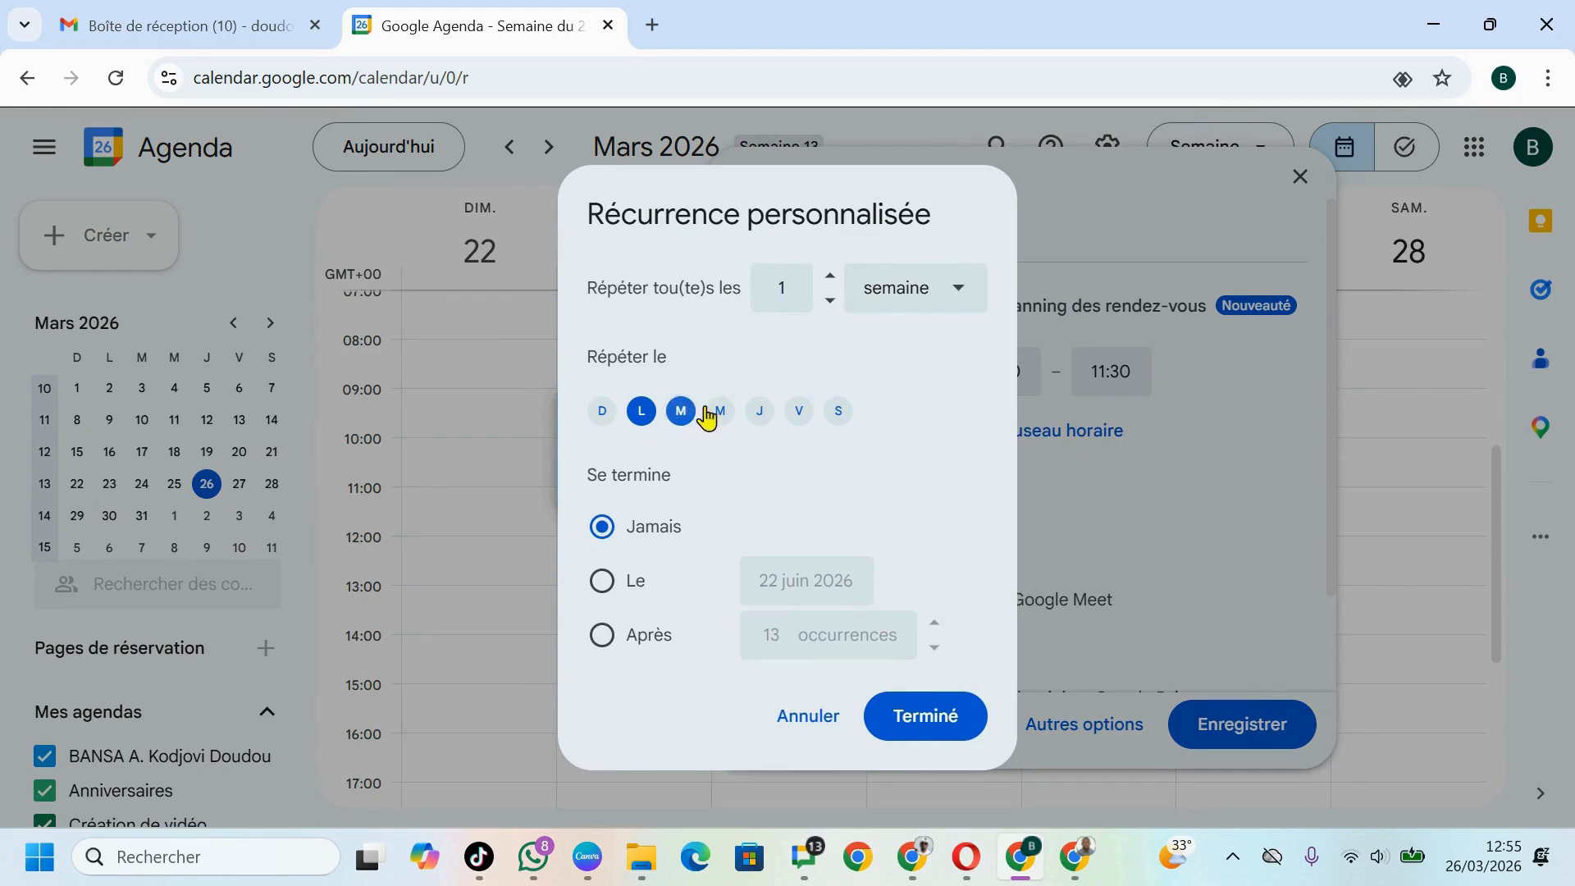
click(720, 411)
click(764, 420)
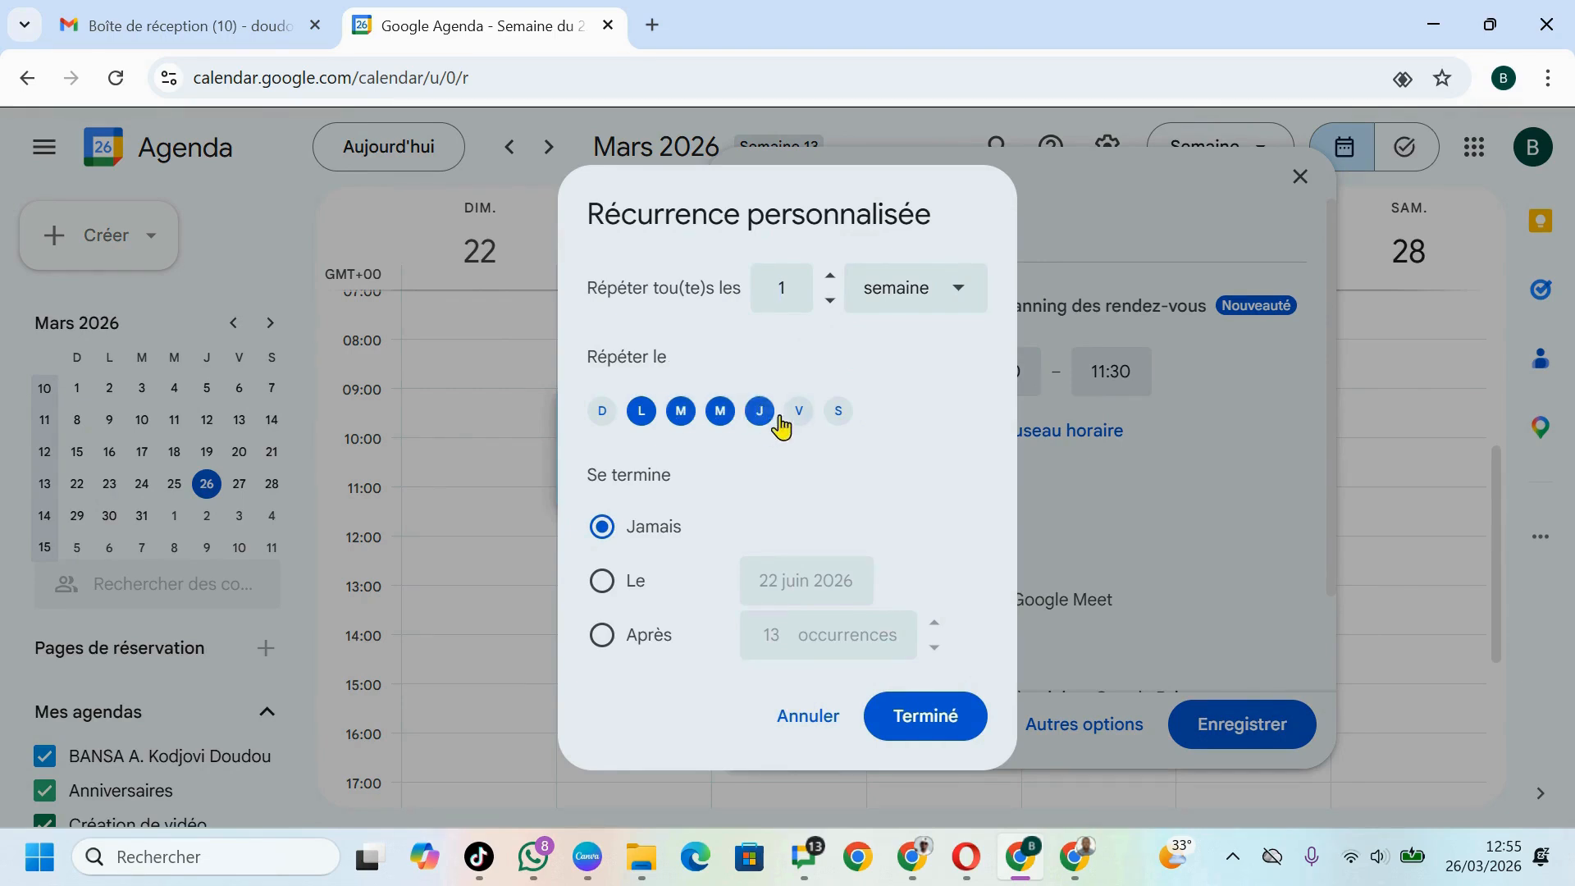
click(797, 417)
click(834, 415)
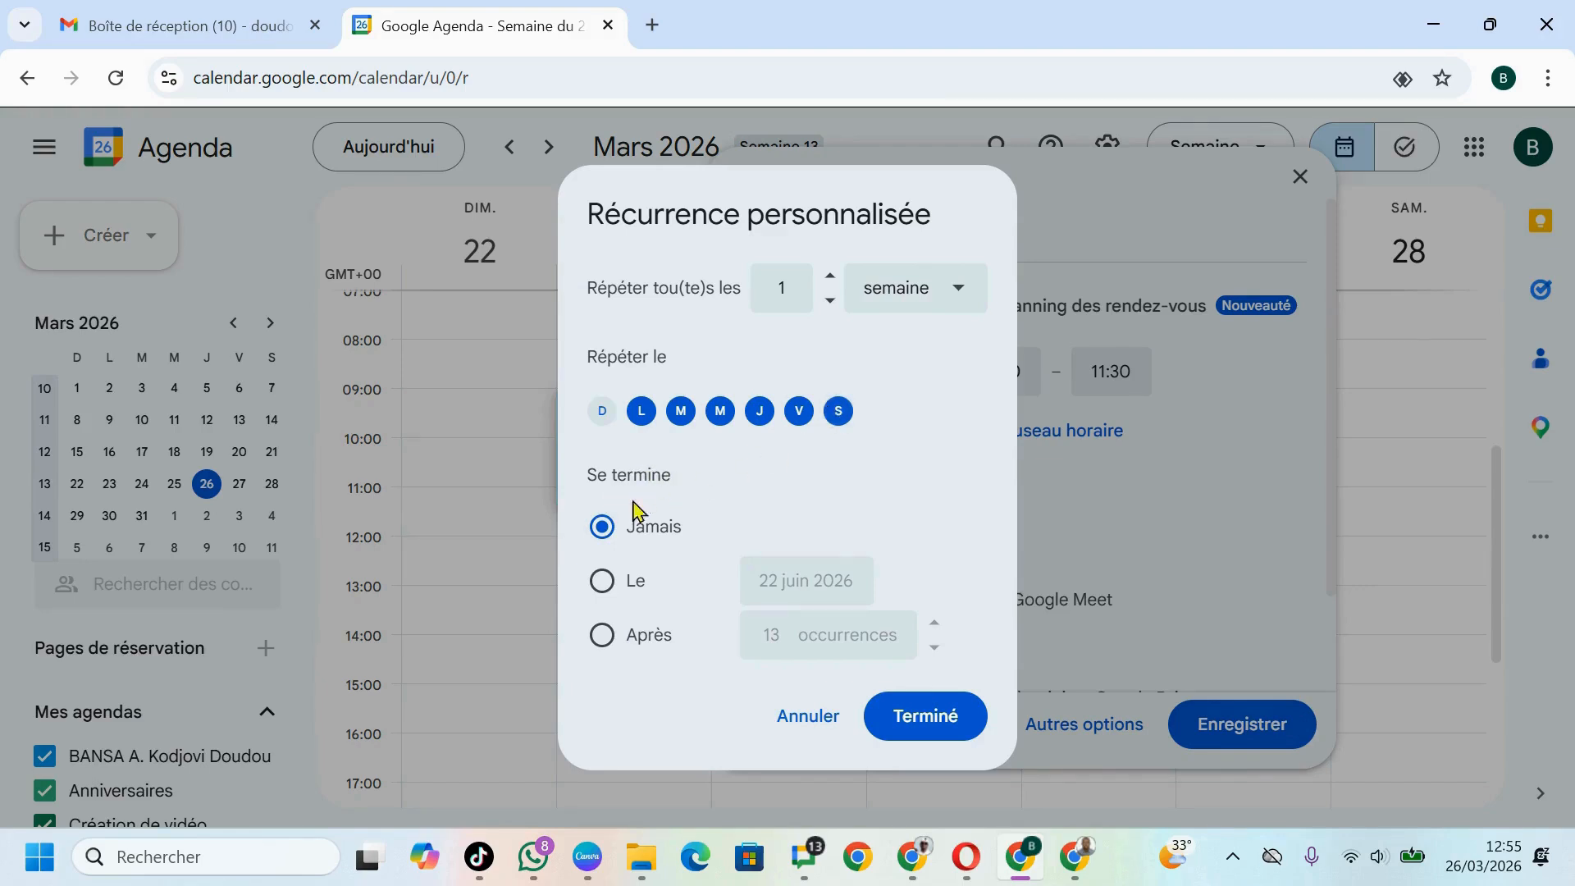
End the custom recurrence on 28 March 2026 and confirm the recurrence settings.
click(602, 582)
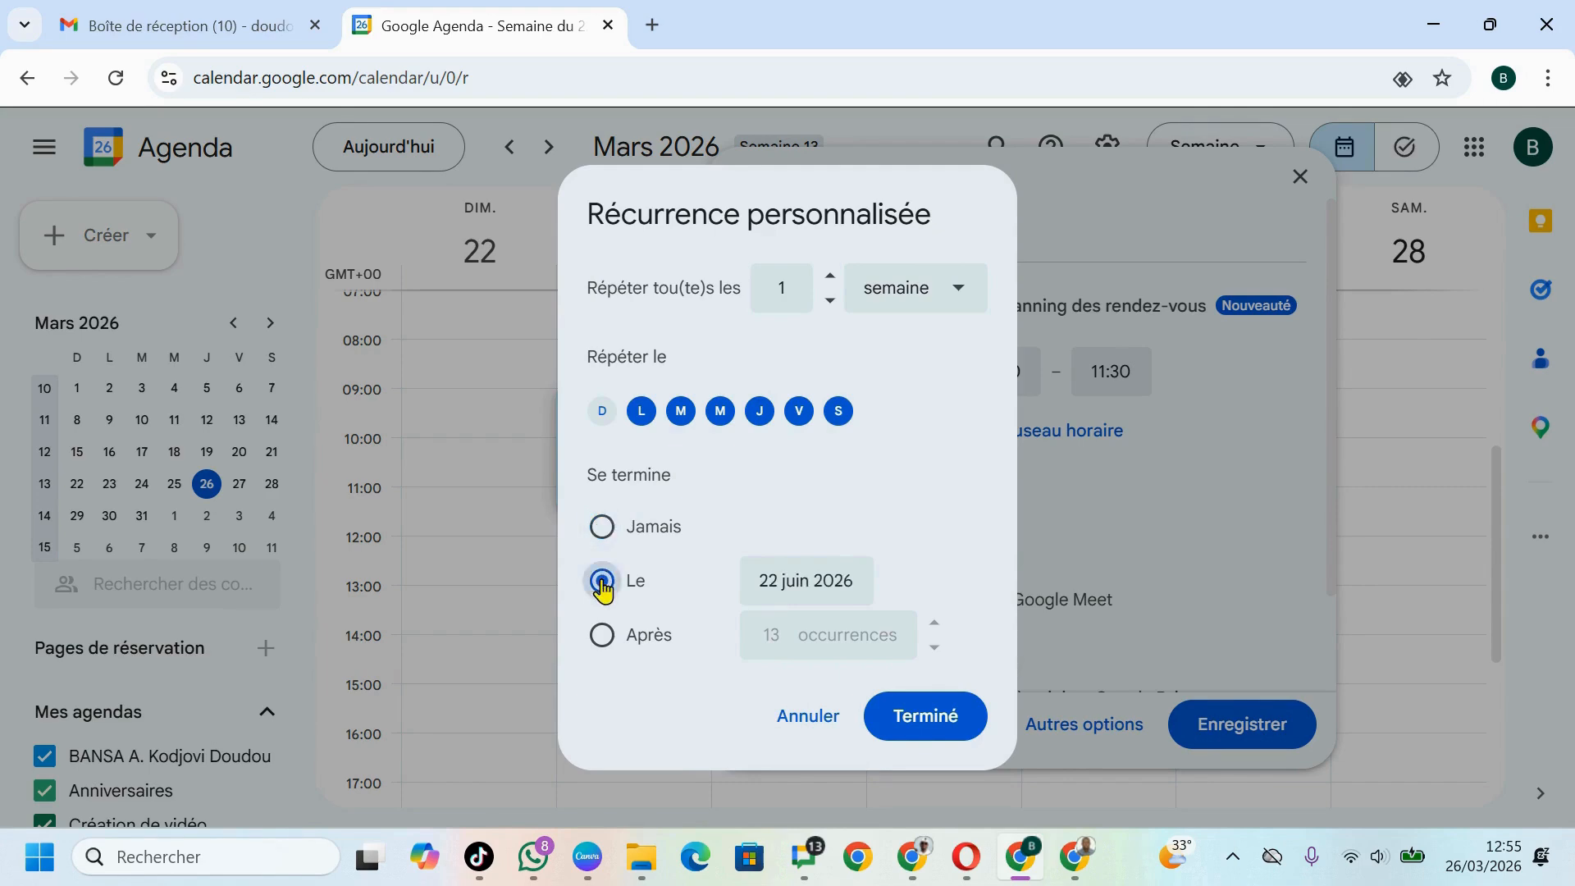
click(826, 583)
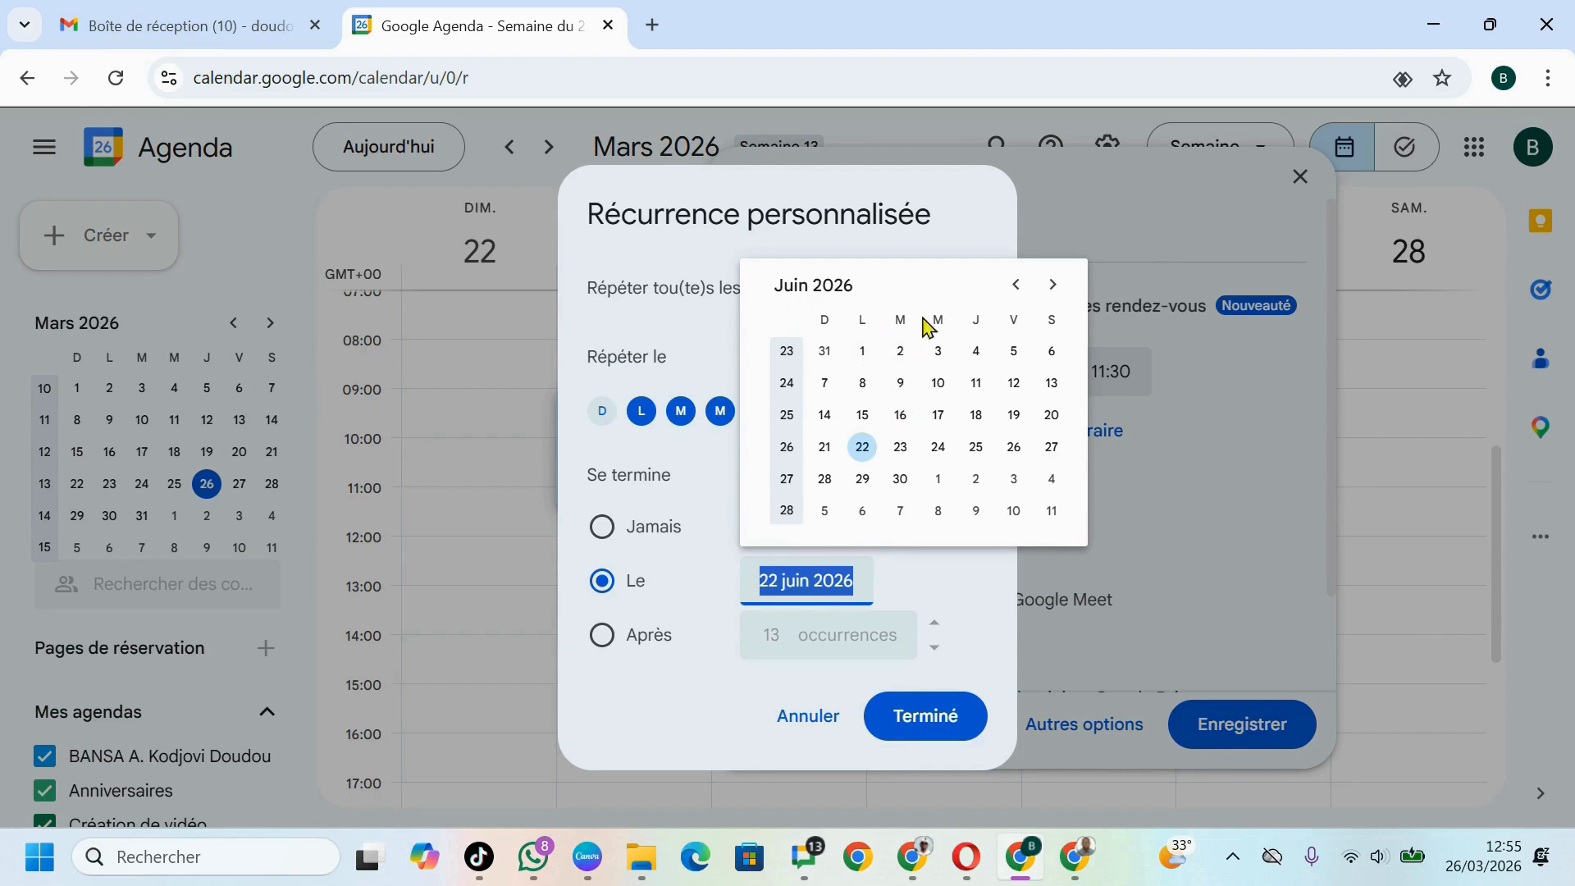
click(1017, 287)
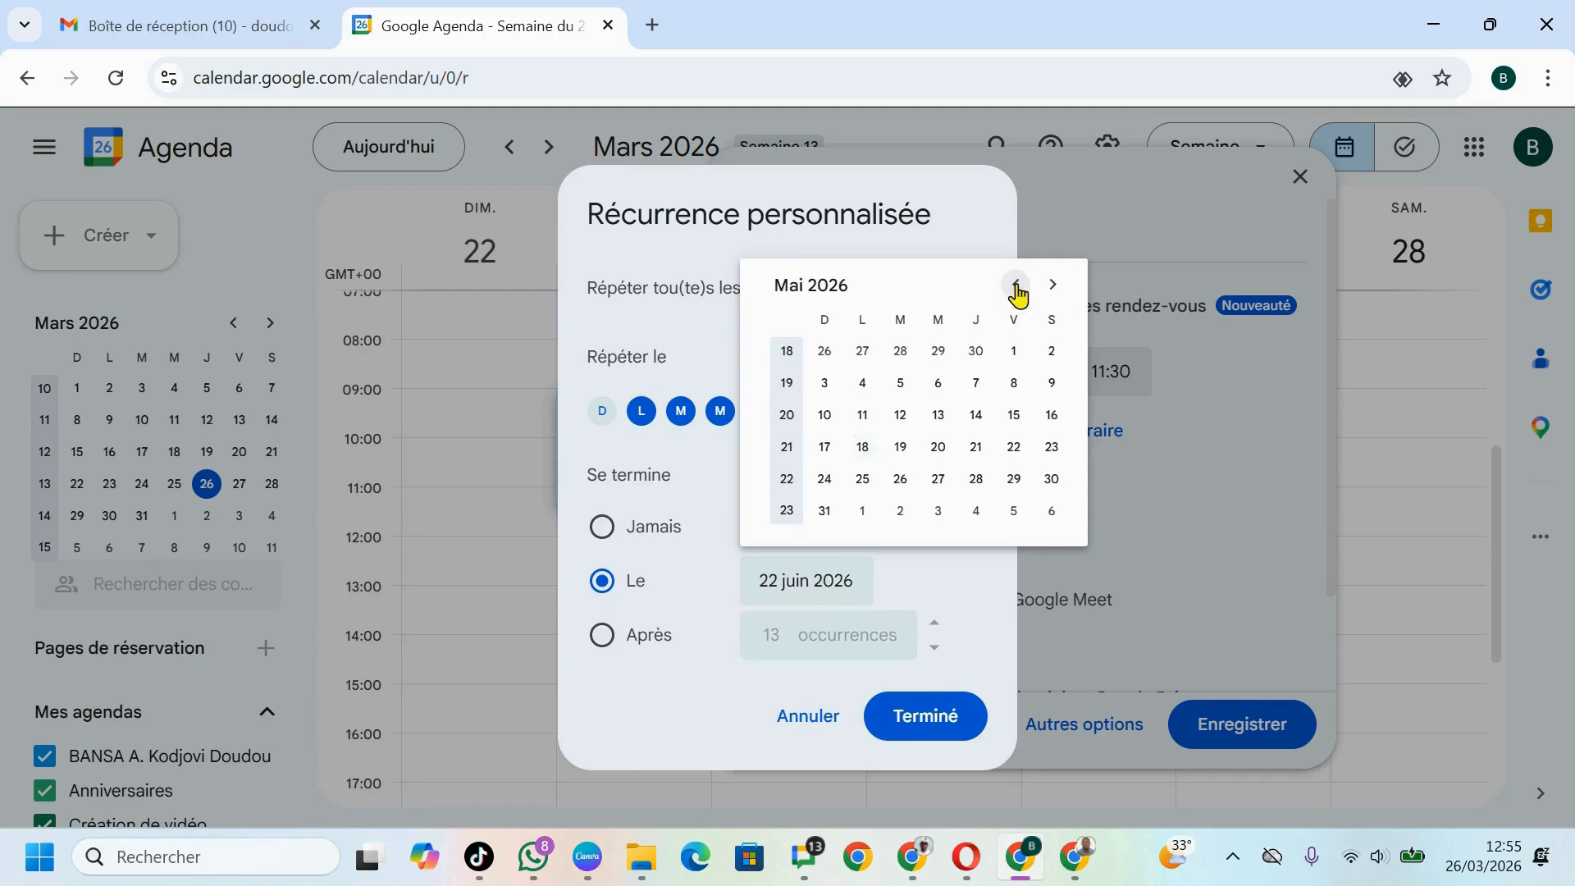
click(1017, 287)
click(1017, 287)
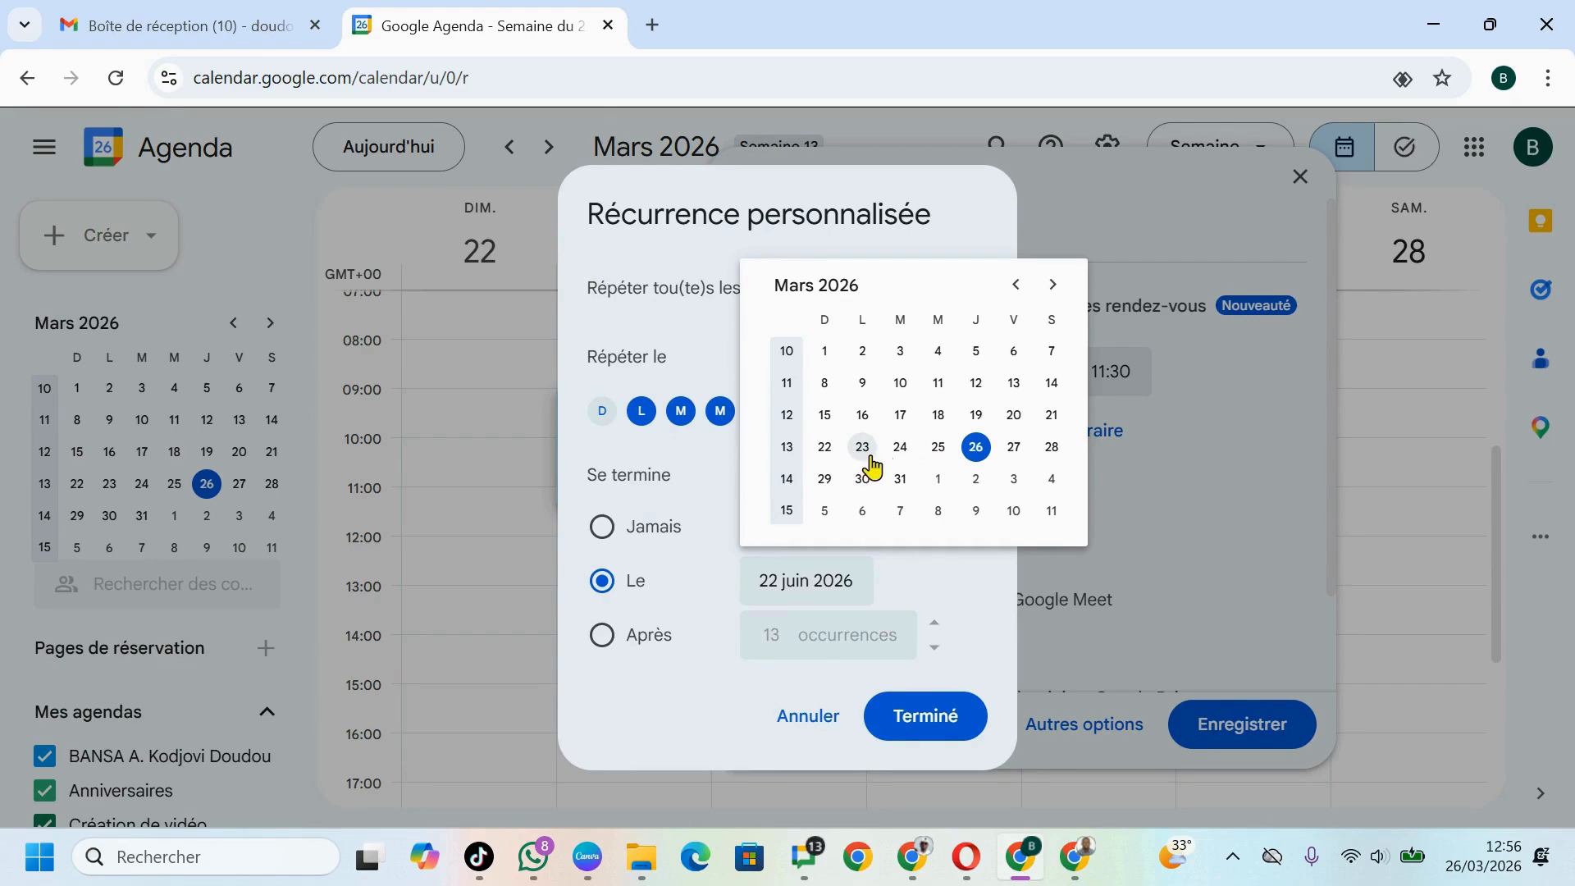
click(1052, 448)
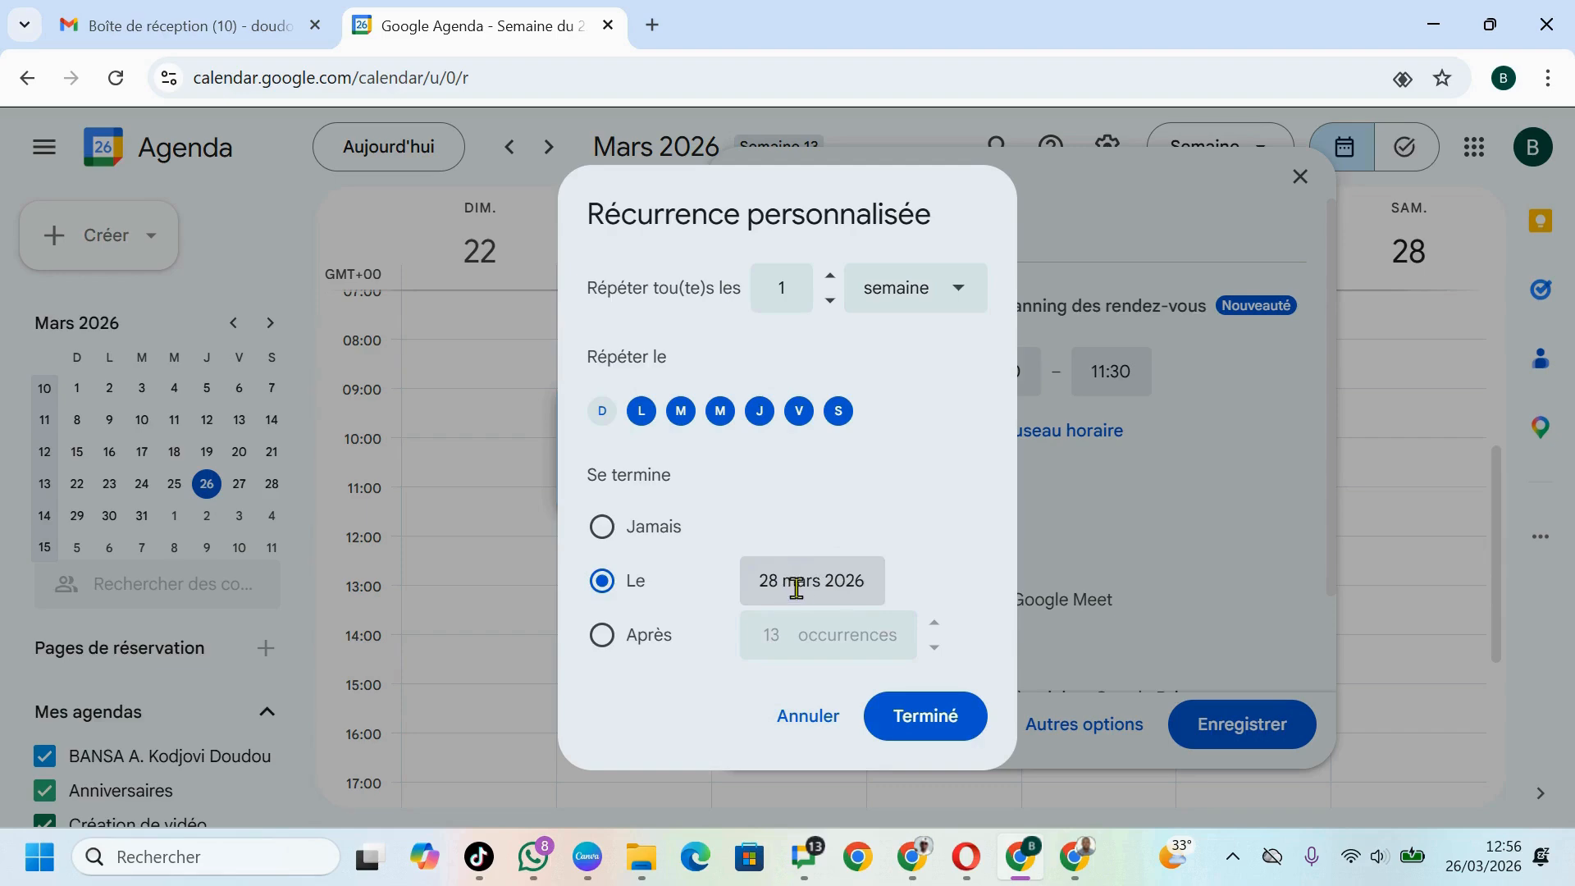
click(908, 718)
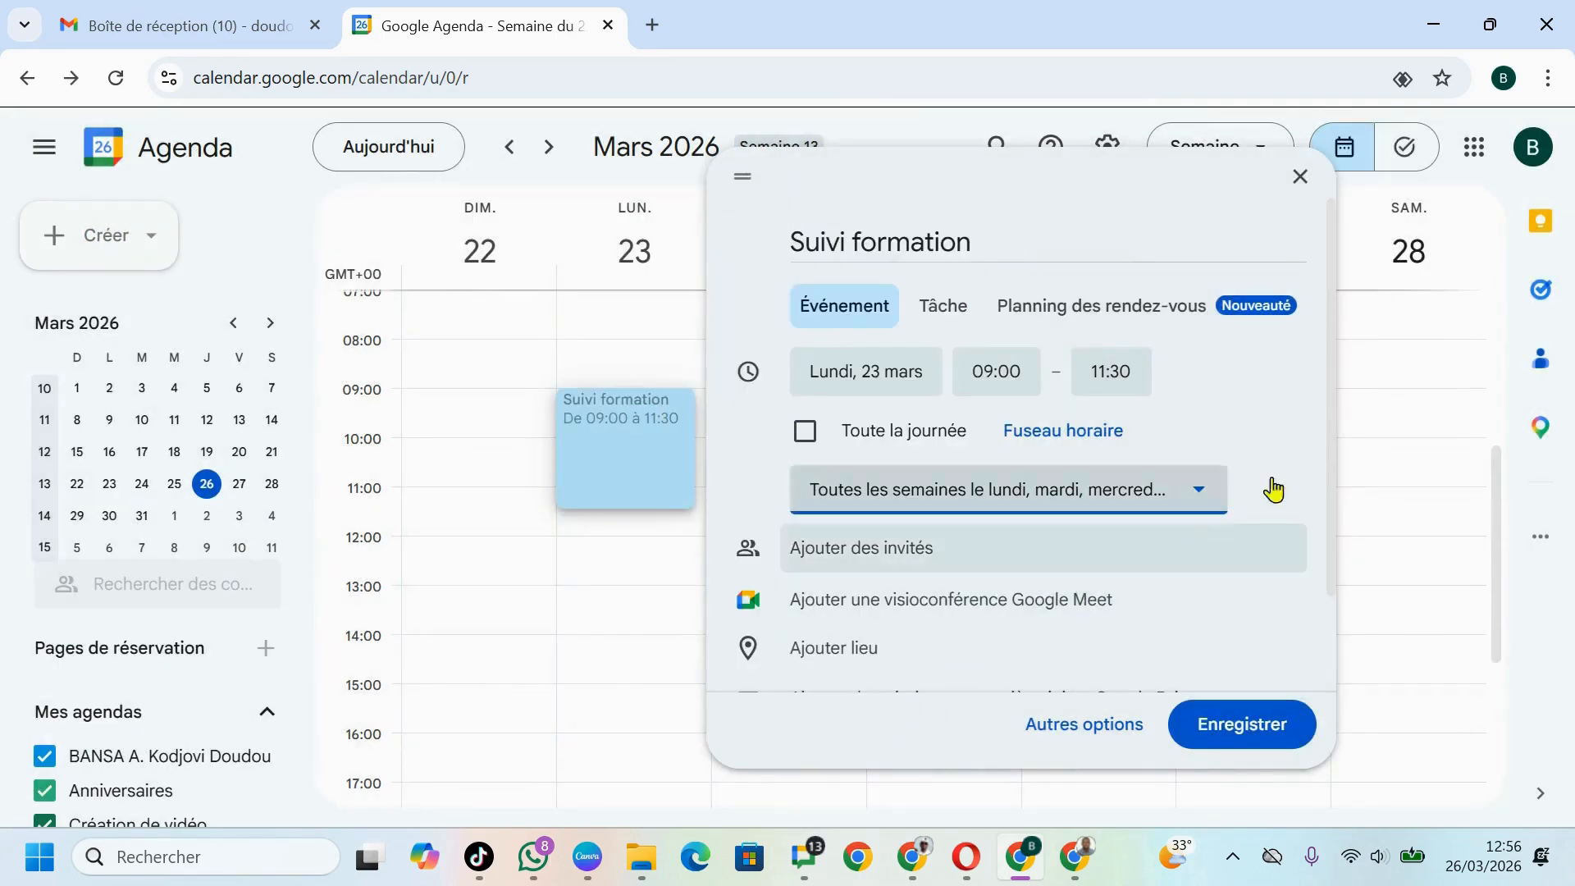
Set the event's location to France from the place suggestions.
drag(1333, 390, 1337, 497)
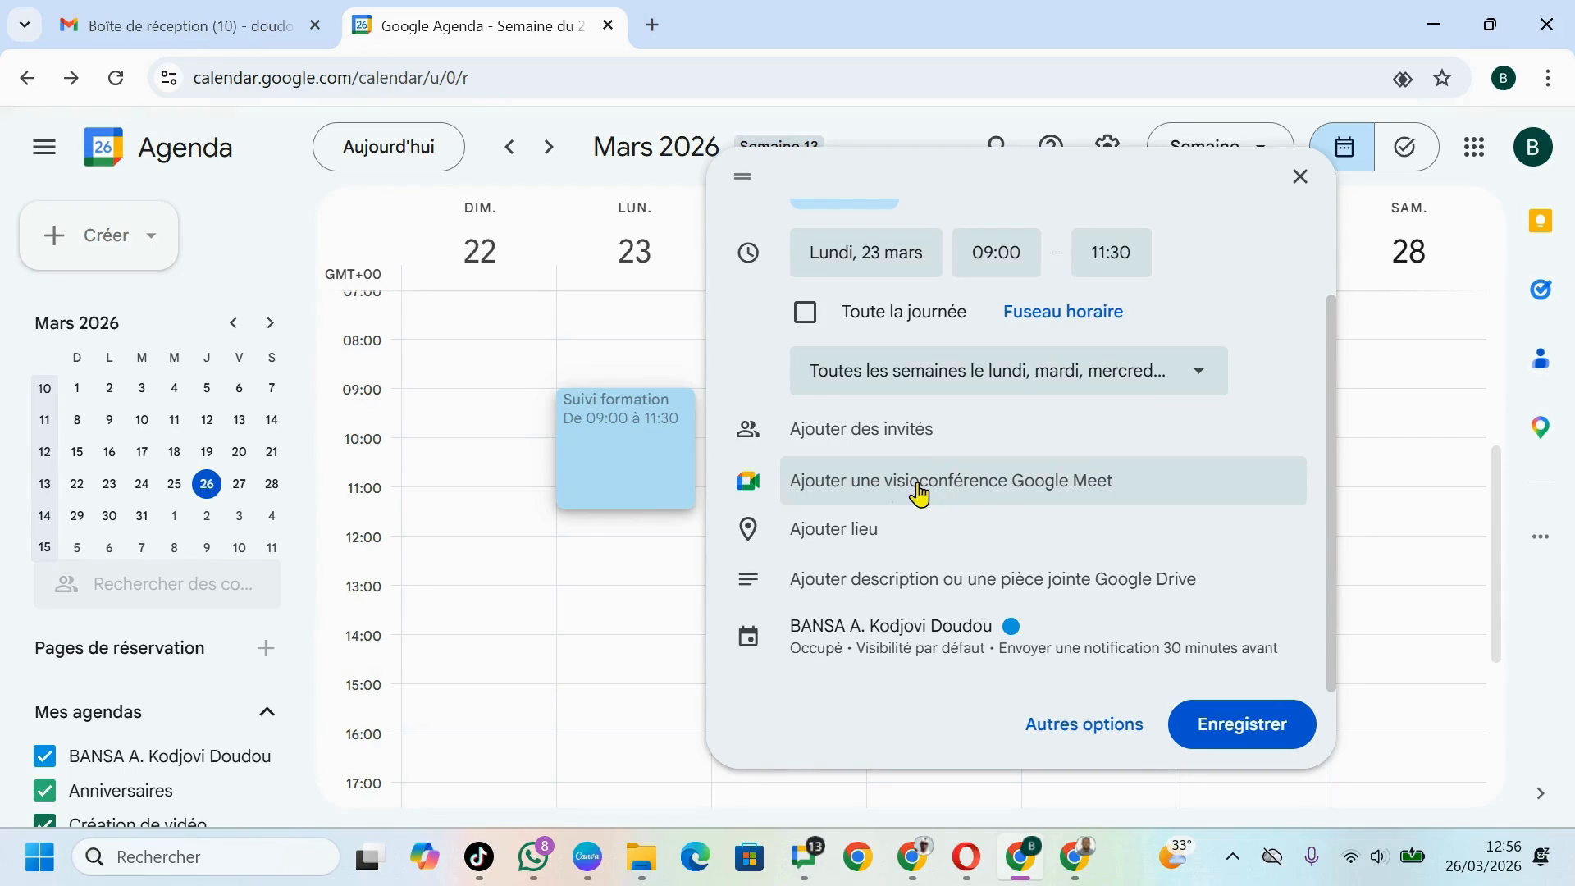
click(913, 539)
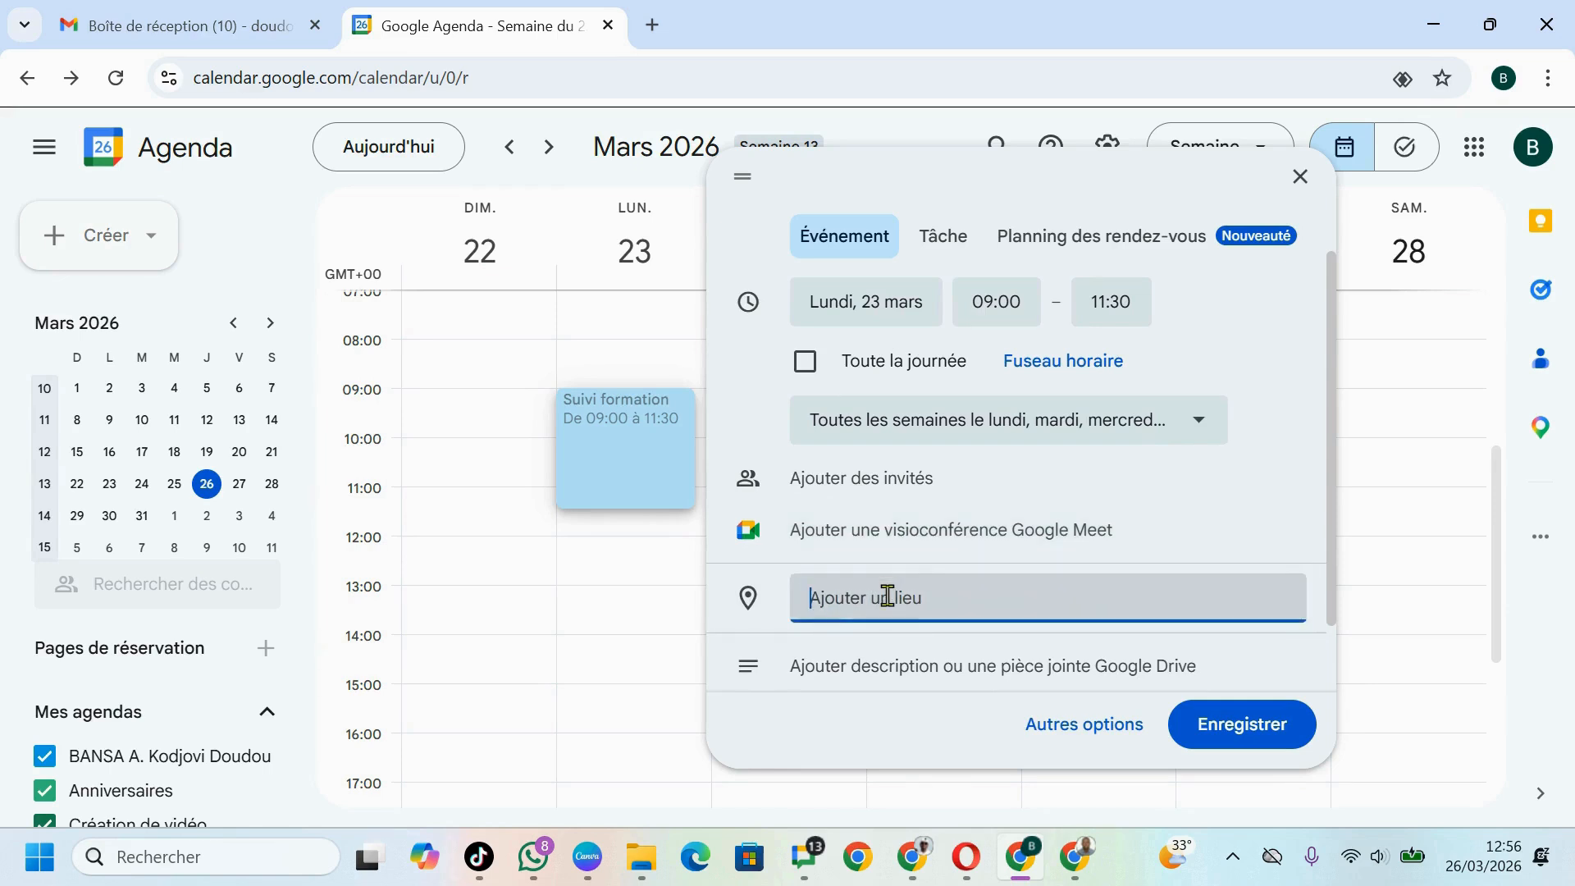
text(fr)
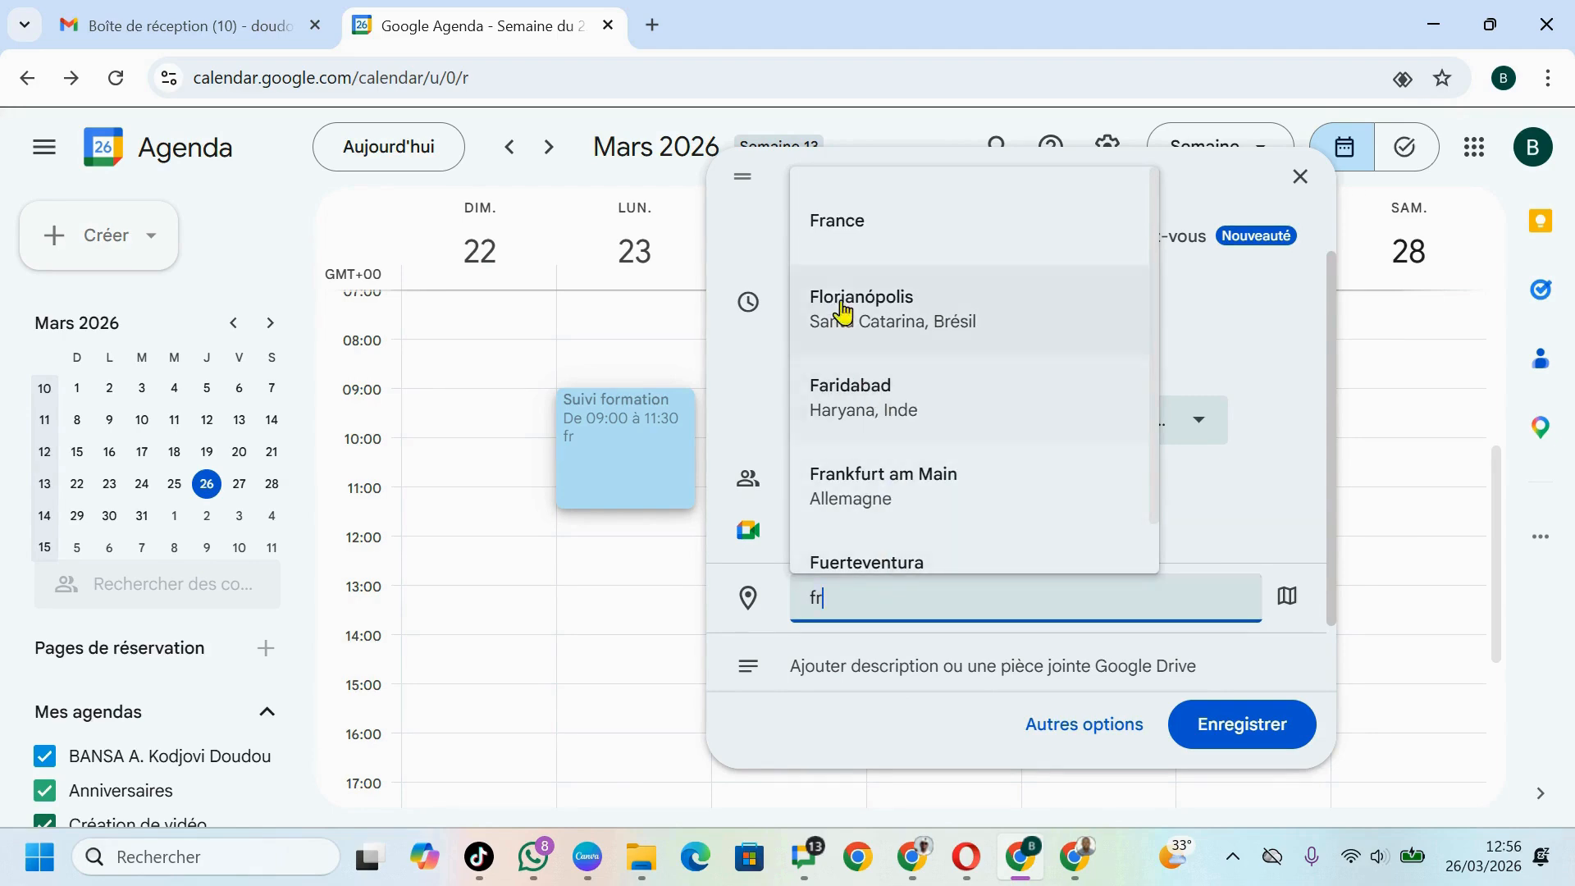
click(840, 254)
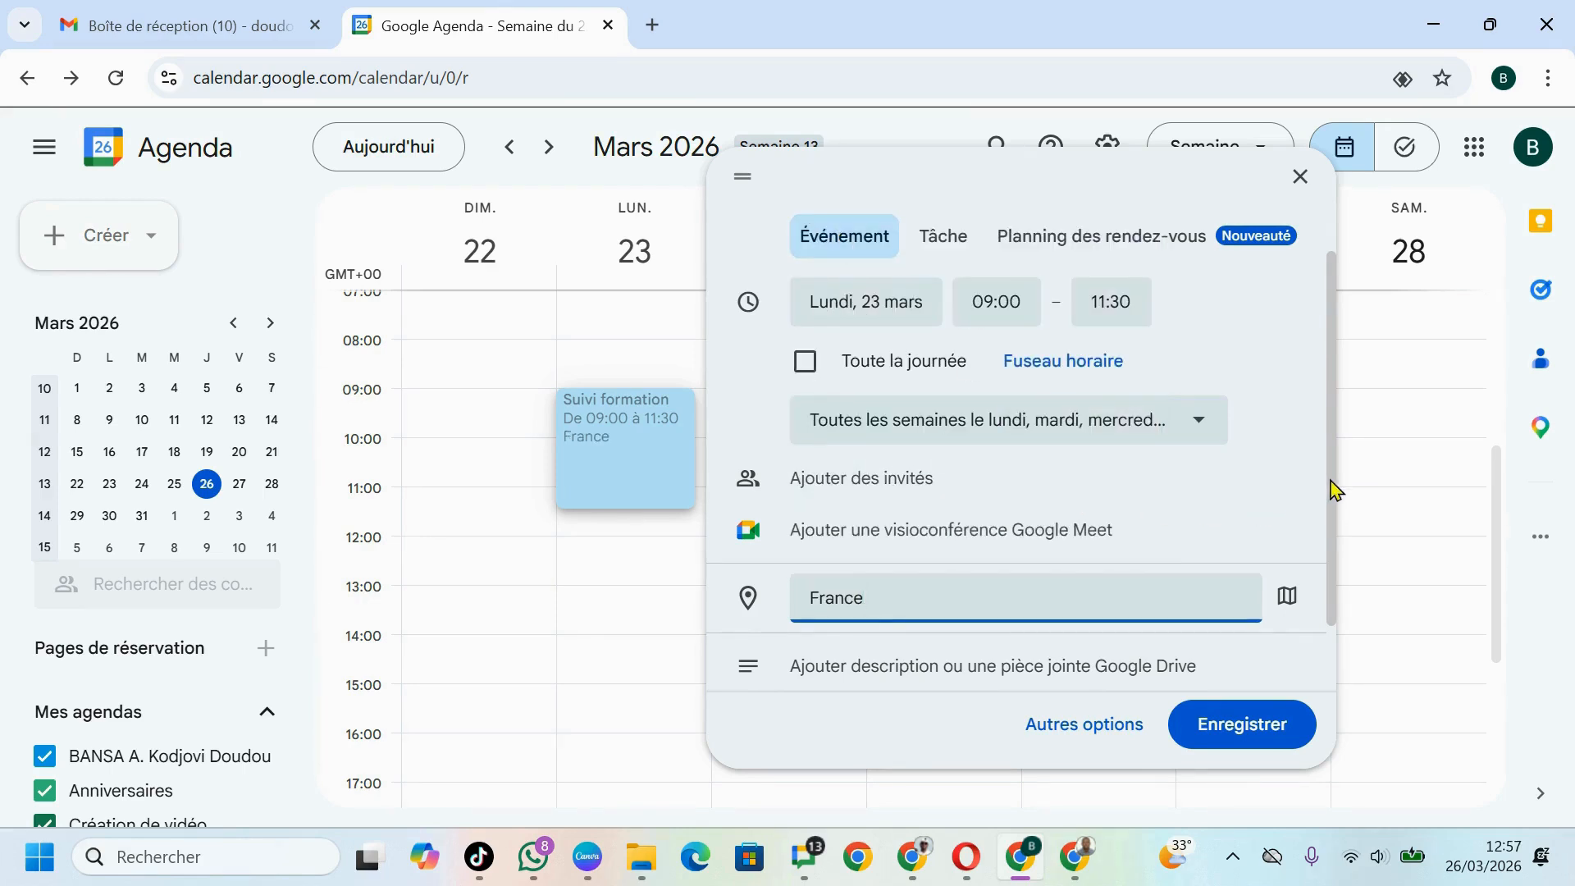
Open the event's description for editing, leave it empty and save the event to the calendar.
drag(1335, 492, 1354, 568)
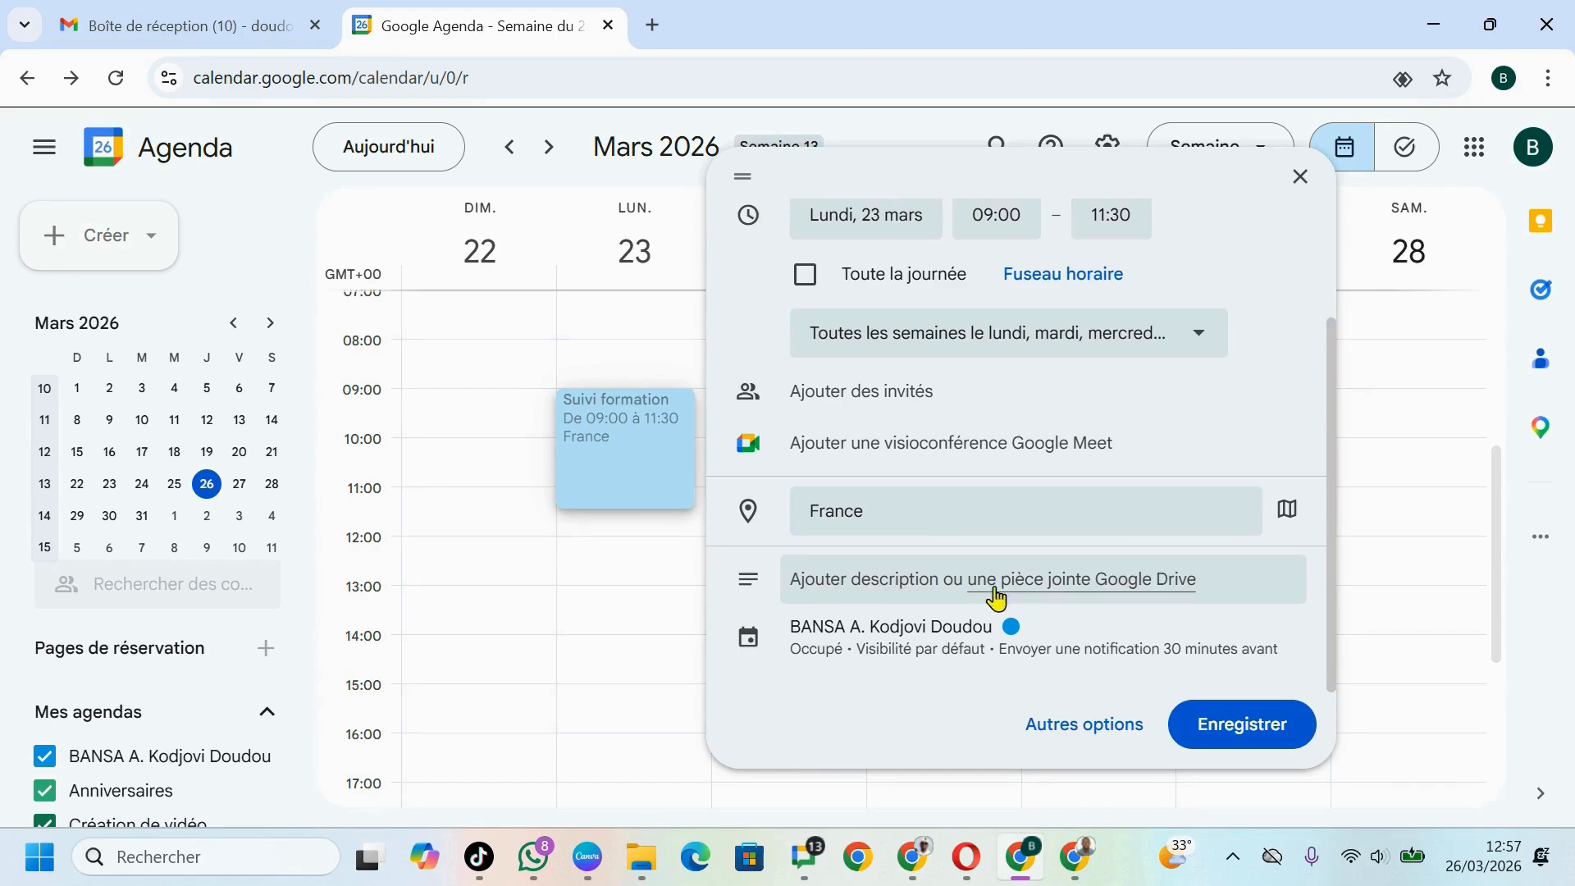
click(895, 592)
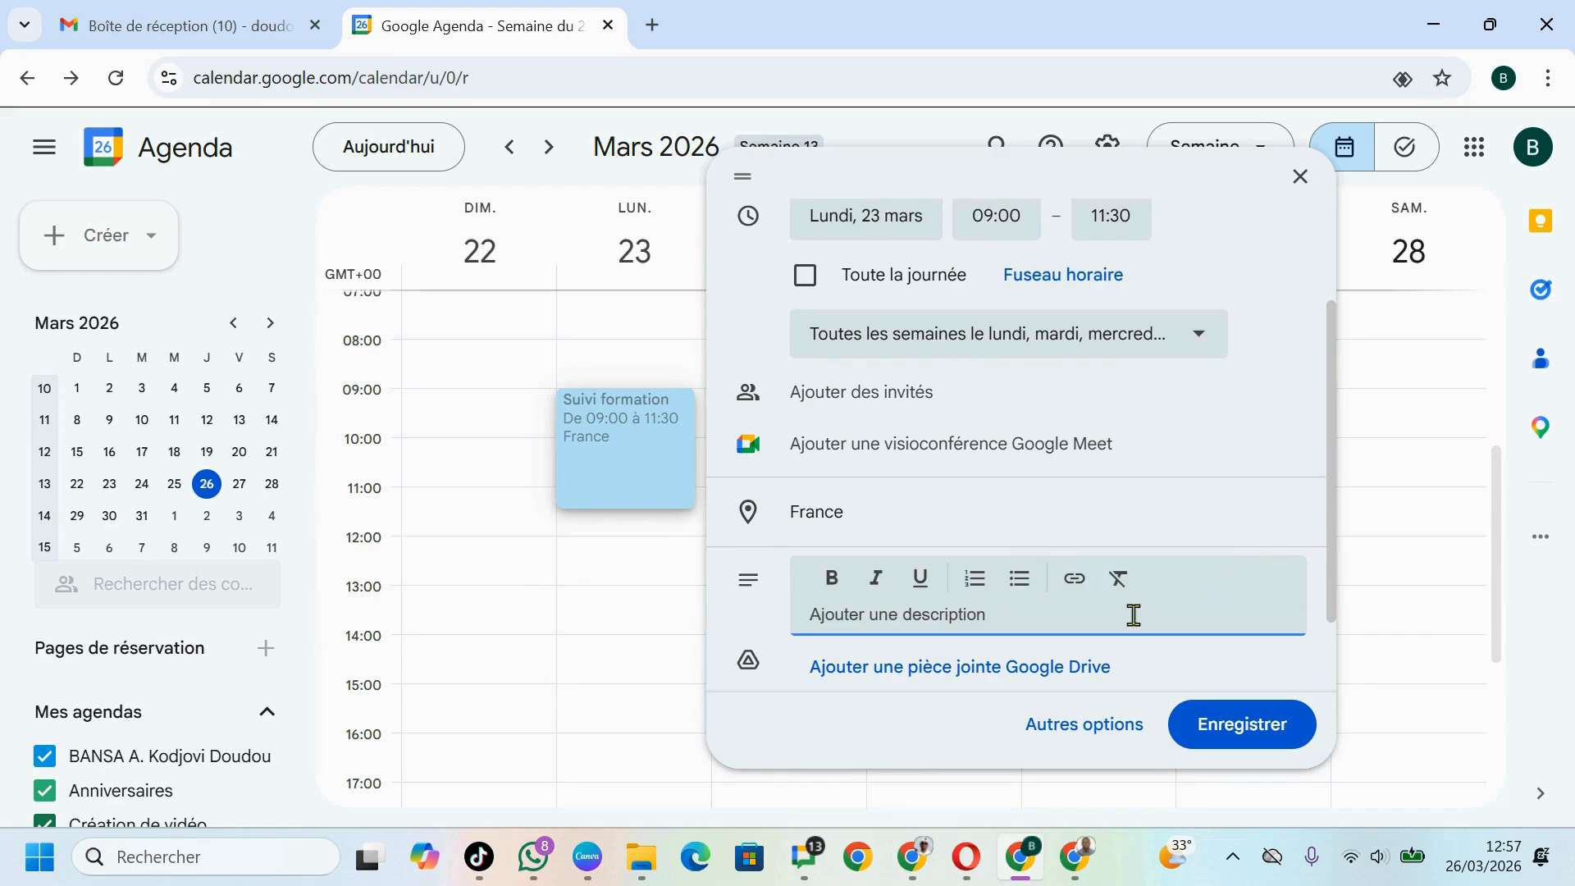
scroll(1337, 509, down, 2)
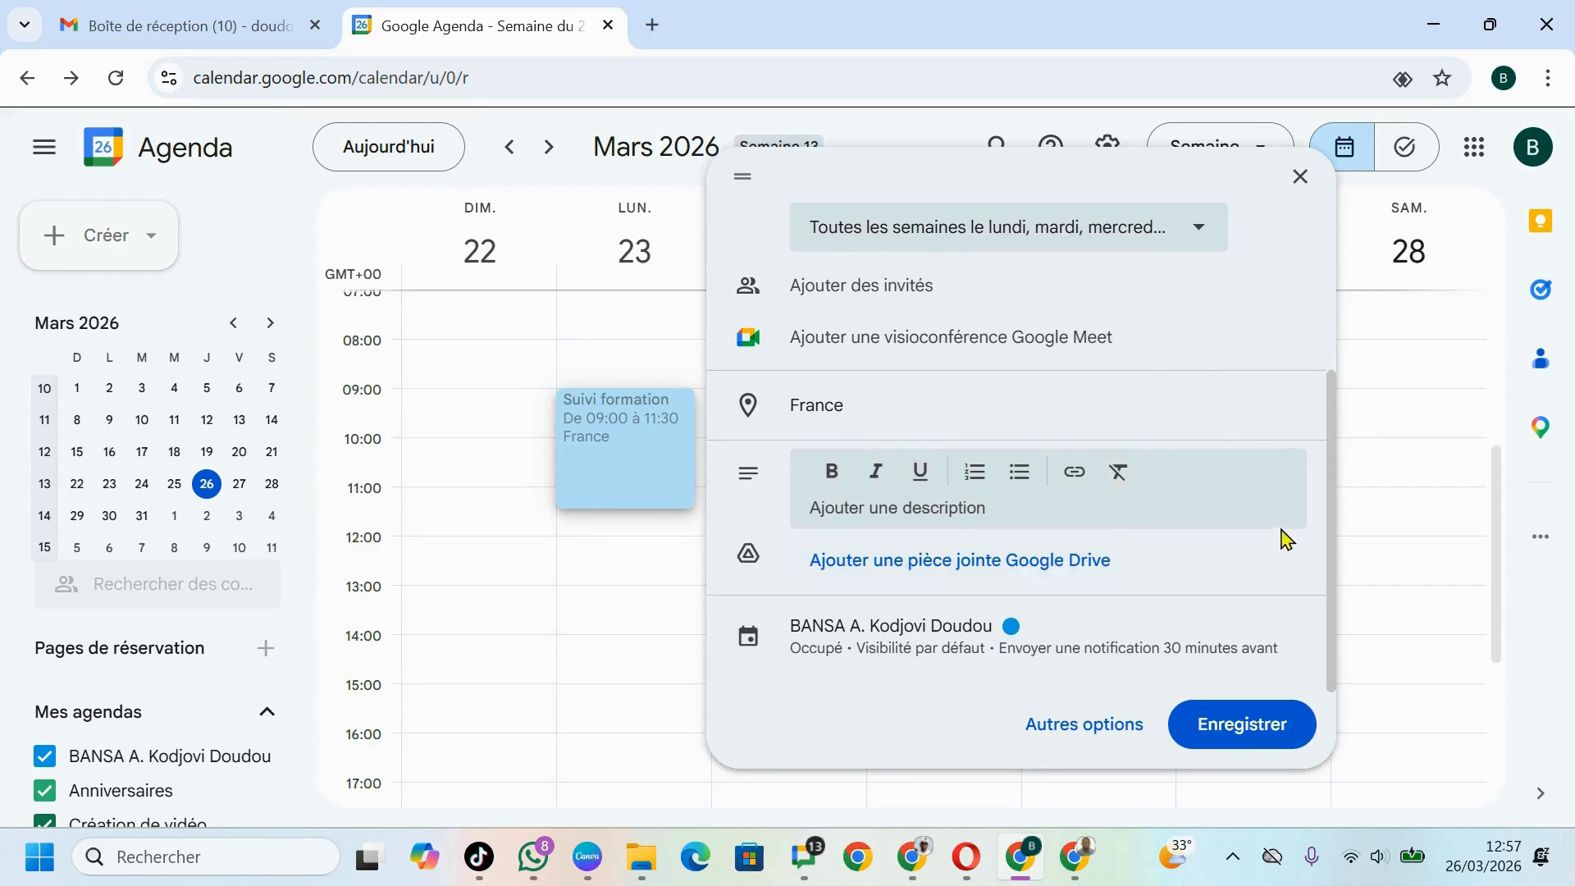
click(1219, 729)
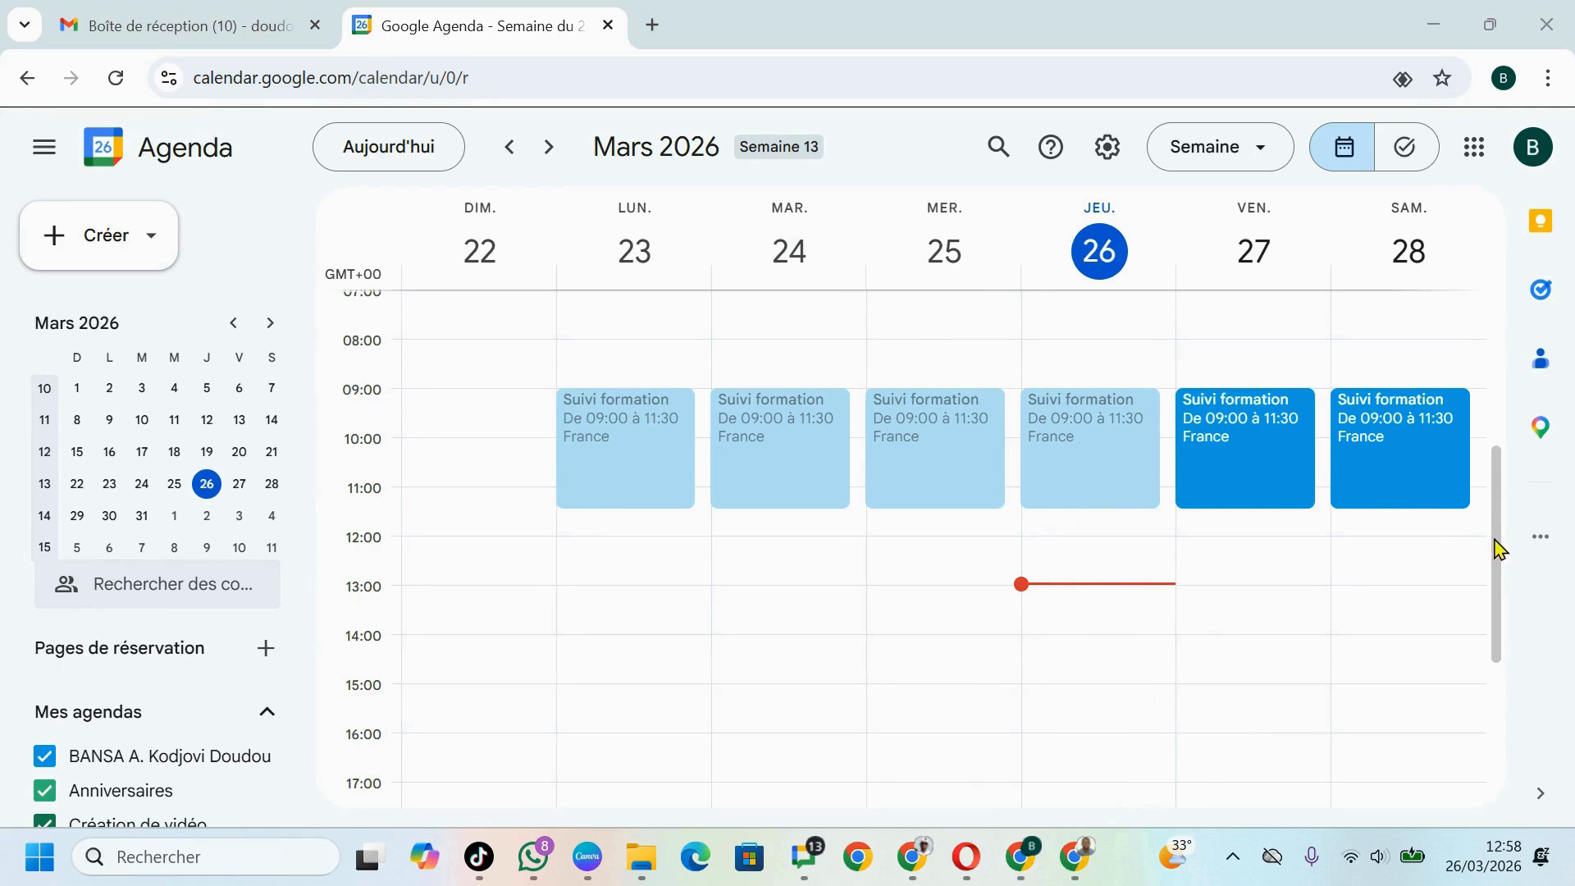
drag(1498, 545, 1500, 515)
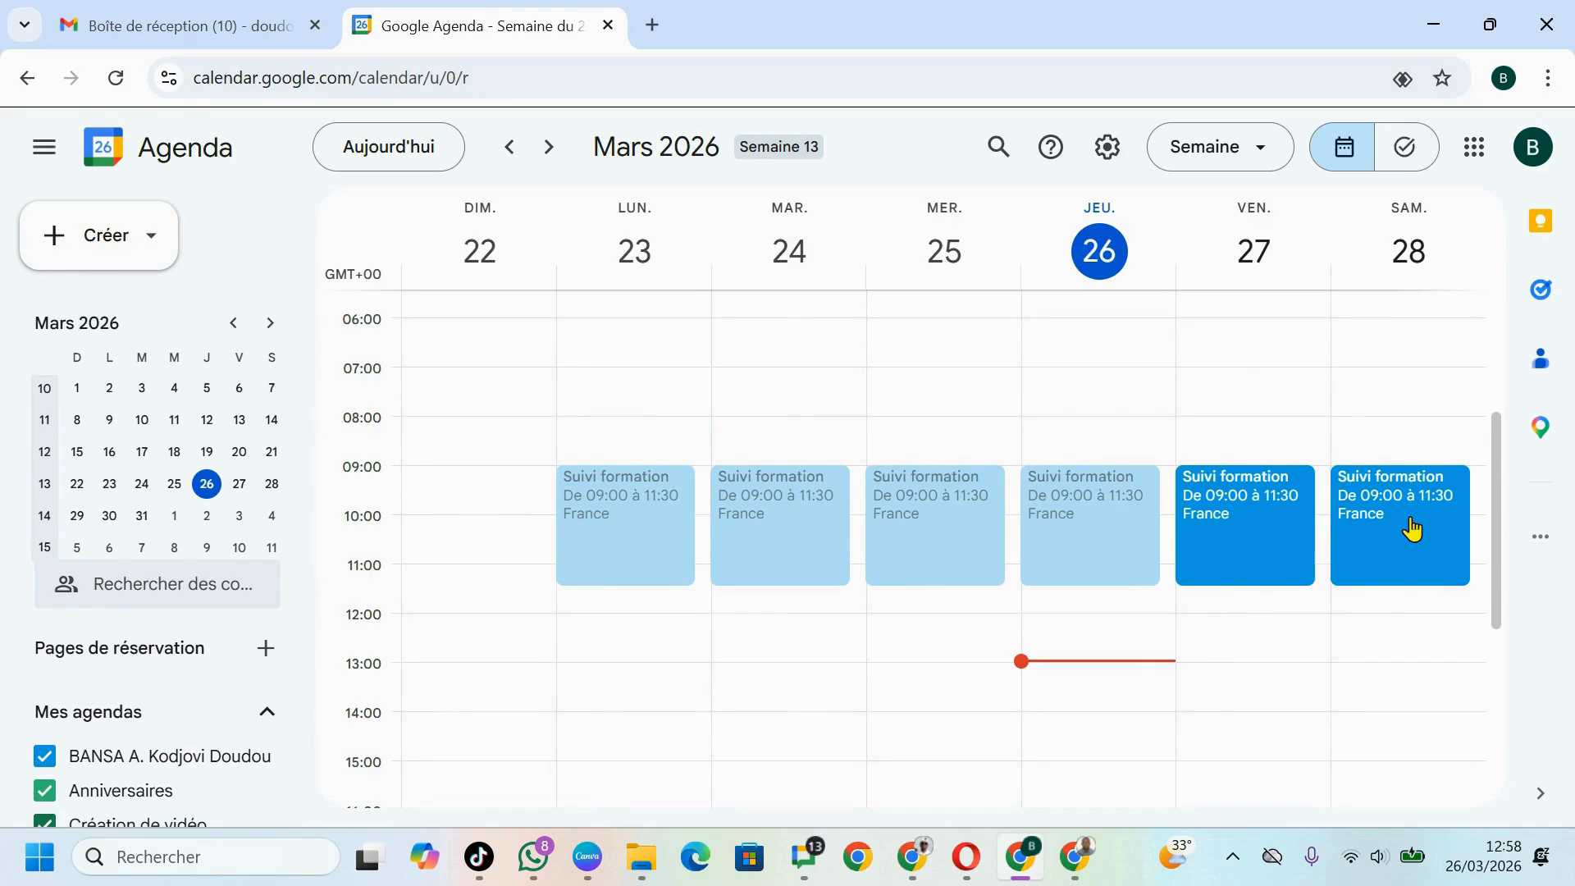
Turn off "Réduire la luminosité des événements passés" in the general settings and return to the calendar.
click(1108, 156)
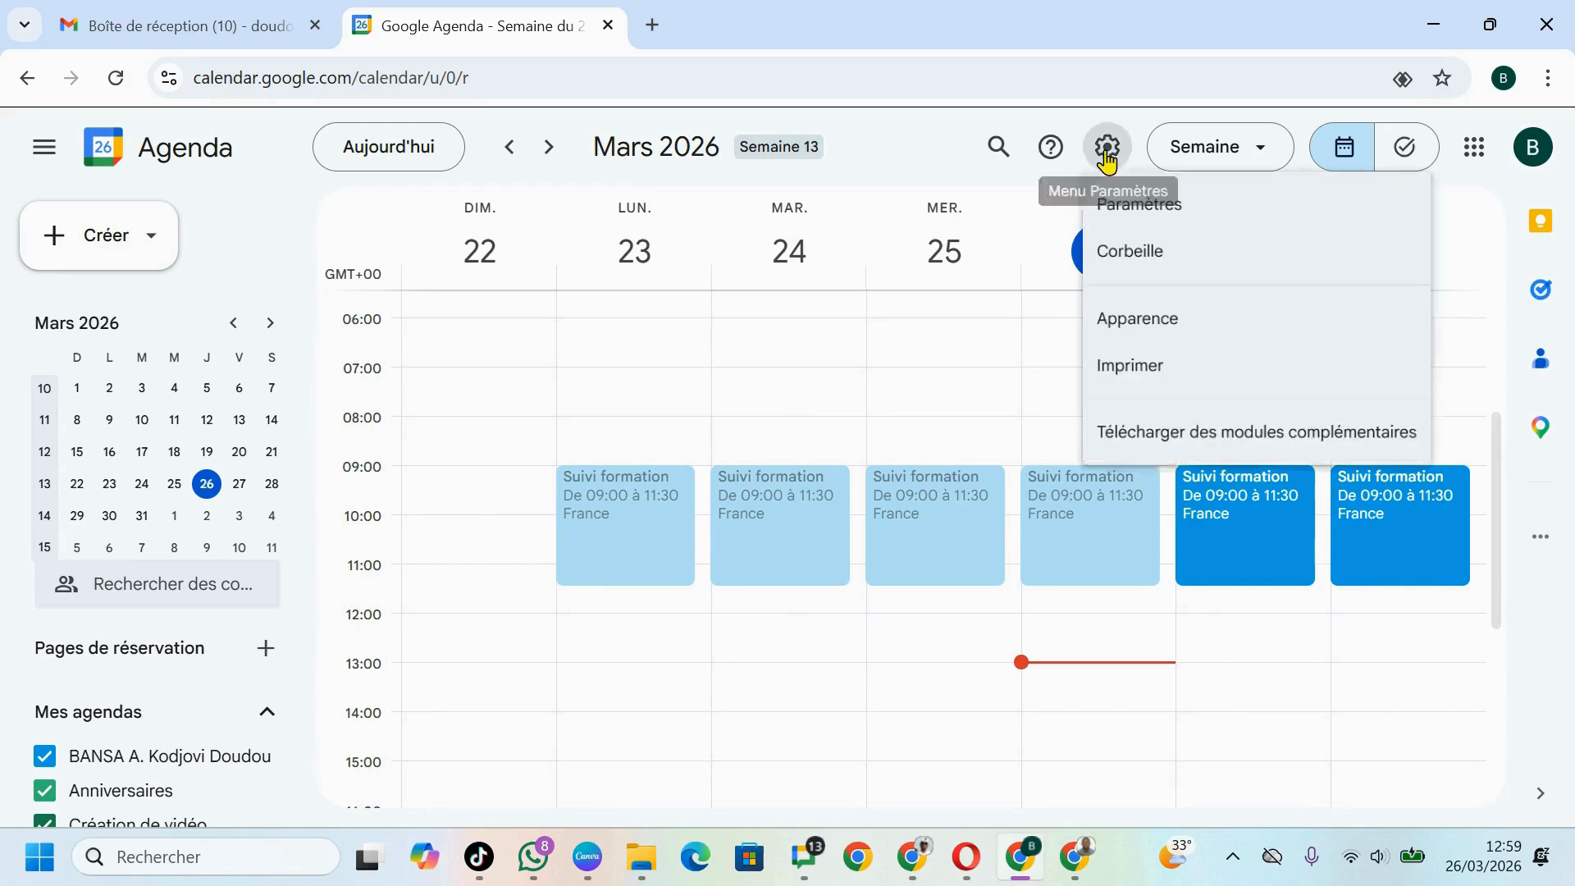
click(1130, 215)
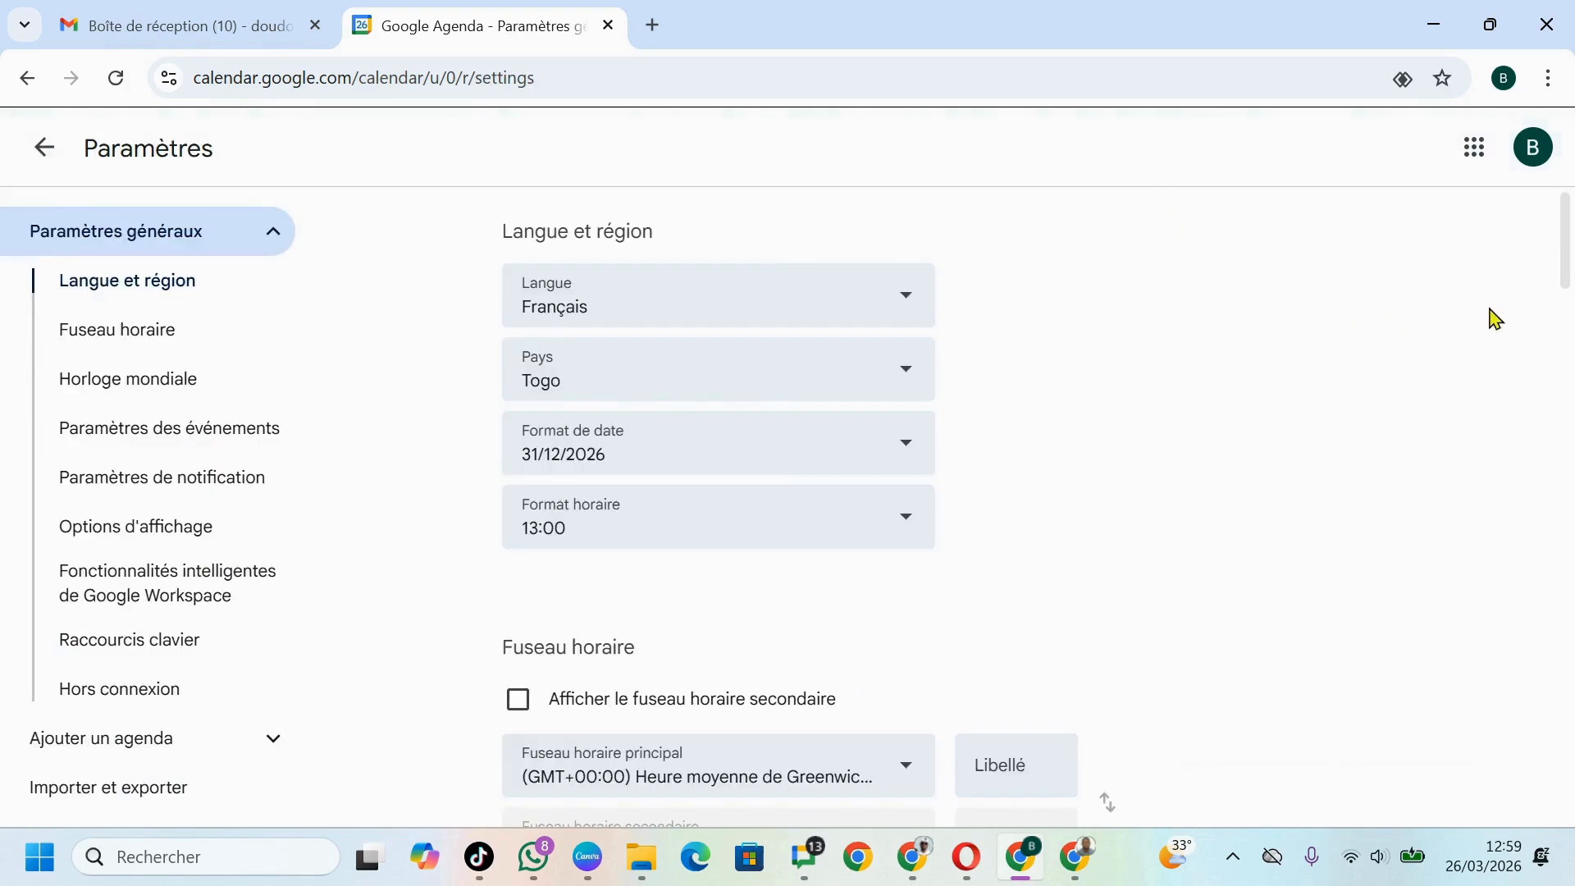
drag(1564, 239, 1519, 612)
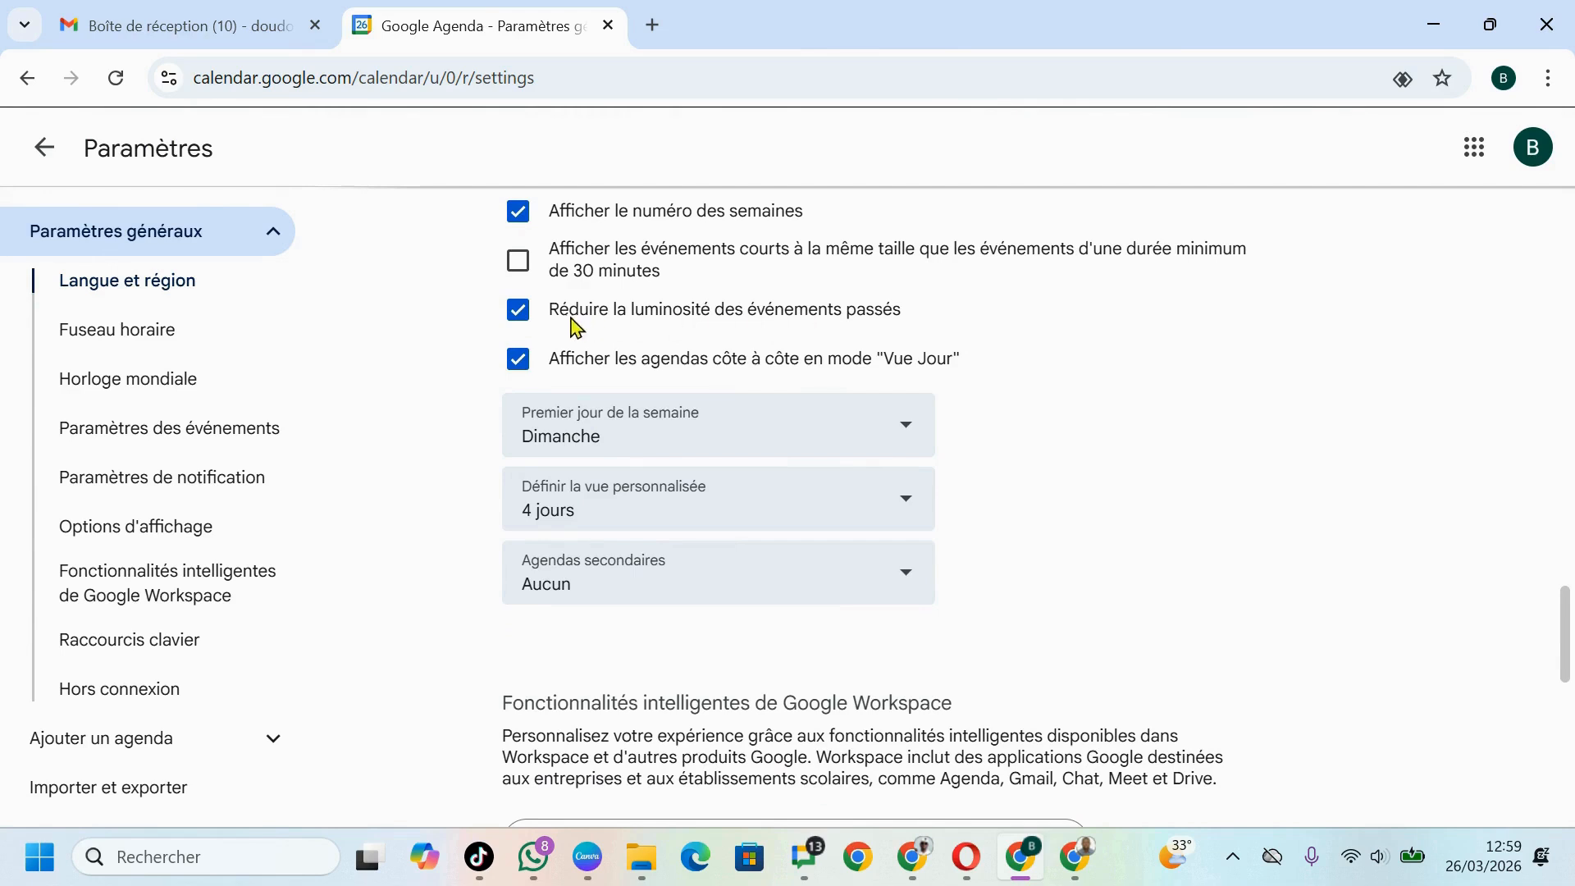
click(516, 331)
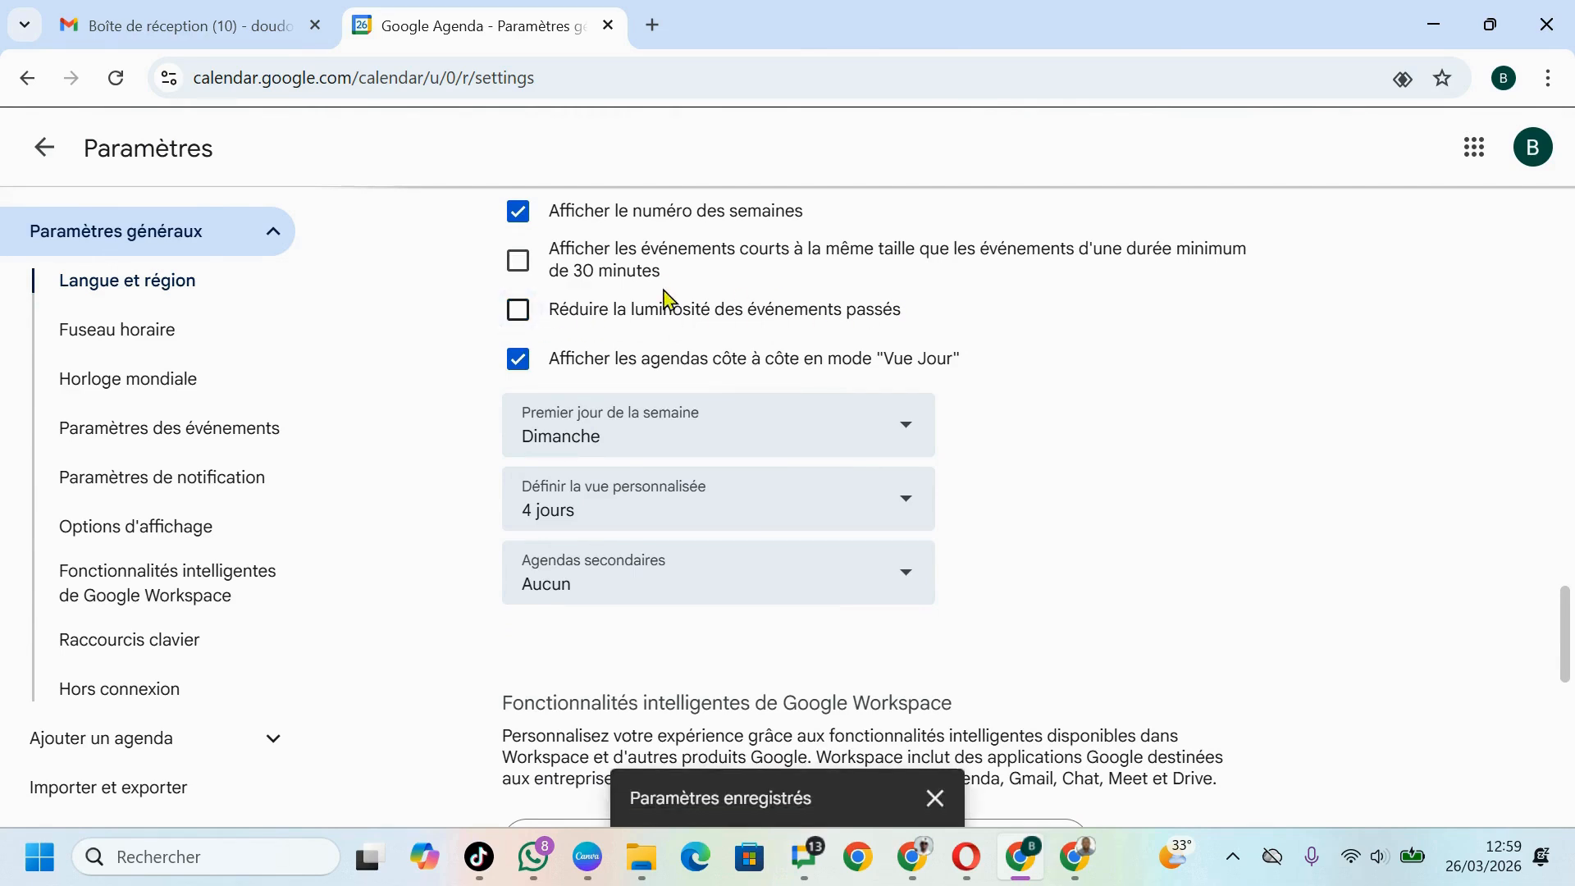
click(20, 159)
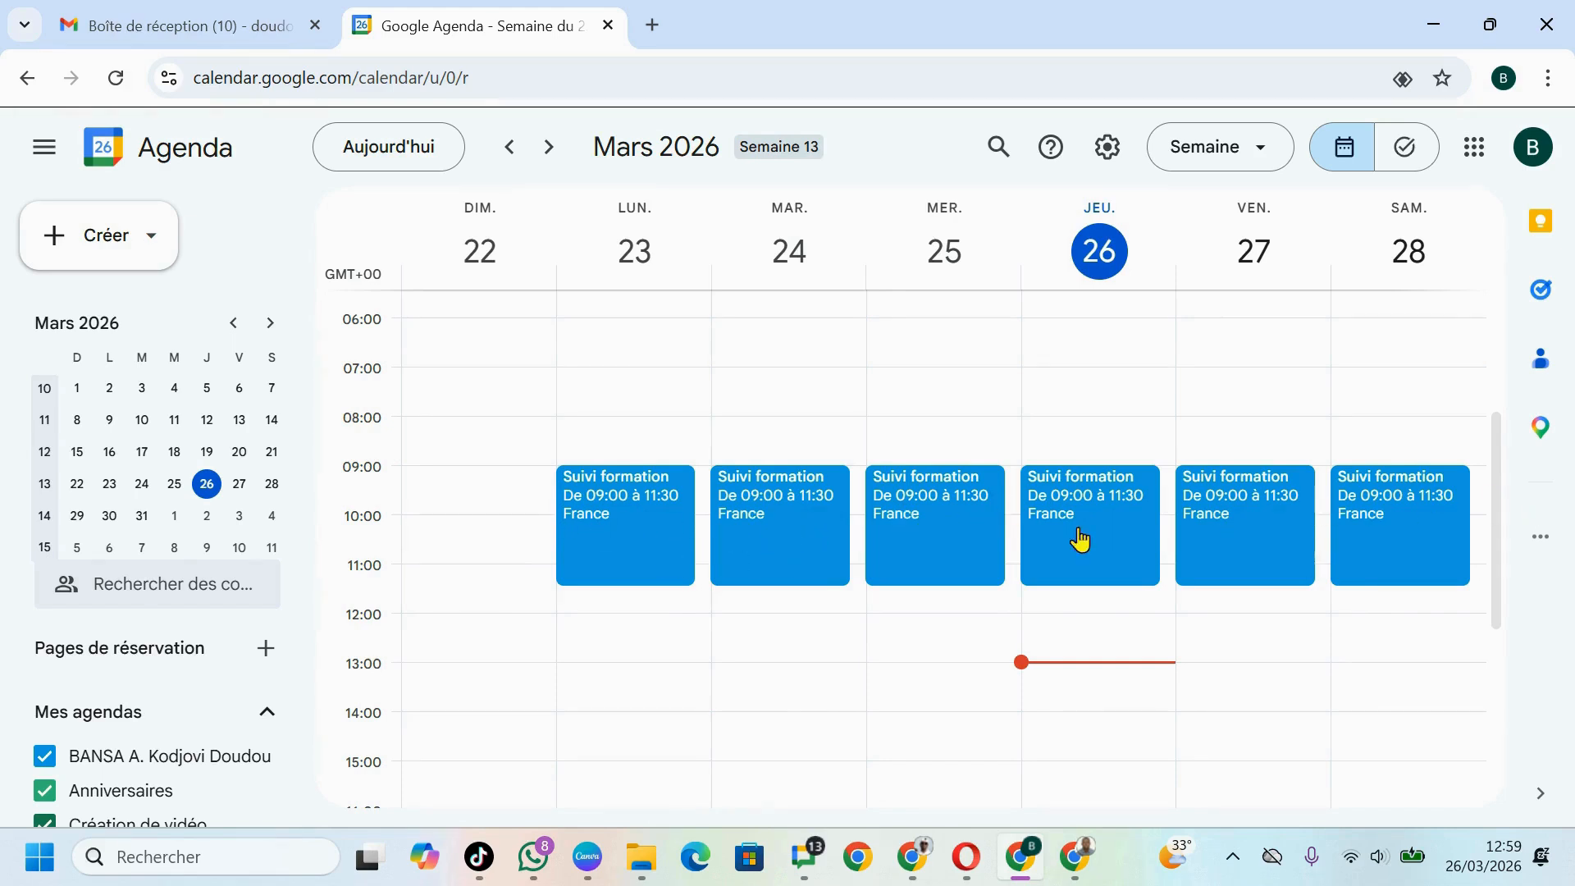
Re-enable "Réduire la luminosité des événements passés" in the display options and go back to the weekly calendar.
click(1109, 148)
click(1096, 216)
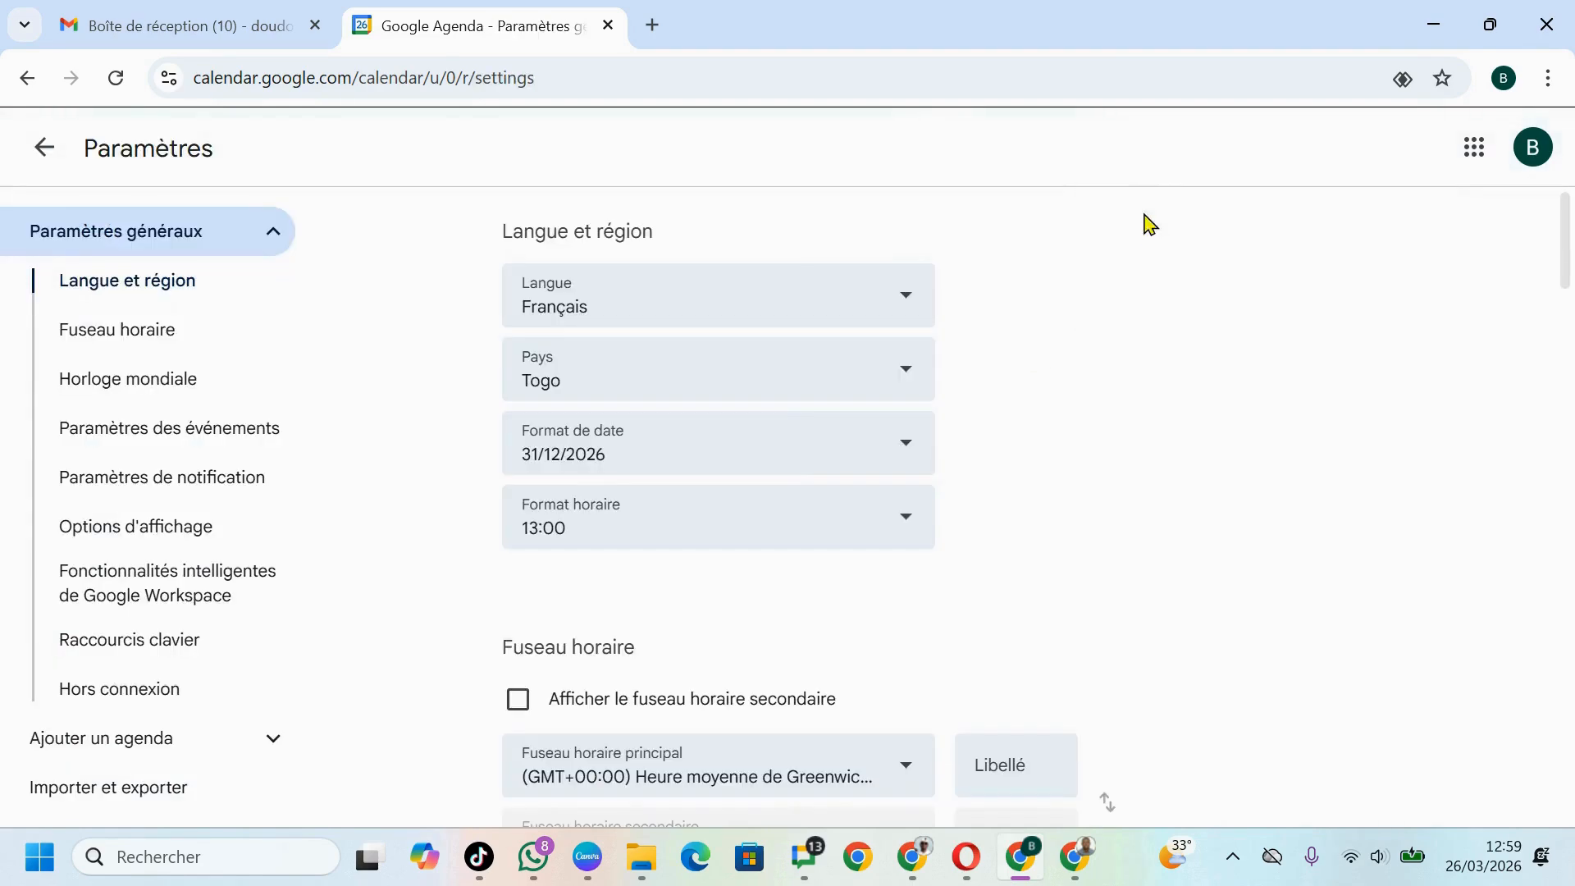
drag(1564, 246, 1571, 566)
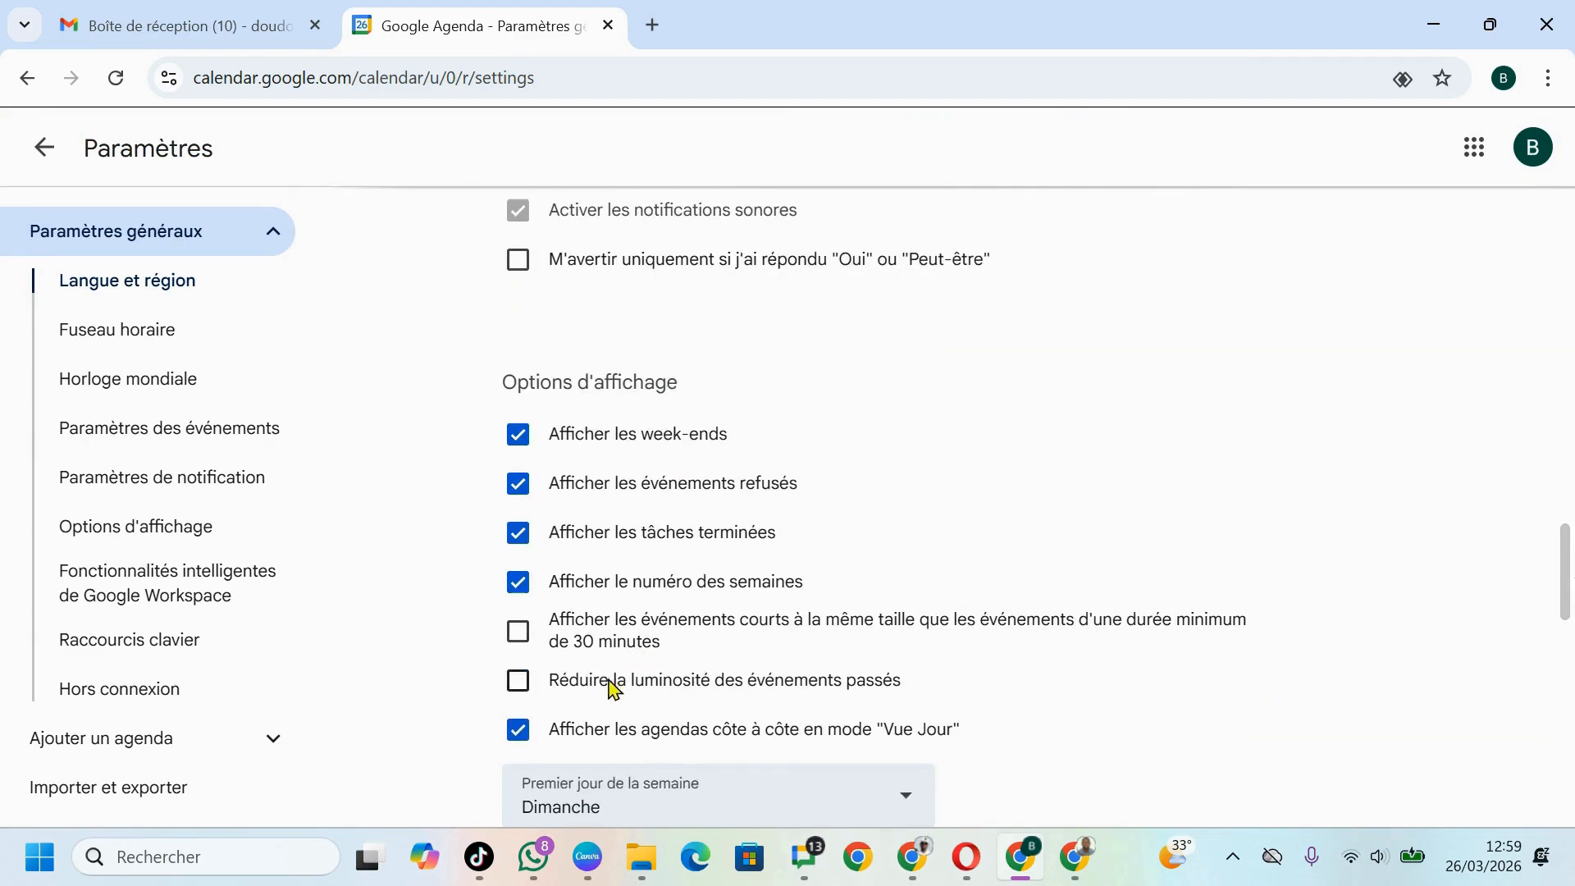
click(519, 681)
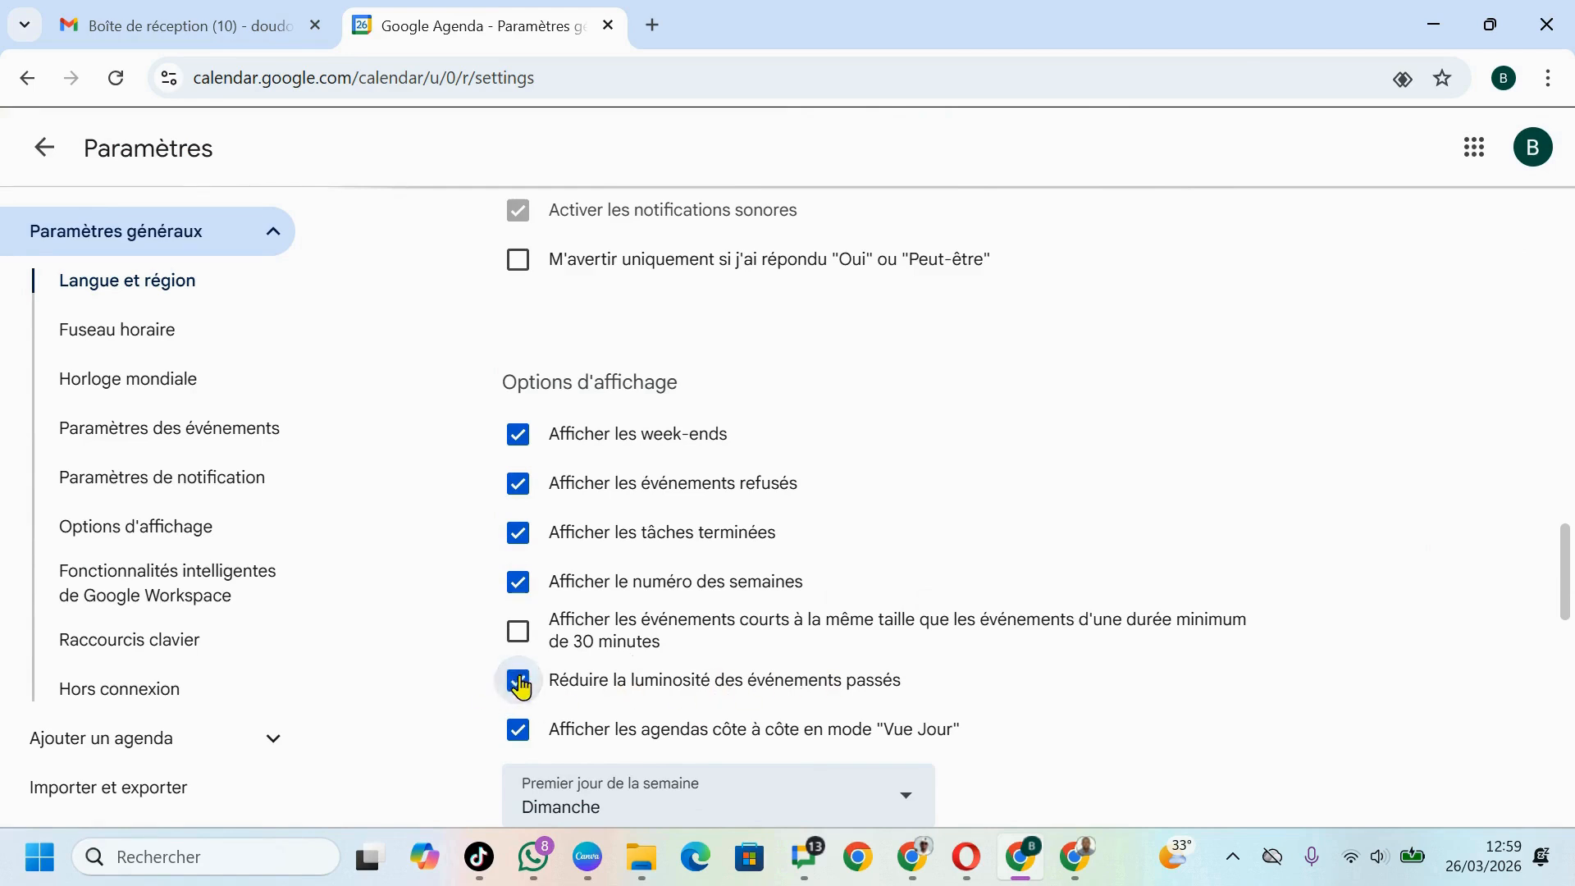
click(45, 148)
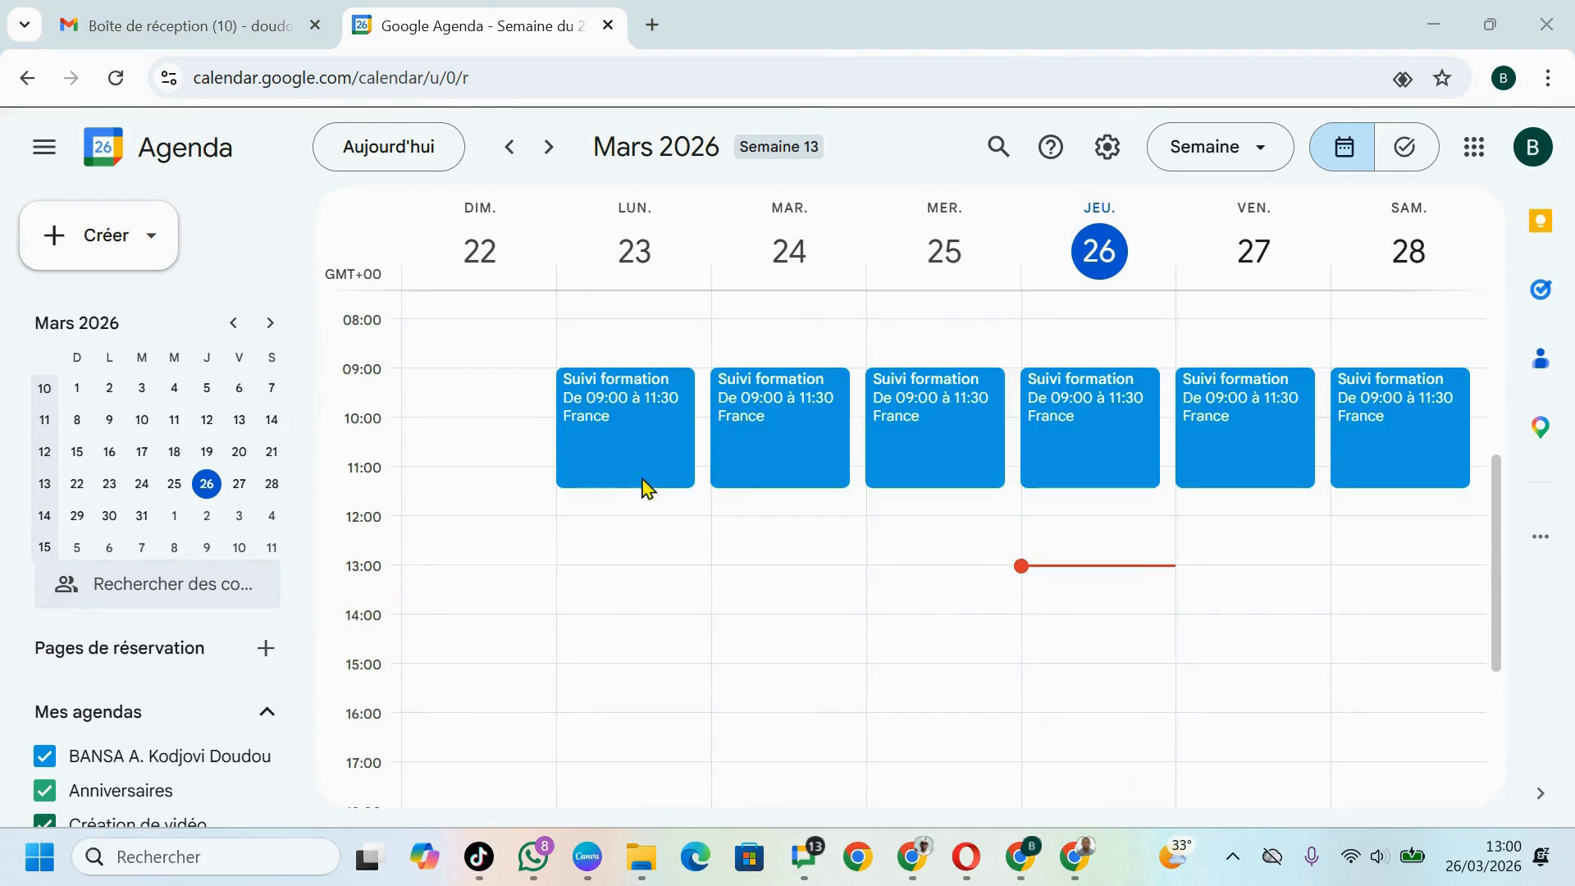
Start another new entry of type Événement and title it "Création de vidéo".
click(94, 255)
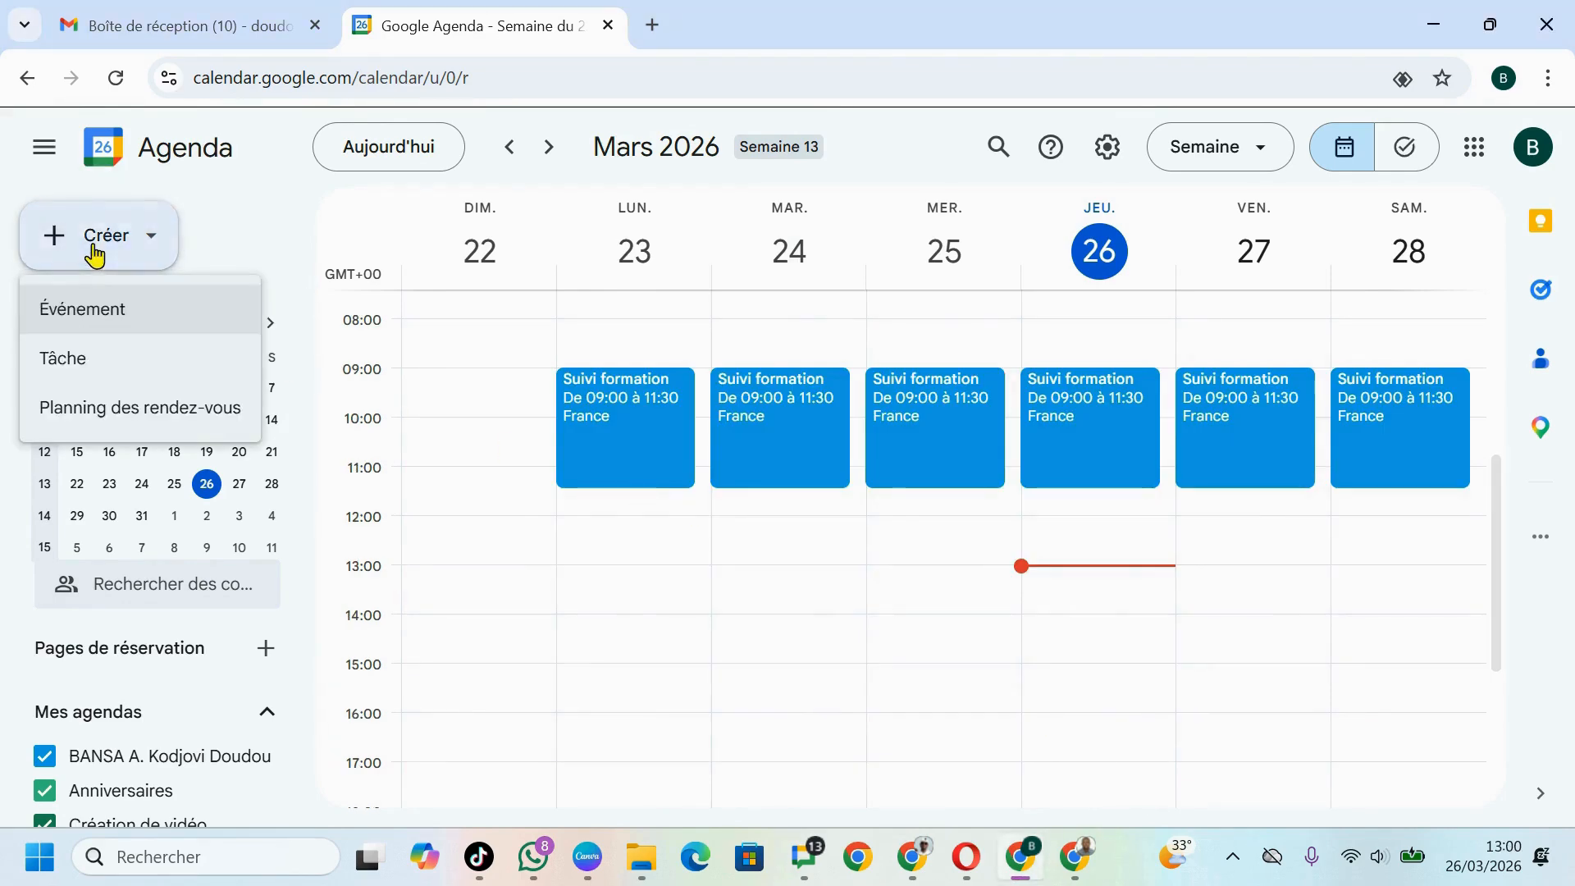
click(83, 311)
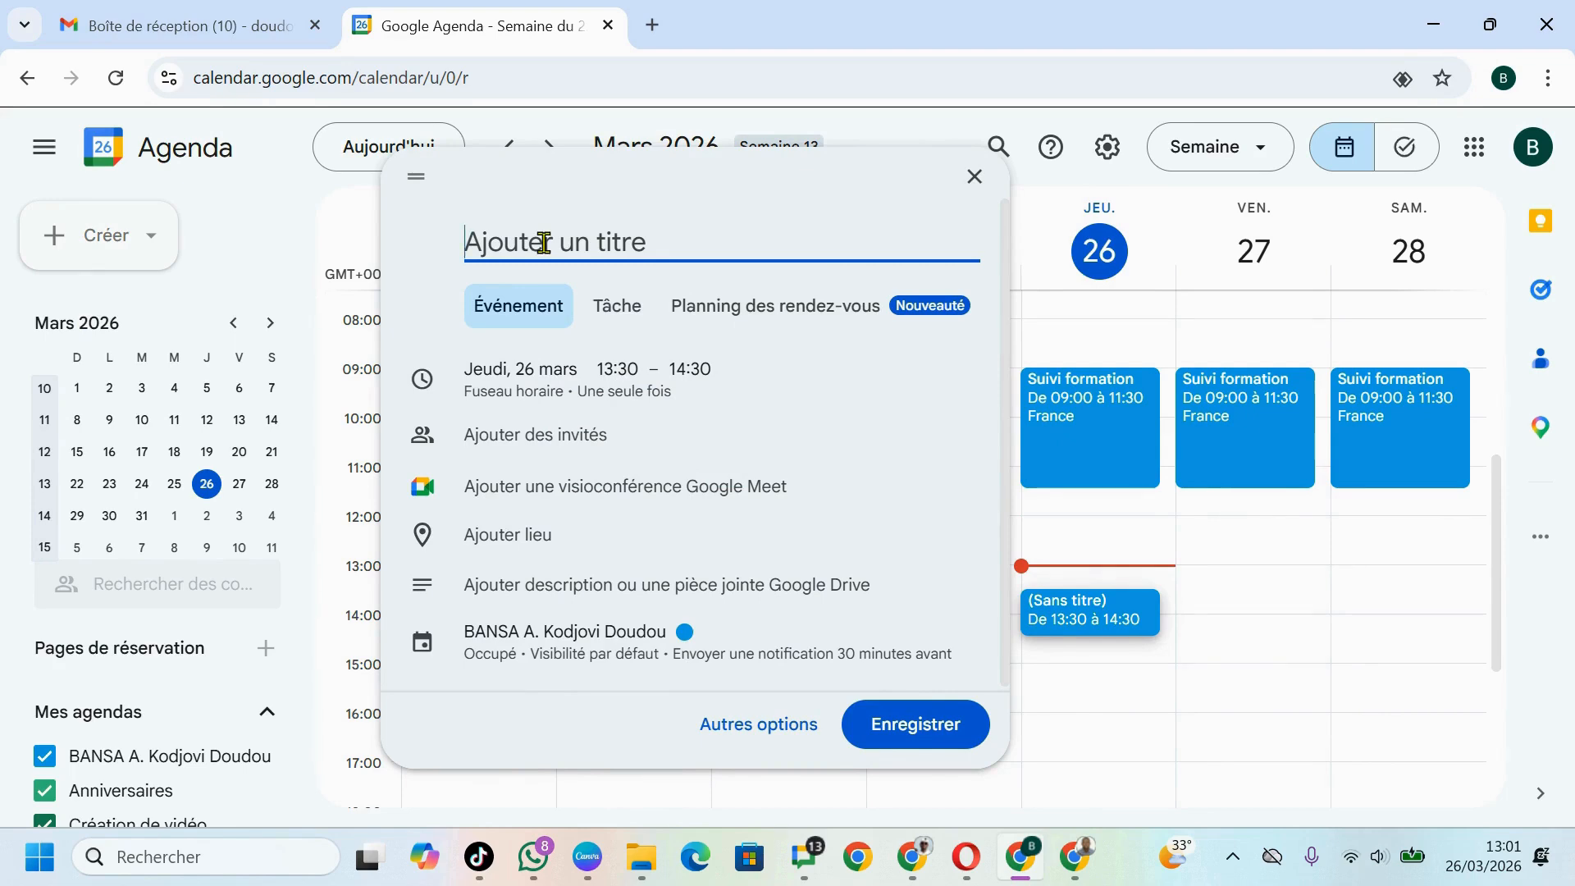
text(C)
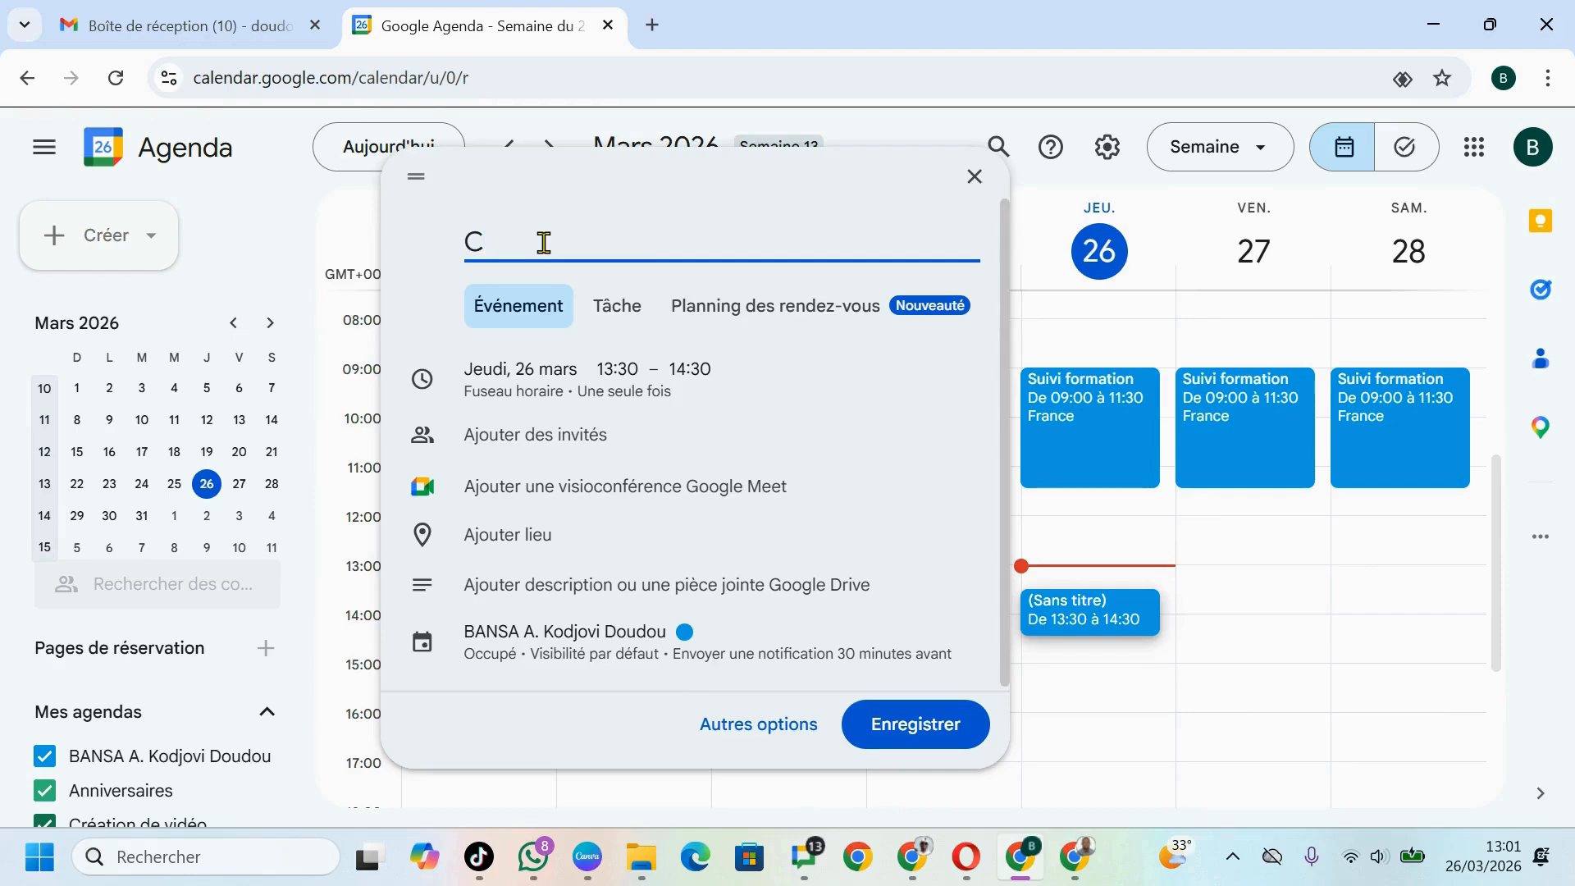
text(réation de vidéo)
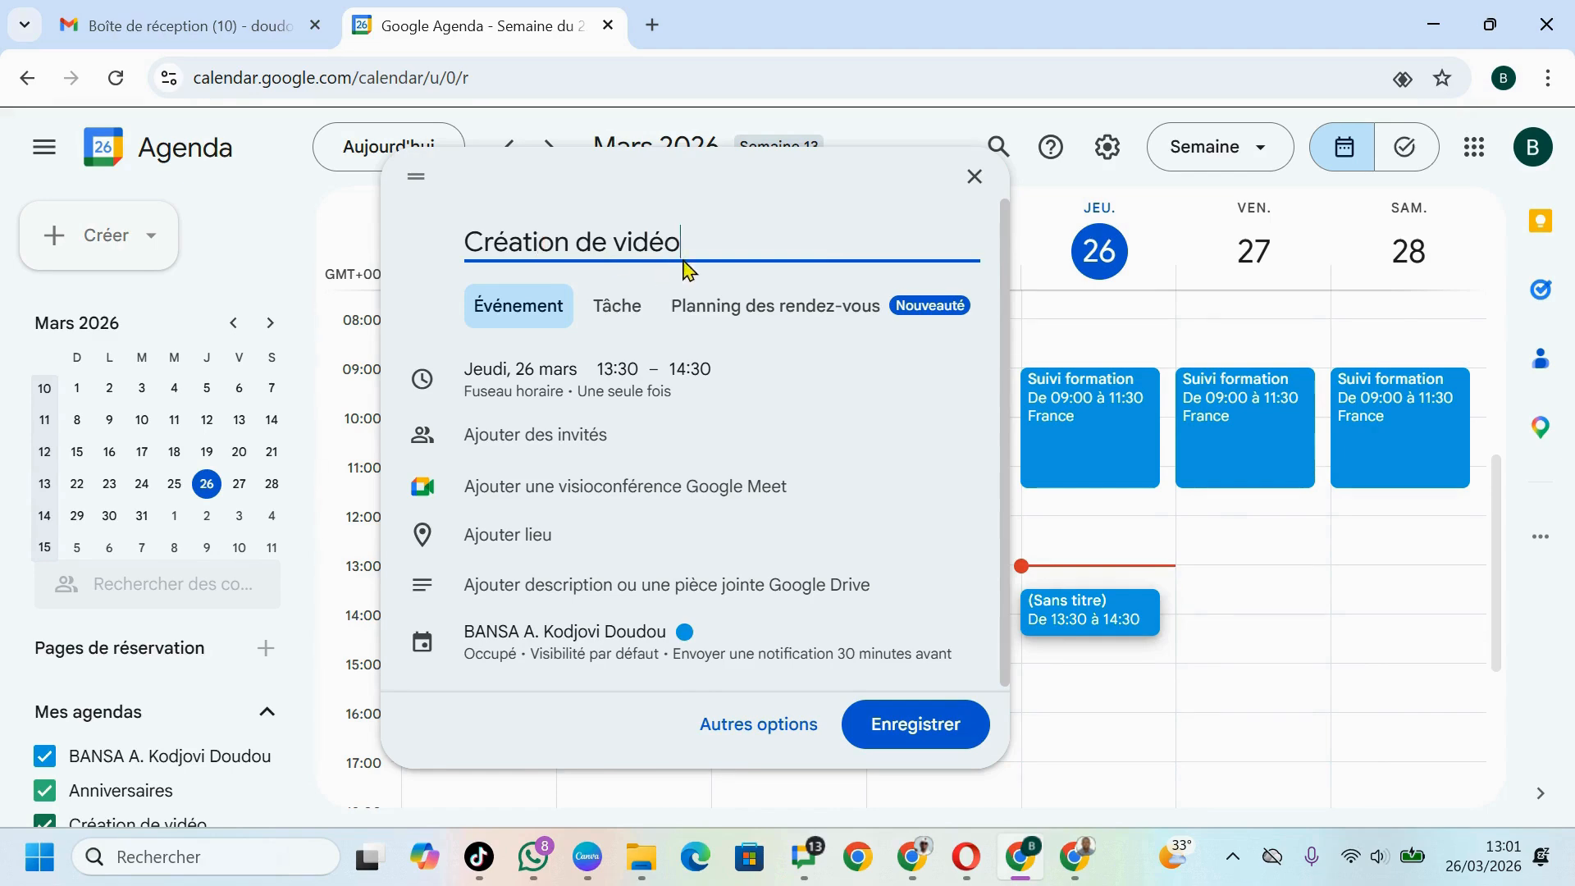
Schedule the "Création de vidéo" event on Monday 23 March from 11:45 to 12:45.
click(517, 379)
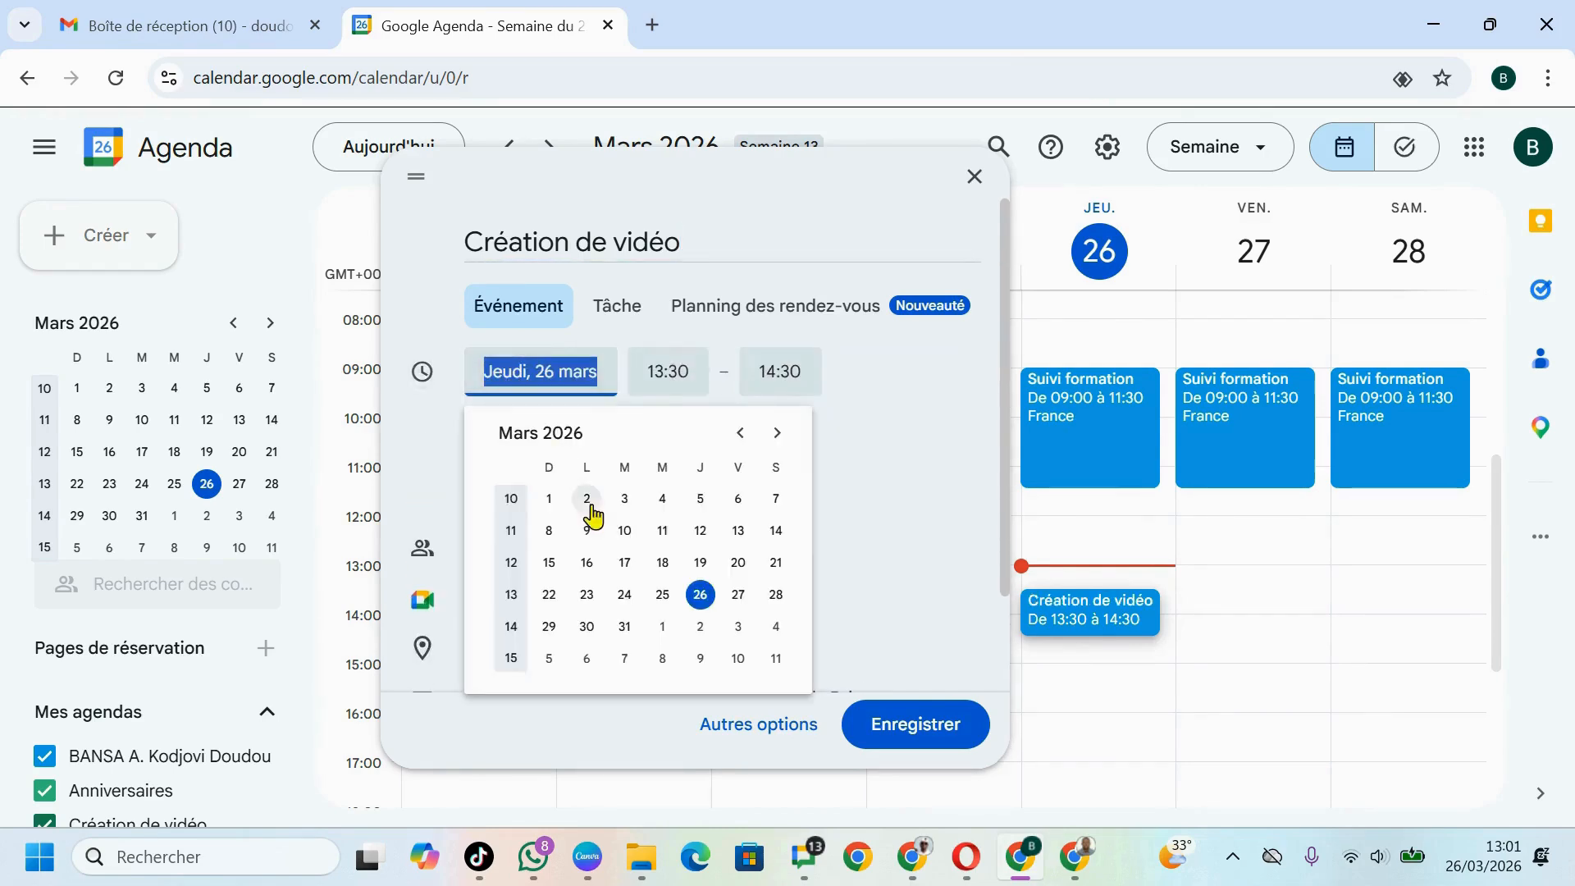
click(586, 597)
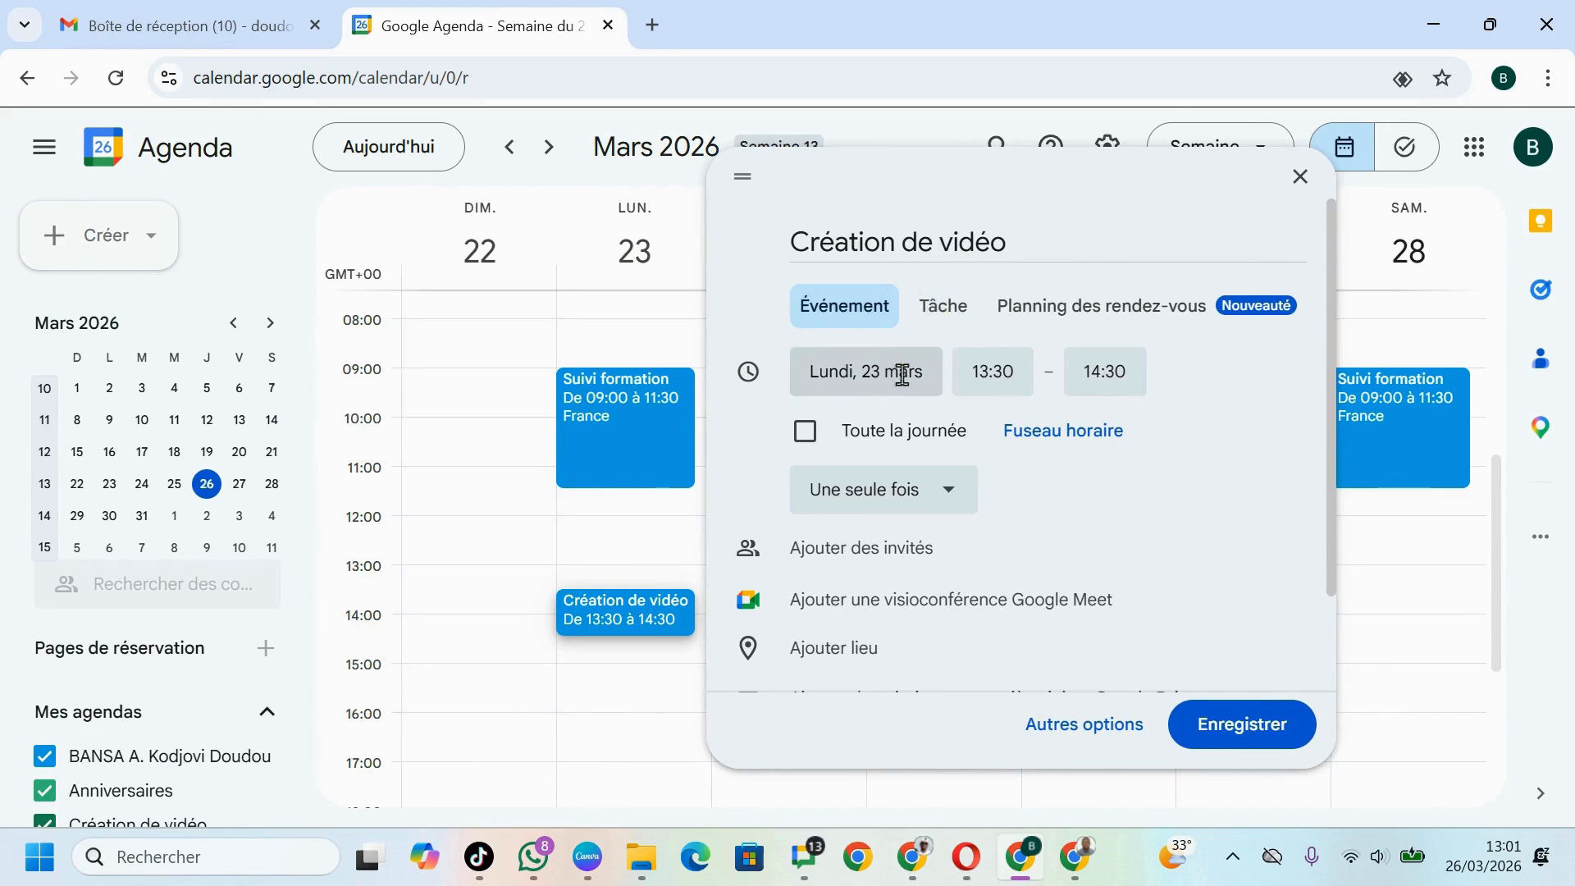
click(994, 372)
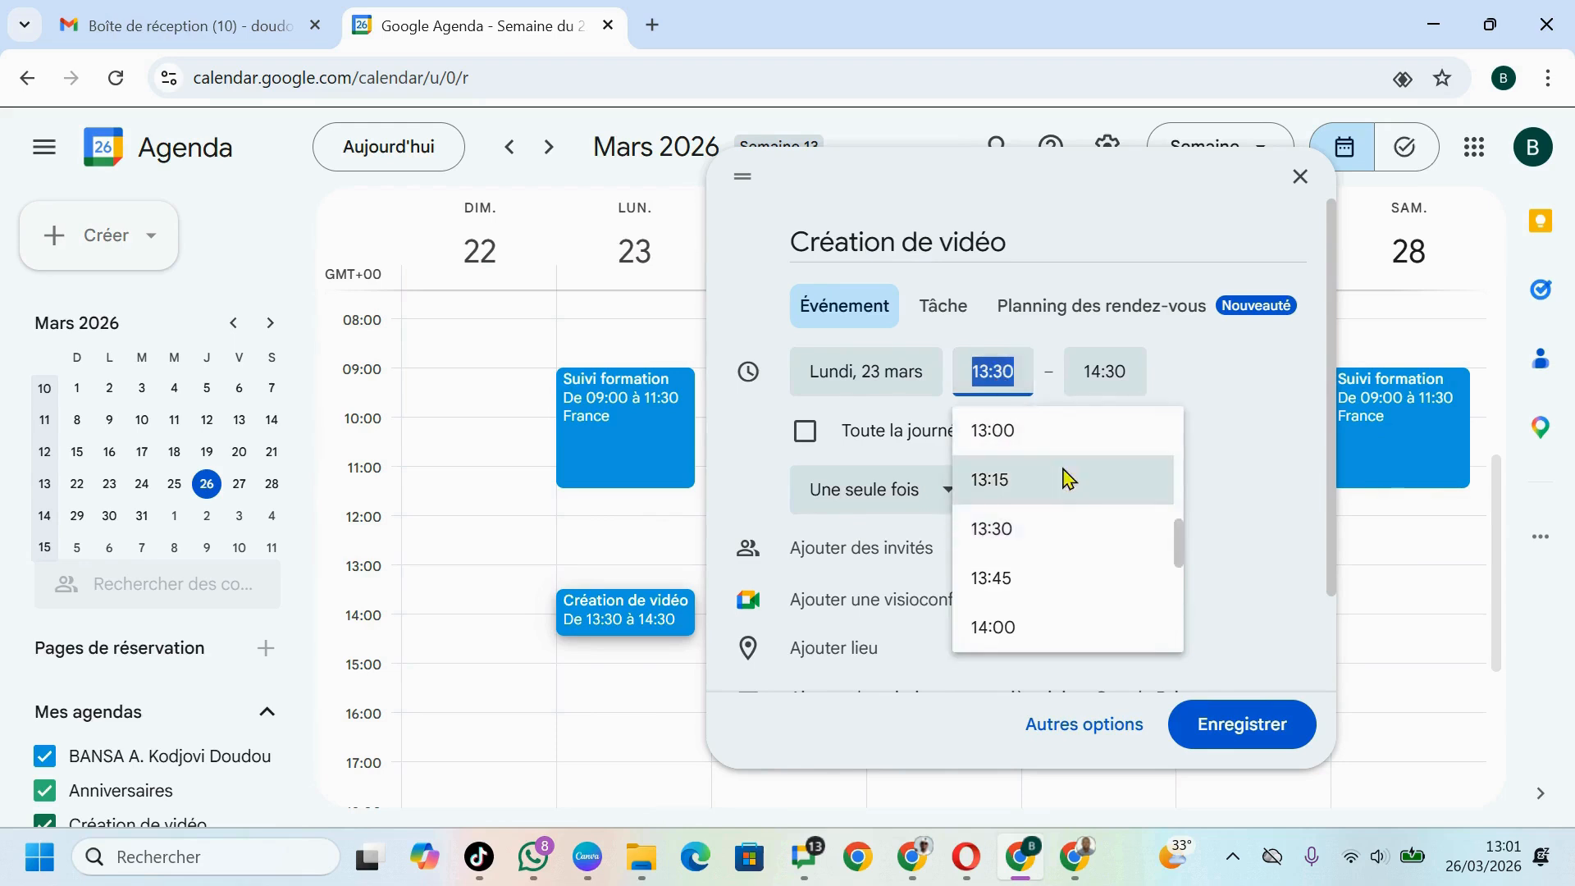
click(1184, 541)
click(1183, 539)
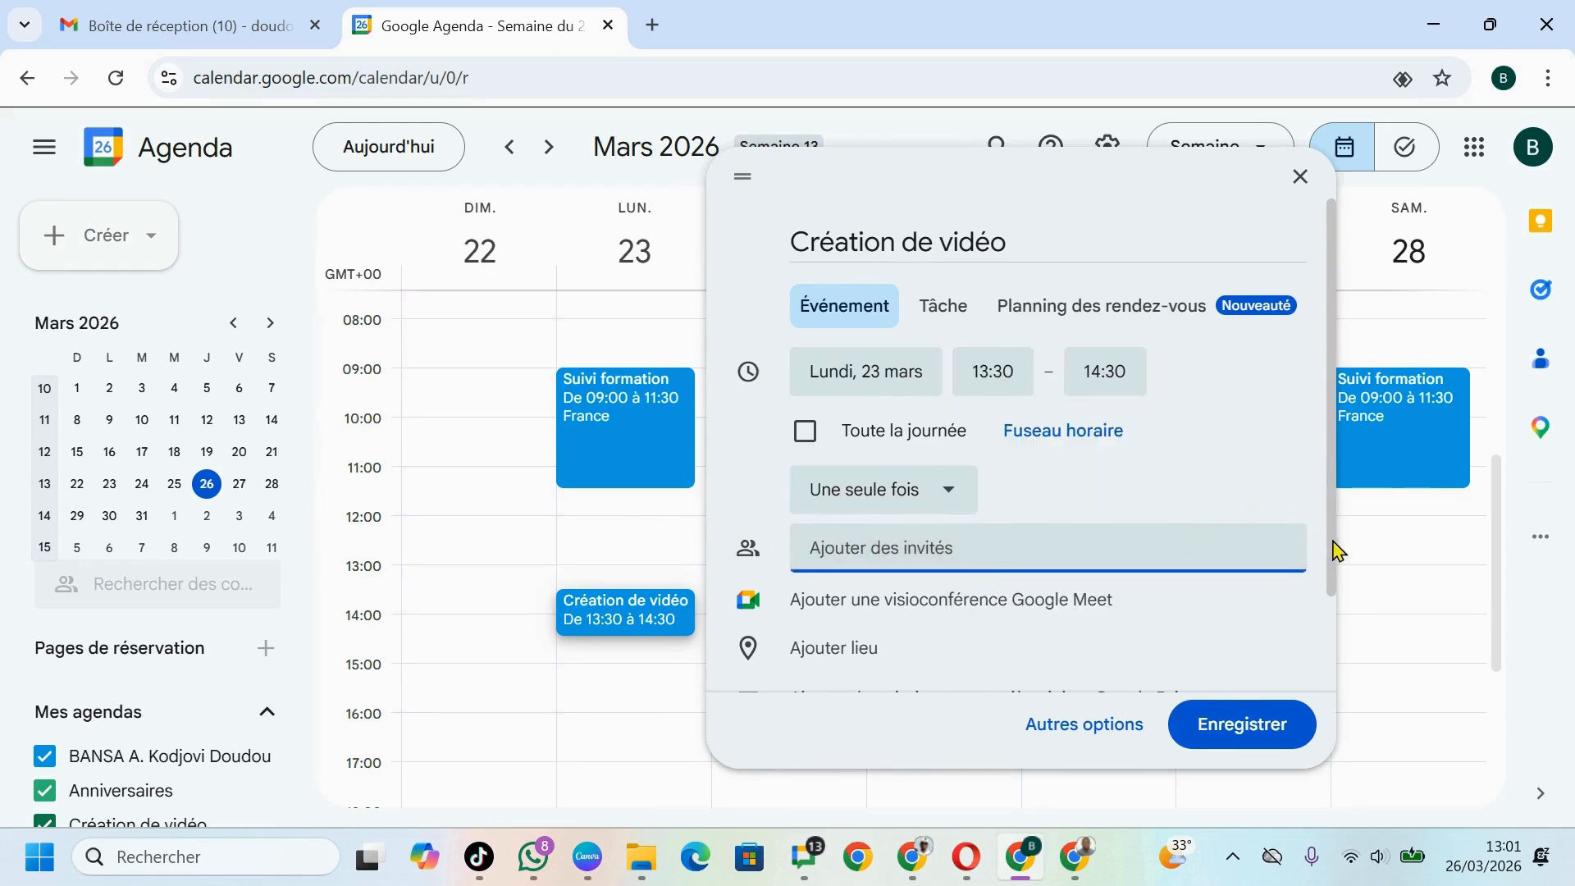
click(979, 375)
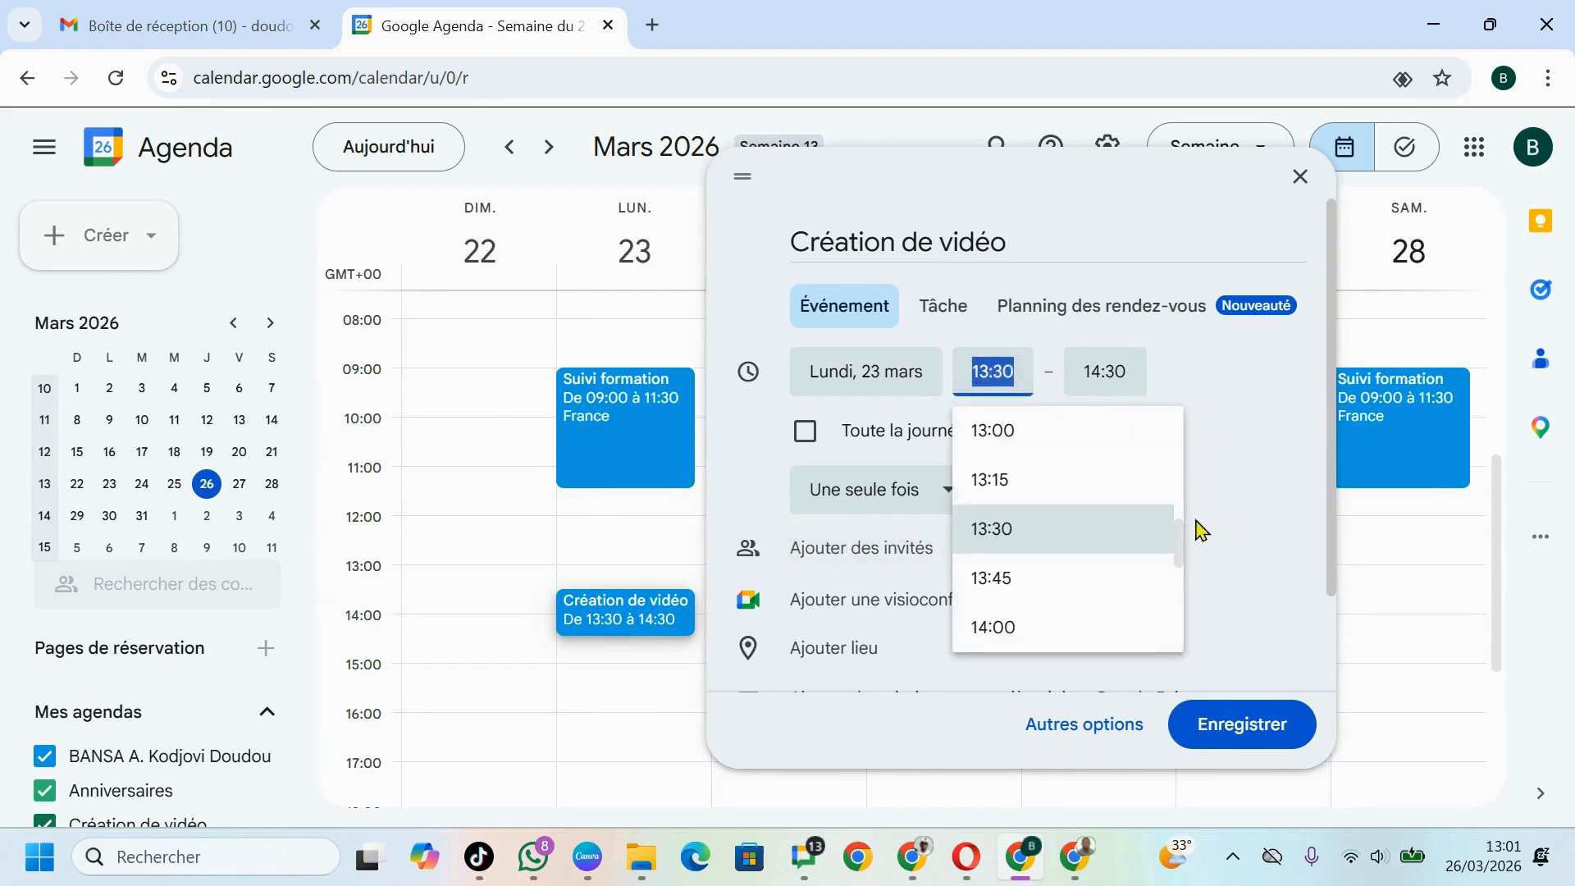
drag(1184, 547, 1179, 533)
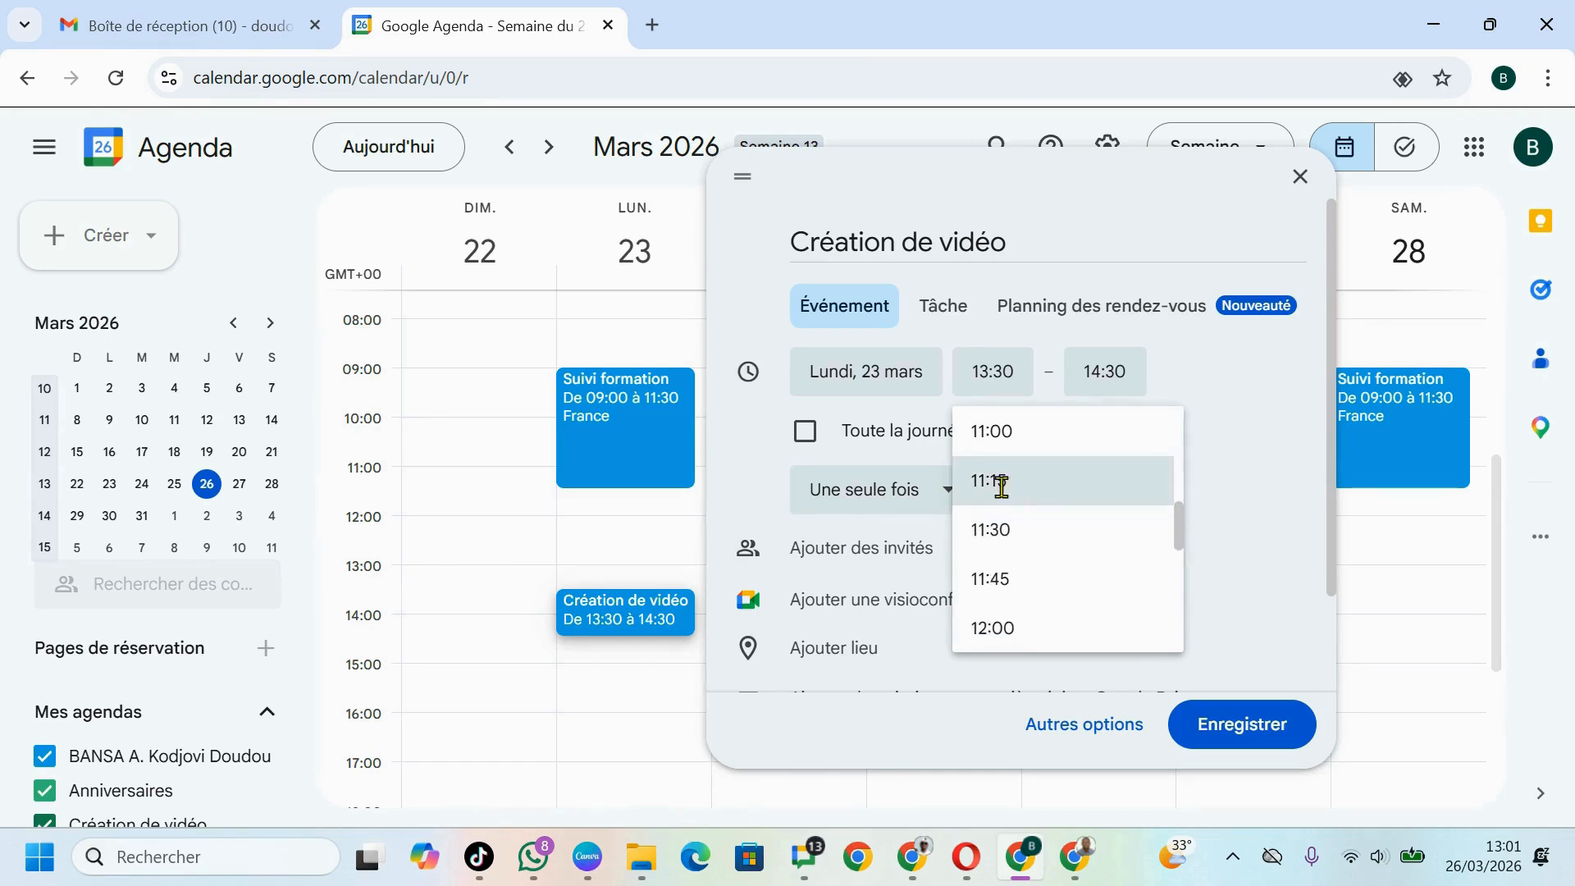
click(990, 577)
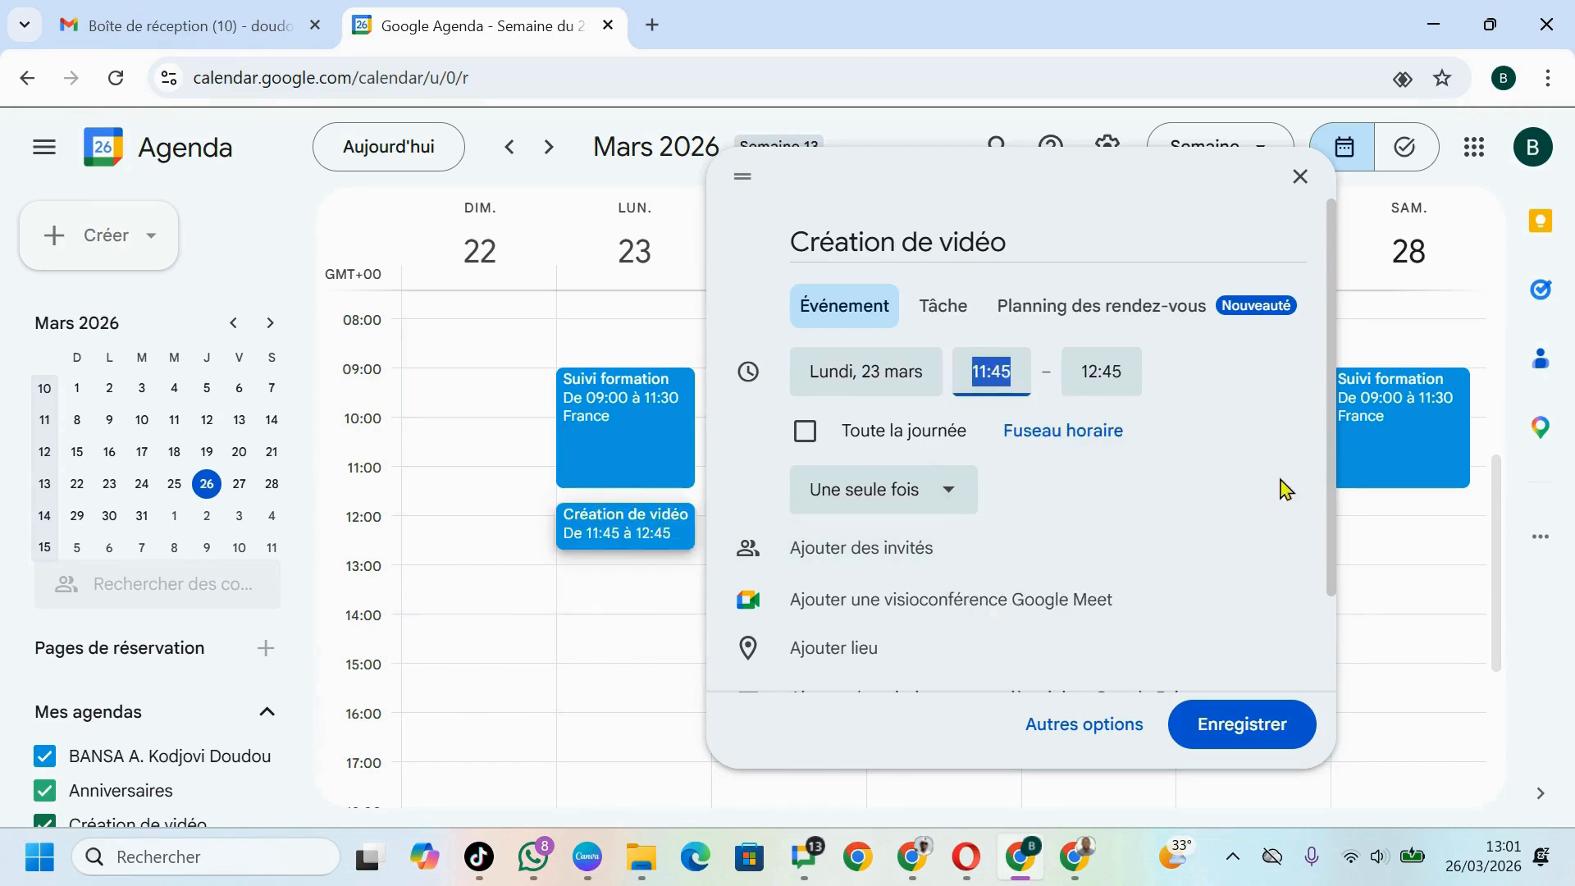
click(1099, 375)
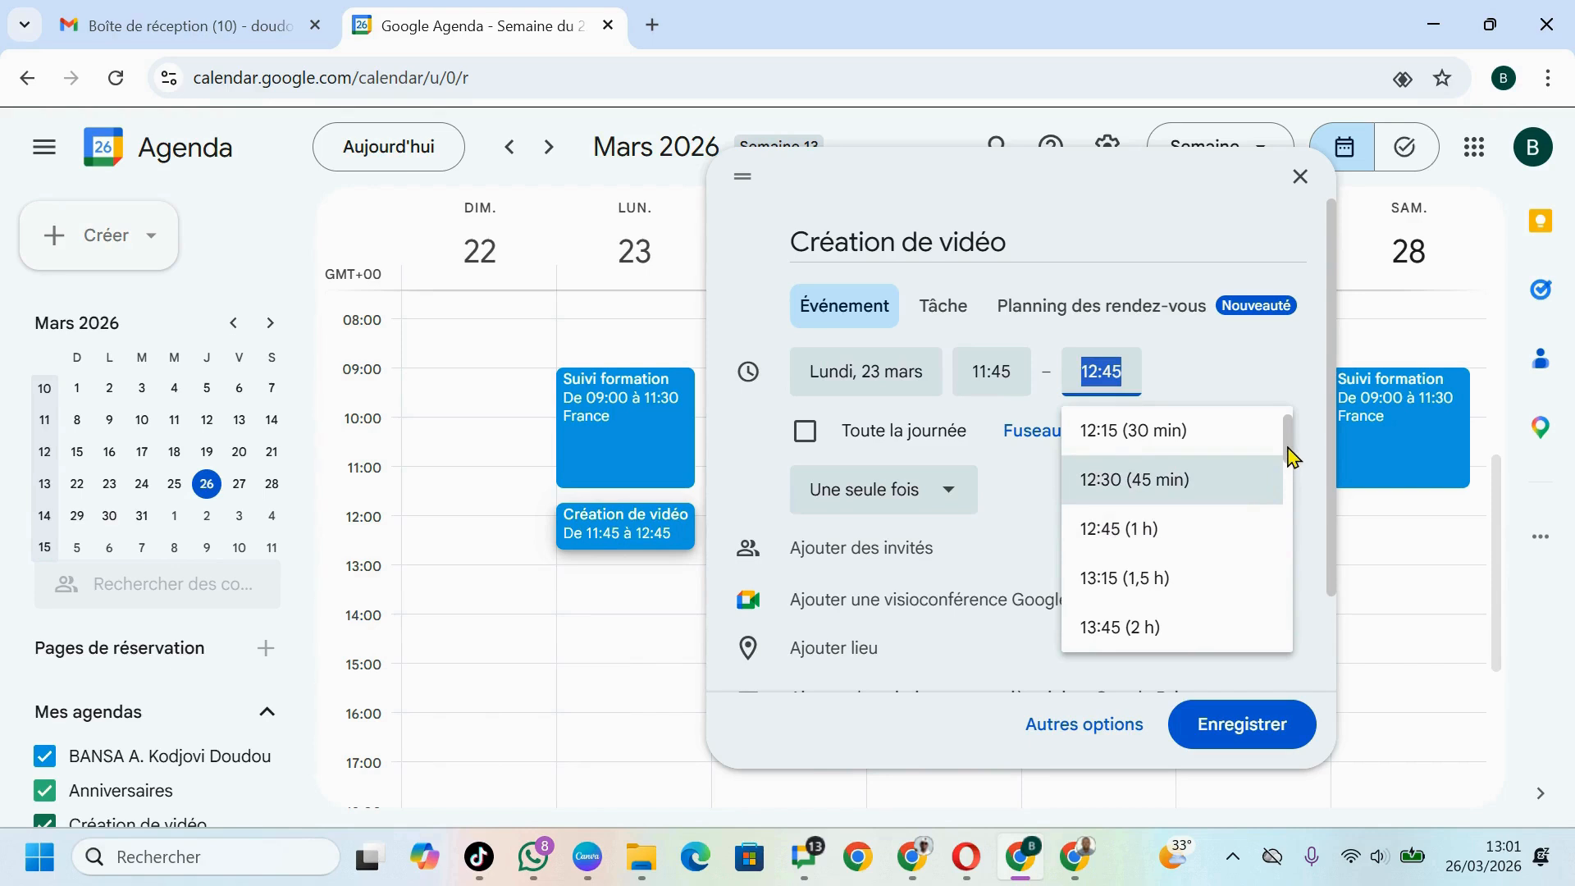
drag(1287, 447, 1287, 452)
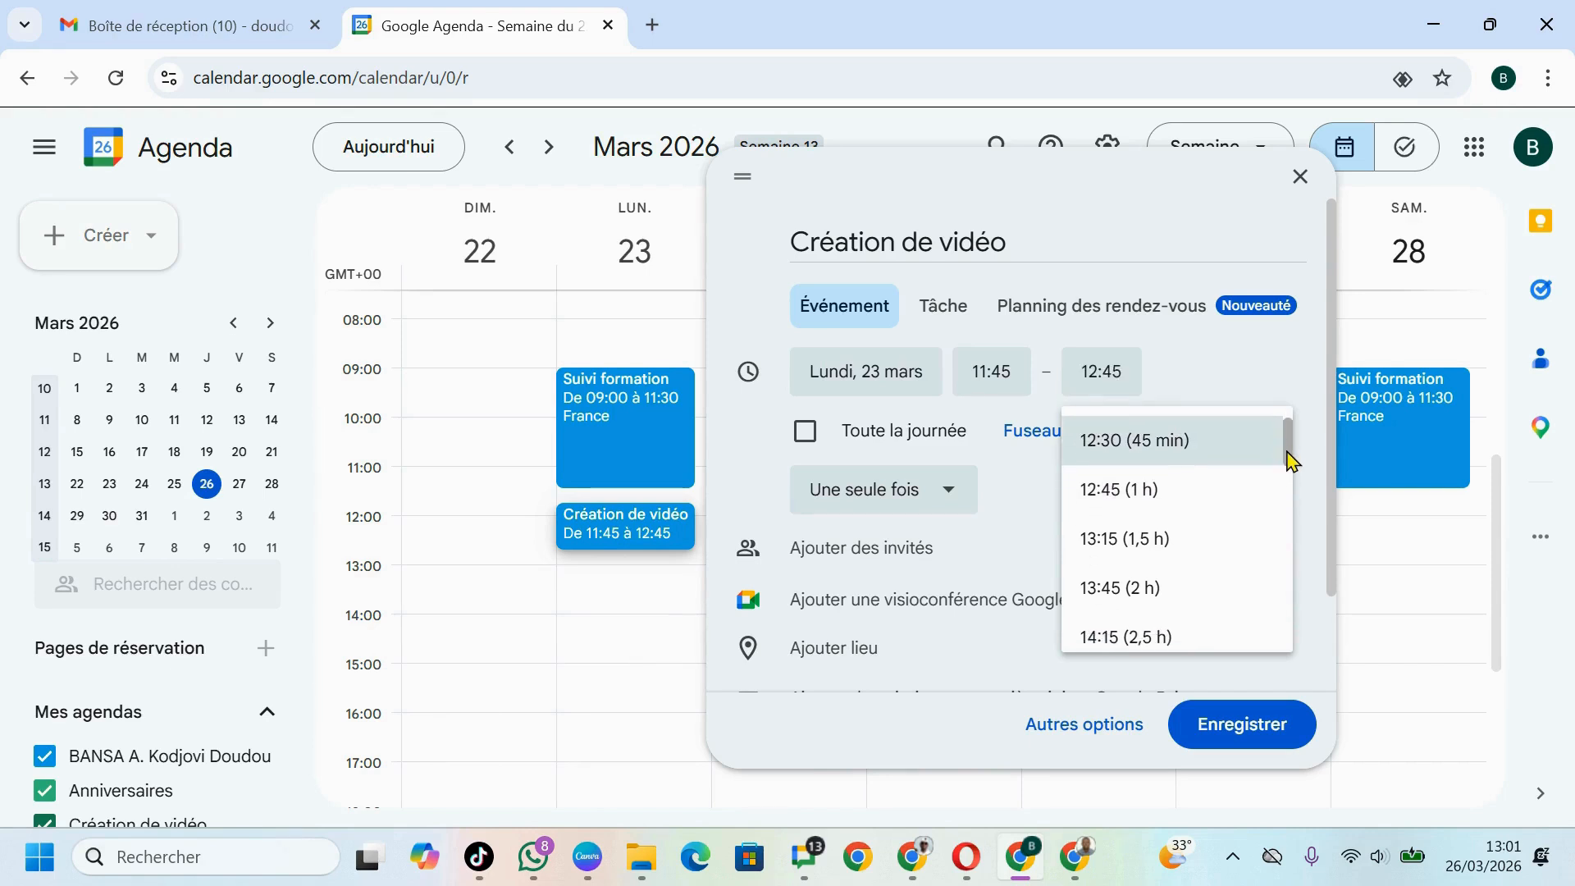
click(1099, 491)
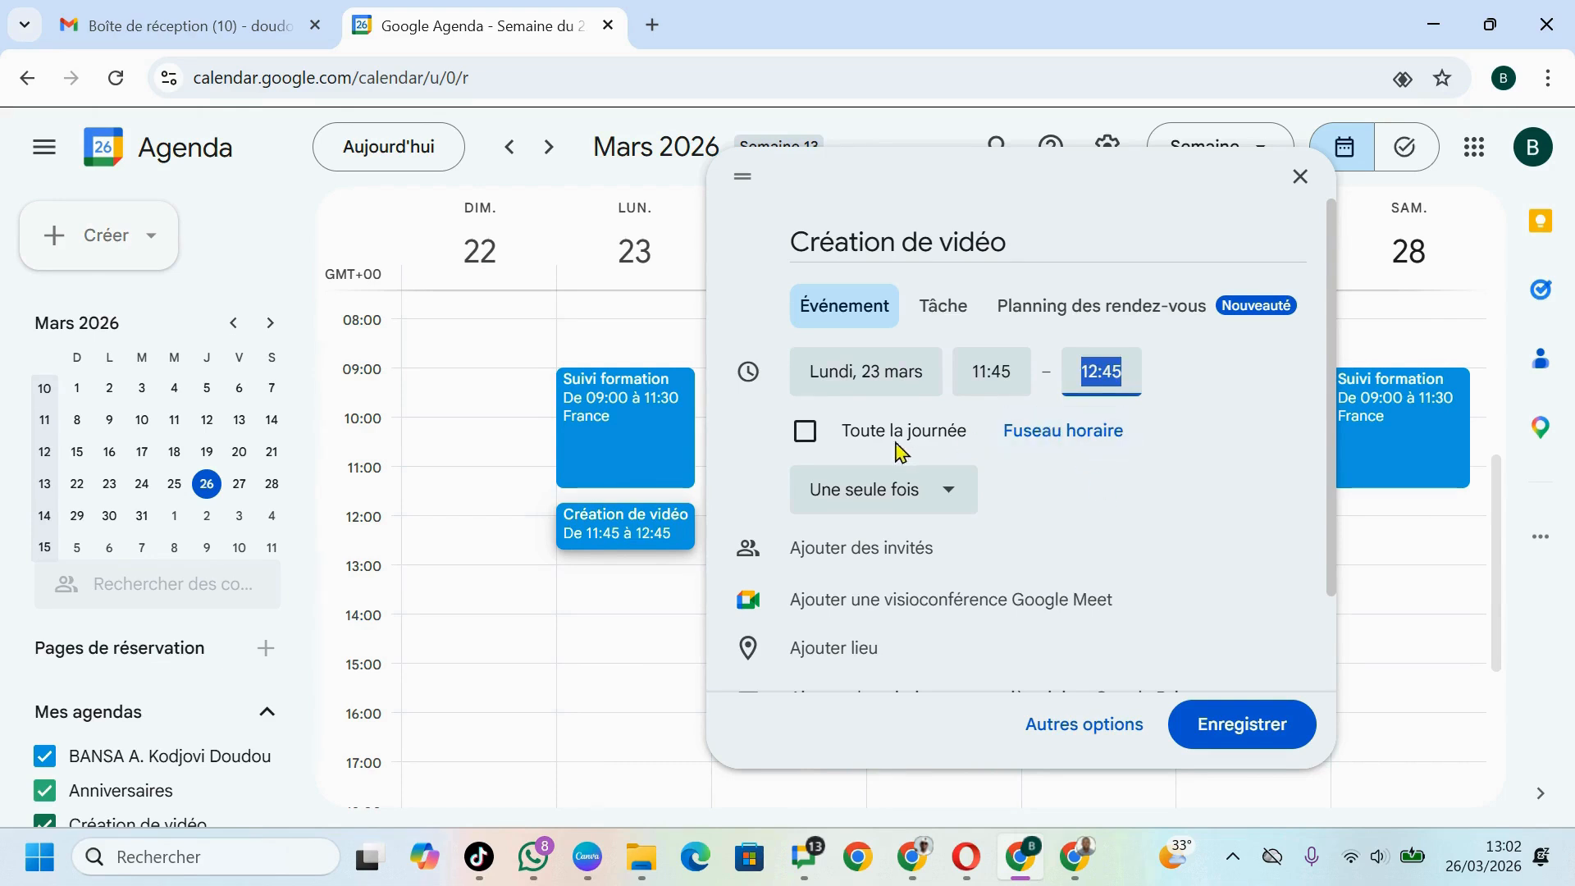
Set a custom weekly recurrence for the event on Monday, Tuesday, Wednesday, Friday and Saturday.
click(952, 497)
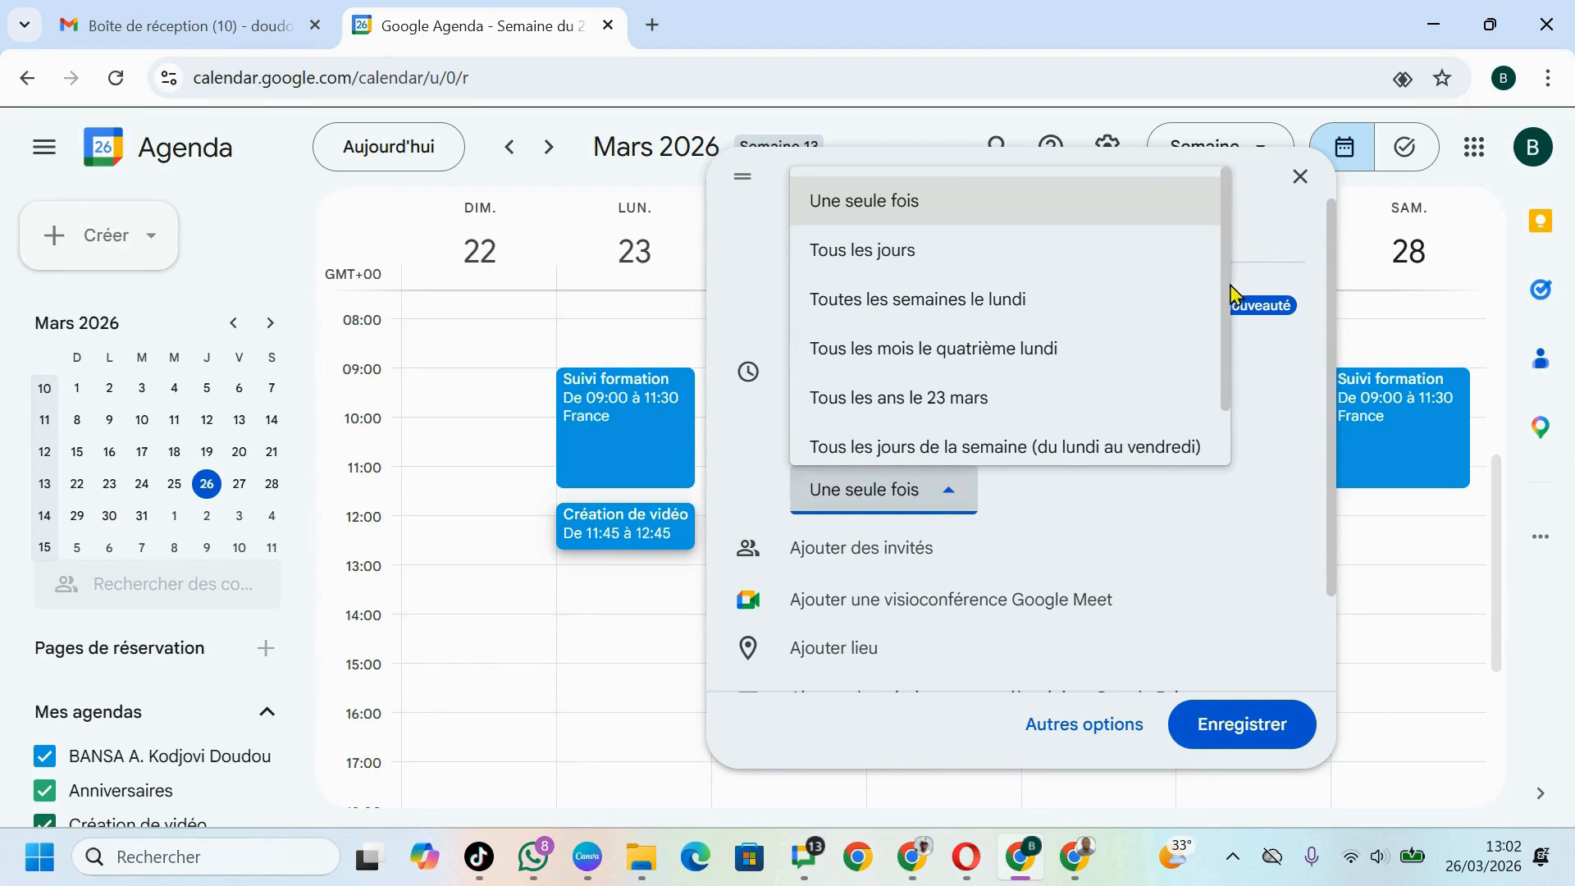
drag(1227, 298, 1247, 461)
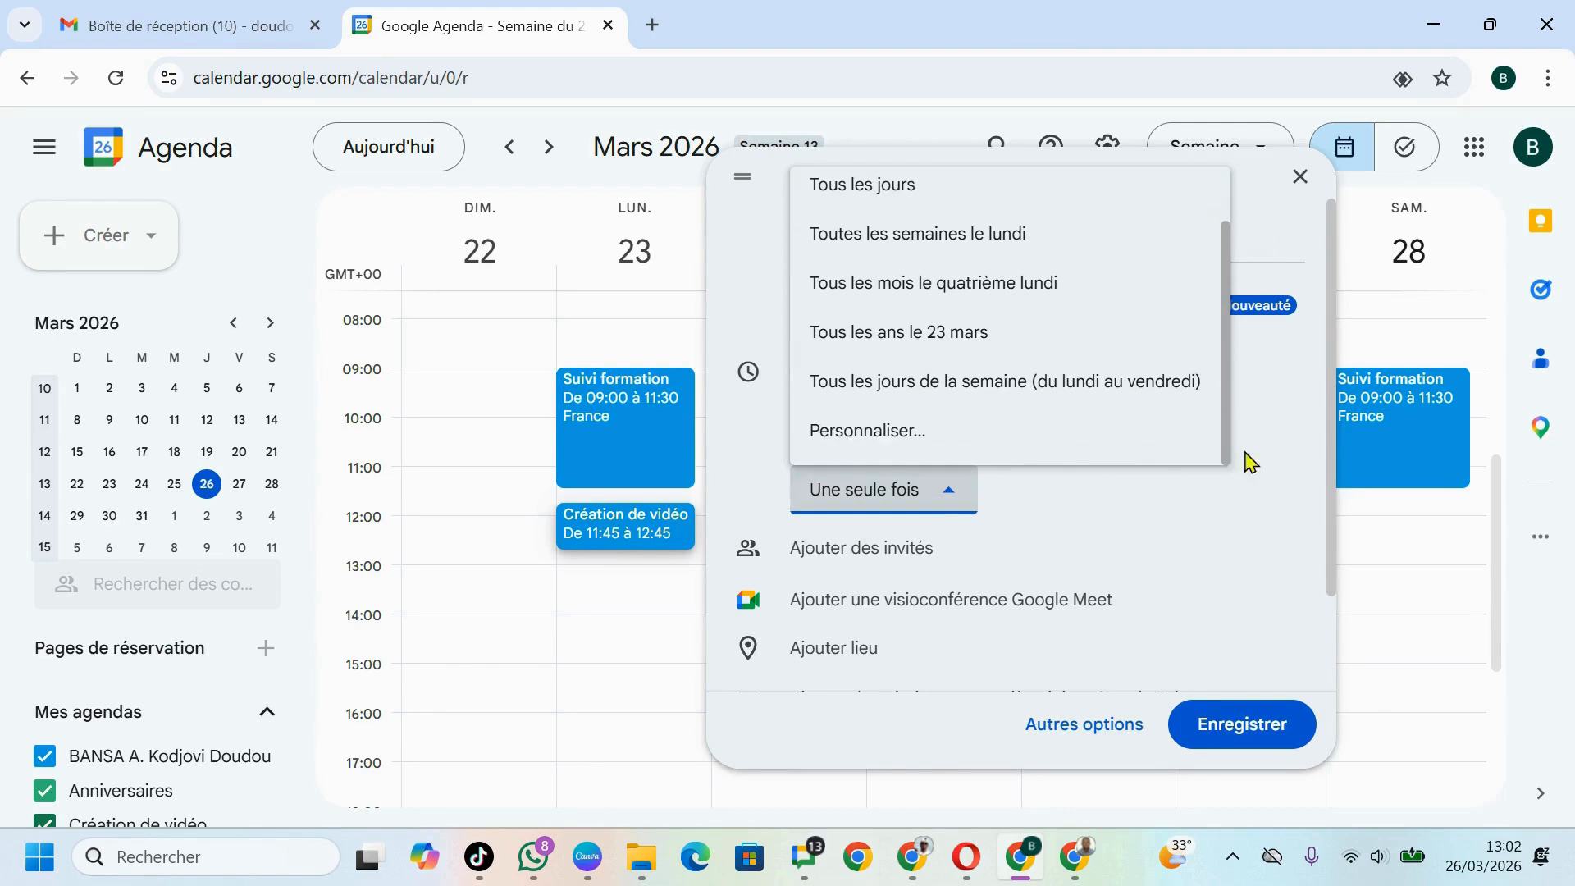
click(832, 436)
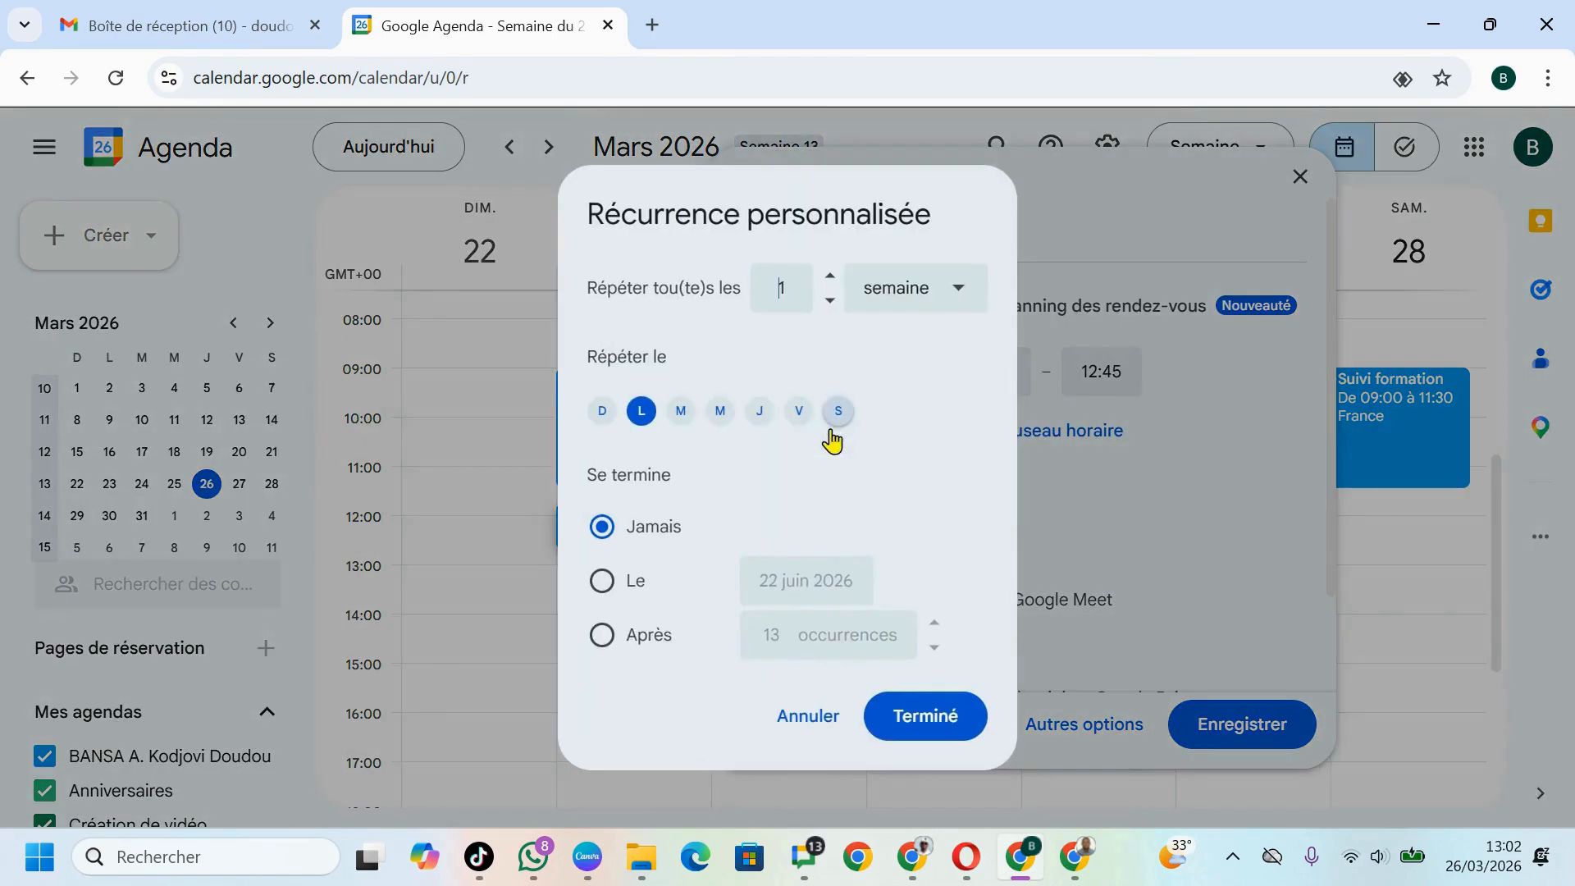
click(680, 411)
click(721, 410)
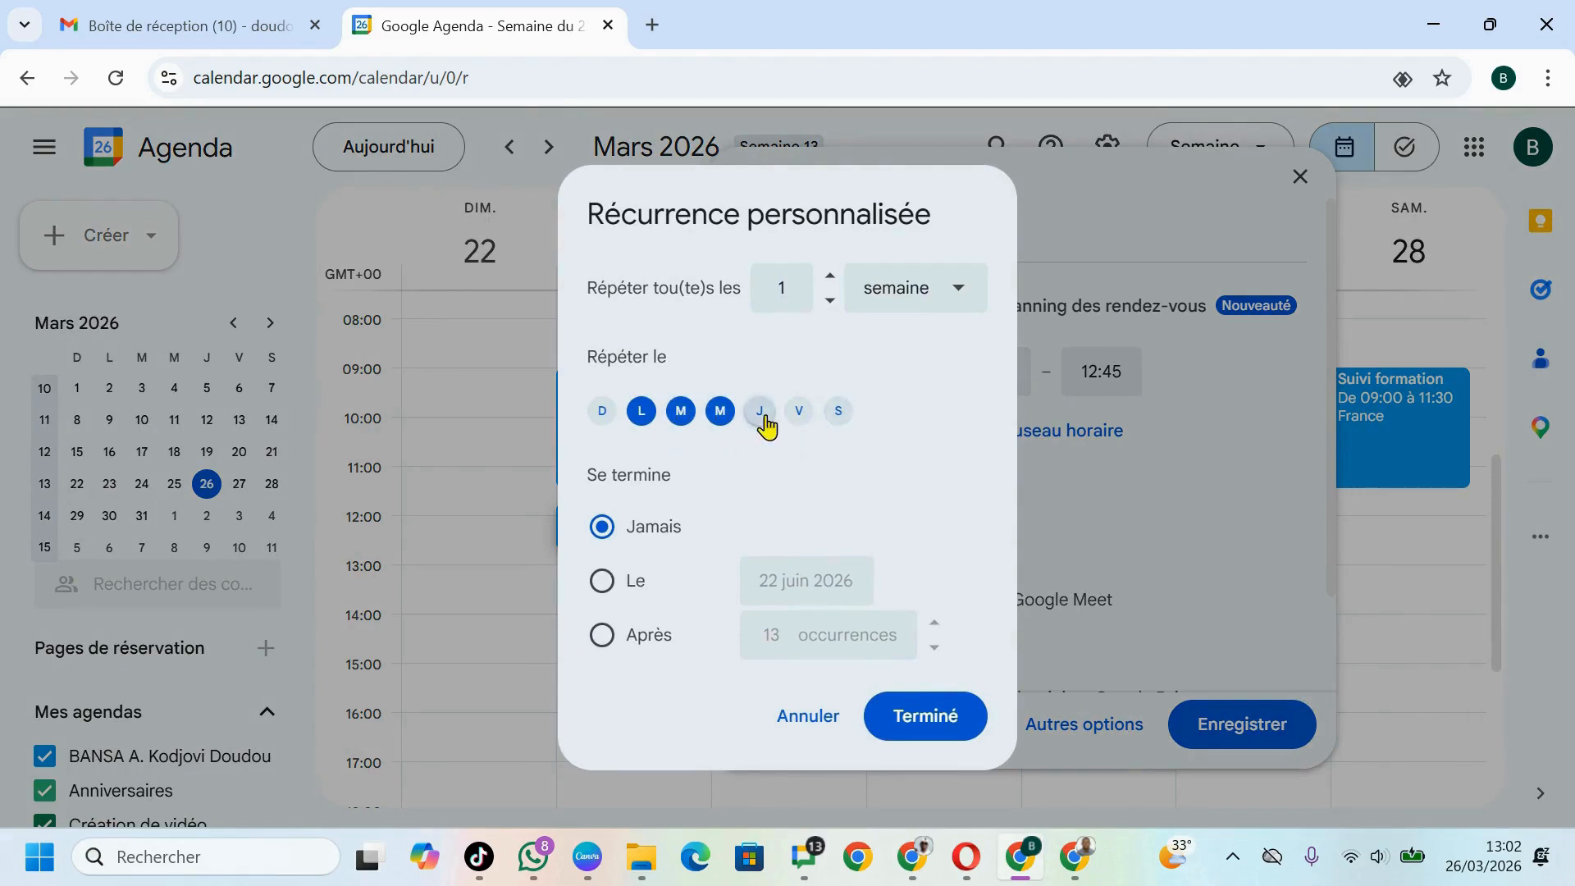
click(801, 415)
click(837, 423)
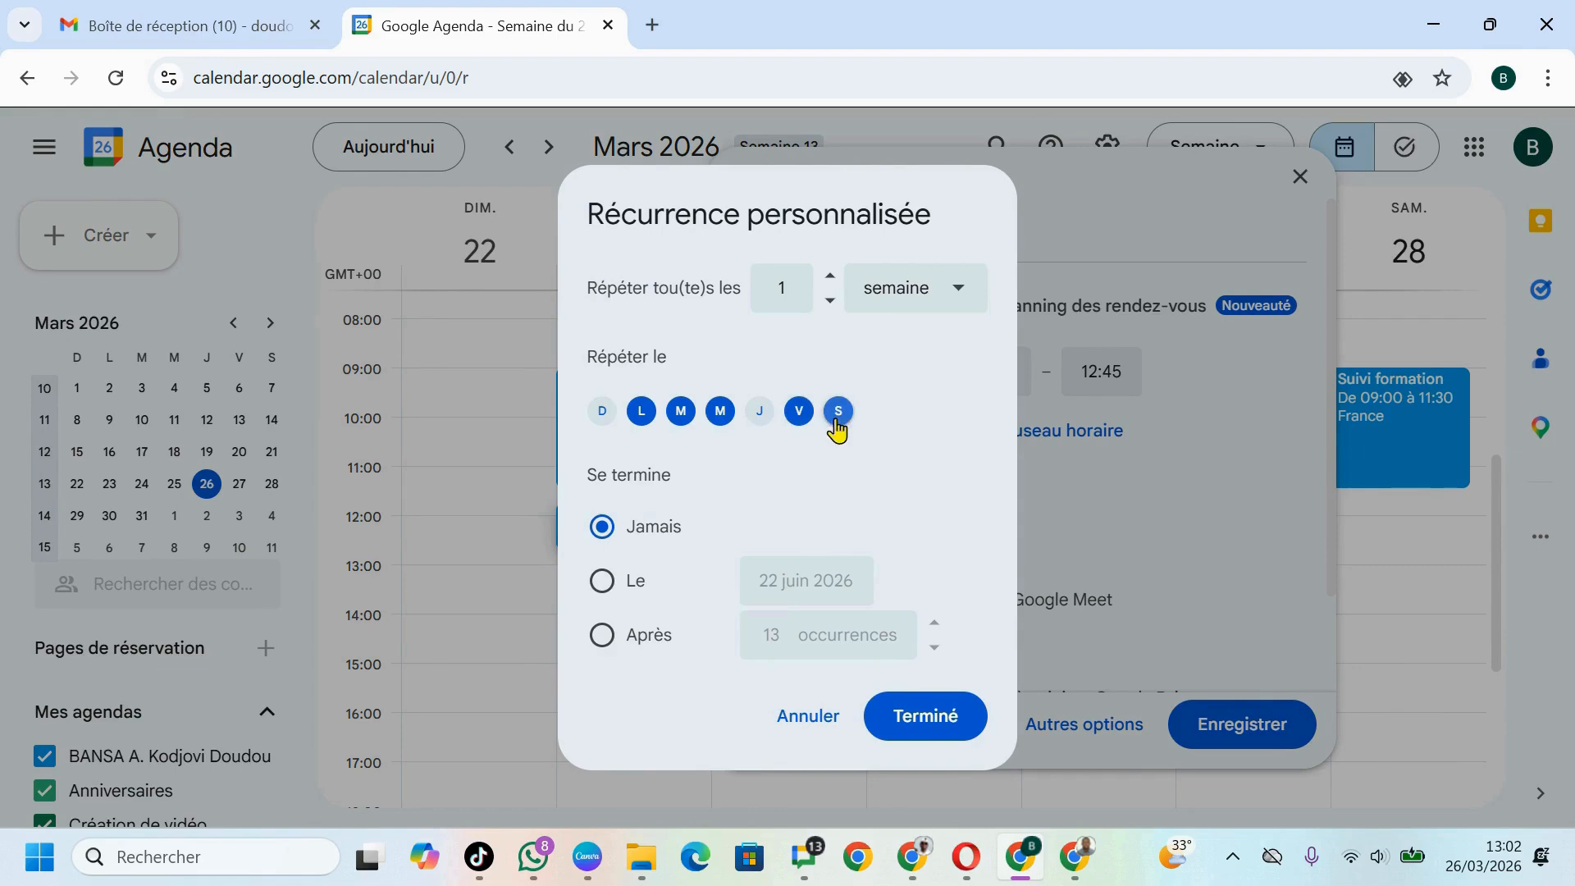
End the recurrence on 28 mars 2026 and save the "Création de vidéo" event.
click(600, 582)
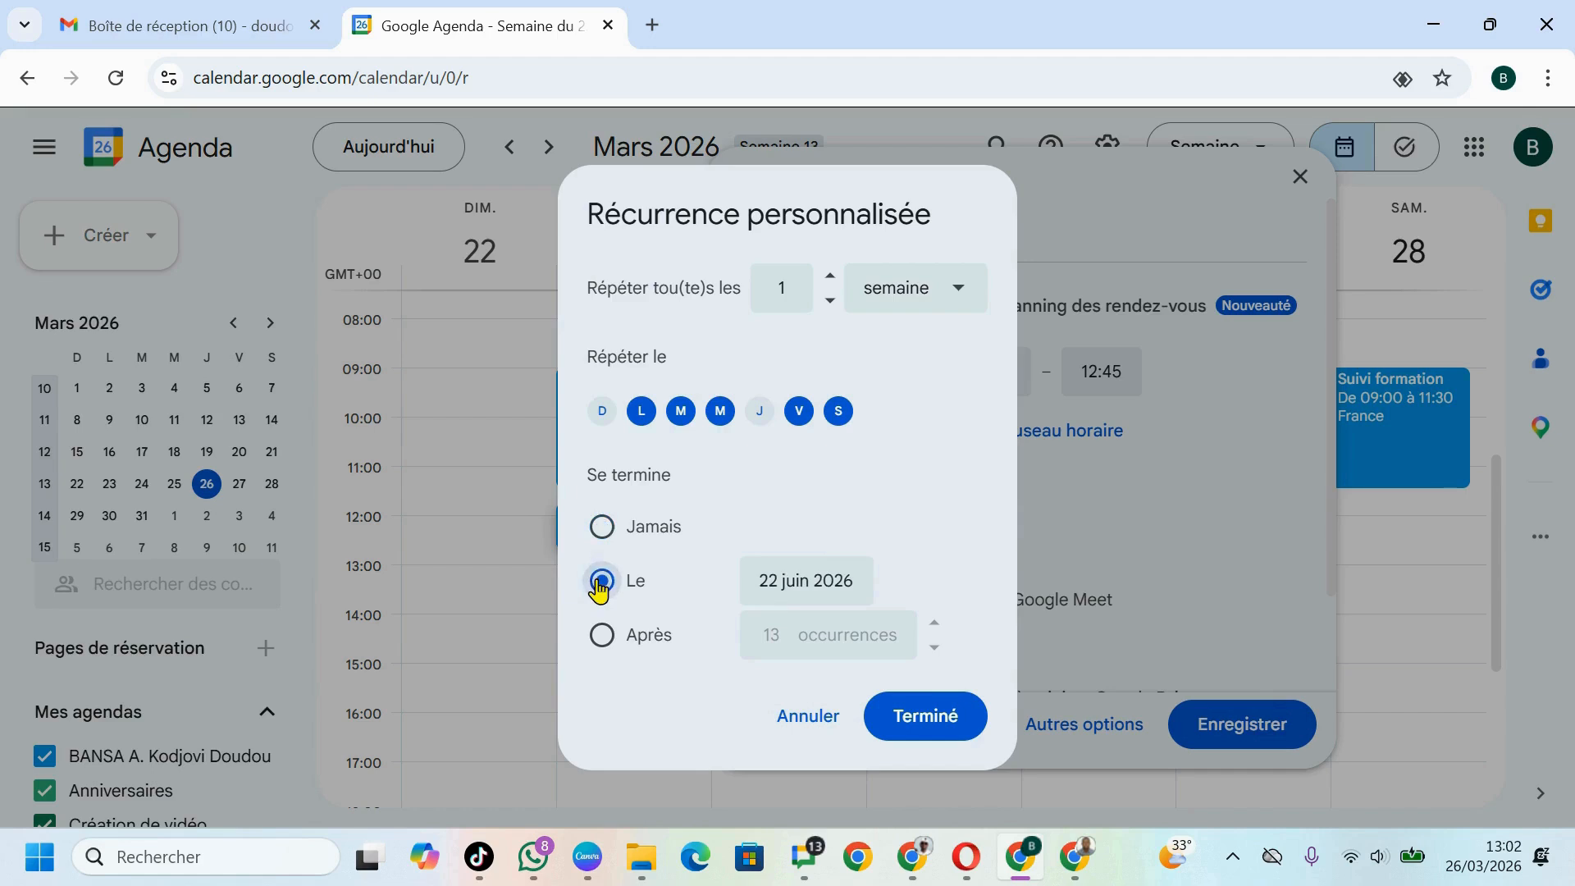
click(804, 580)
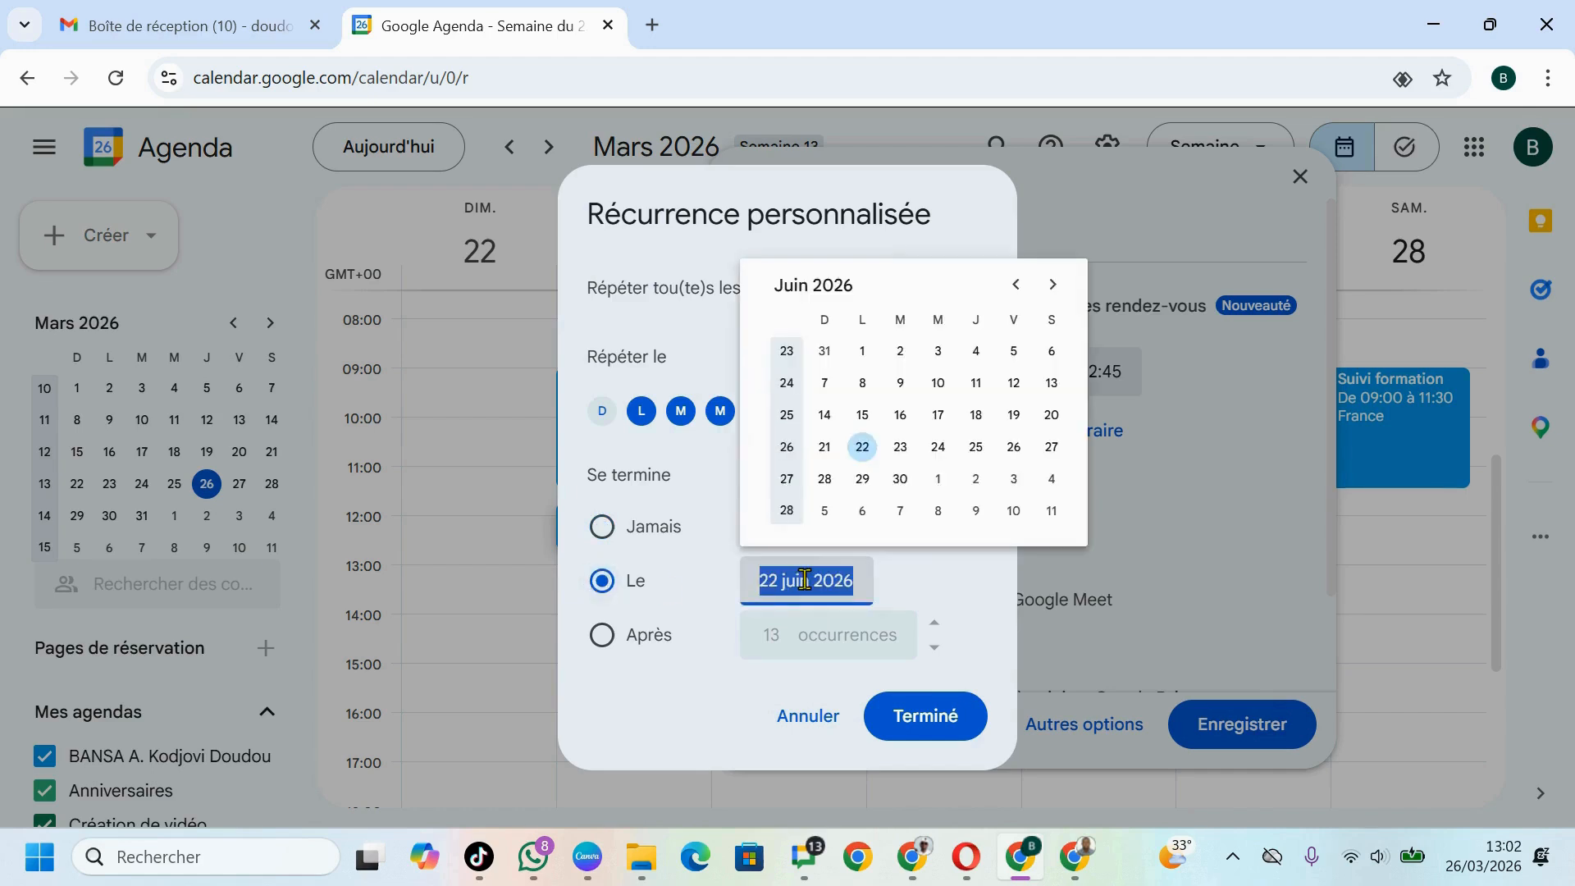
click(1016, 286)
click(1016, 286)
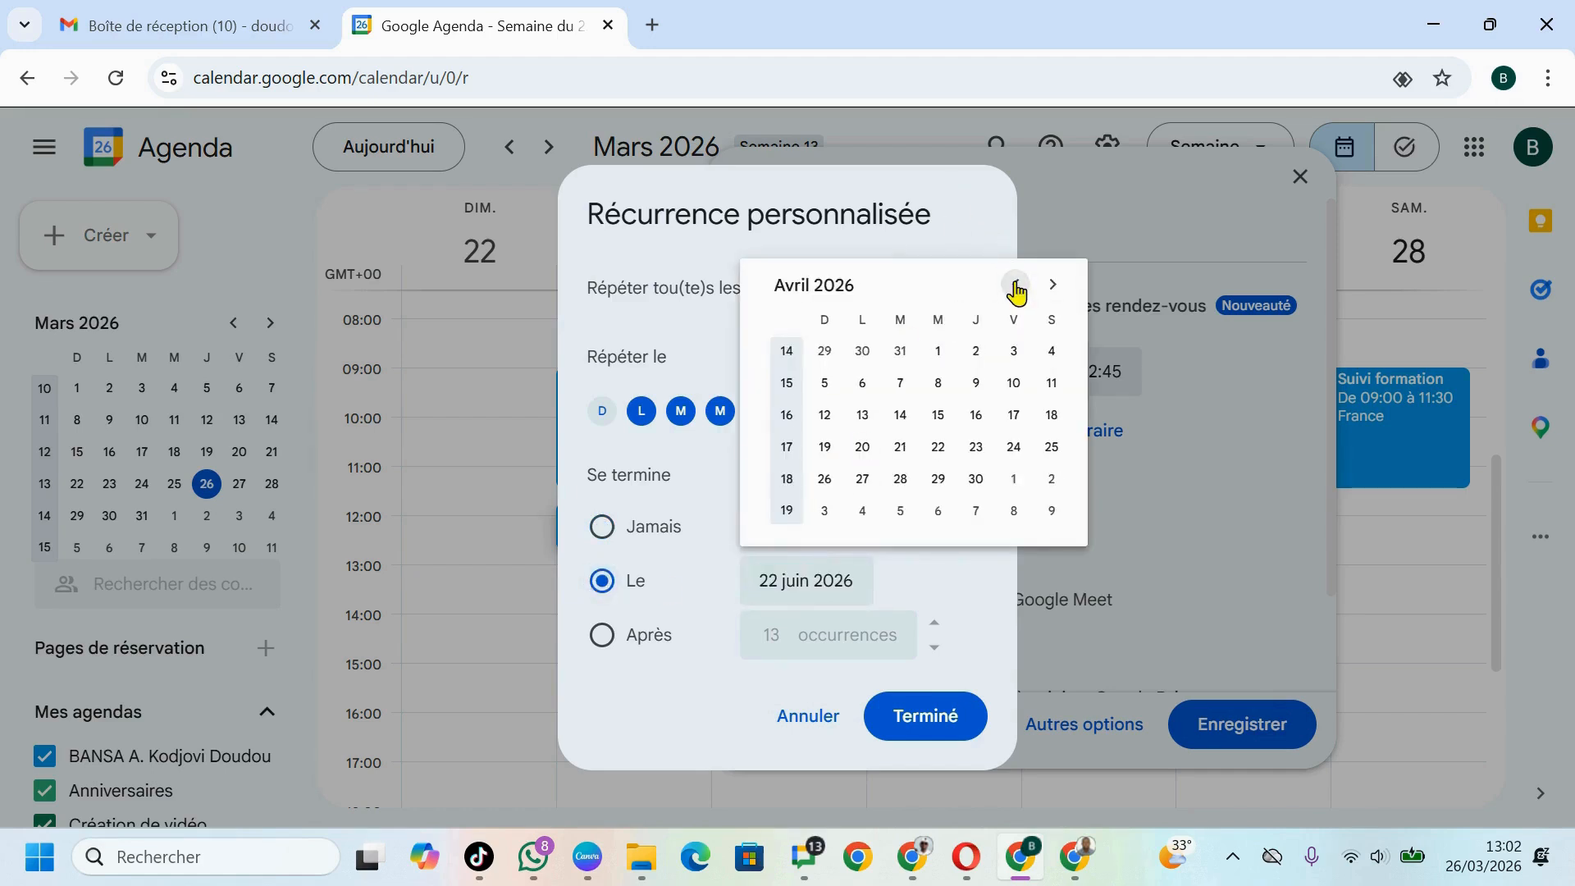
click(1015, 286)
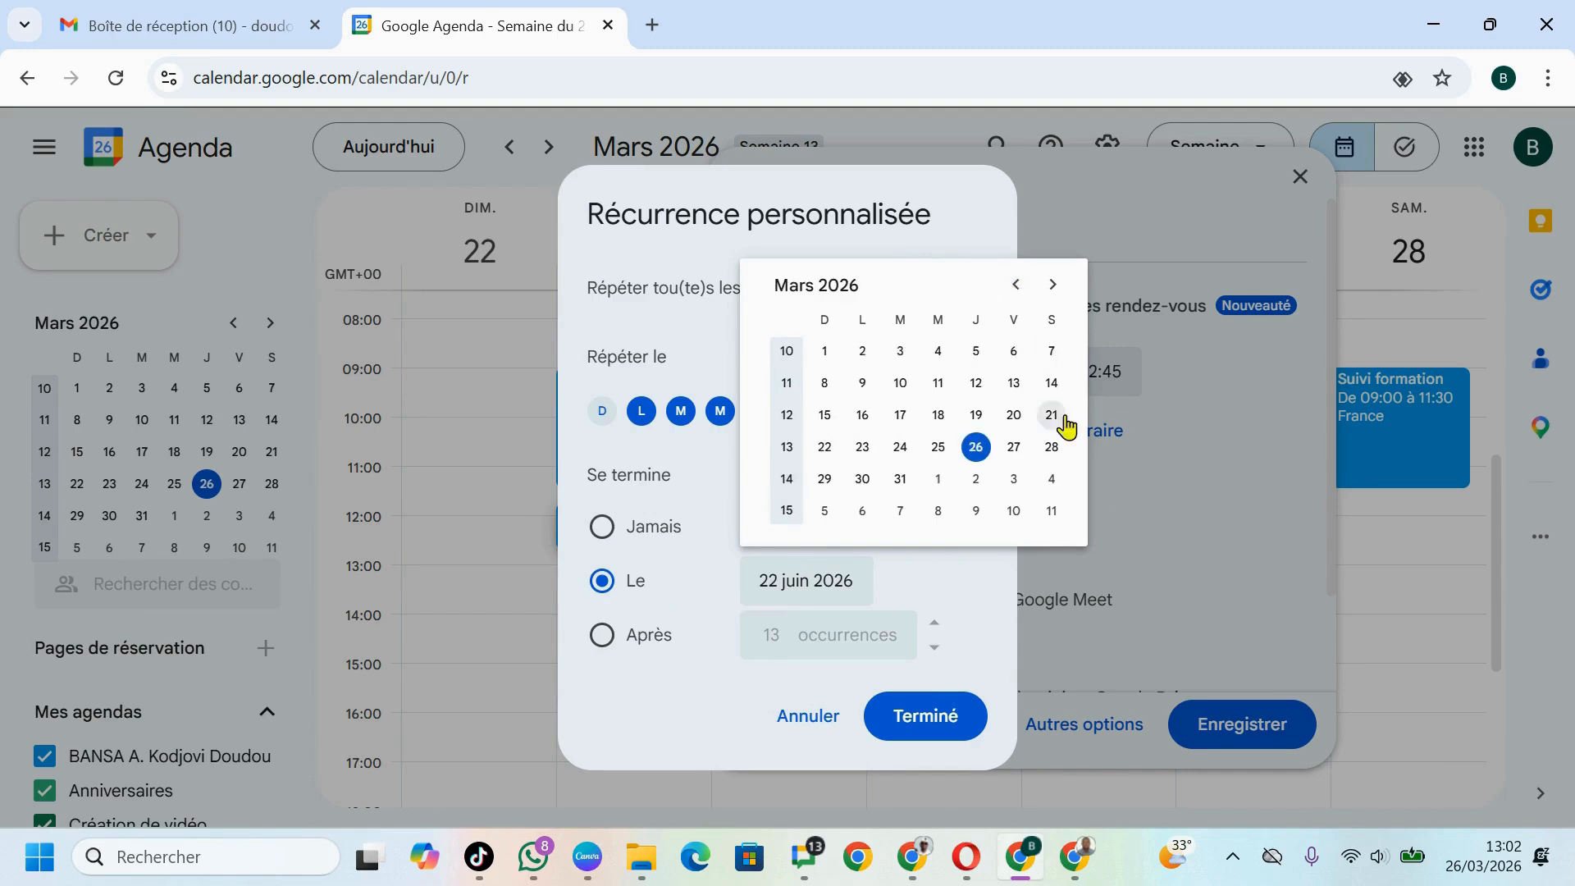
click(1050, 449)
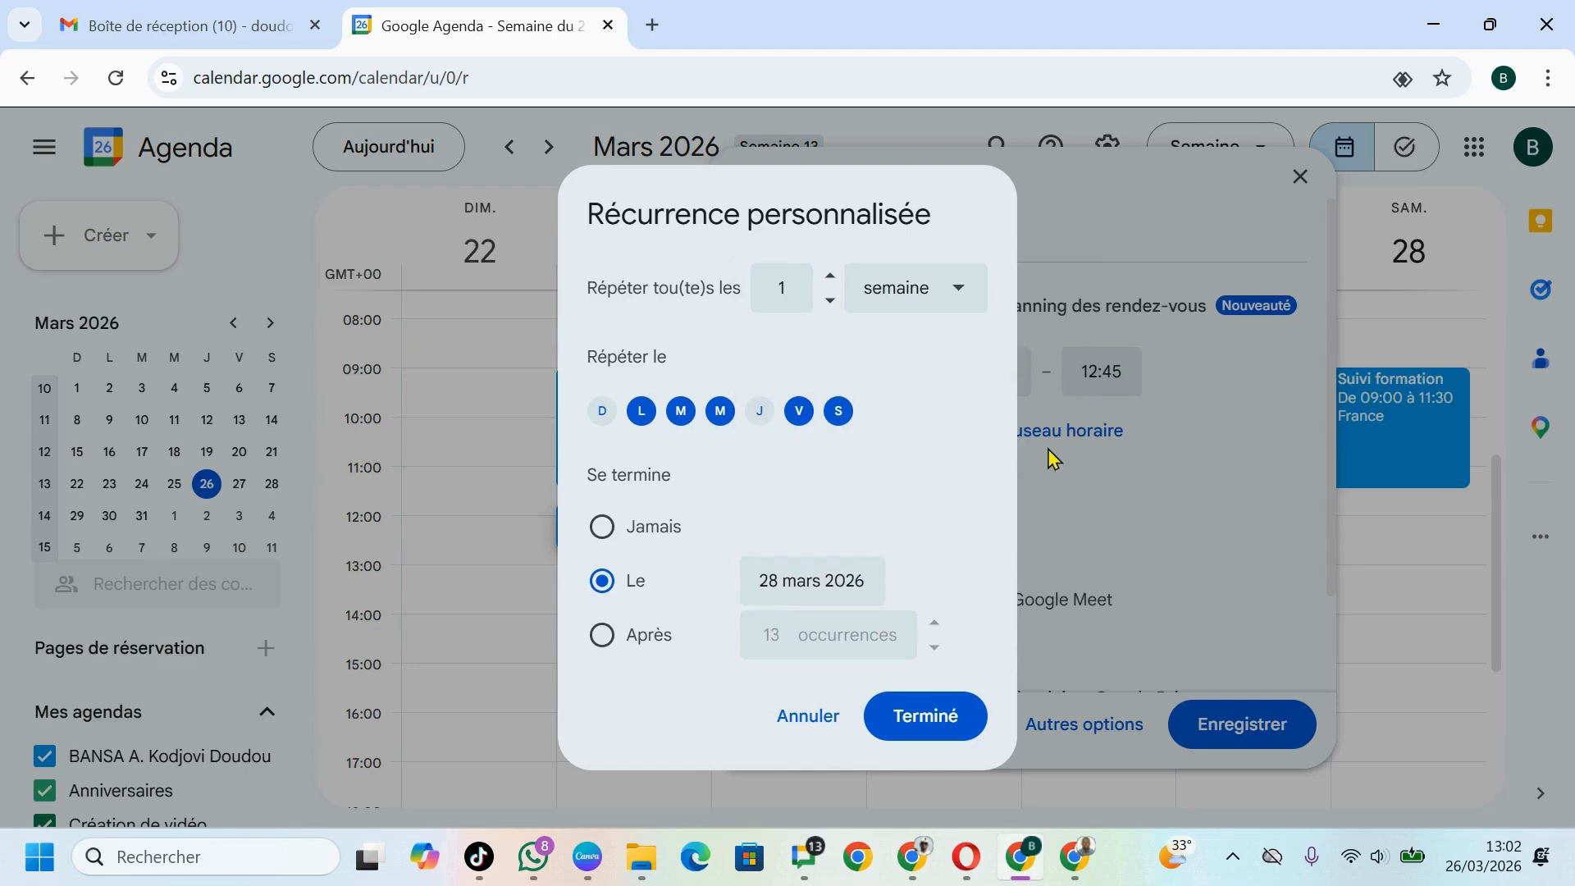
click(920, 721)
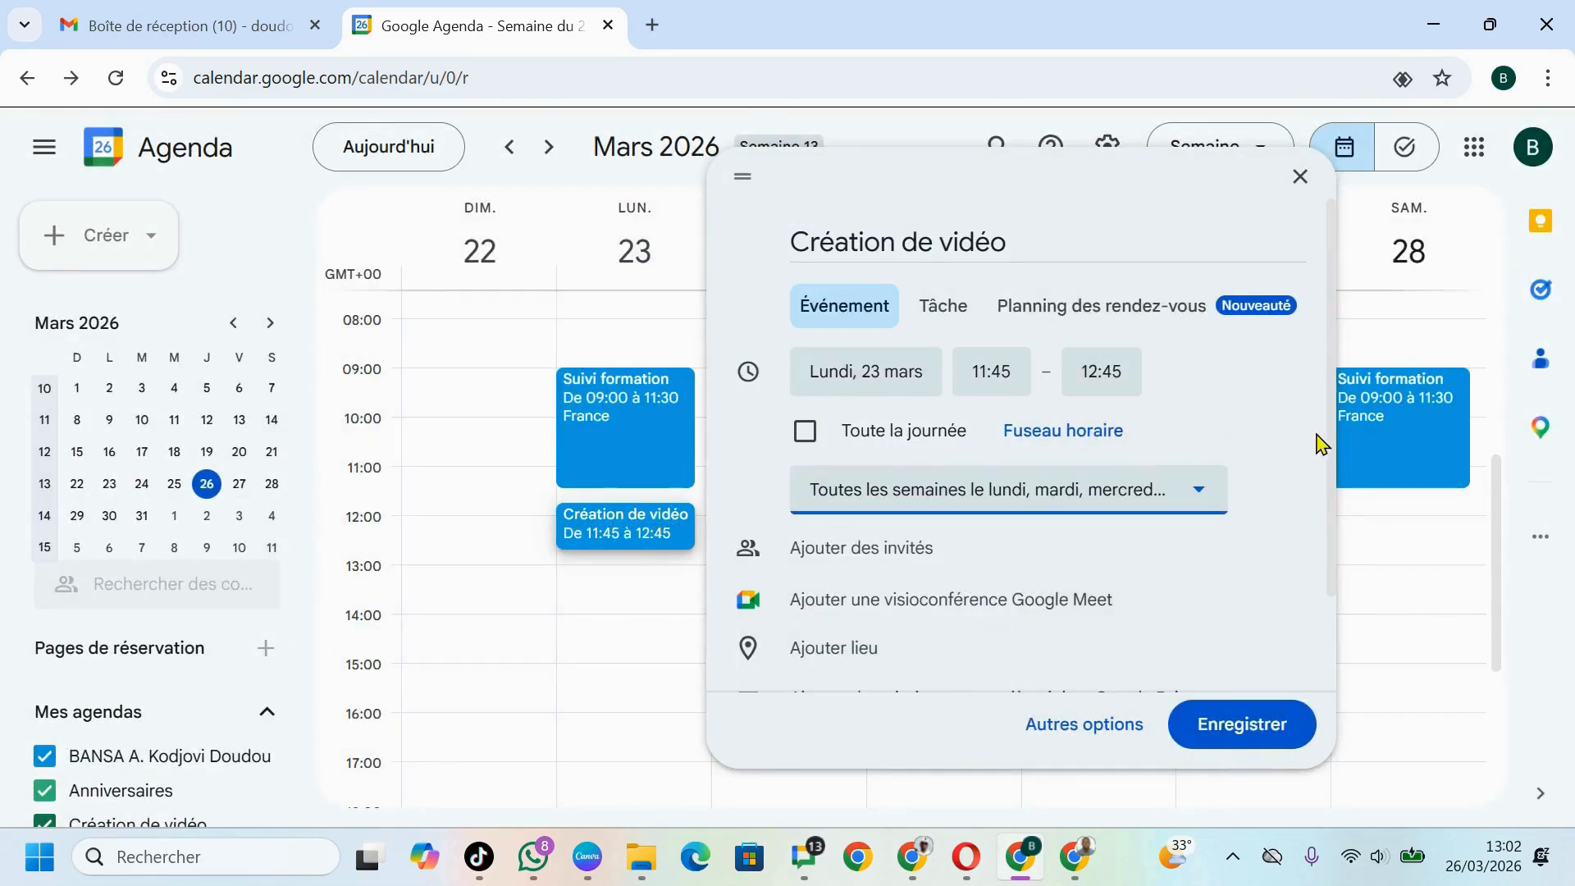
drag(1331, 439, 1347, 555)
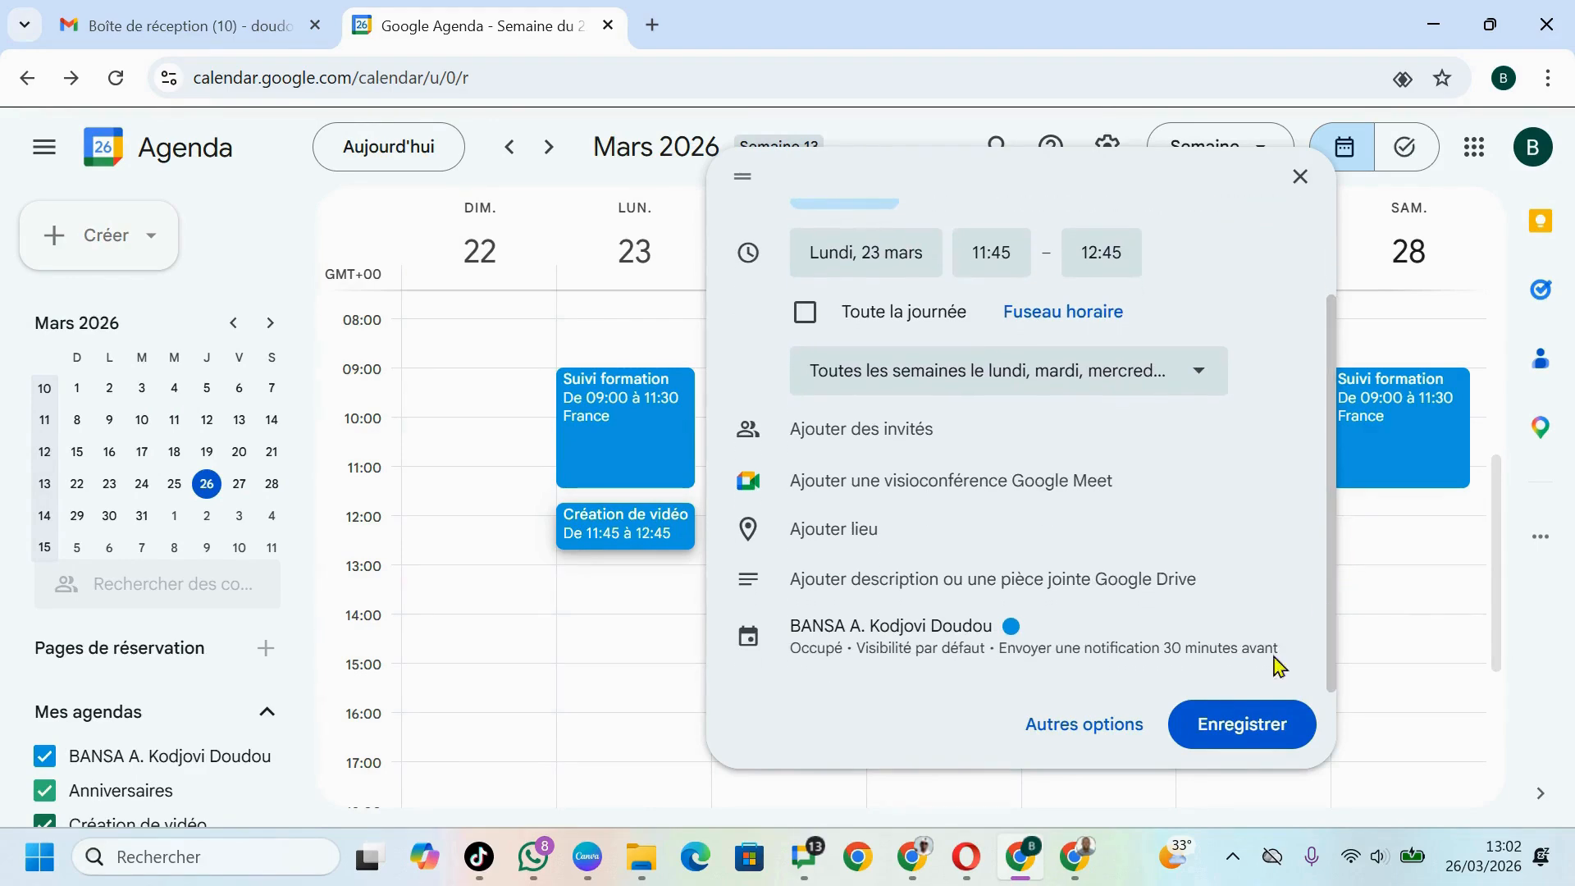
click(1231, 738)
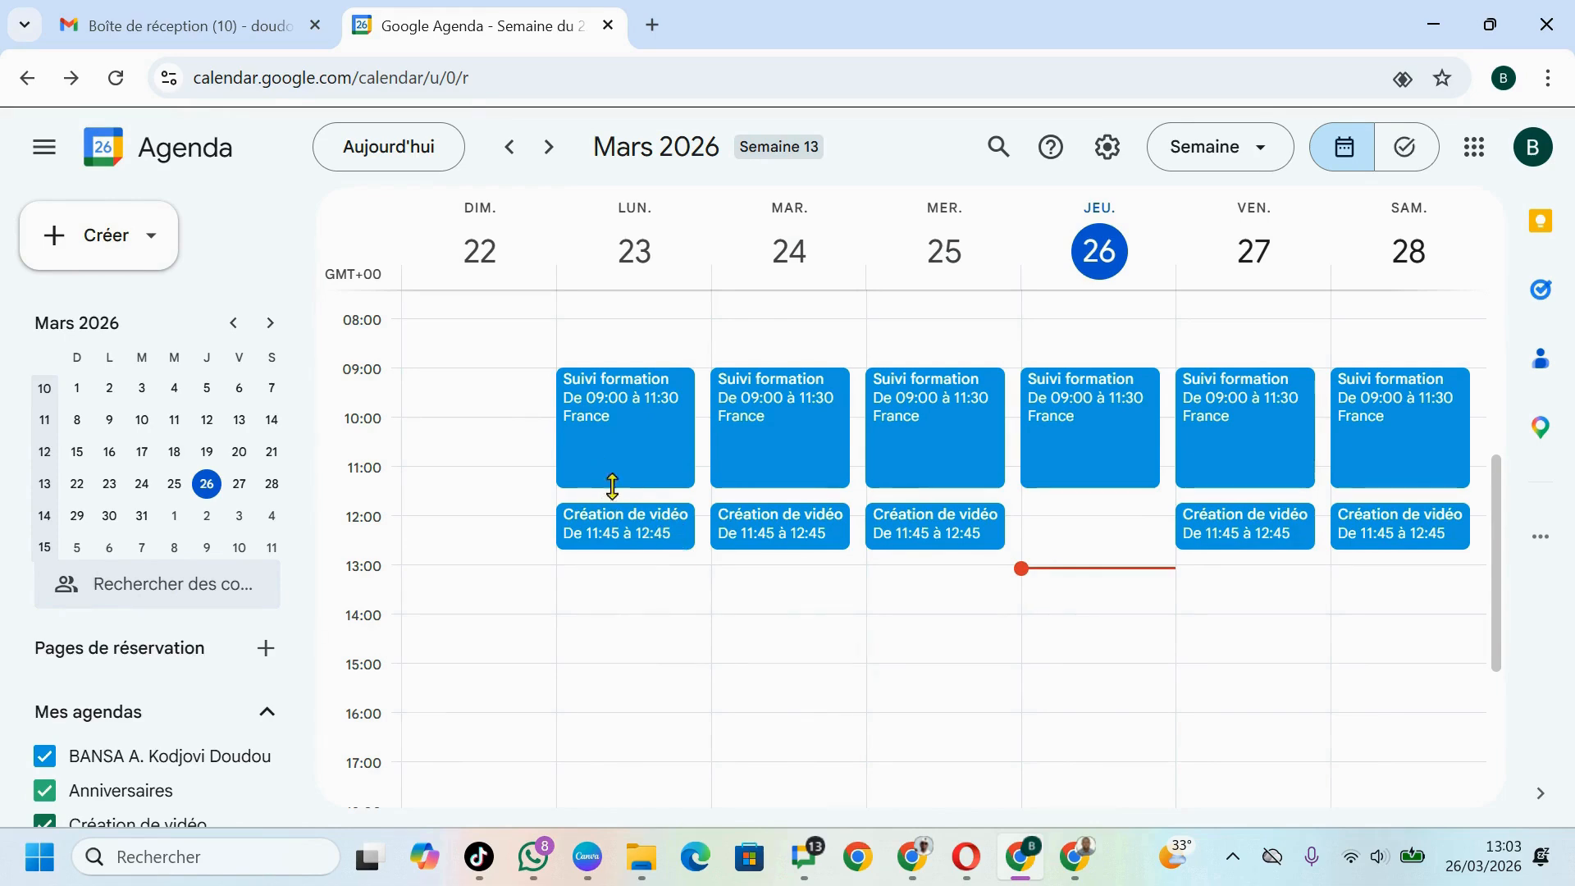
Color Monday's "Création de vidéo" occurrence orange, applying the change to "Cet événement" only.
right_click(623, 525)
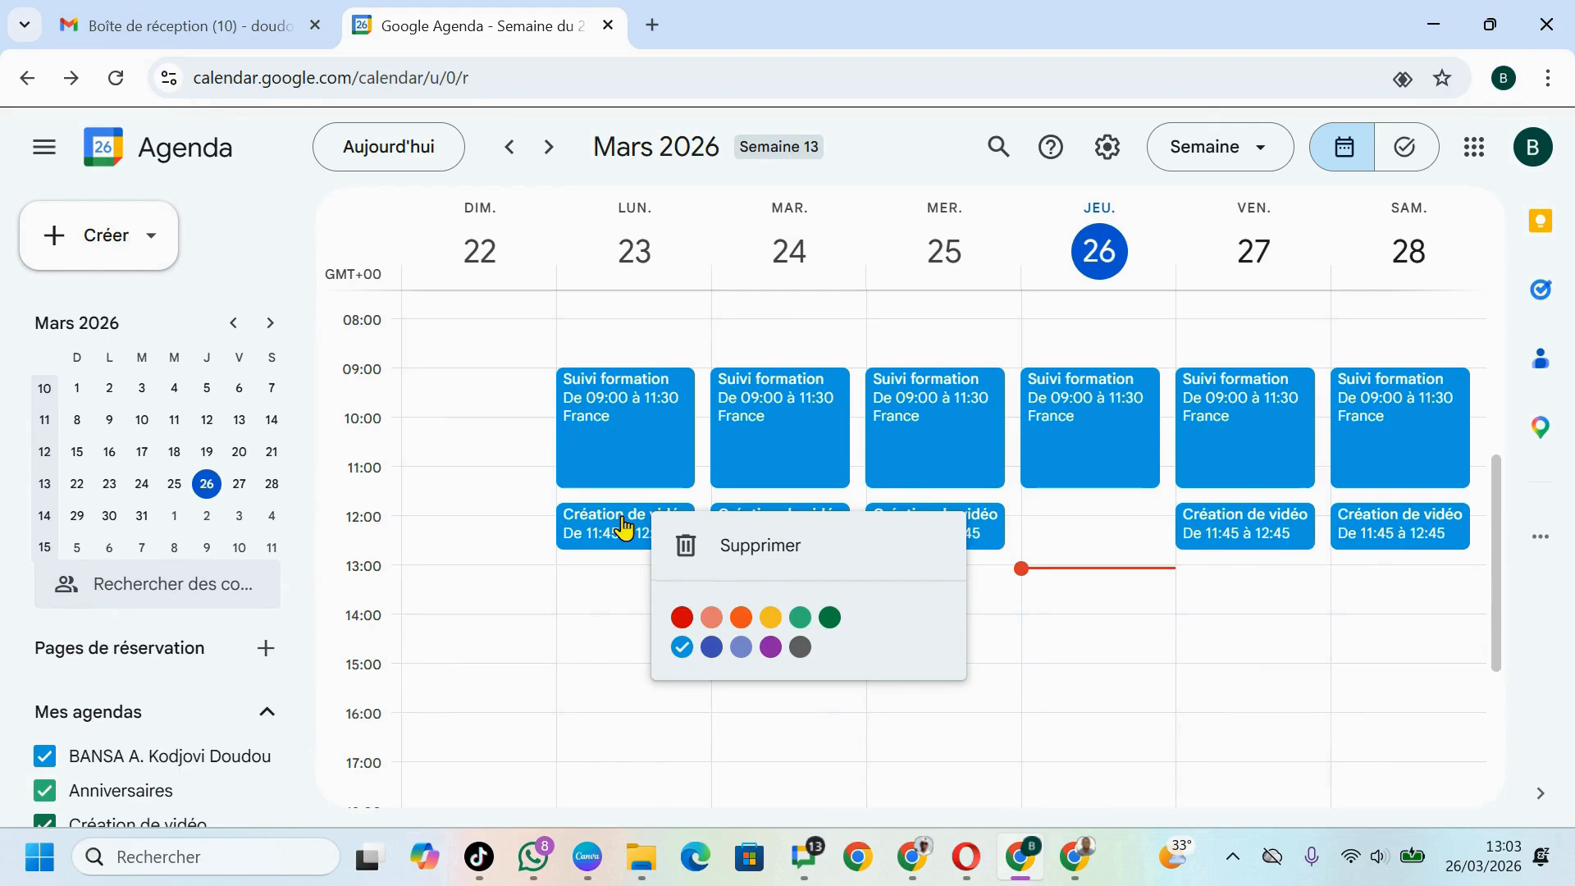
click(742, 618)
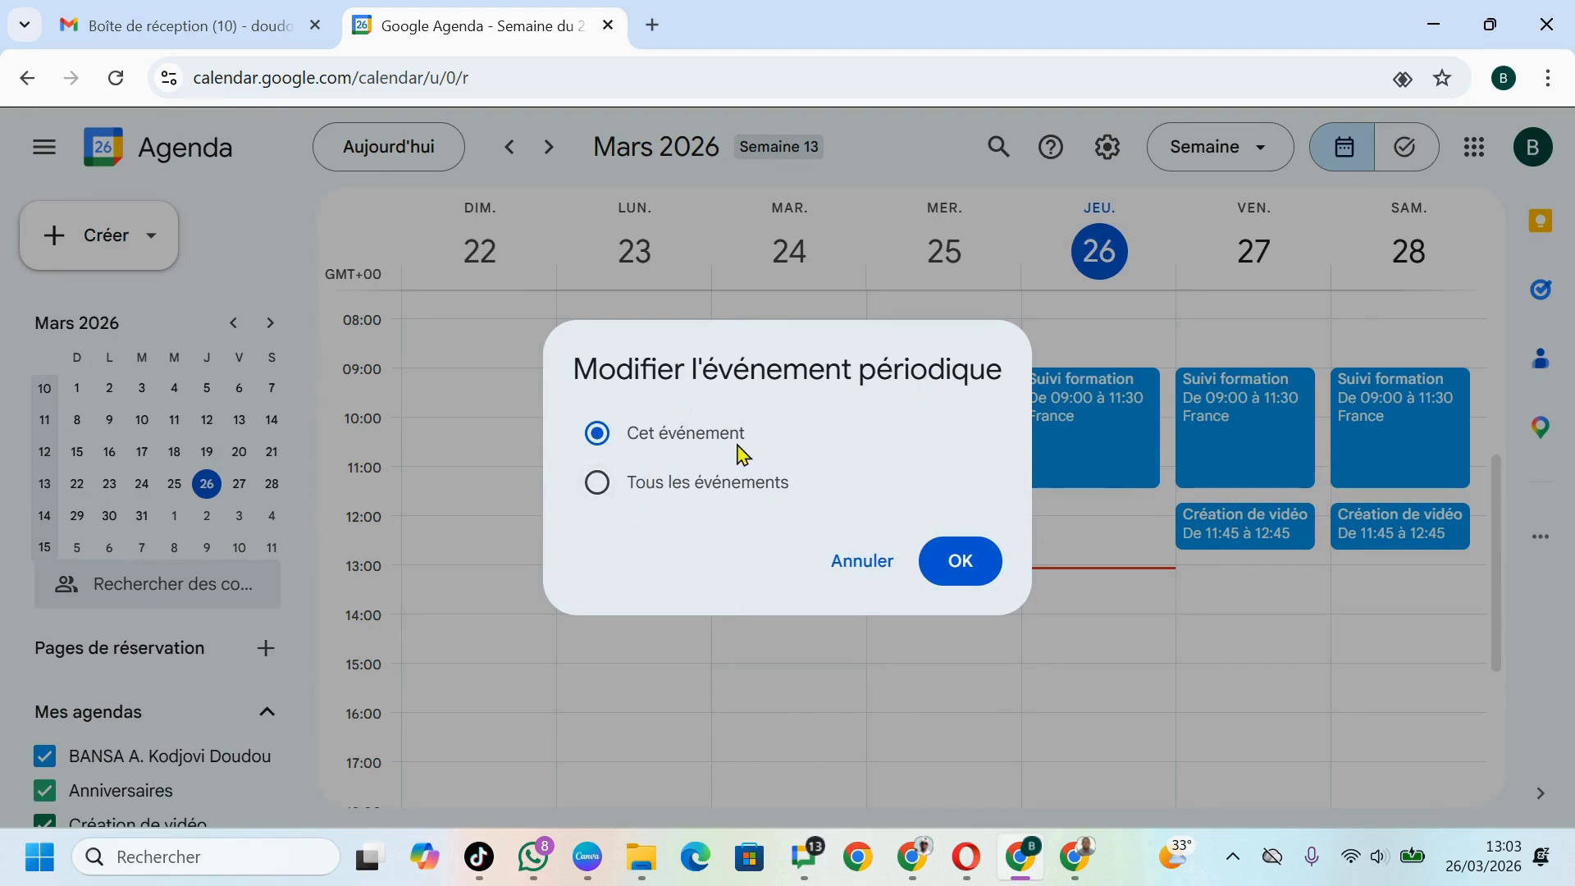
click(957, 575)
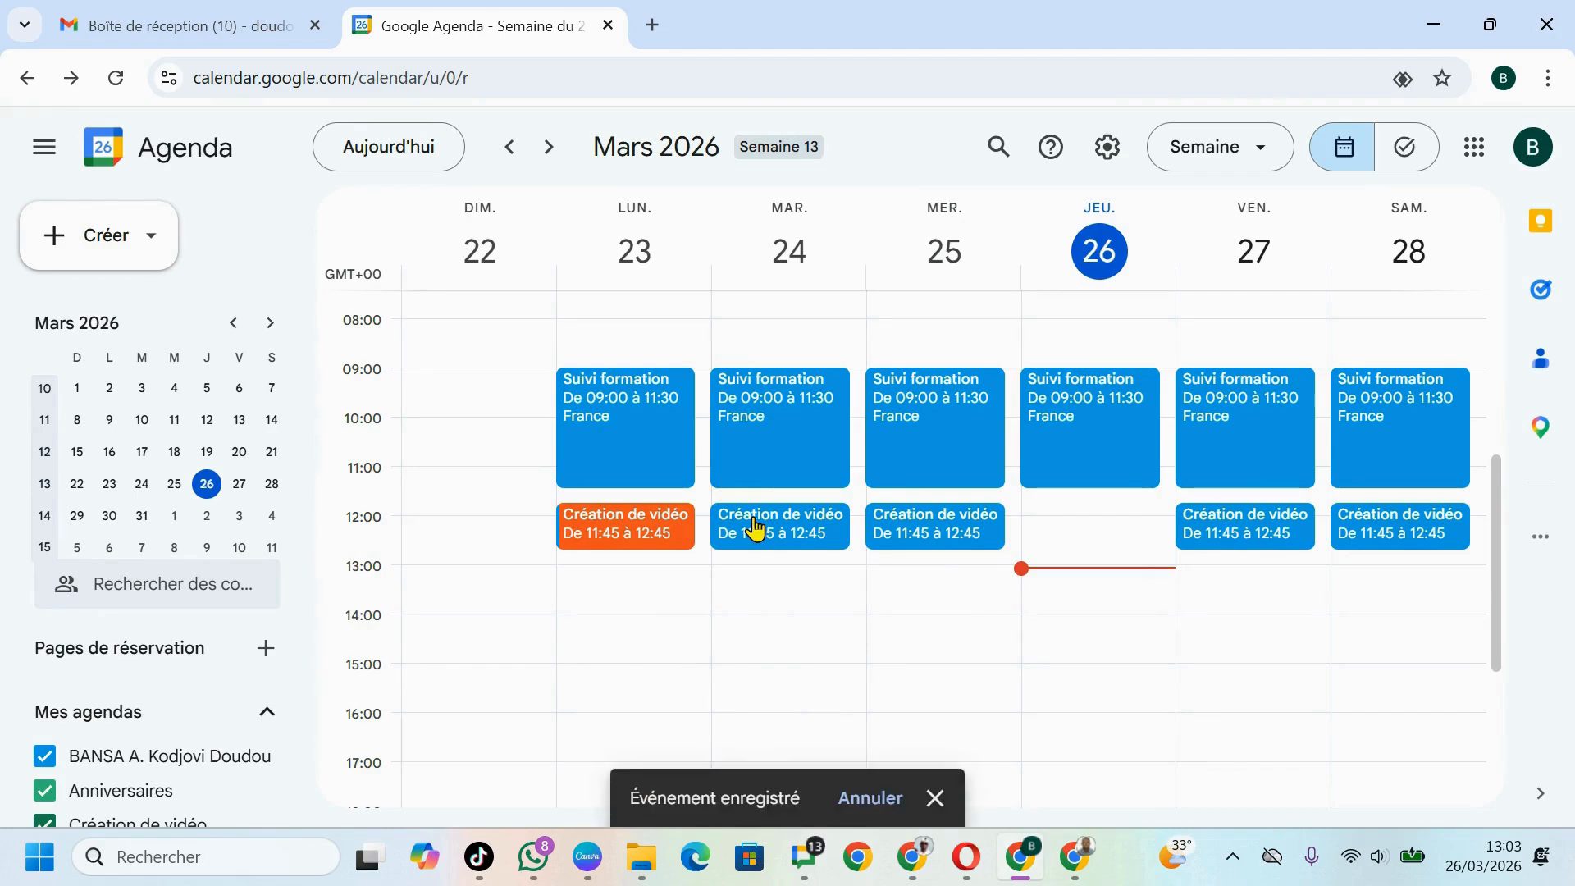
Color Tuesday's "Création de vidéo" occurrence yellow, applying the change to "Cet événement et tous les suivants".
right_click(755, 529)
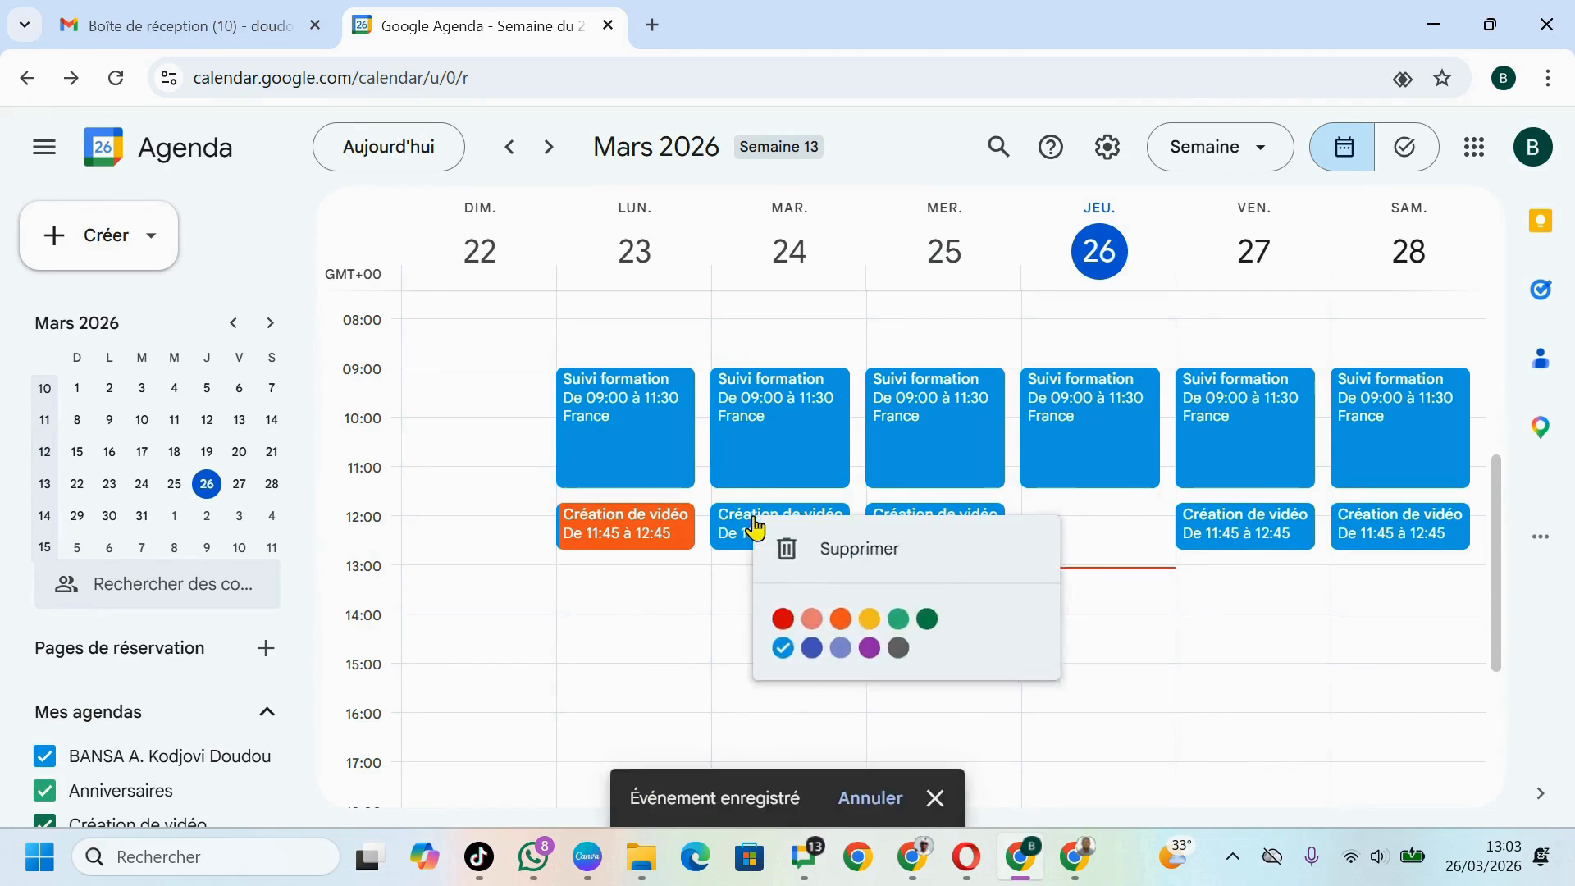
click(872, 625)
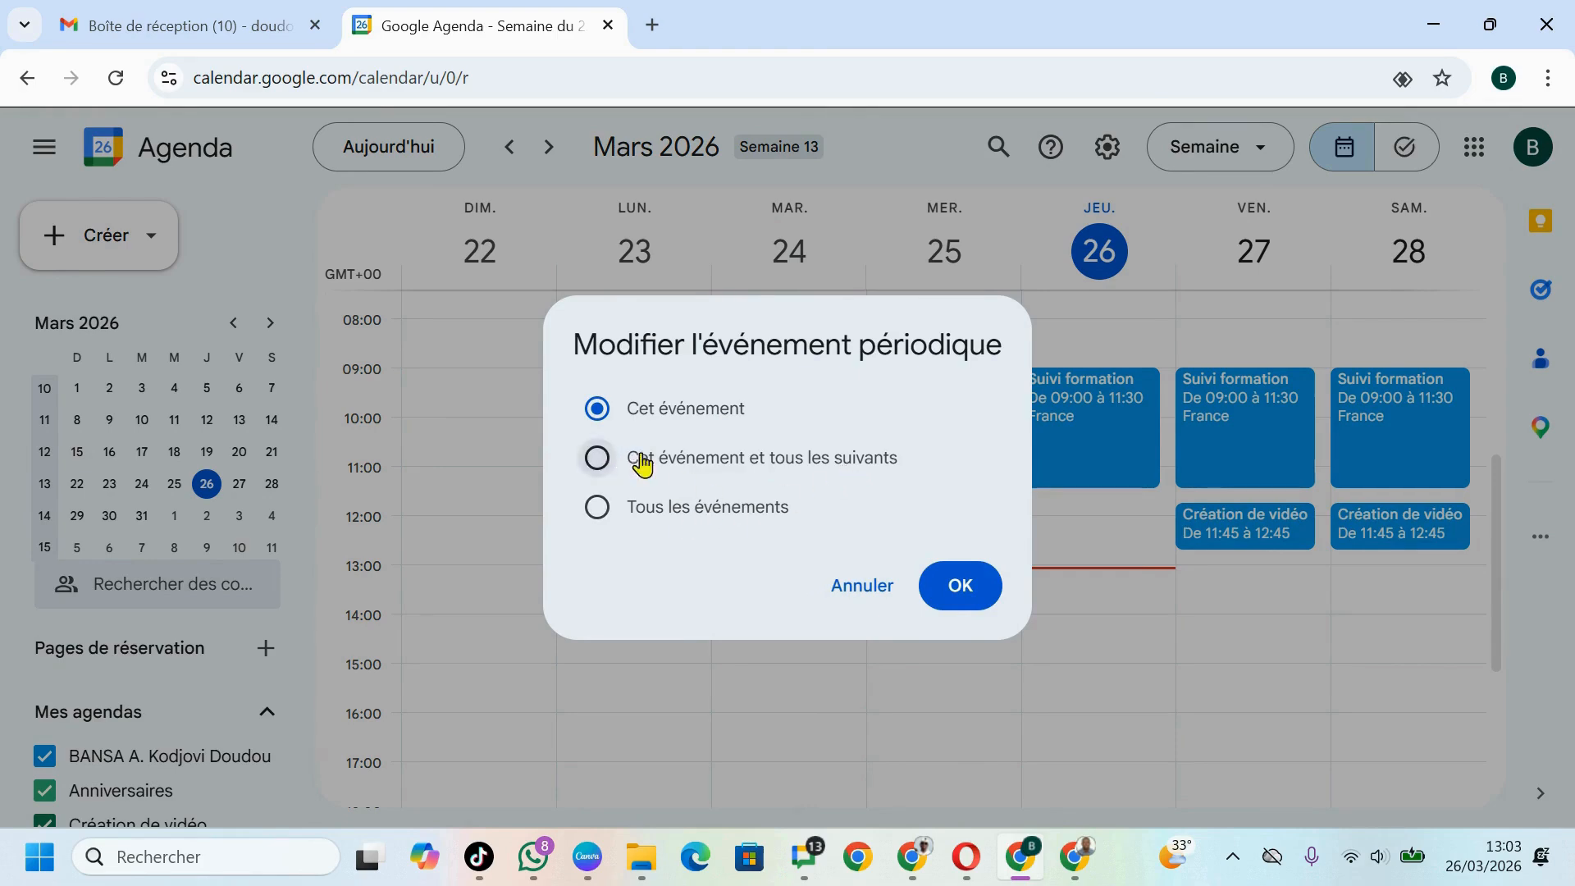
click(598, 459)
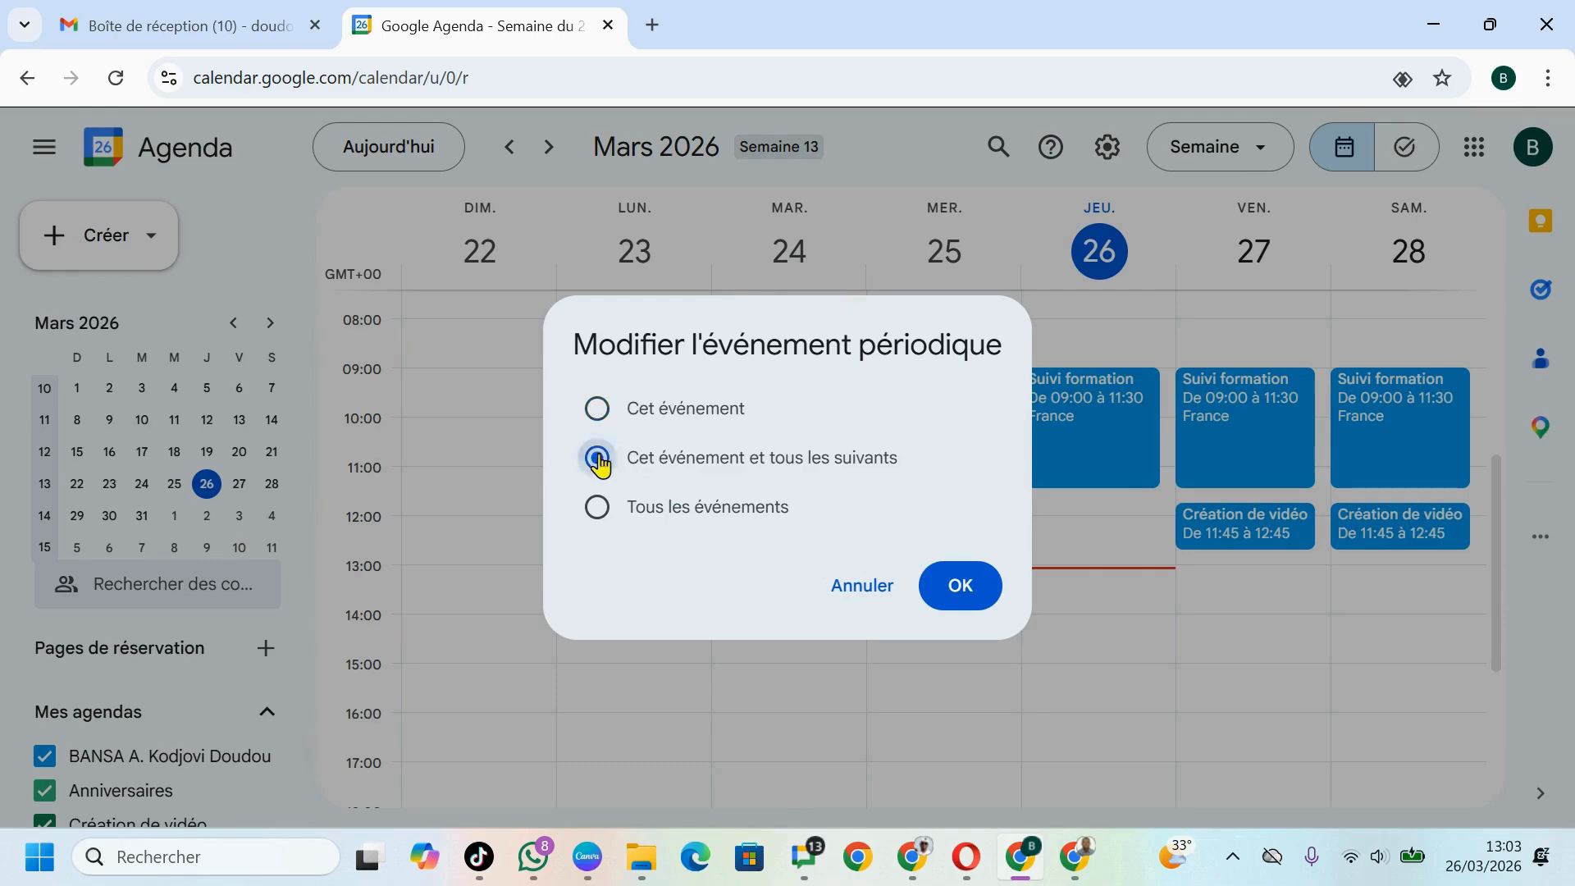
click(956, 584)
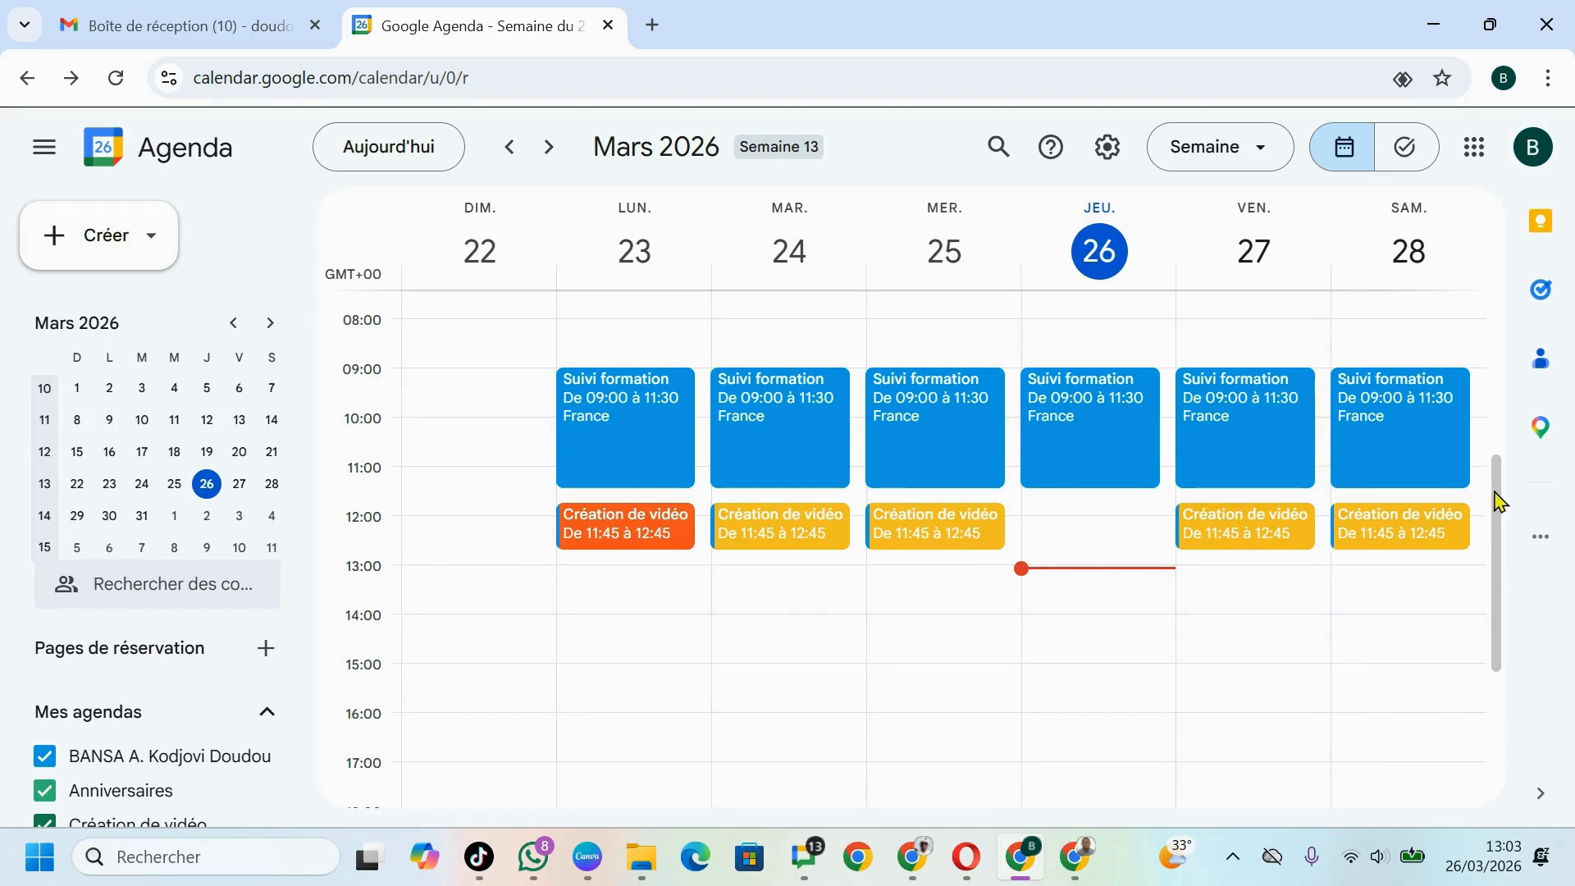
Create a new event titled "Pause dej" and date it Monday 23 mars.
drag(1497, 499, 1500, 516)
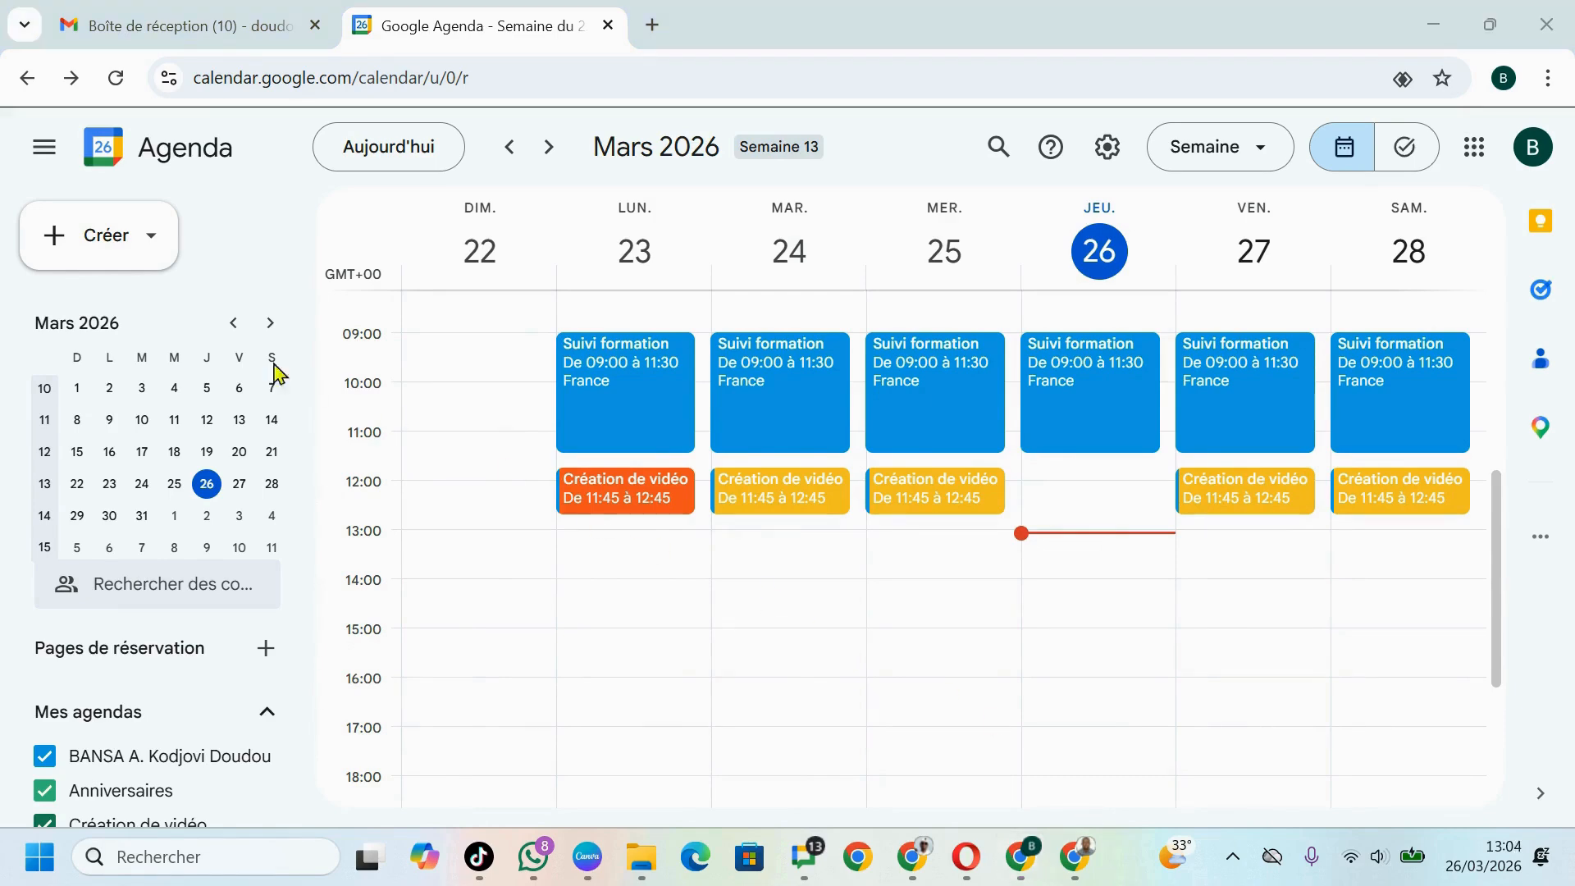
click(87, 257)
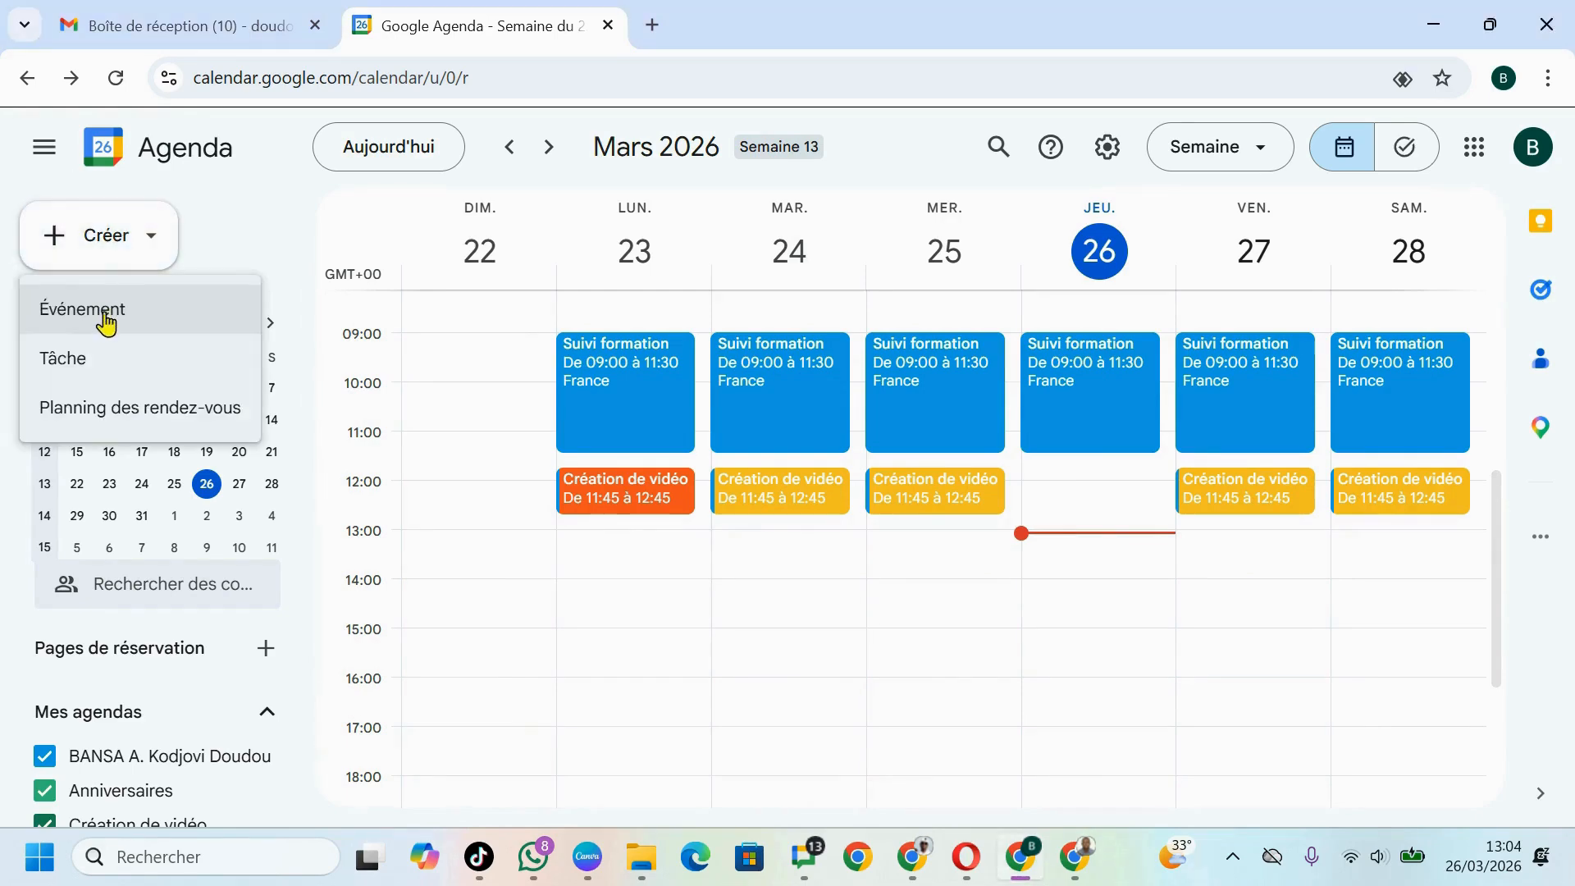
click(105, 321)
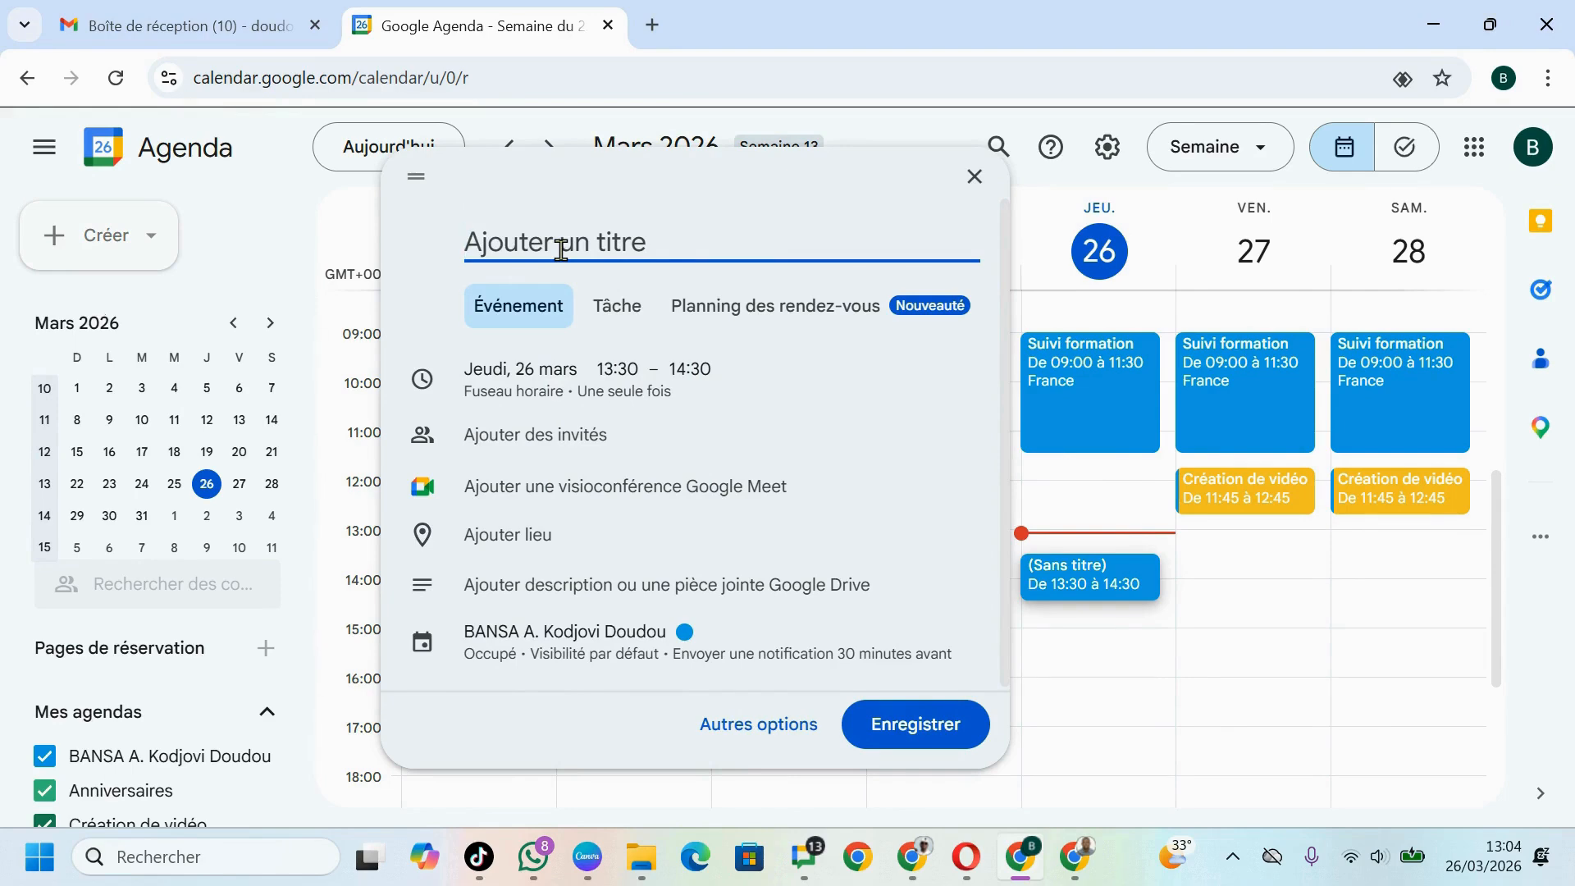
text(Pause dej)
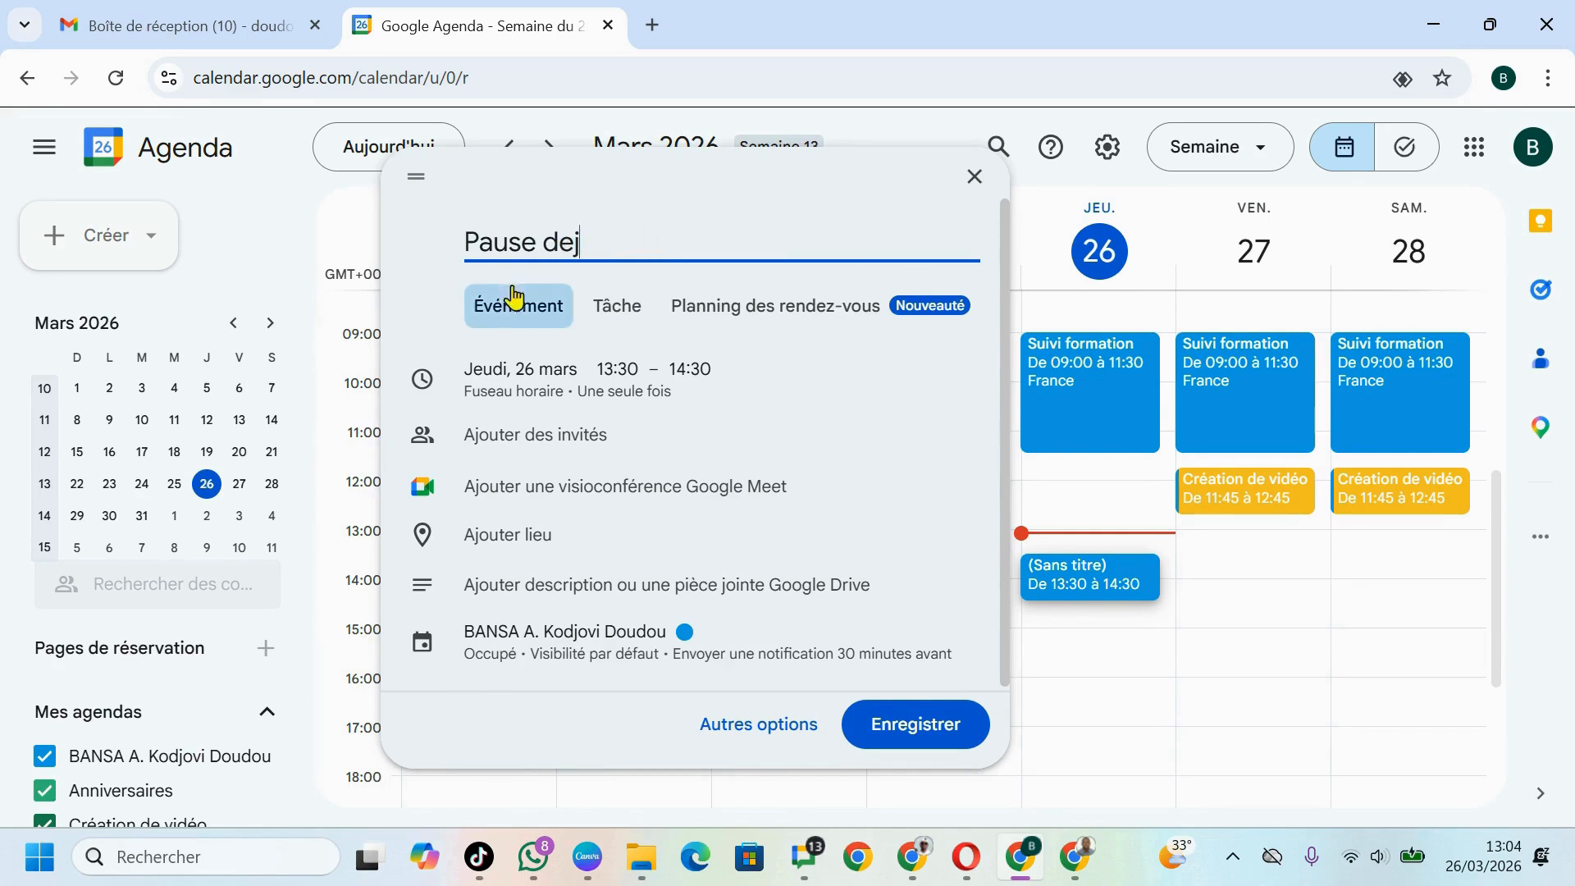
click(548, 379)
click(545, 369)
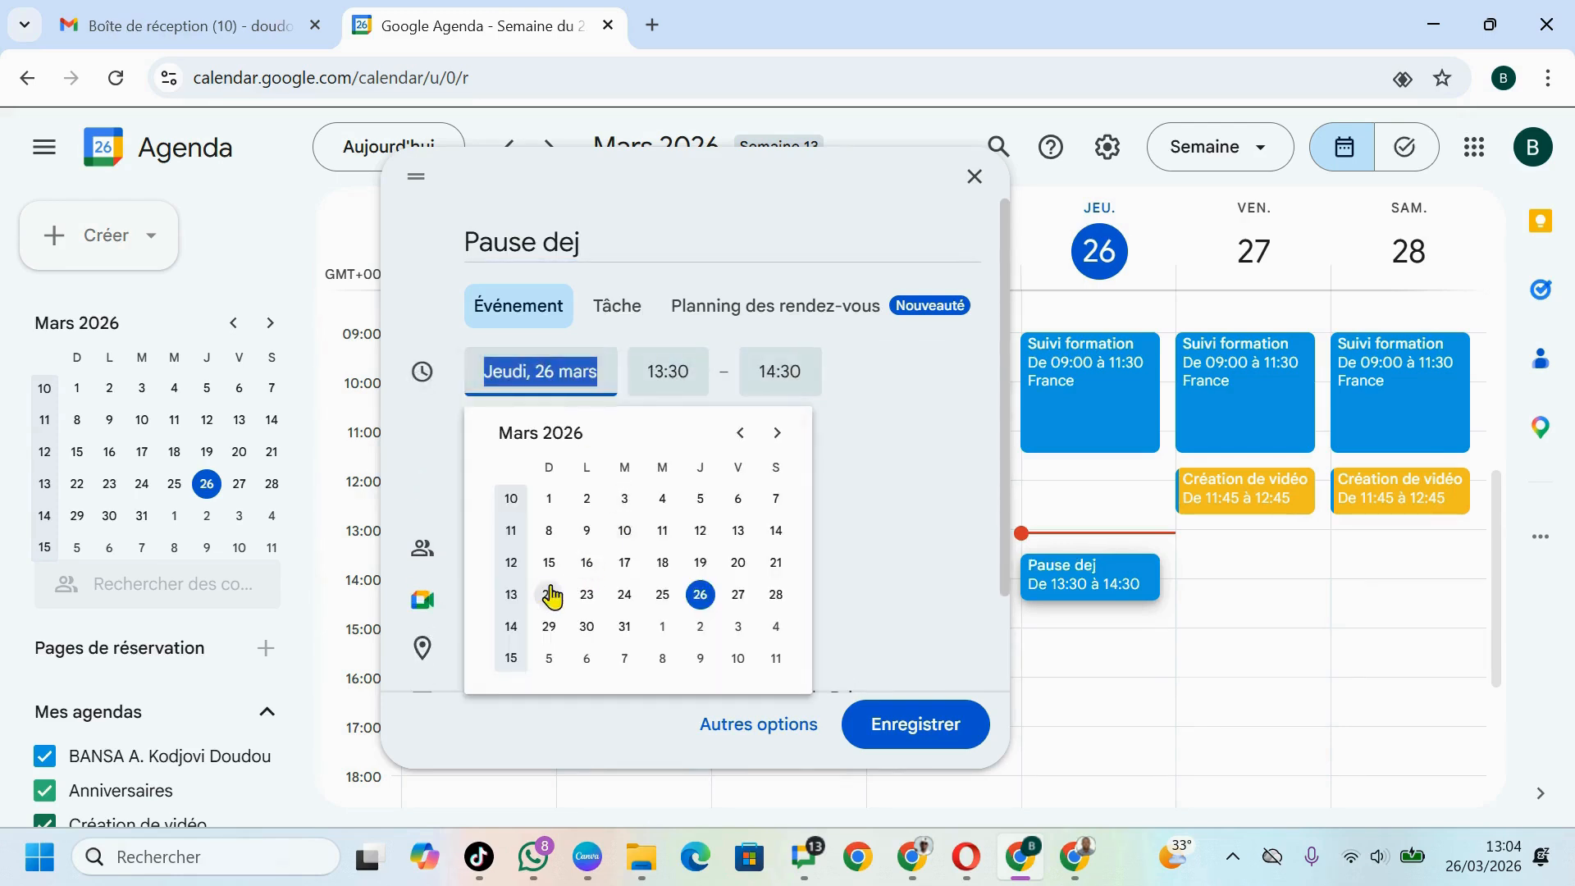
click(587, 607)
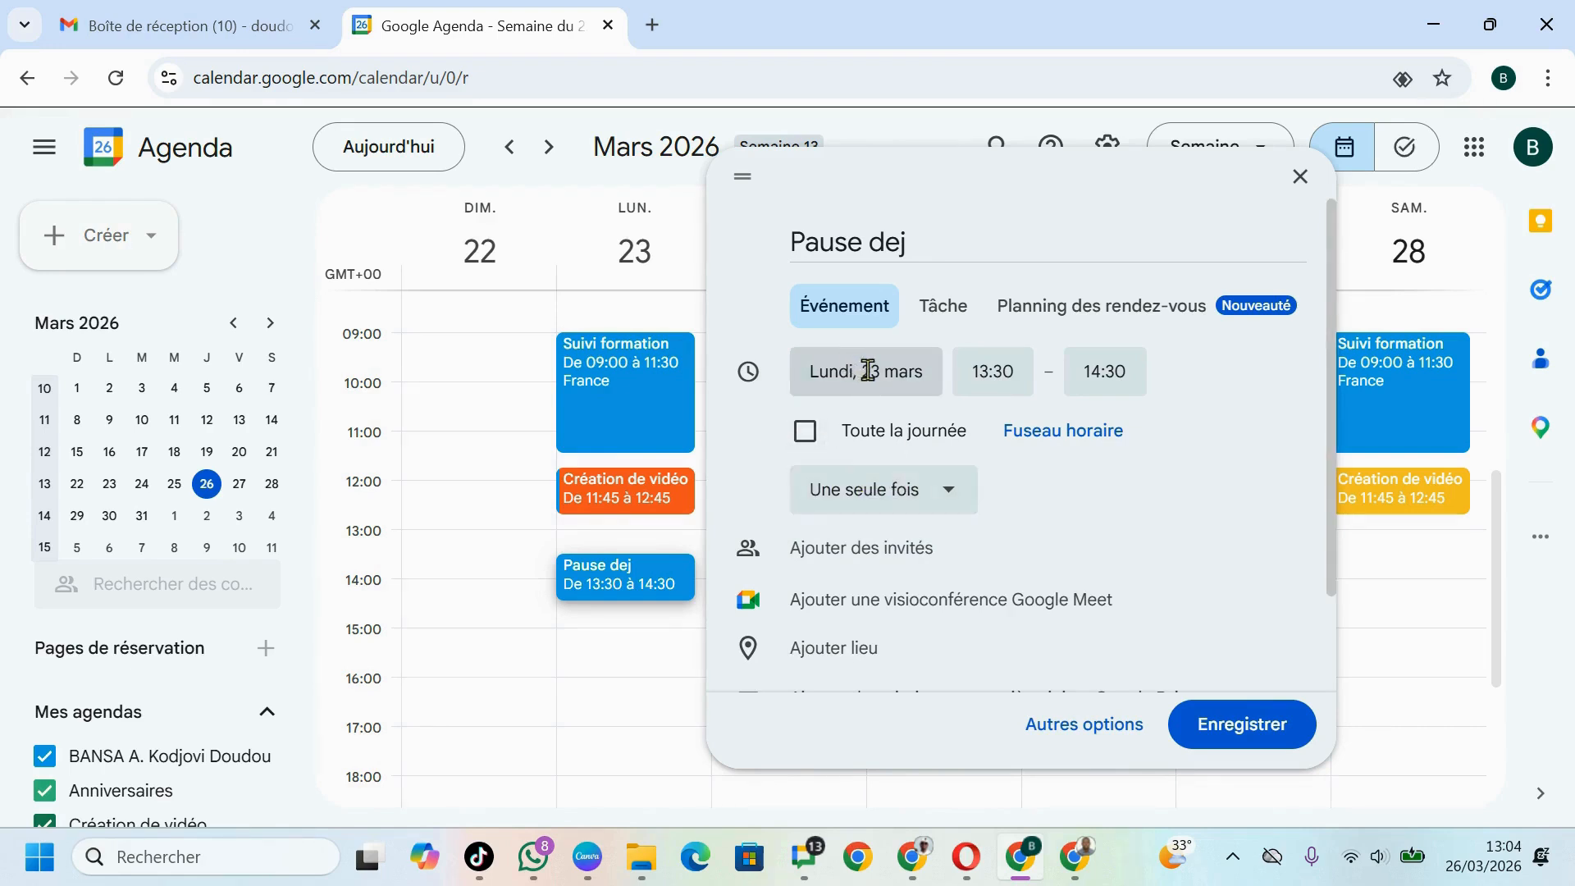
Set the "Pause dej" event's time from 13:00 to 14:00.
click(991, 371)
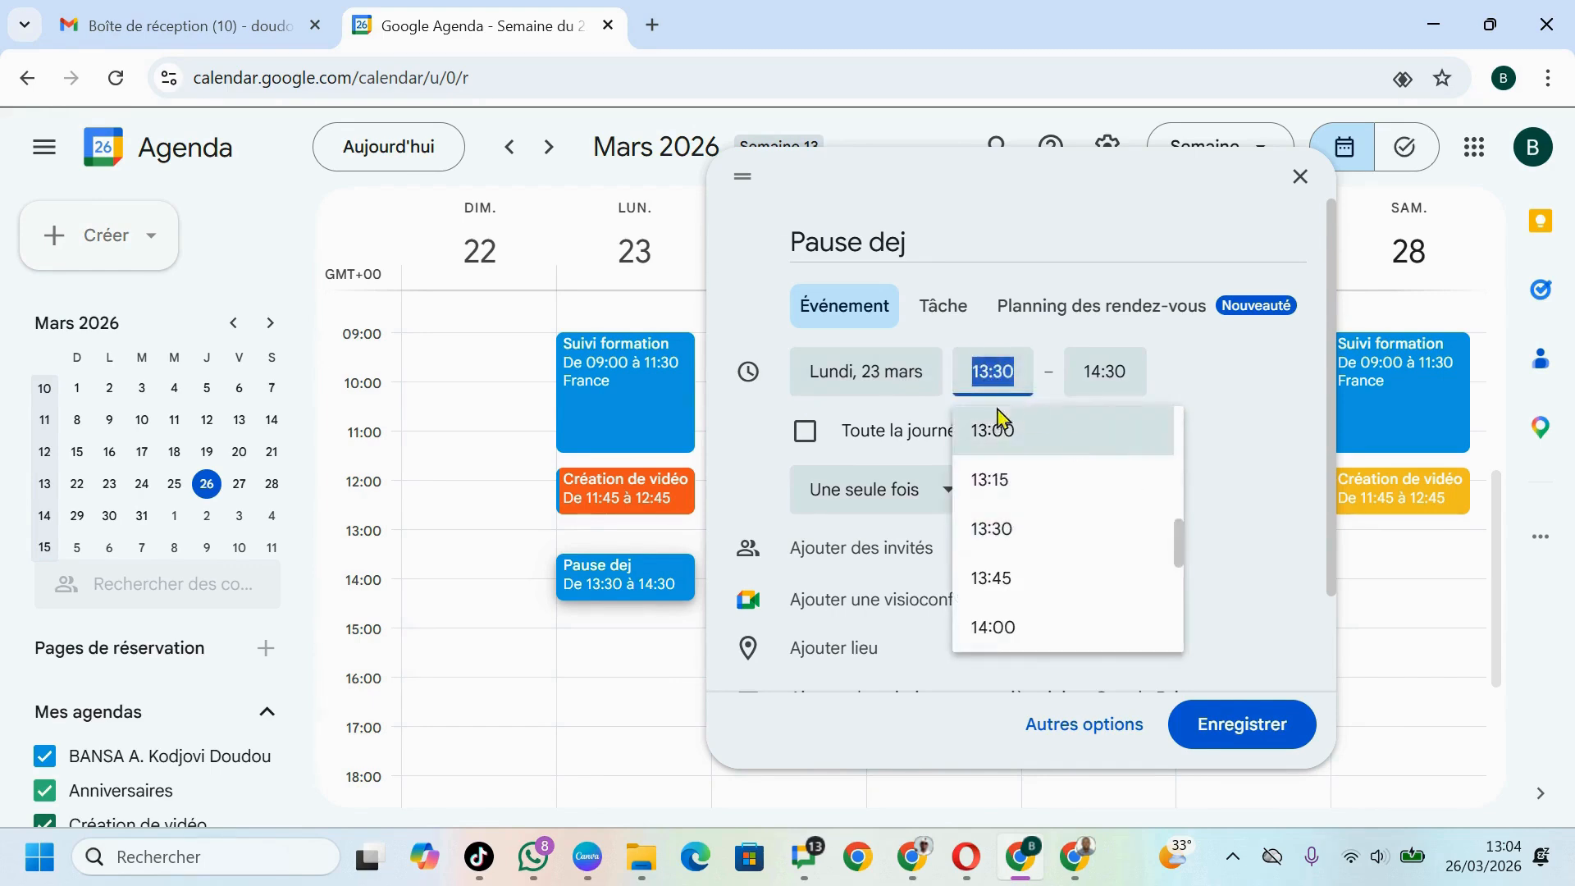
click(988, 430)
click(1105, 367)
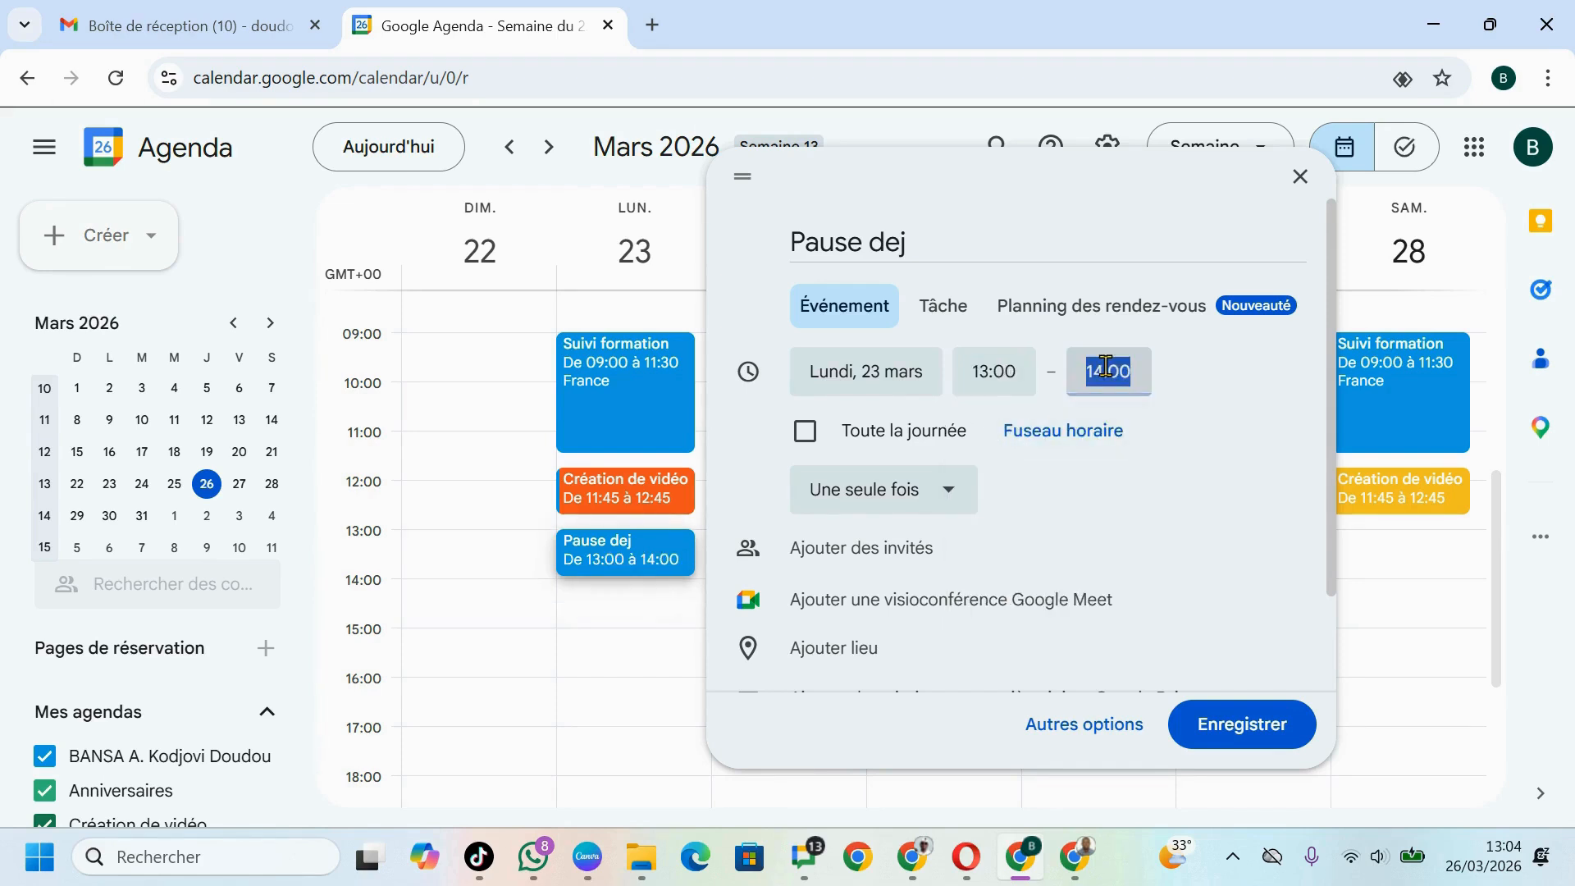
click(1086, 366)
click(1084, 369)
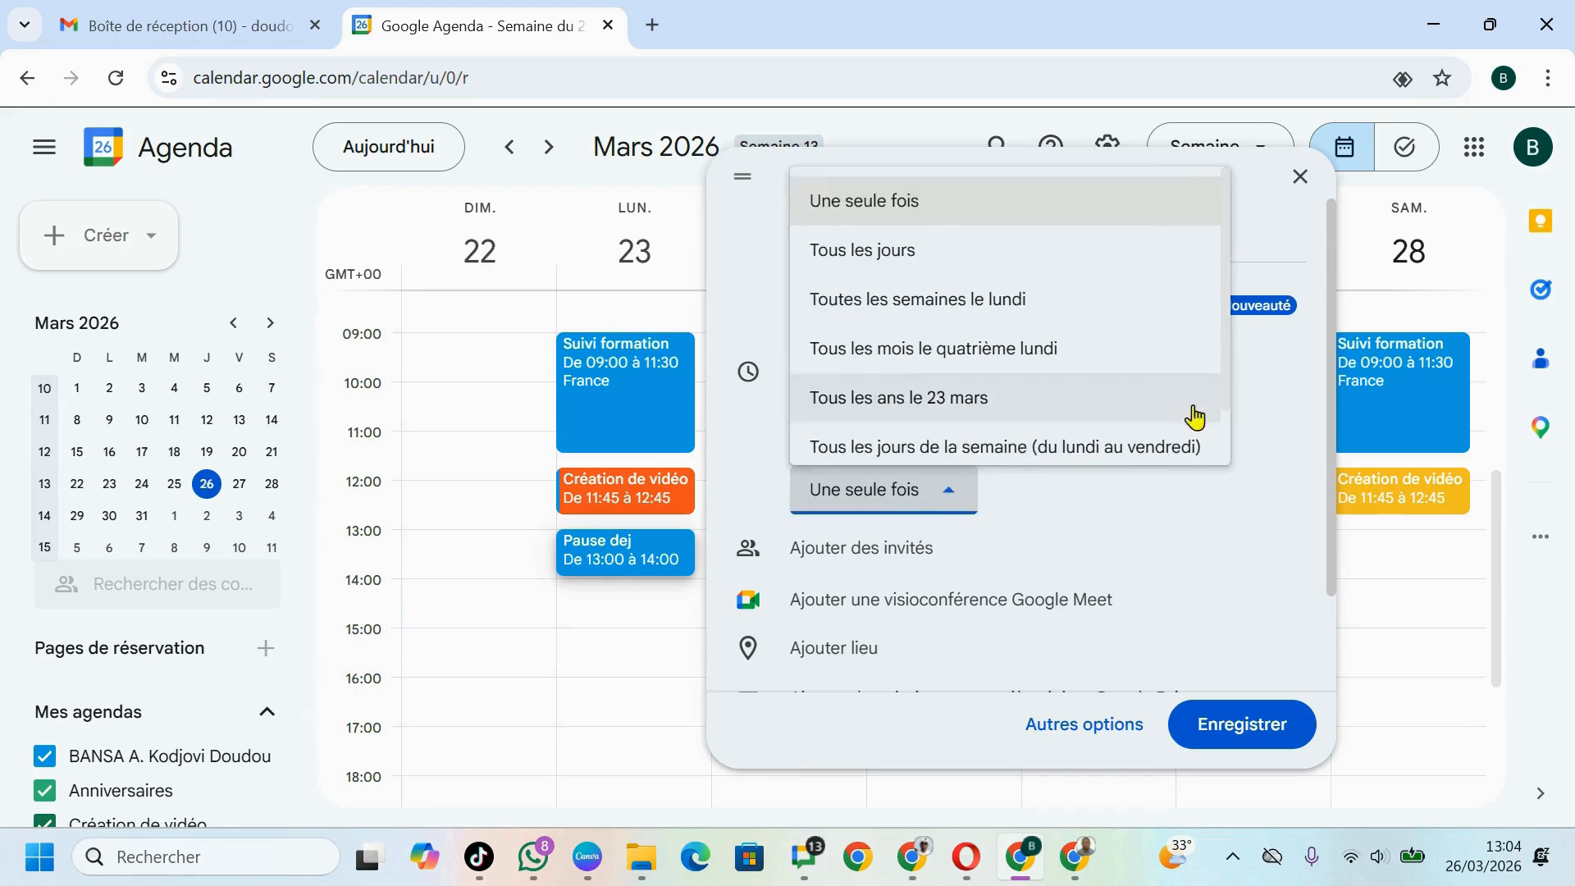
Set a custom weekly recurrence for "Pause dej" on every day from Monday to Saturday.
scroll(1228, 349, down, 1)
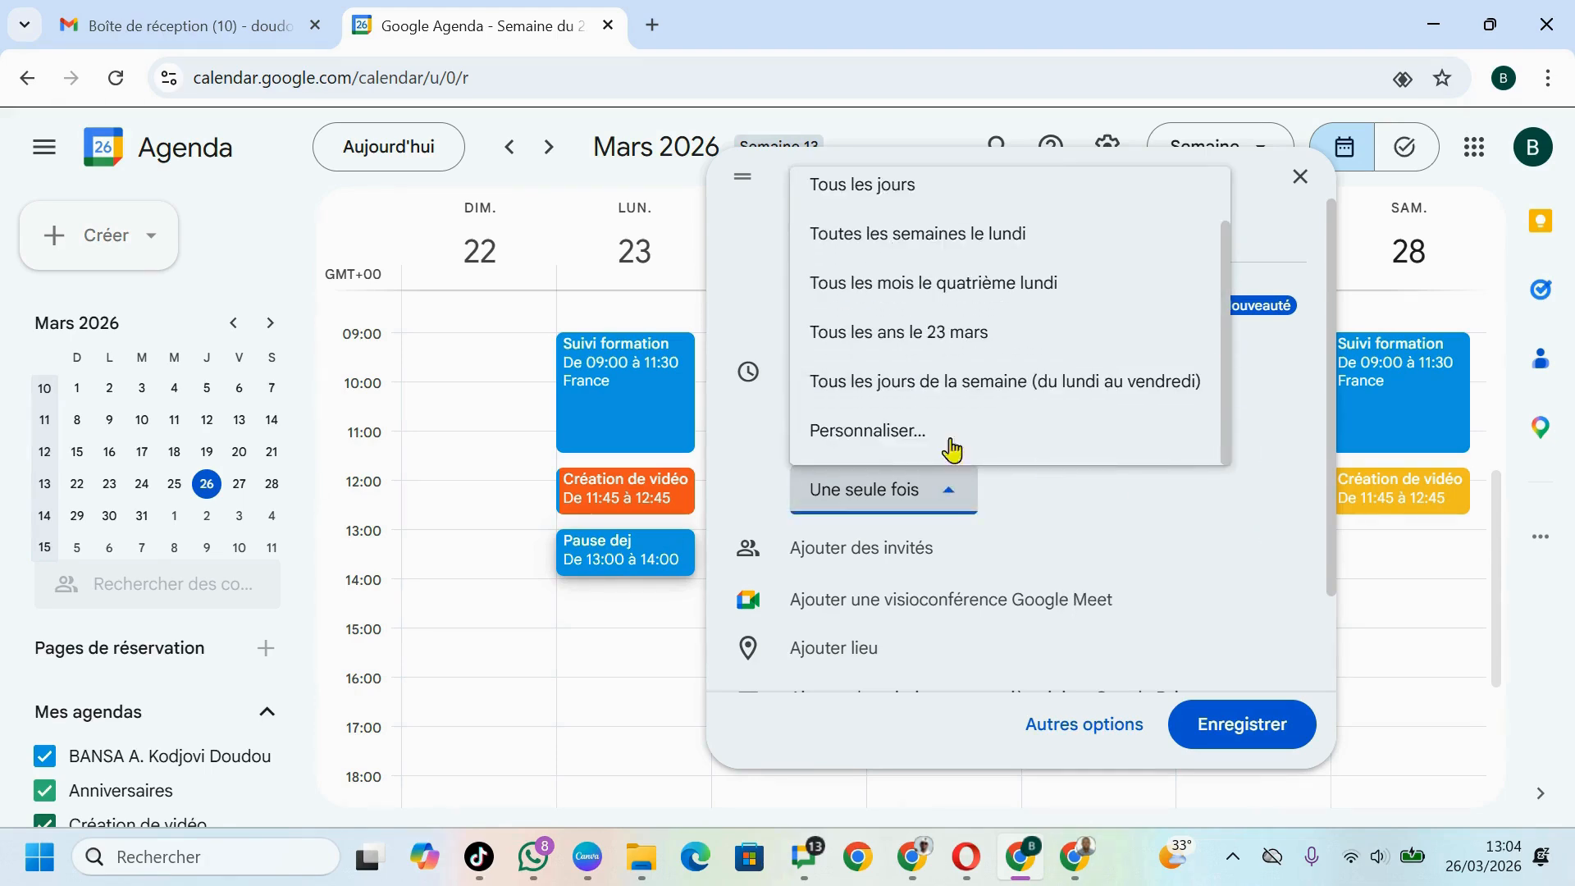
click(855, 429)
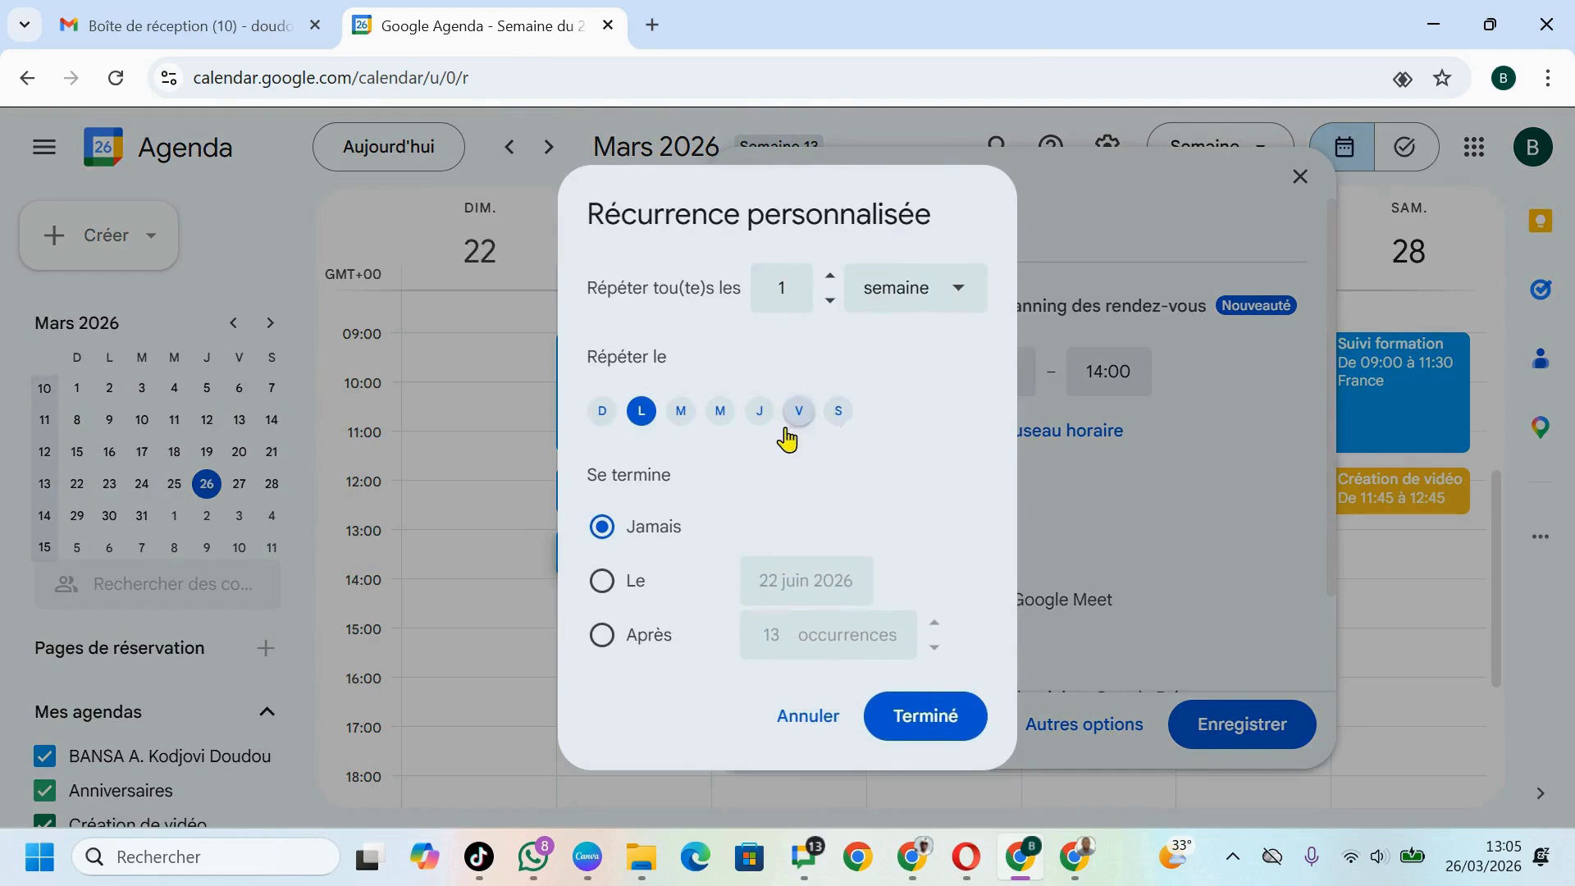
click(680, 412)
click(721, 419)
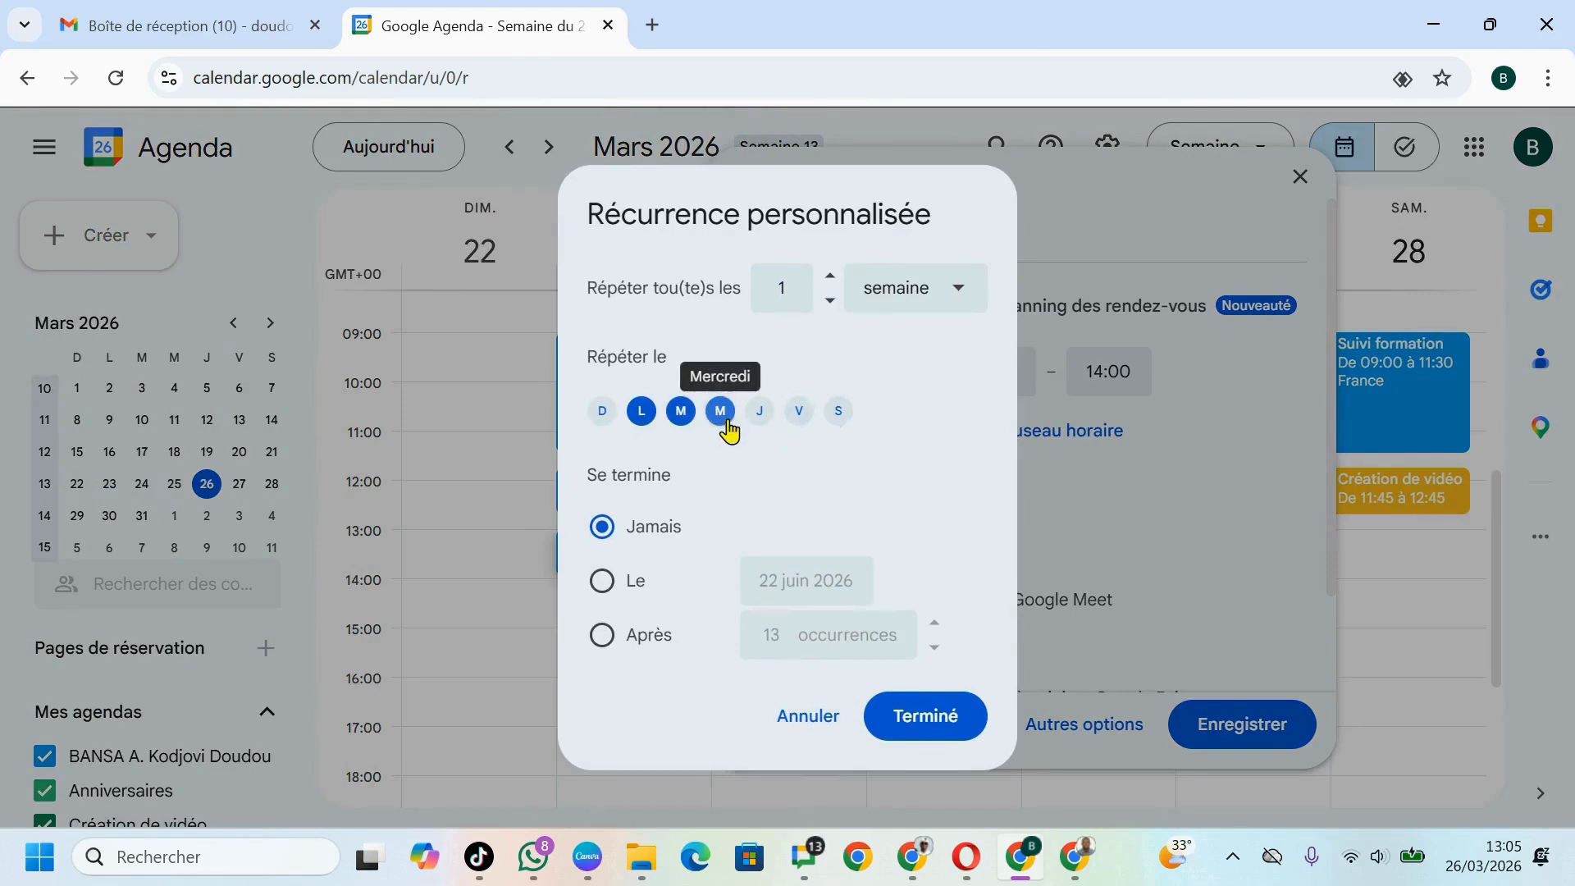
click(758, 417)
click(822, 417)
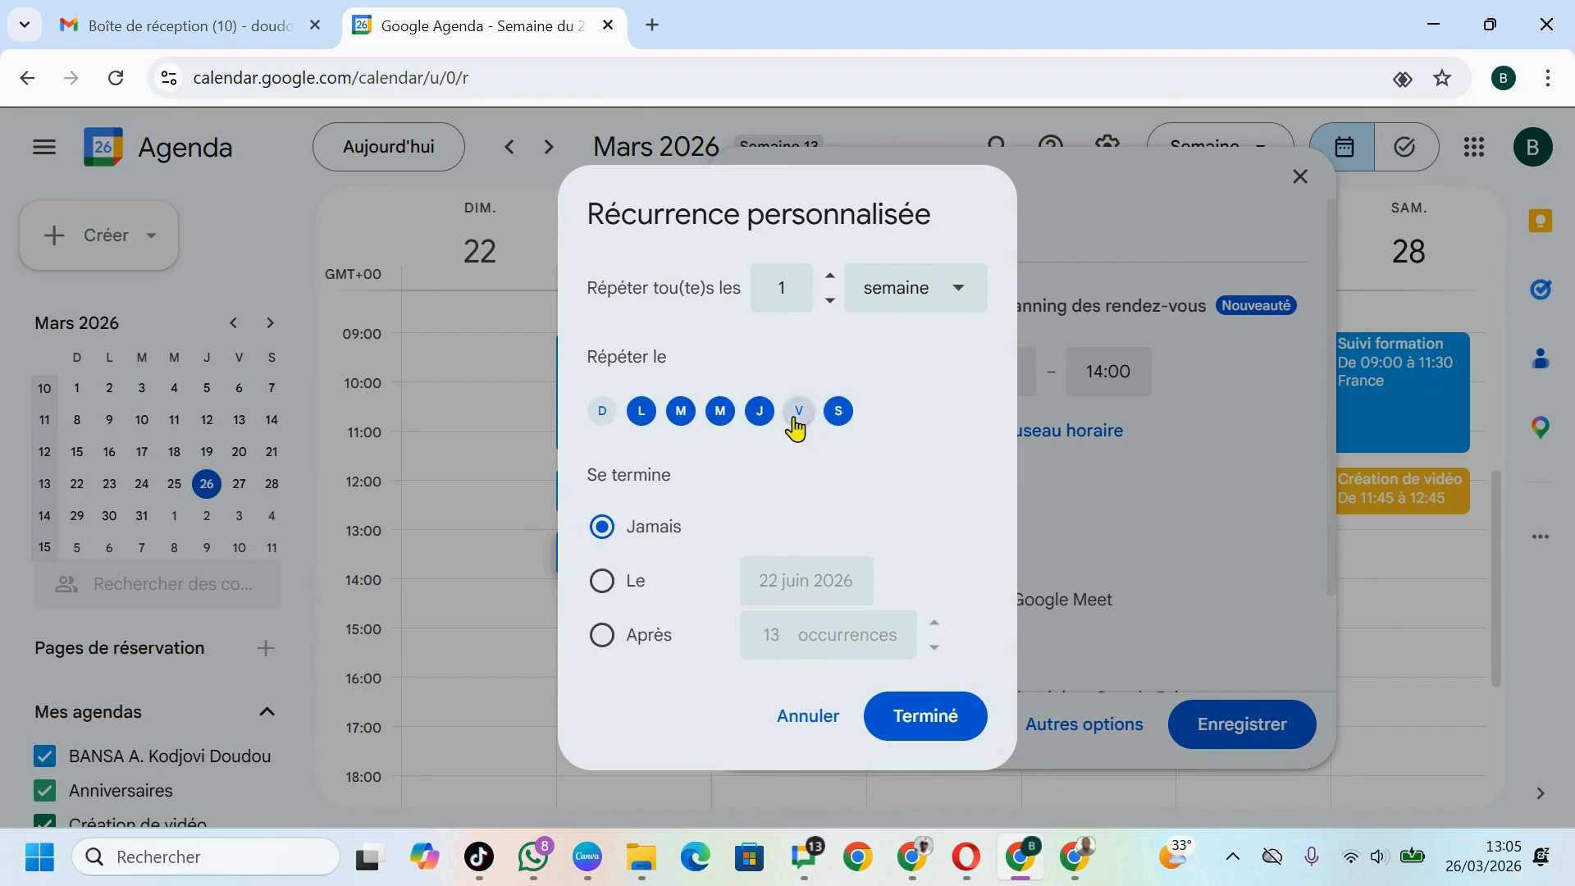
click(796, 422)
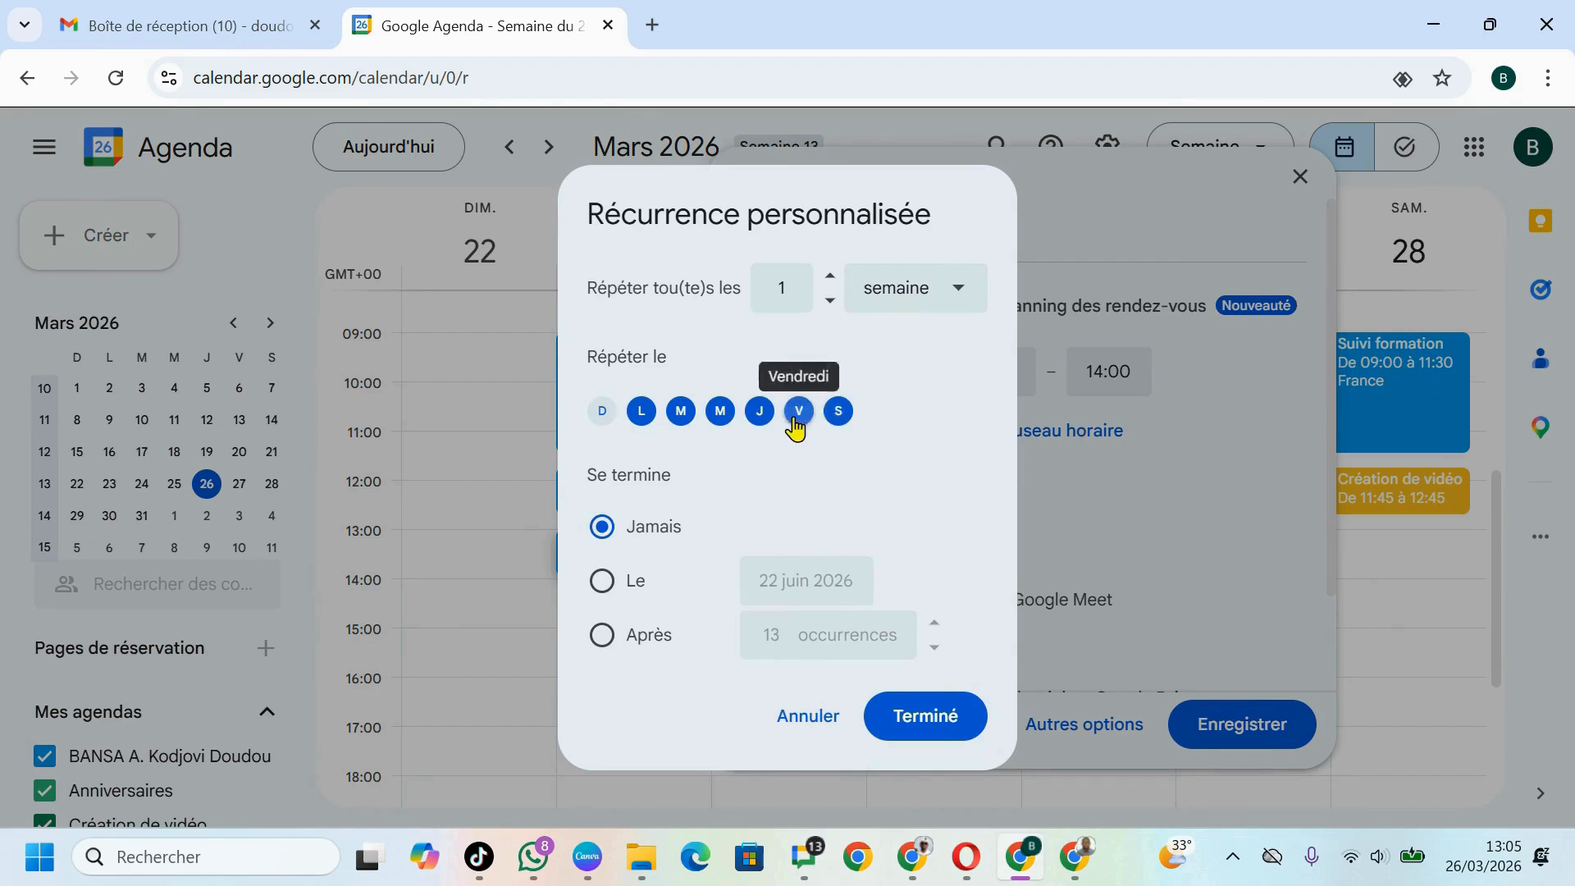
End the recurrence on 28 mars 2026 and save the "Pause dej" event.
click(602, 585)
click(806, 578)
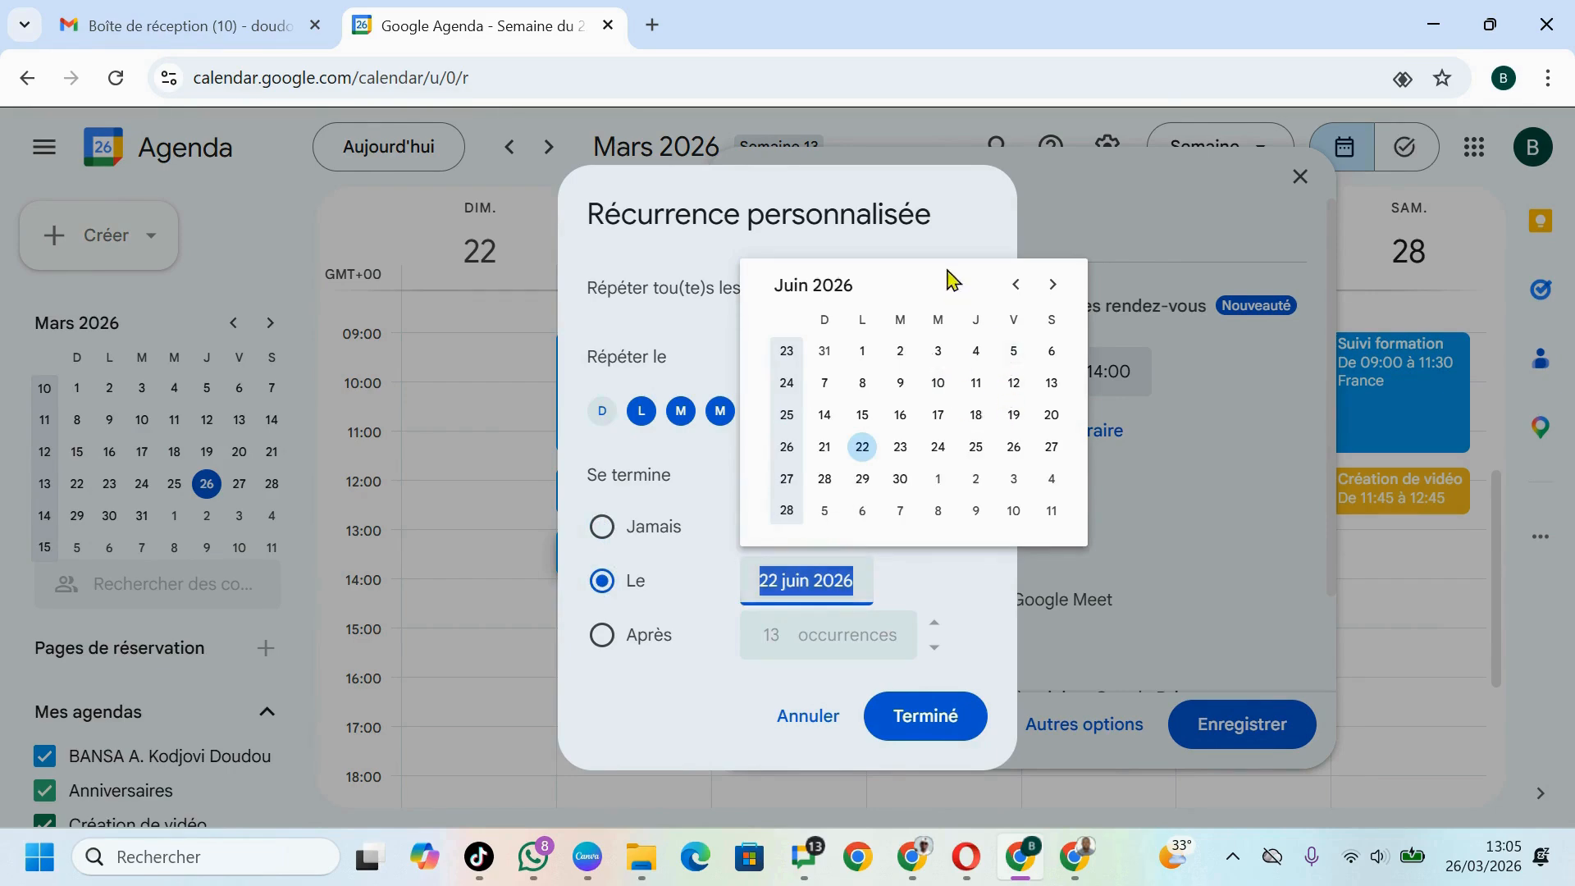
click(1015, 285)
click(1014, 285)
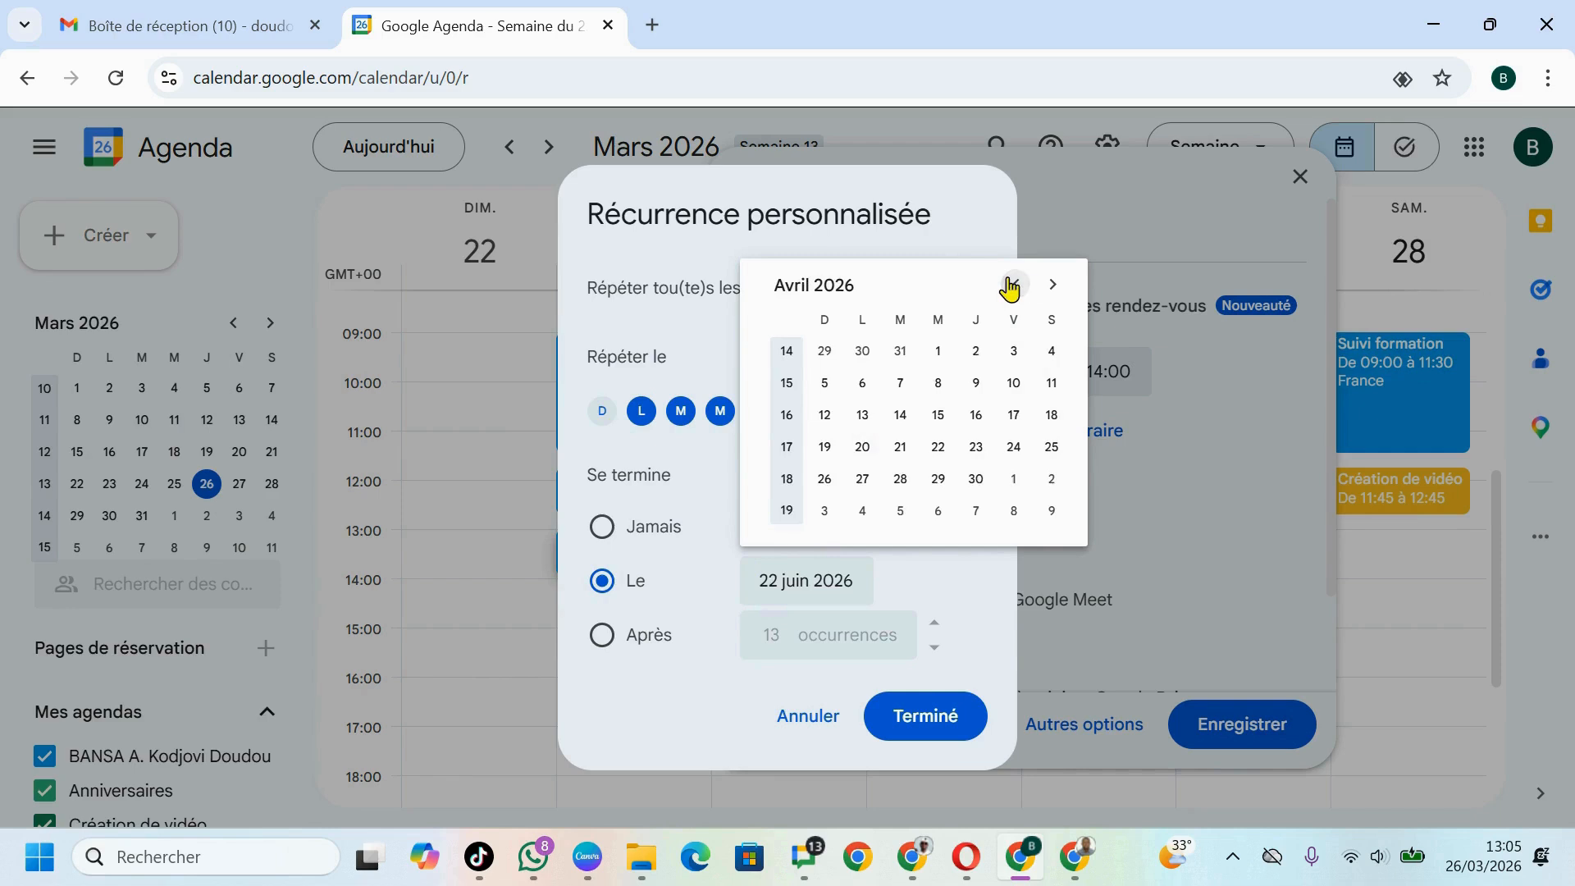
click(1014, 285)
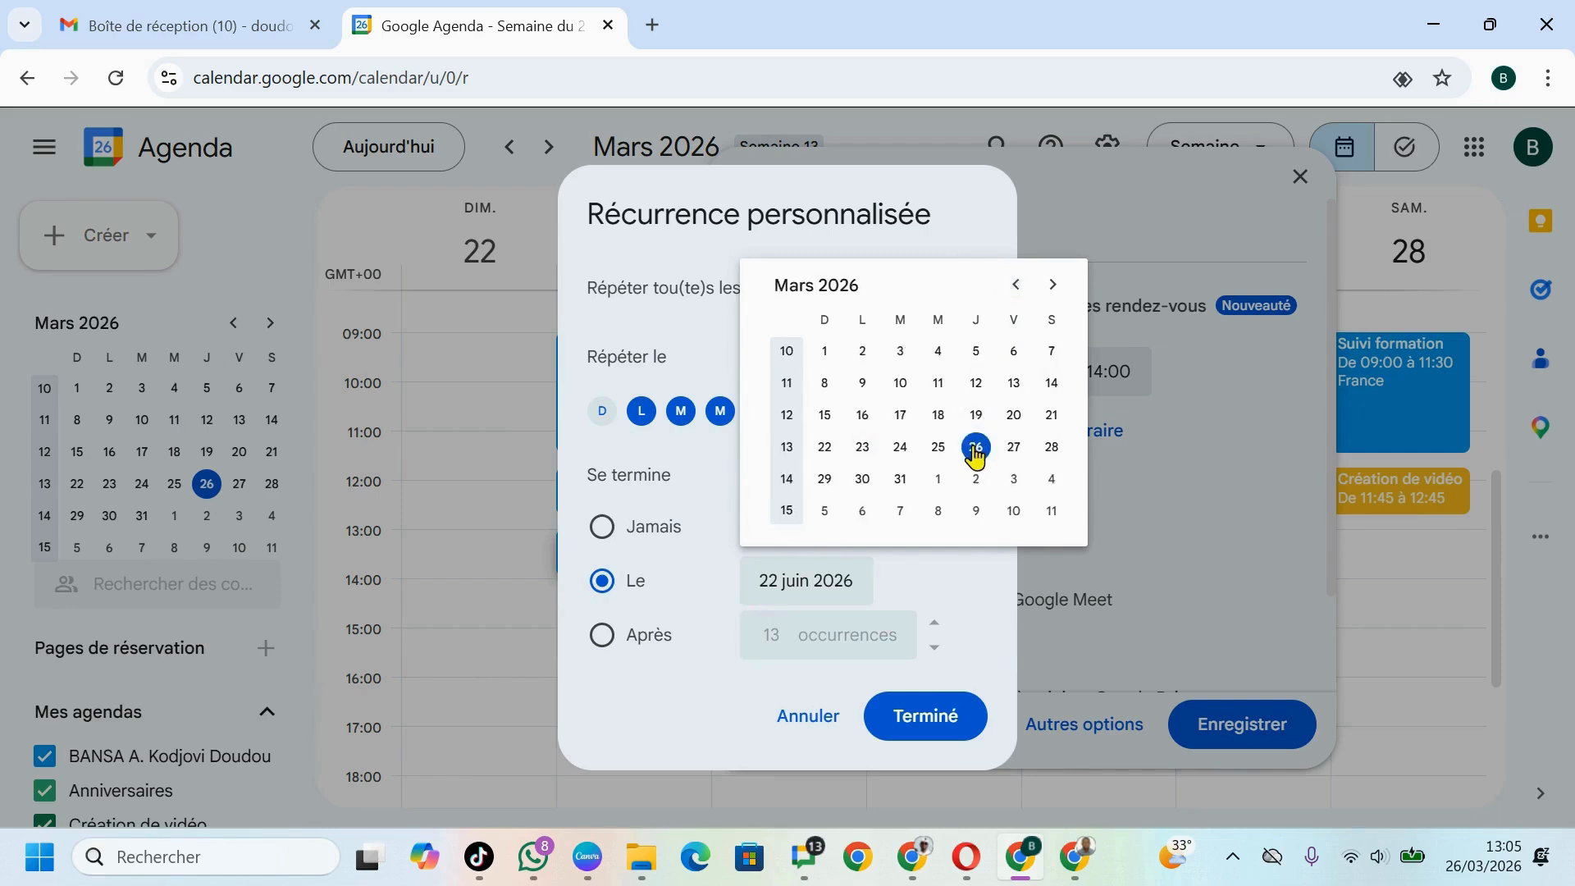
click(1050, 446)
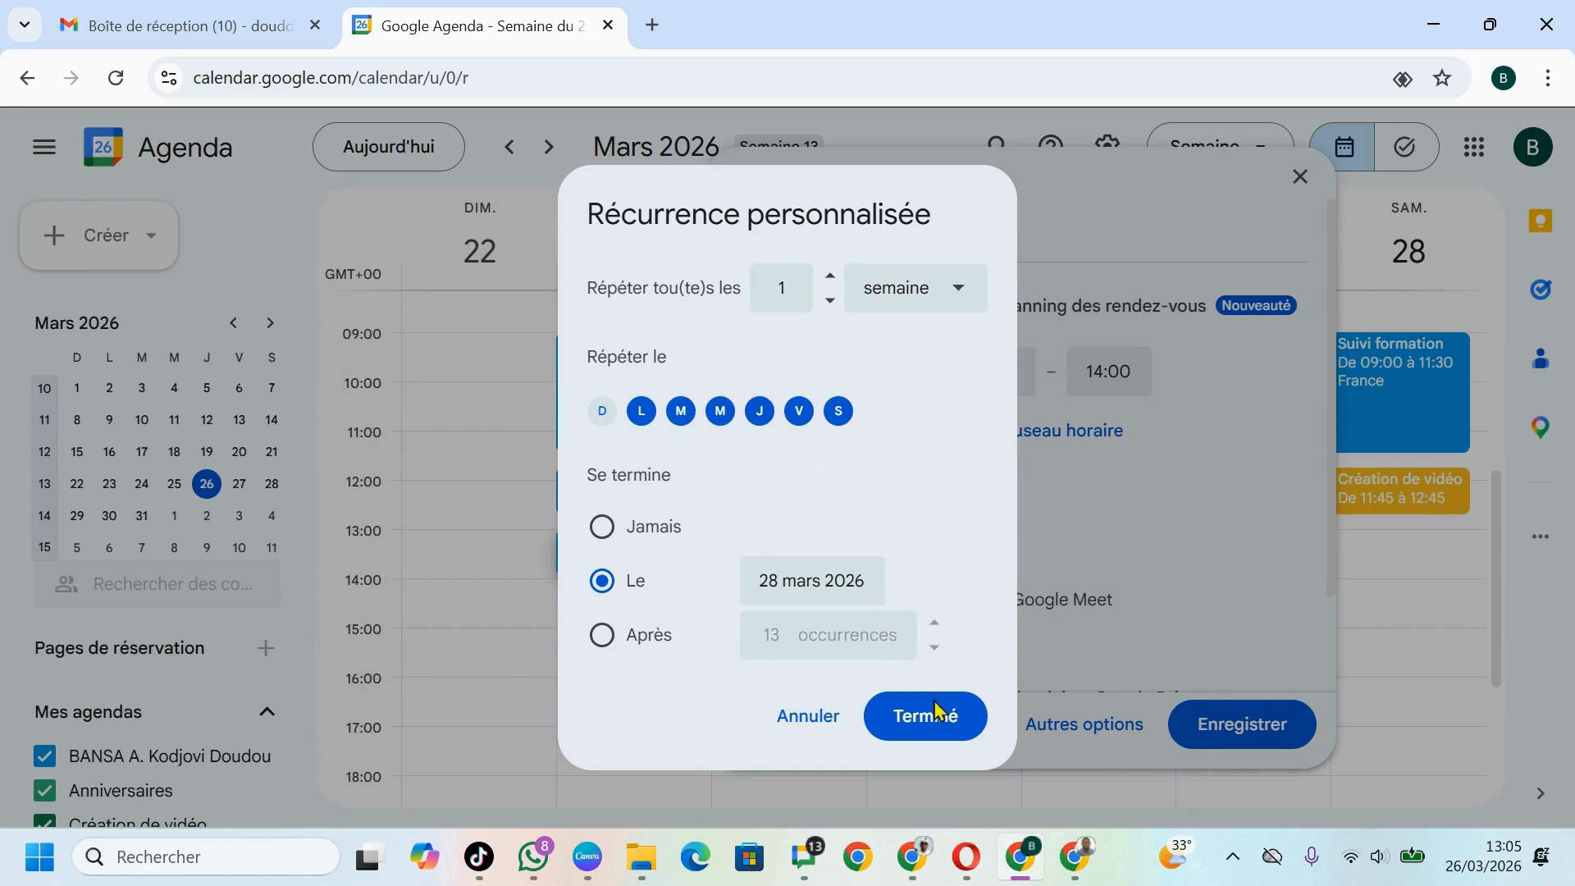
click(925, 725)
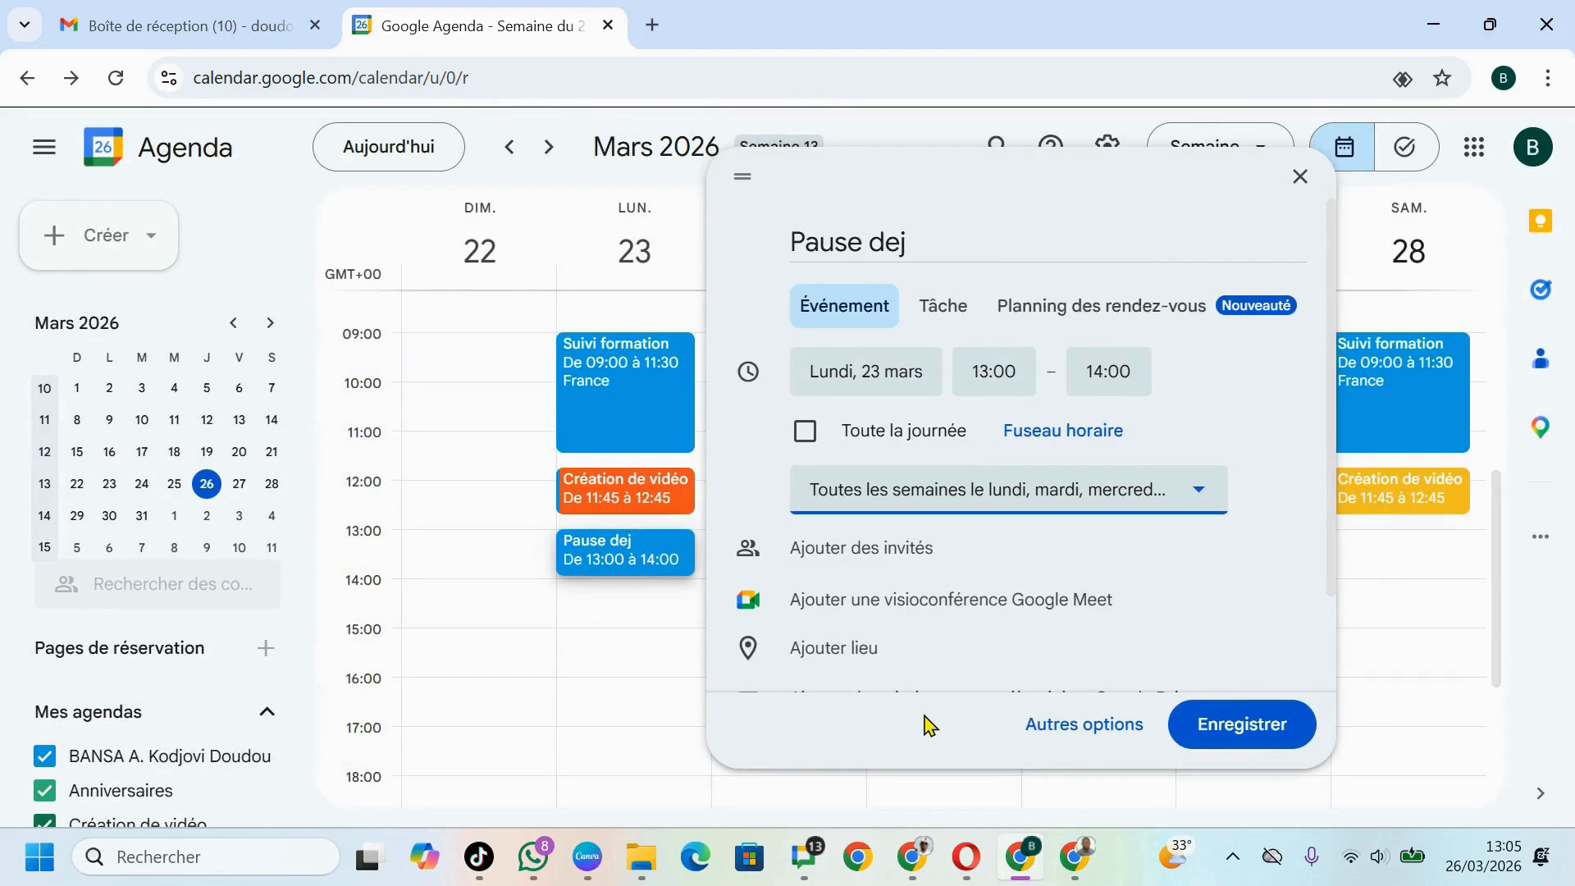
click(1227, 729)
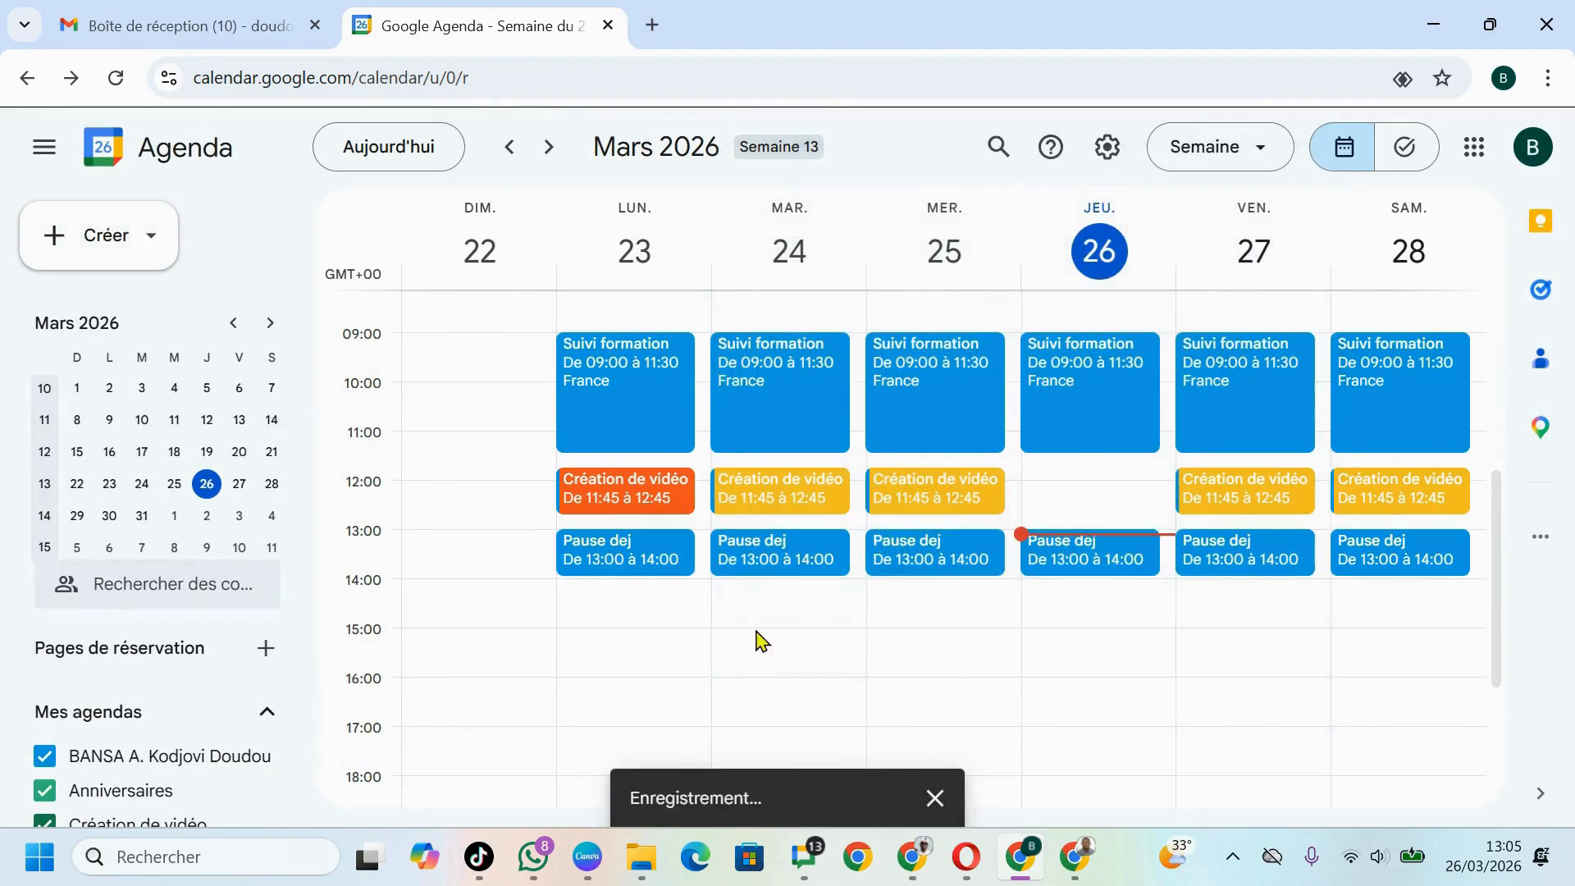
click(749, 555)
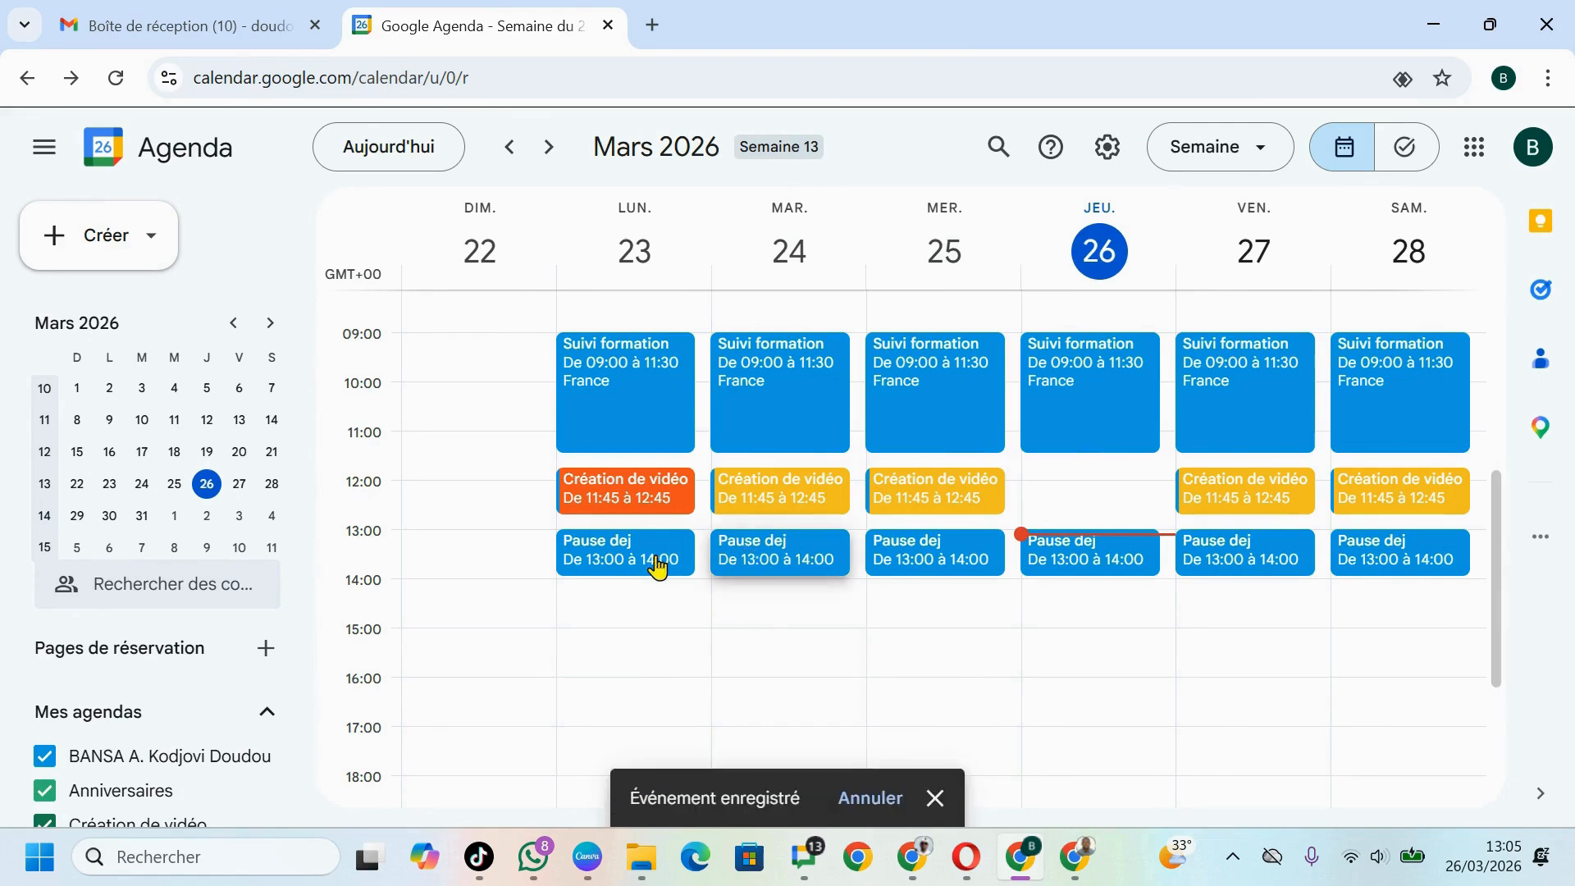
click(723, 562)
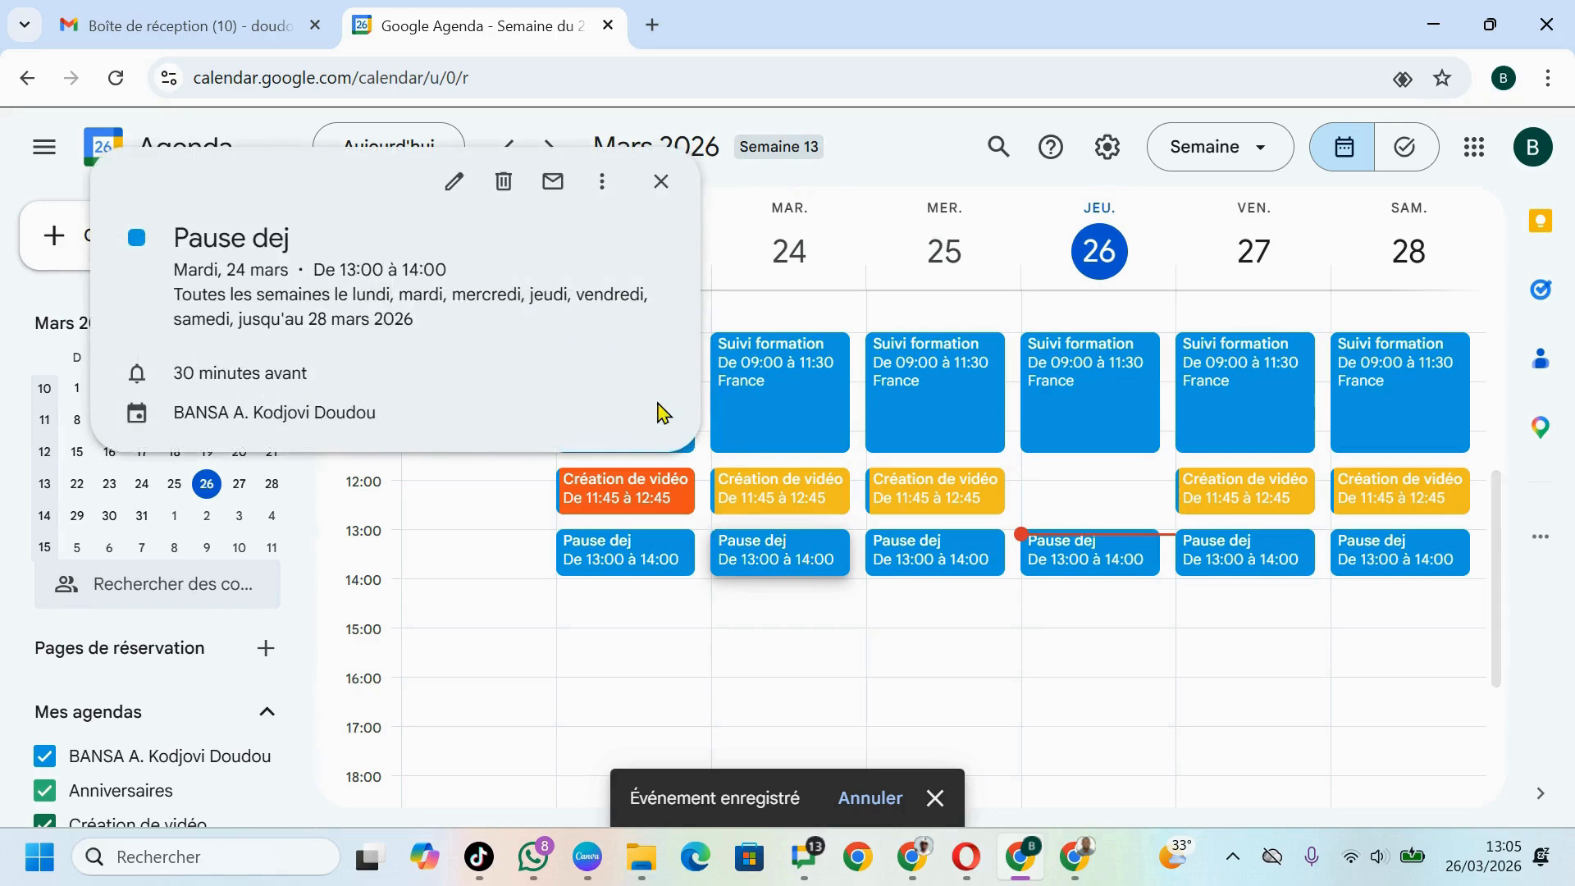
click(664, 182)
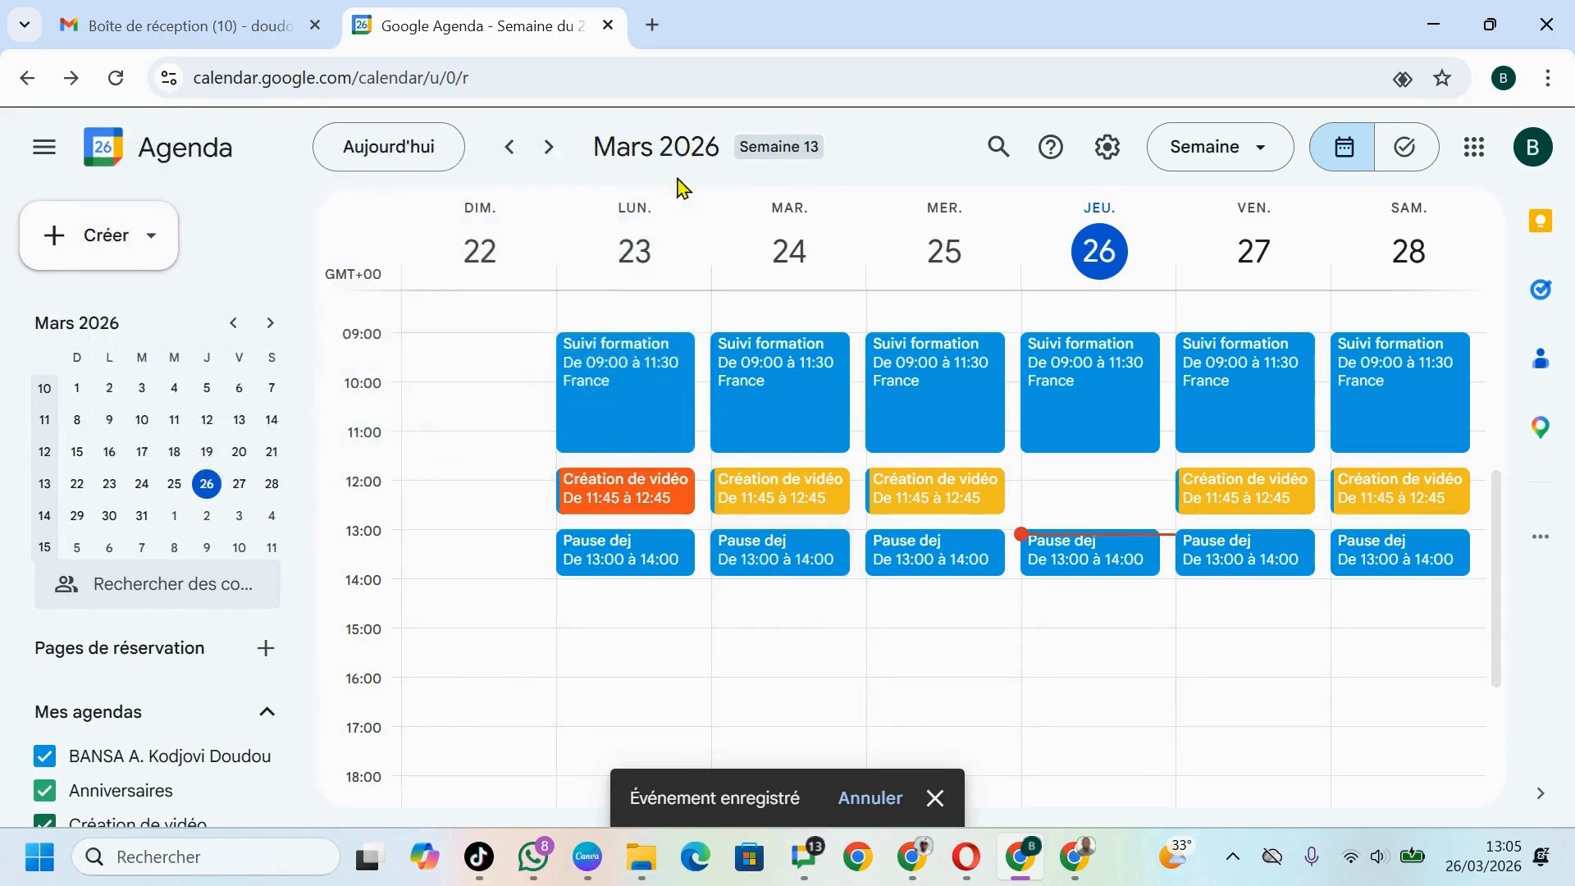
click(624, 558)
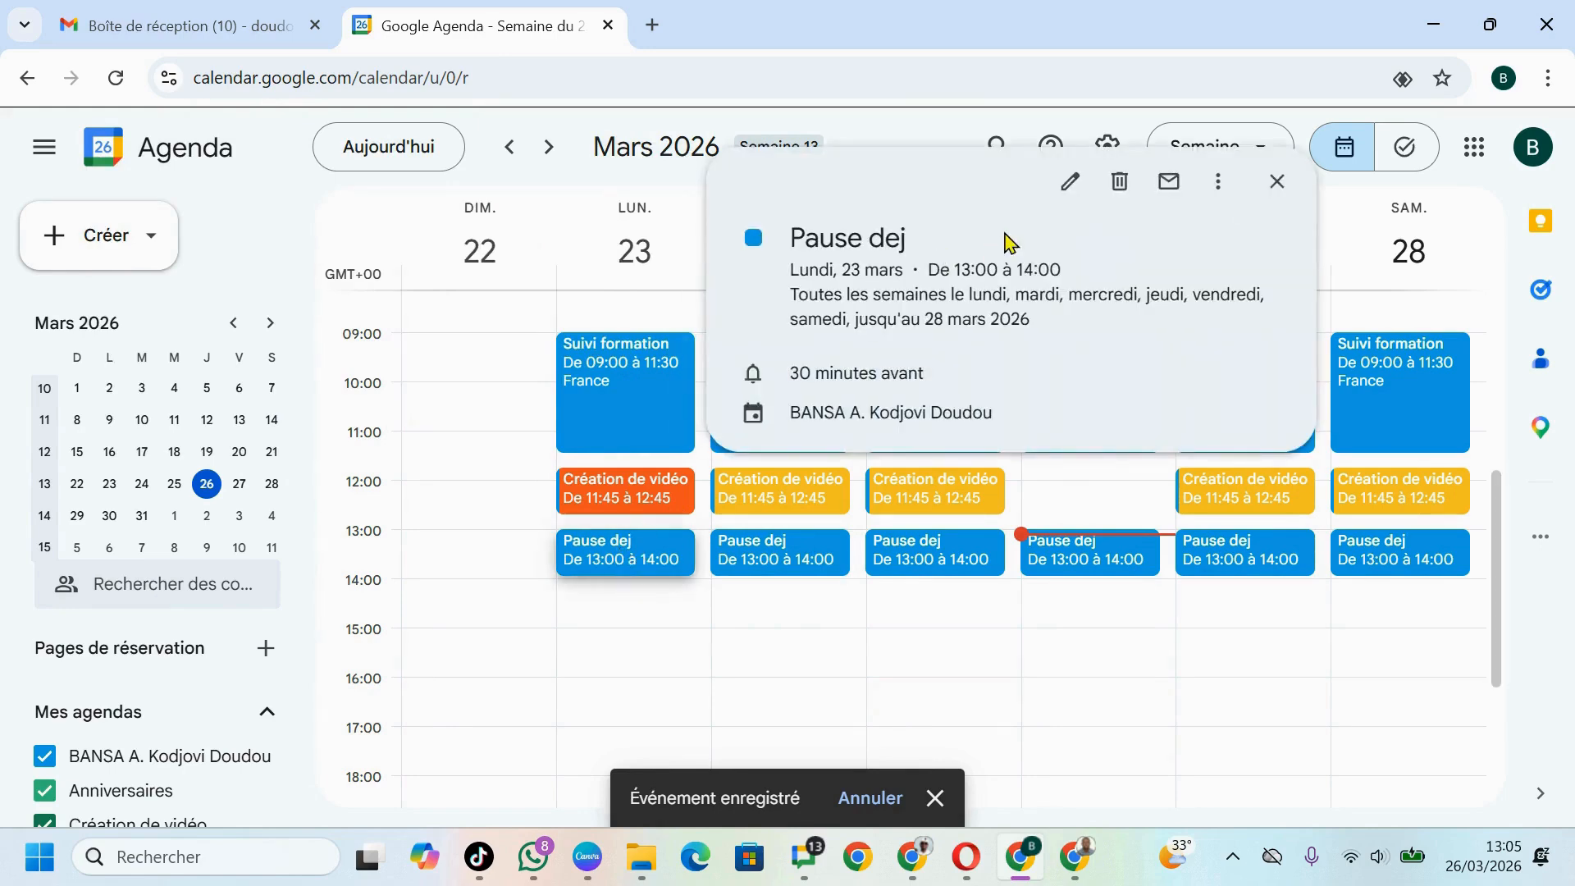
click(656, 548)
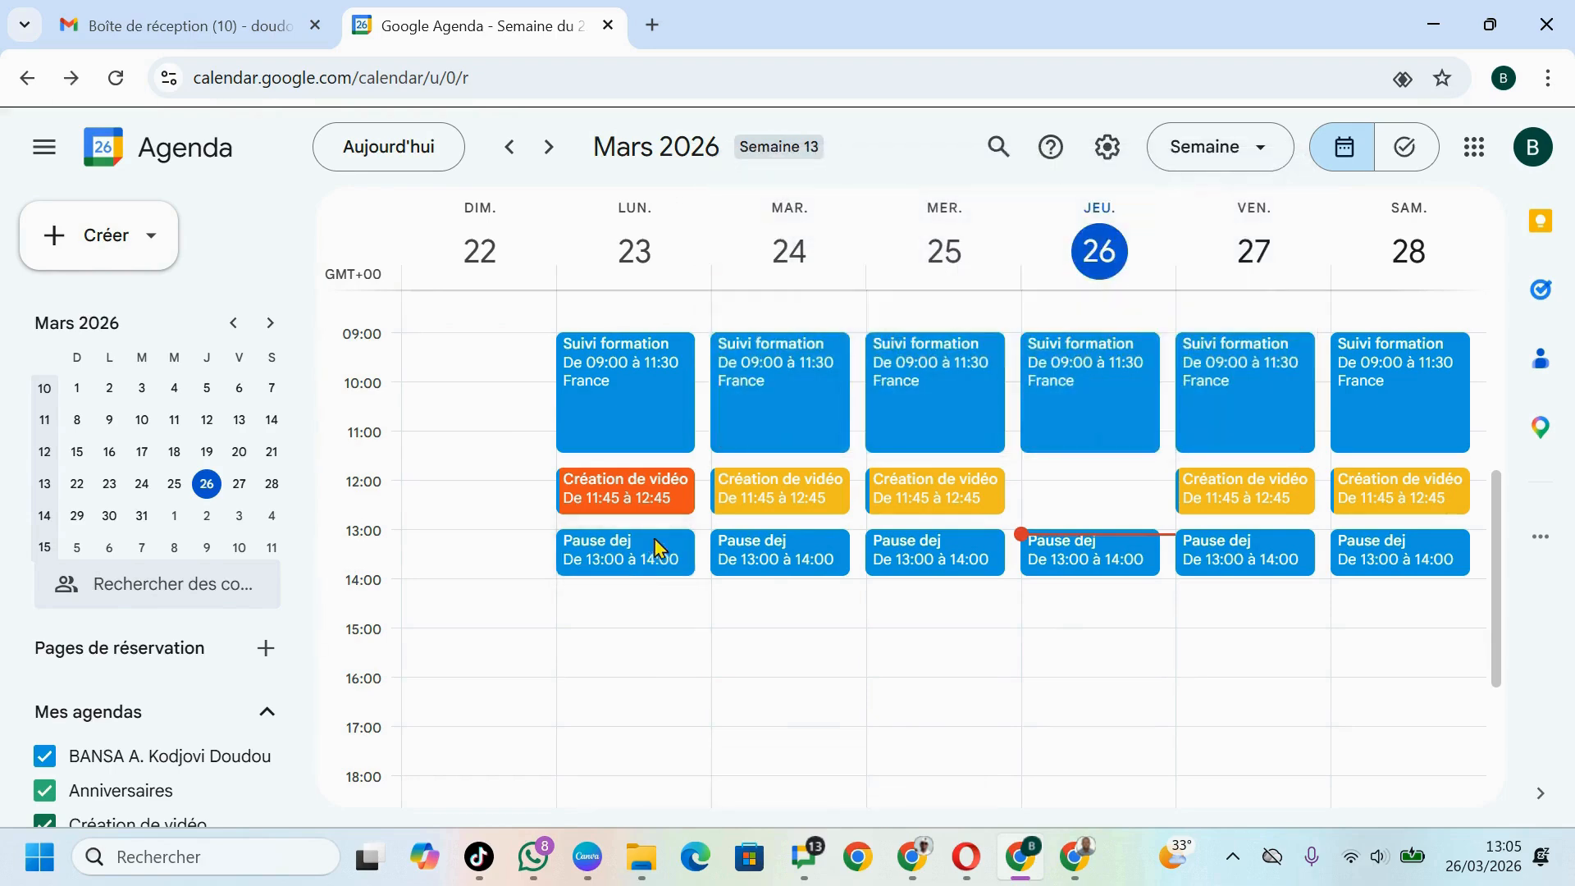
Color Monday's "Pause dej" occurrence light green, applying the change to "Cet événement" only.
right_click(649, 555)
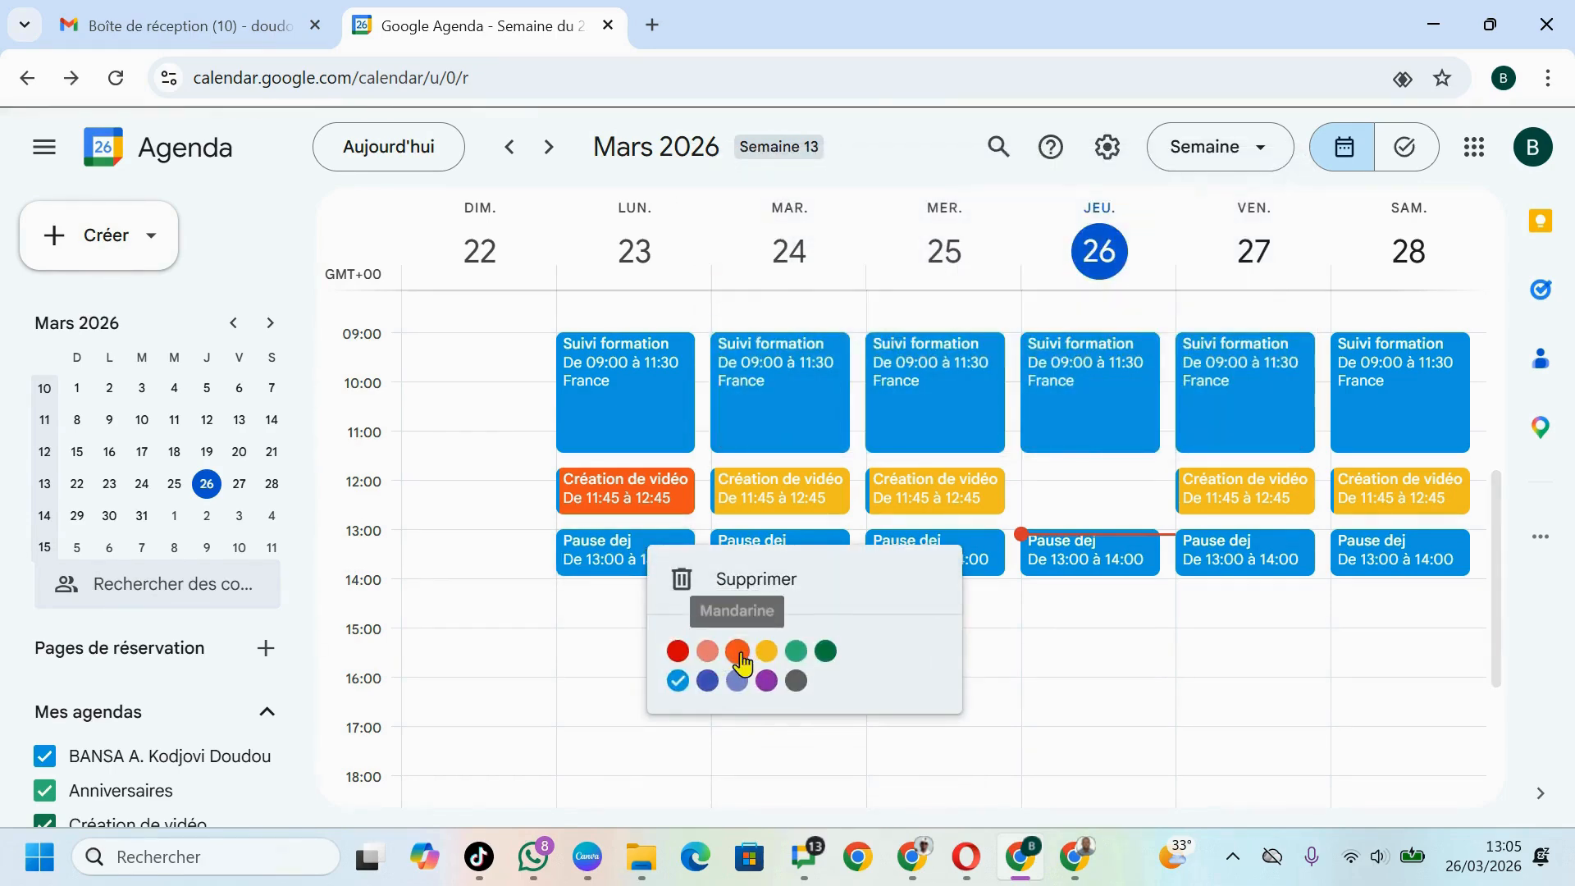
click(796, 657)
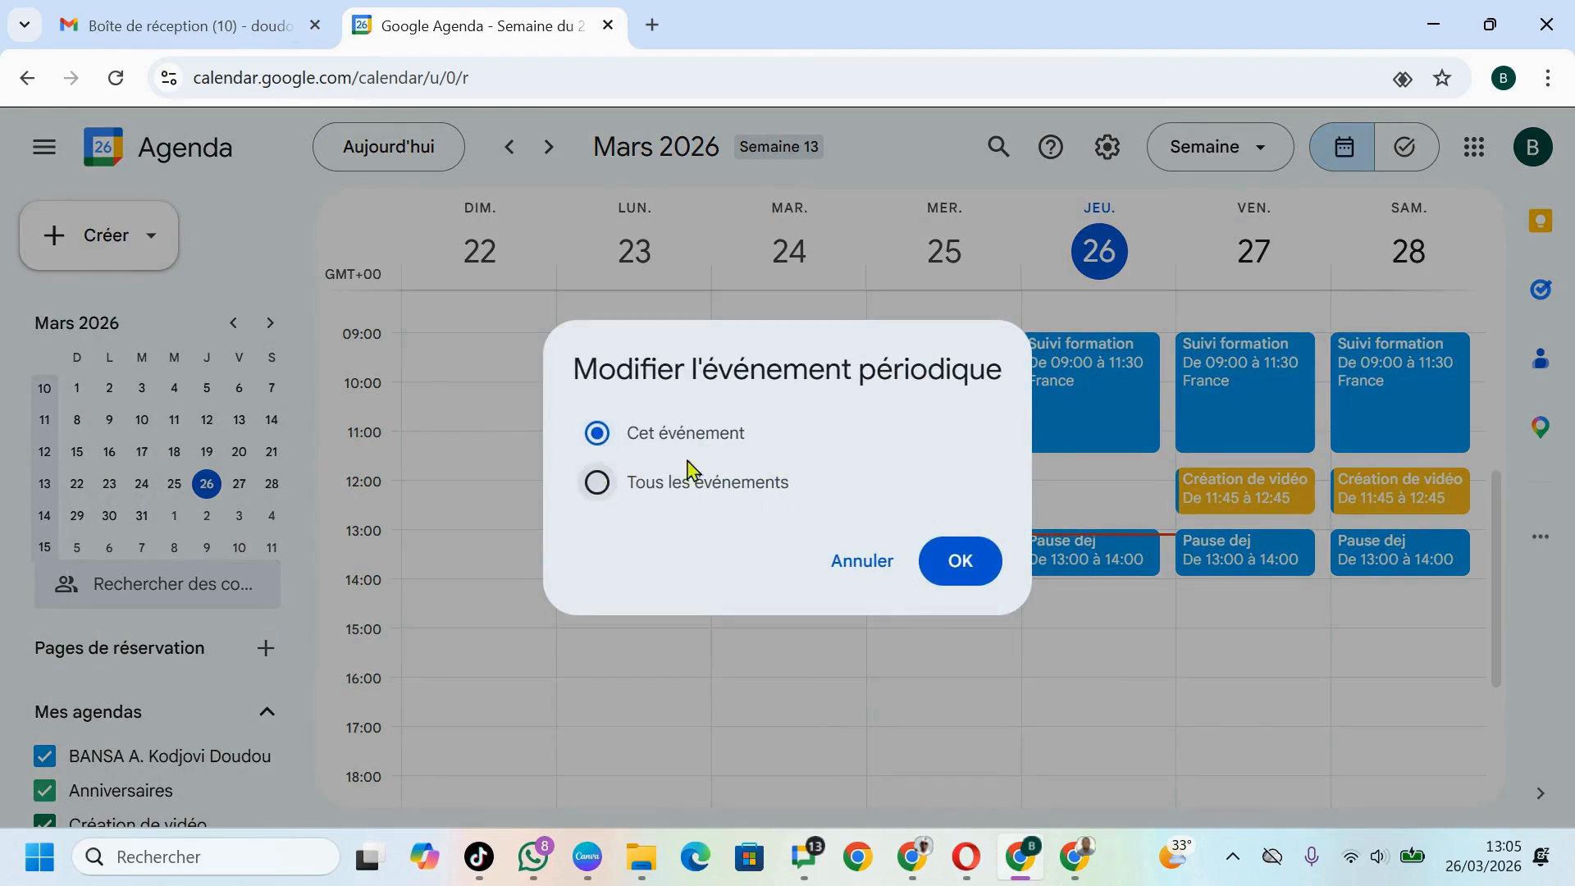
click(950, 574)
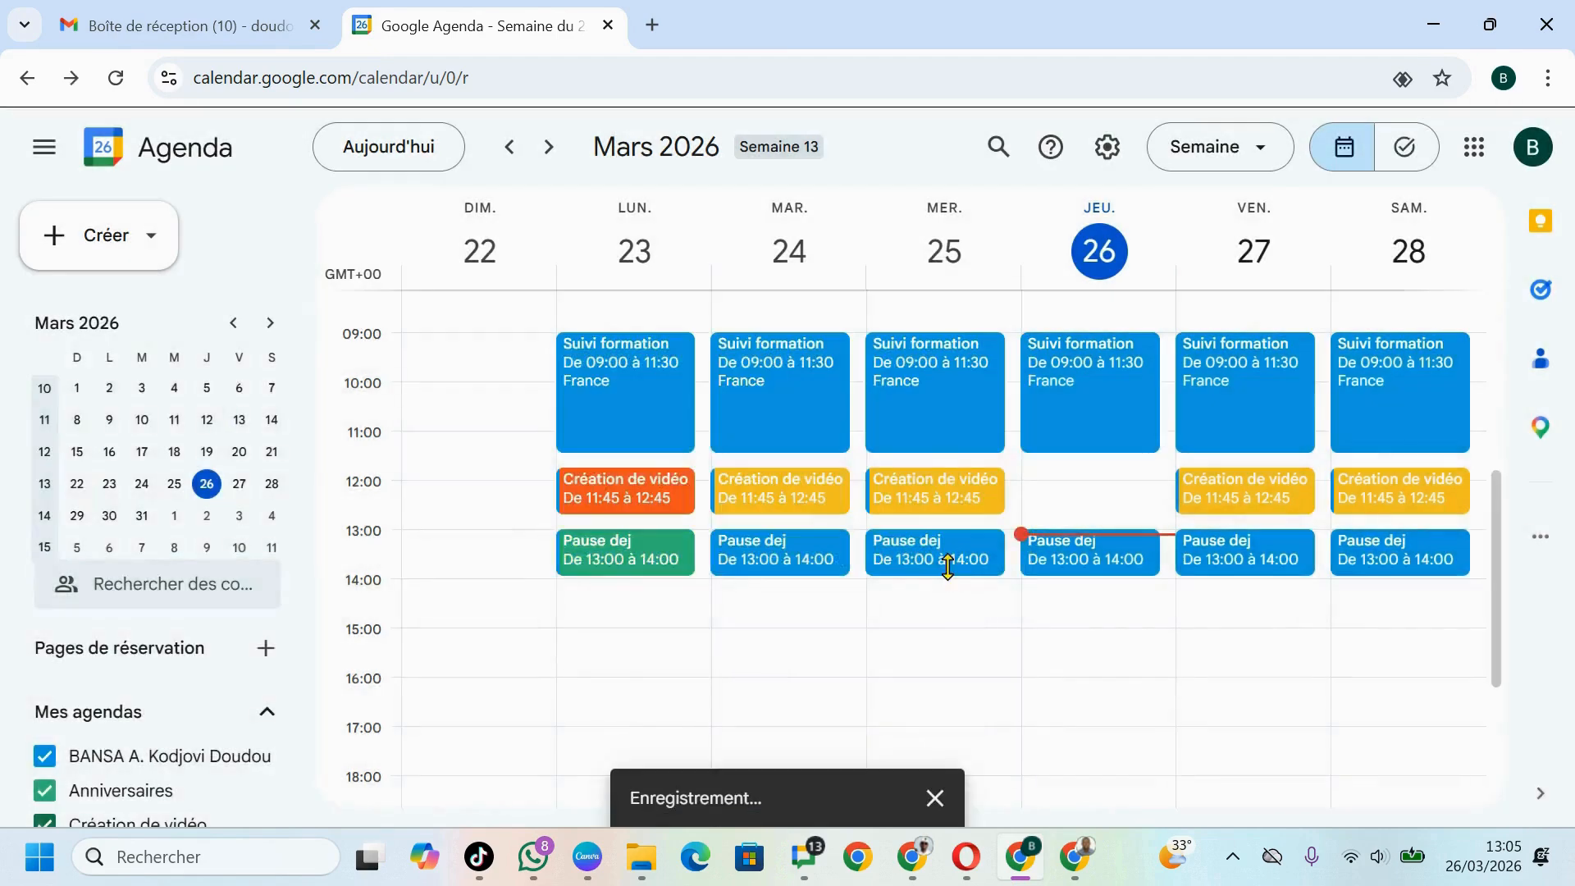
Color Tuesday's "Pause dej" occurrence light green, applying the change to "Cet événement et tous les suivants".
right_click(751, 568)
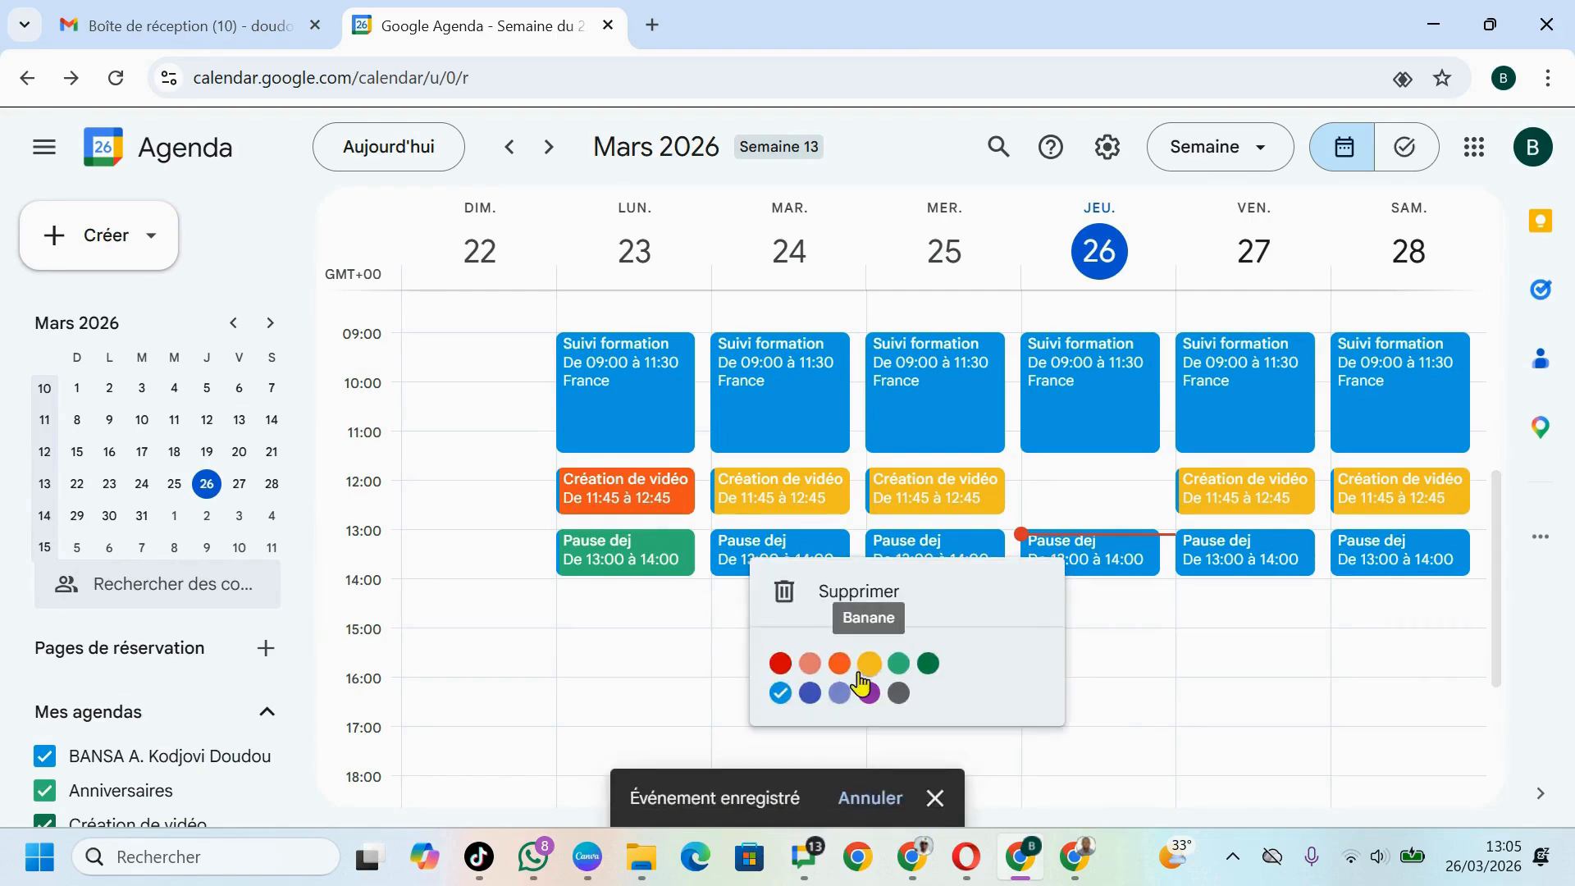
click(898, 666)
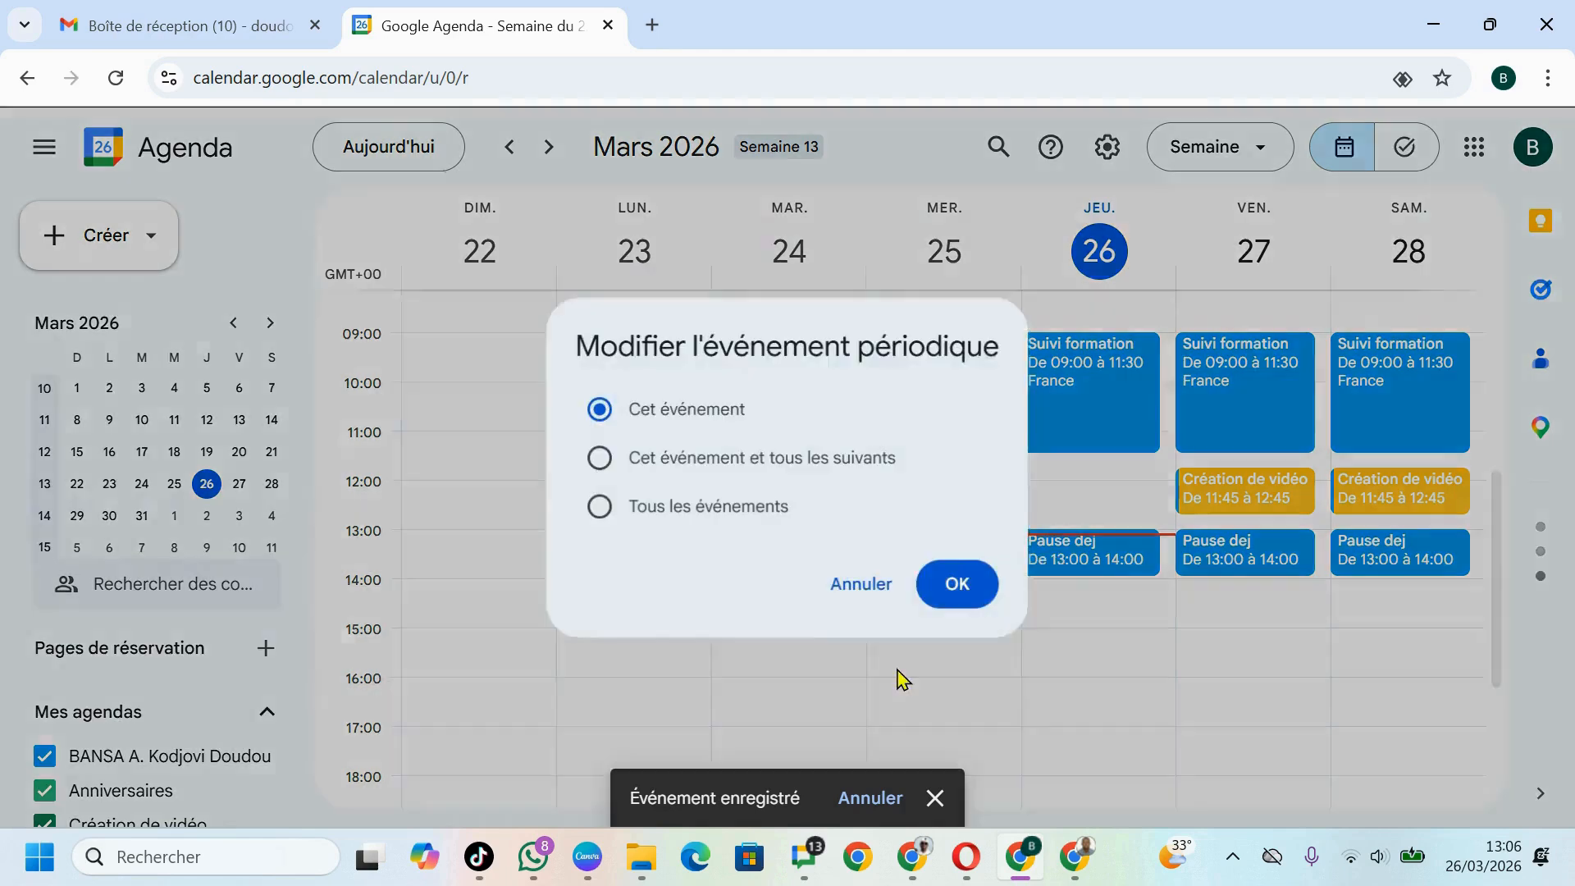
click(604, 460)
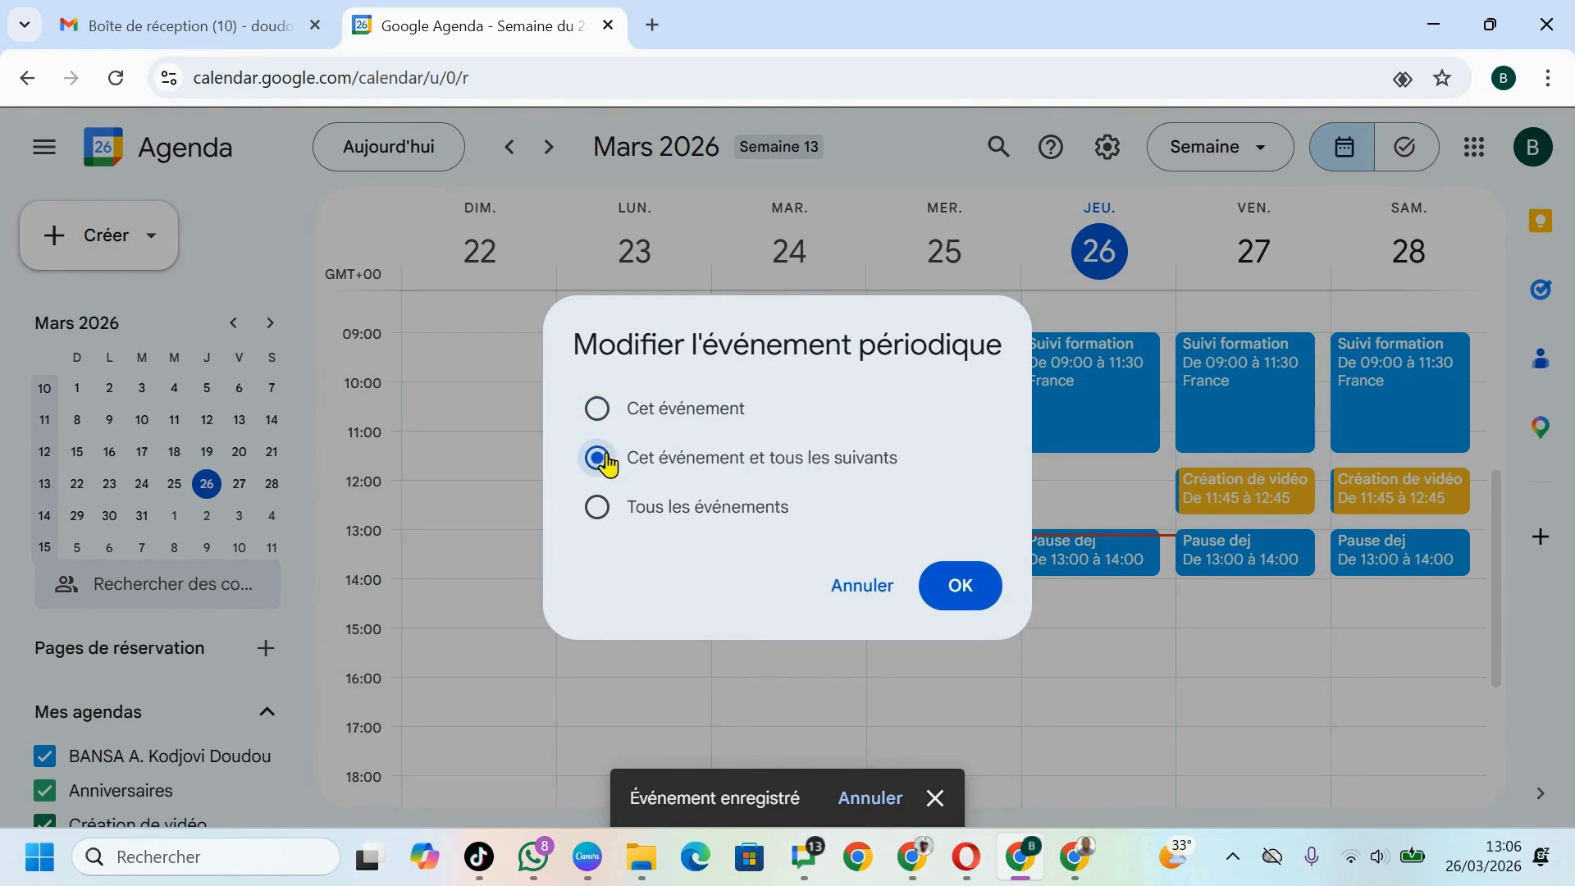
click(960, 585)
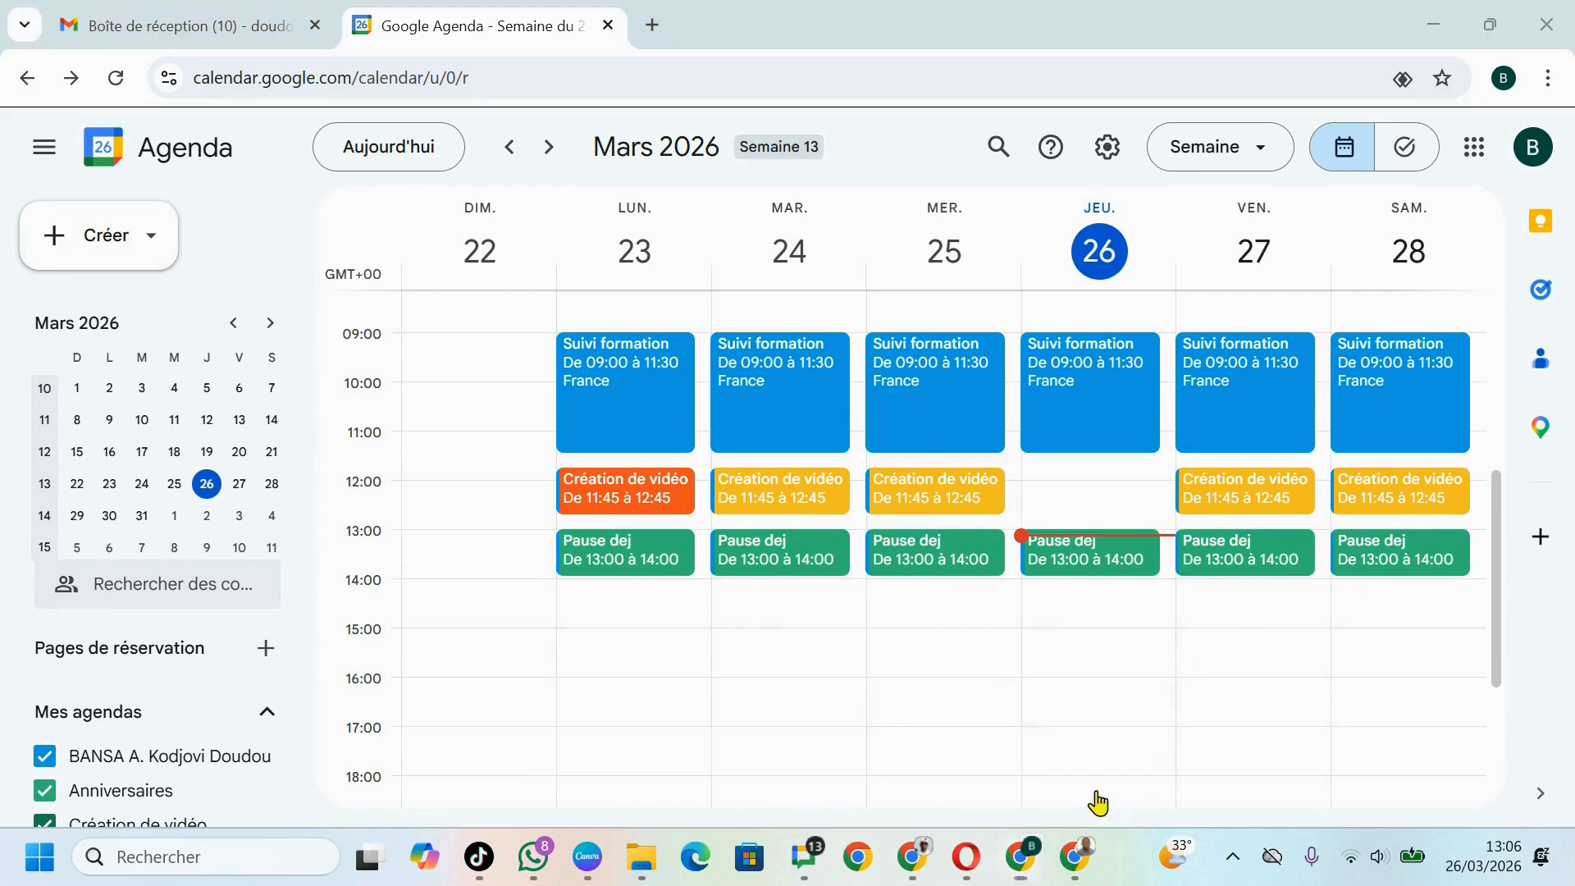
Create a new event titled "Lecture".
scroll(1124, 792, down, 1)
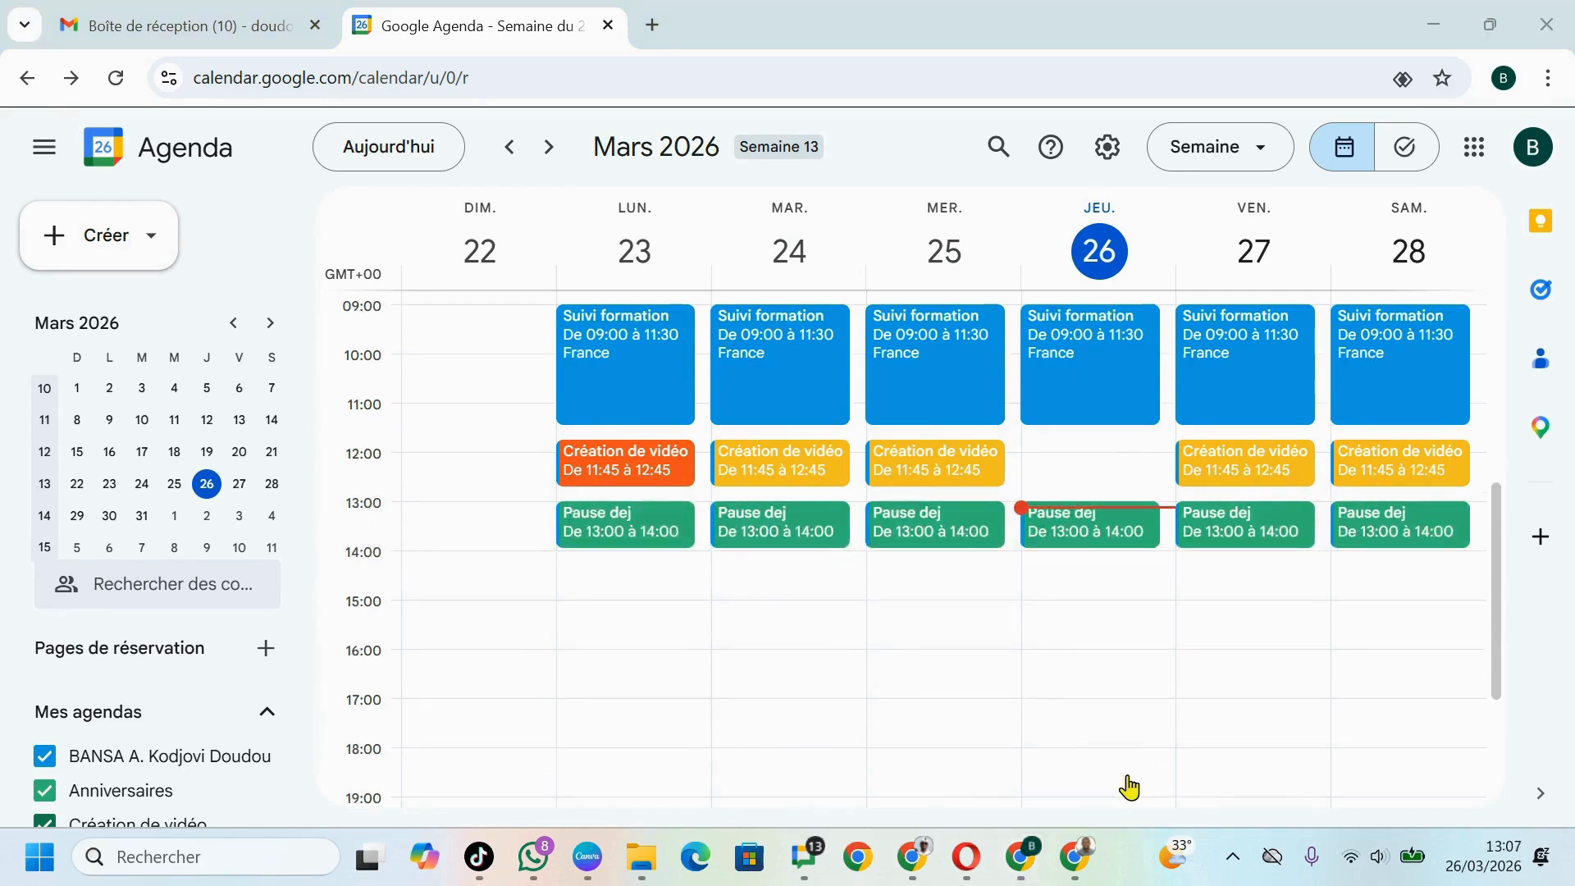
click(102, 238)
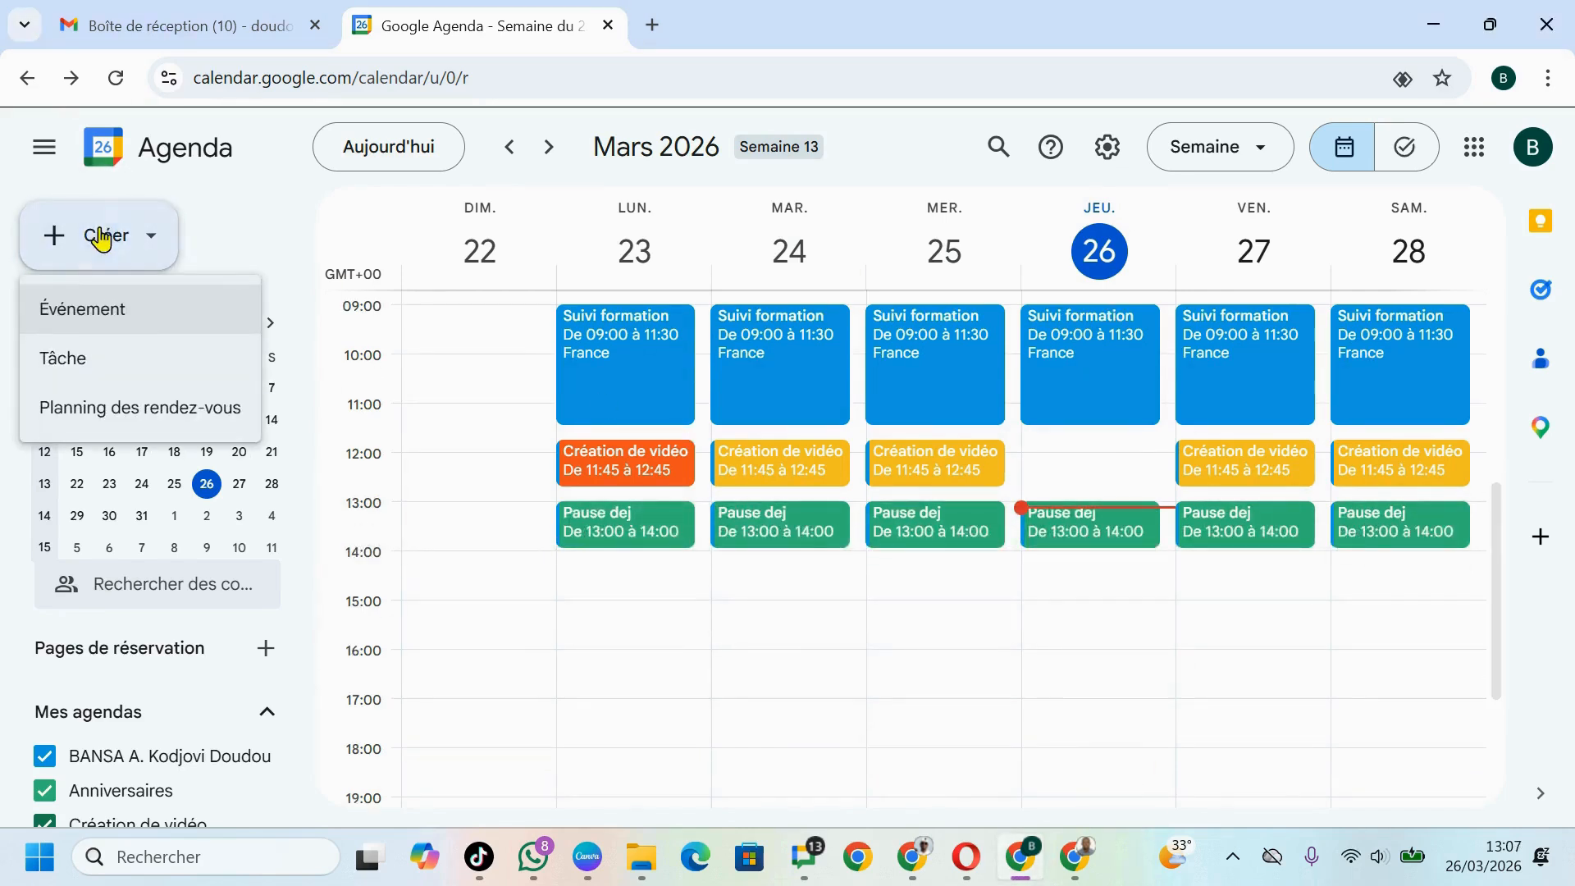
click(91, 323)
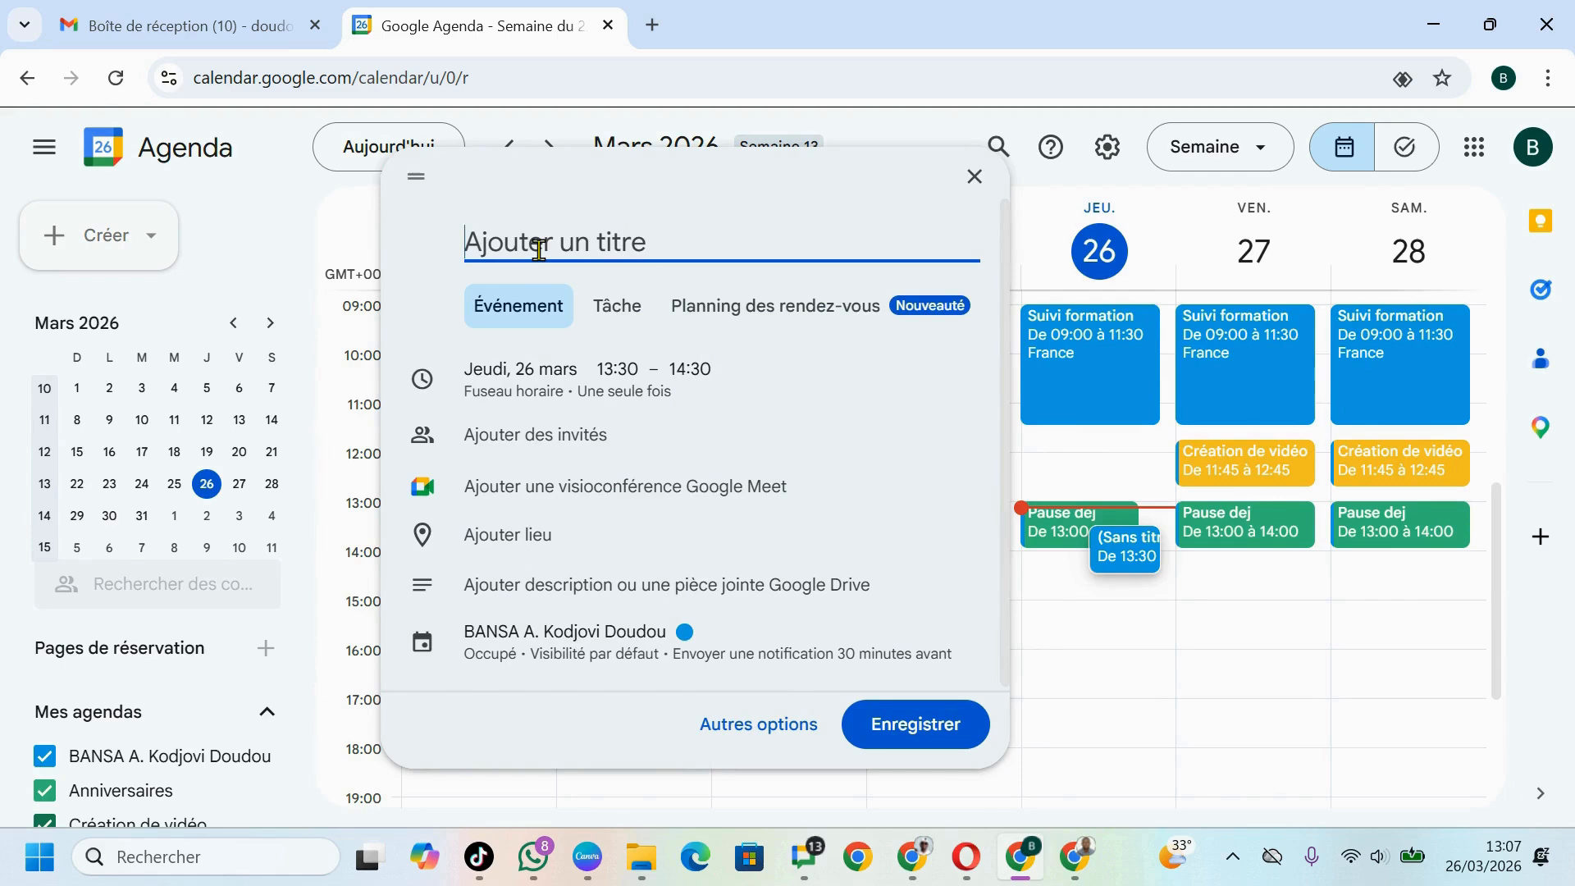
text(S)
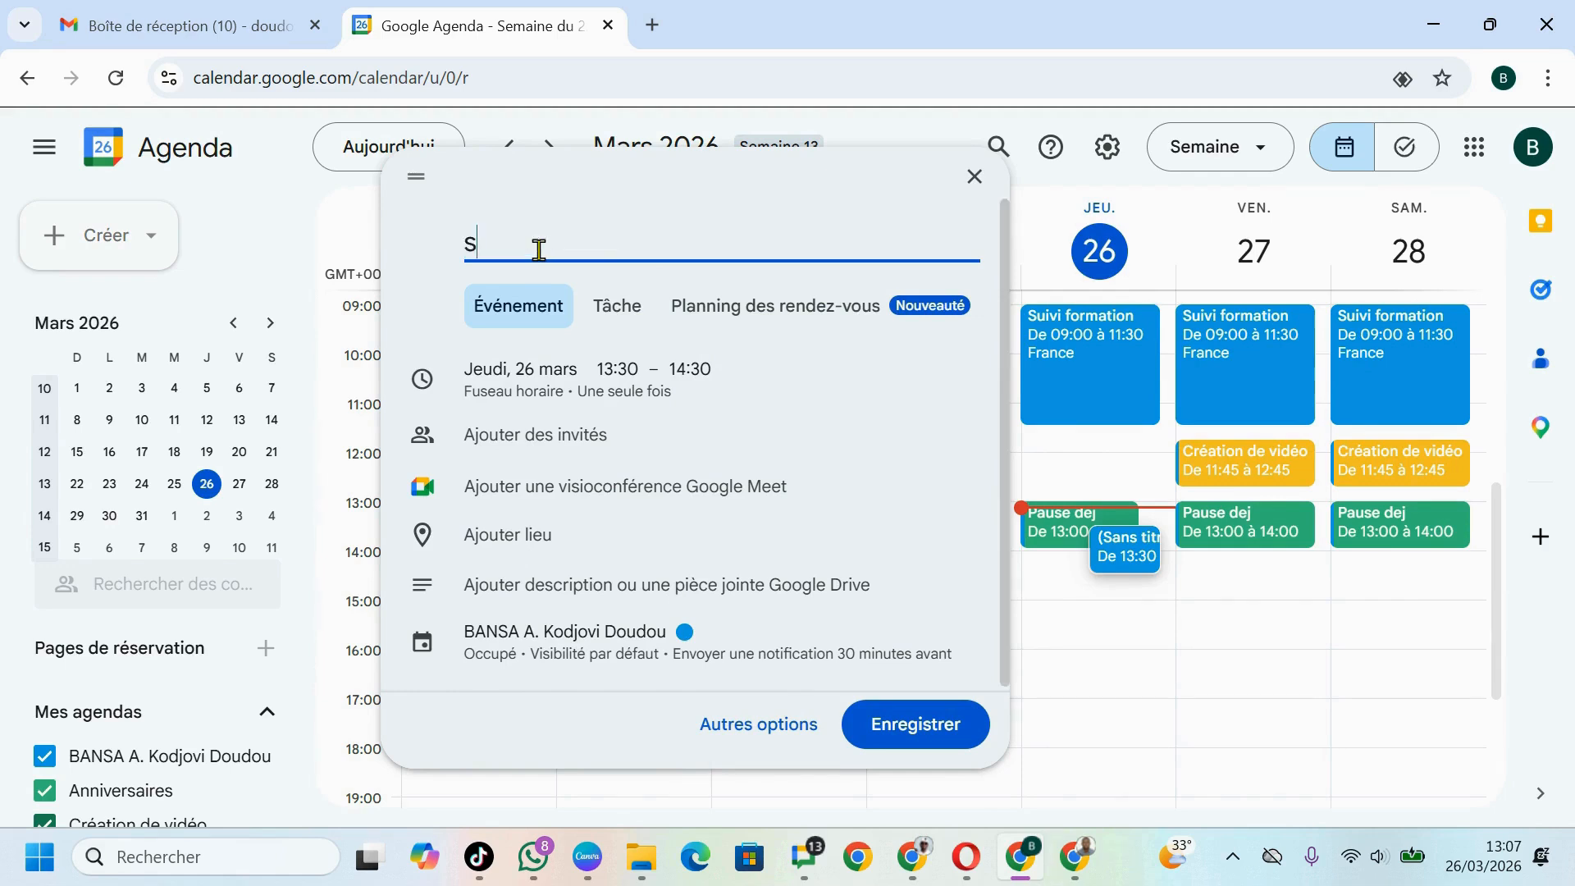
key(BackSpace)
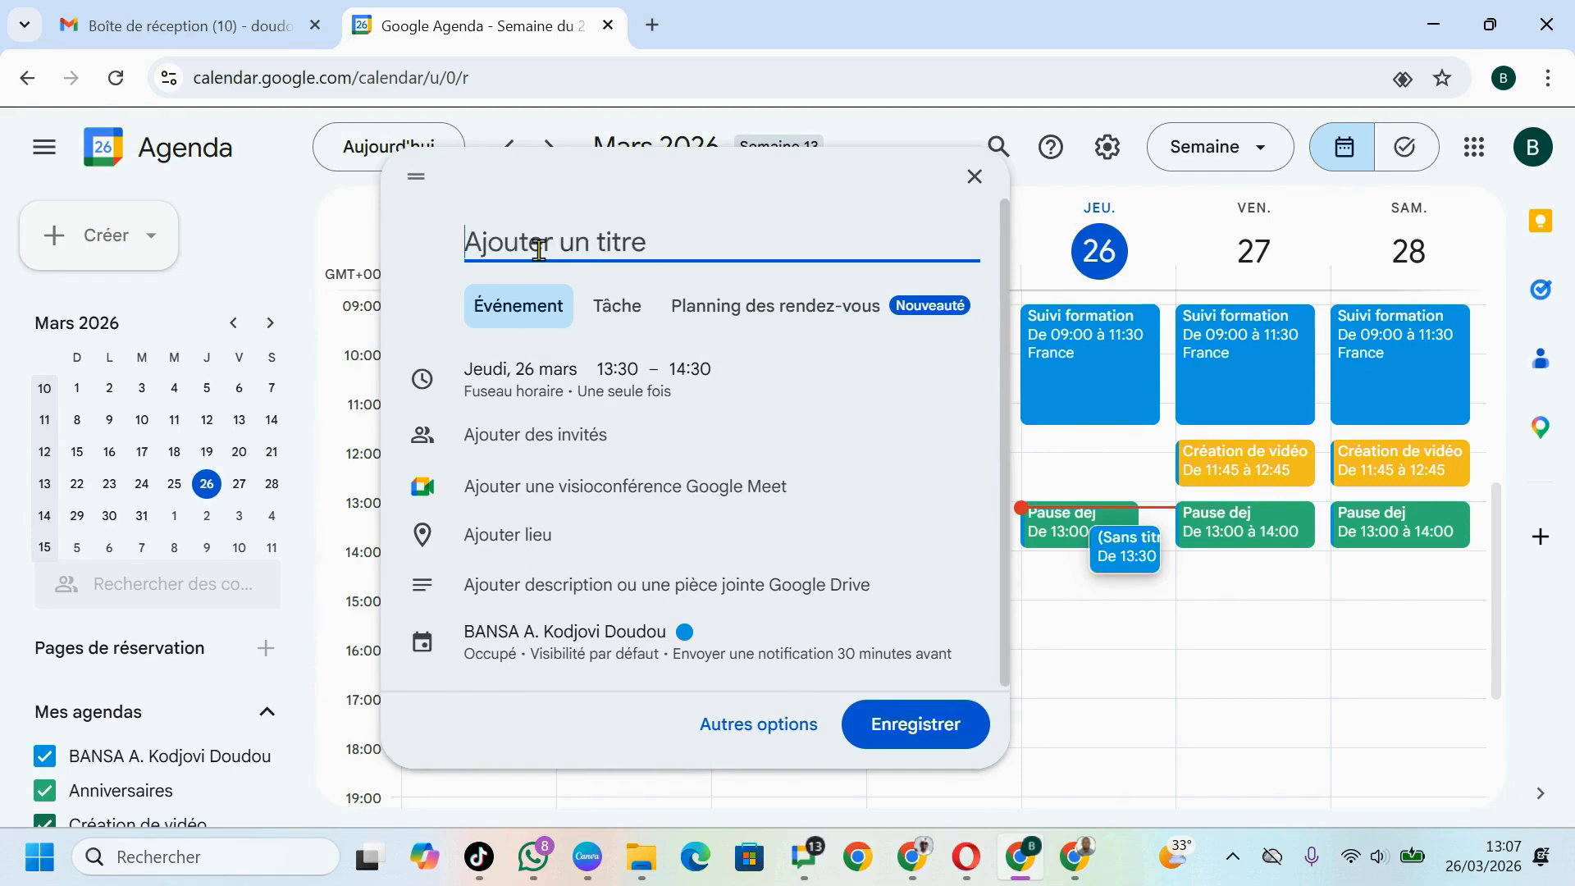
text(LECTUR)
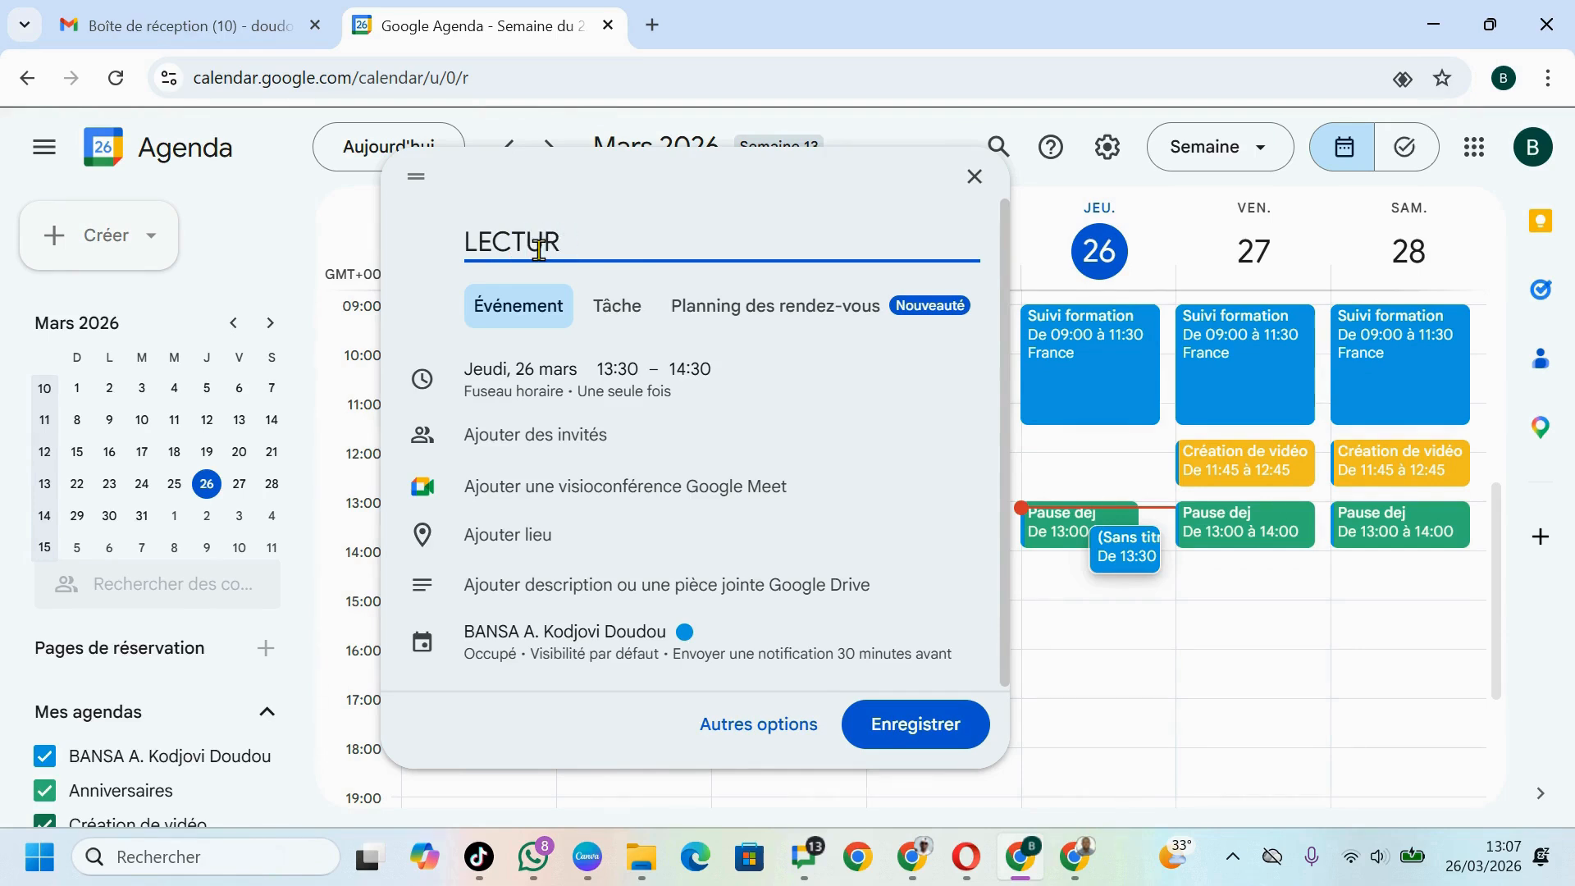
key(BackSpace)
key(BackSpace)
key(BackSpace)
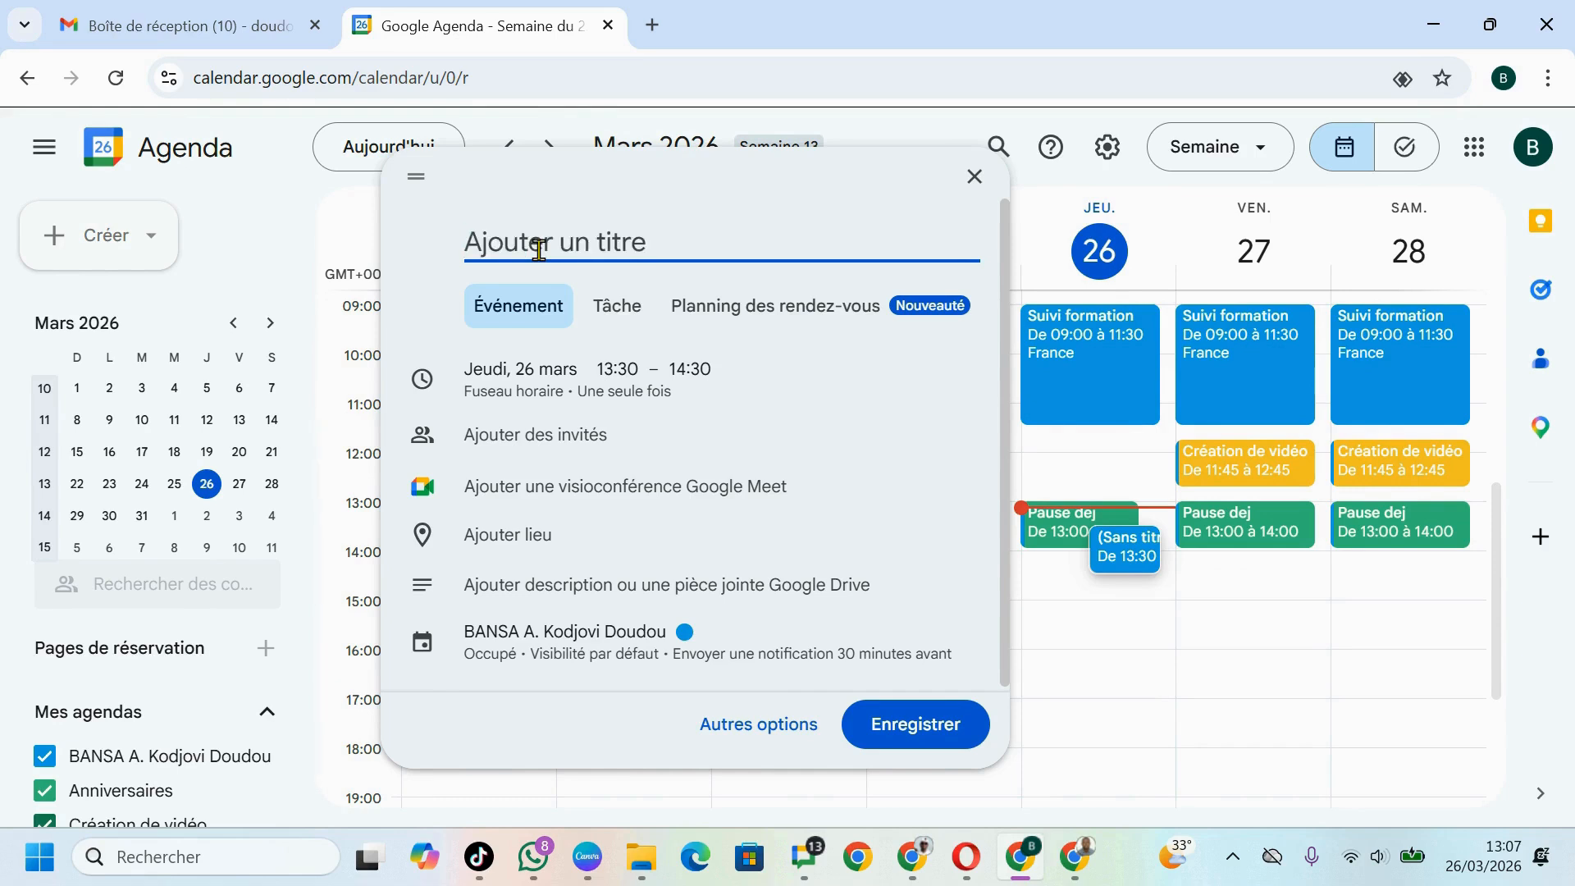
text(Lecture)
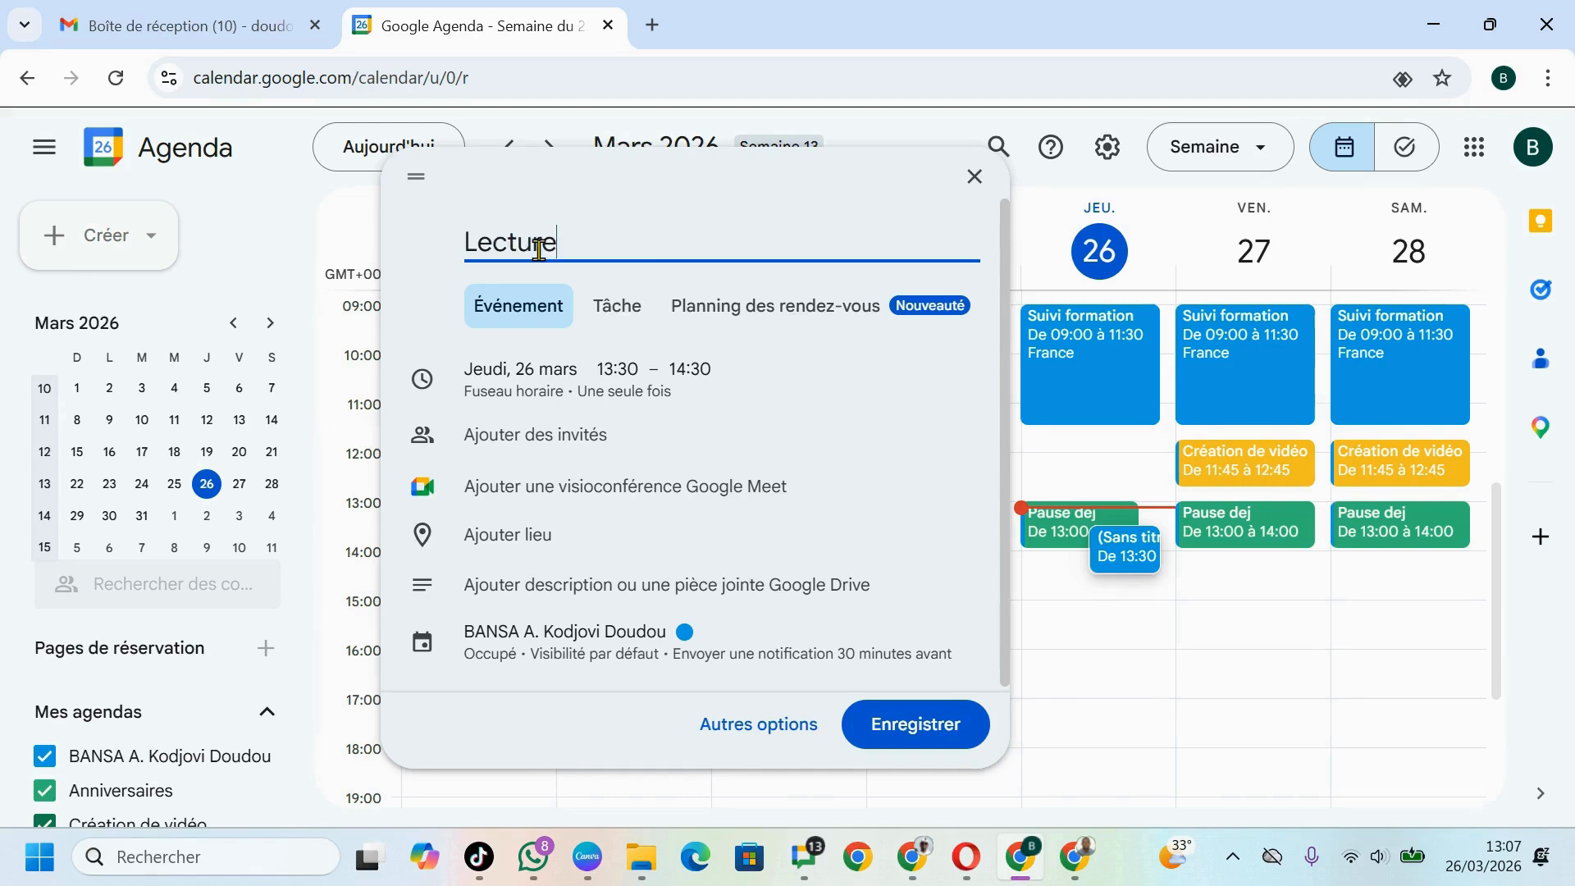
Schedule the "Lecture" event on lundi 23 mars from 14:15 to 17:45.
click(518, 379)
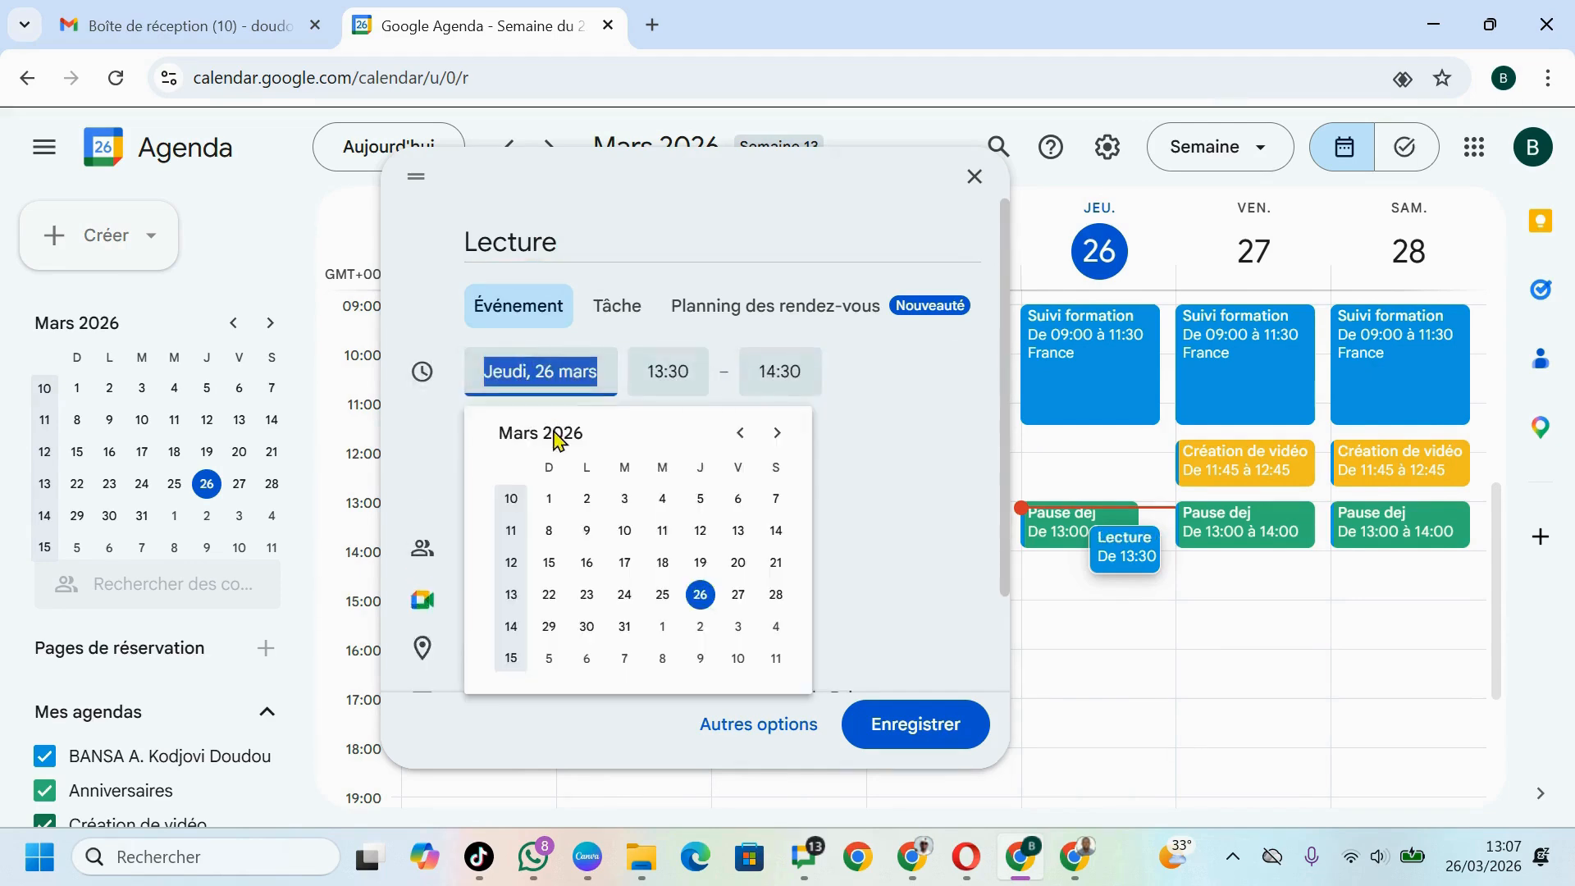
click(586, 595)
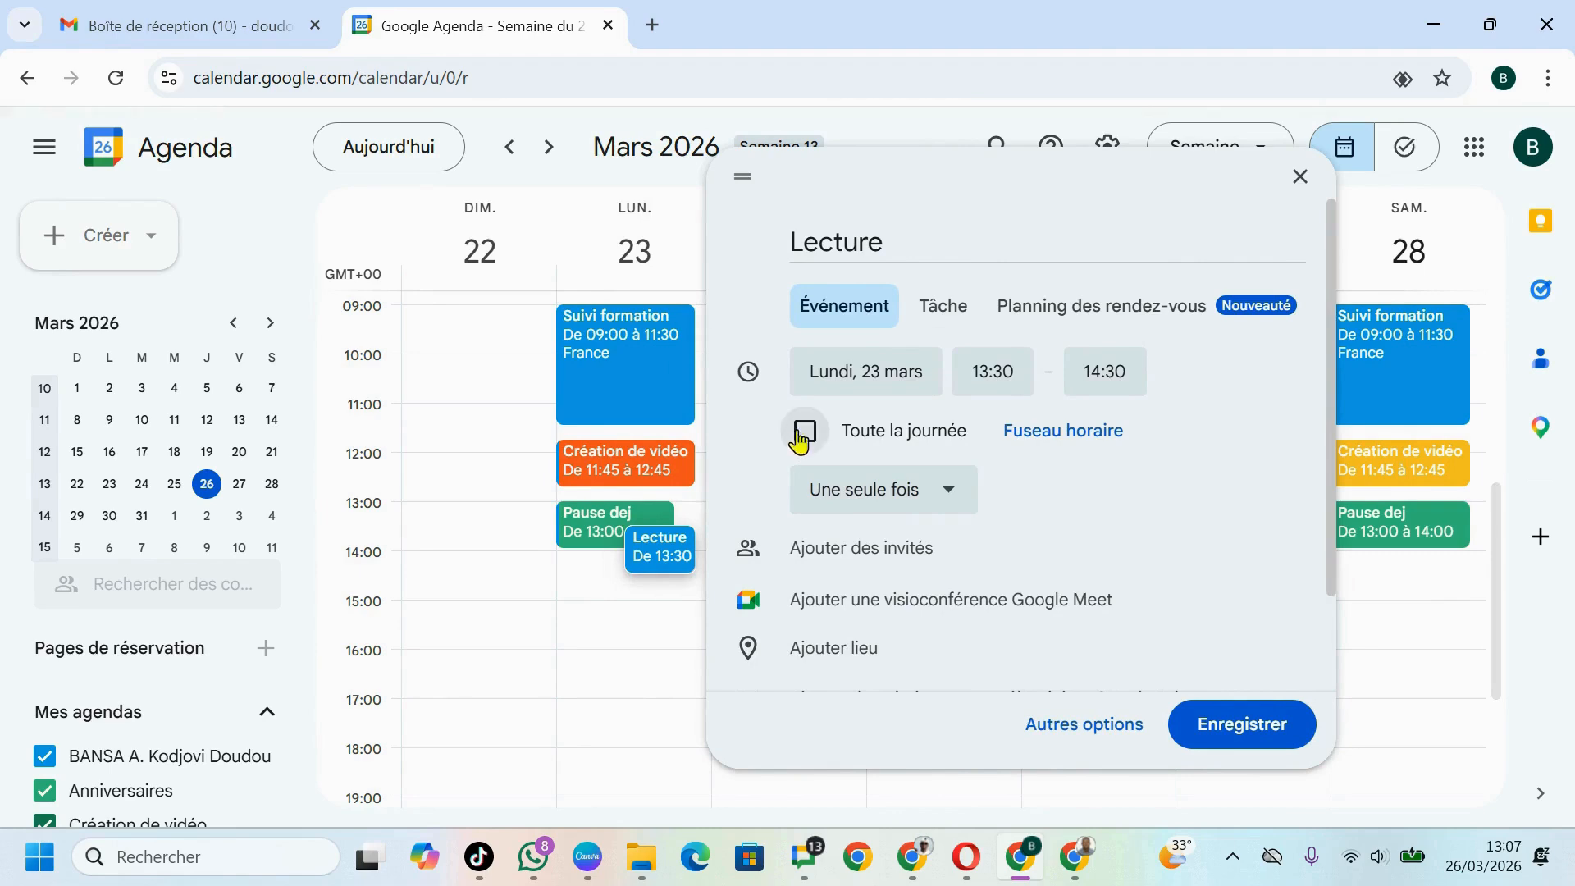
click(1016, 385)
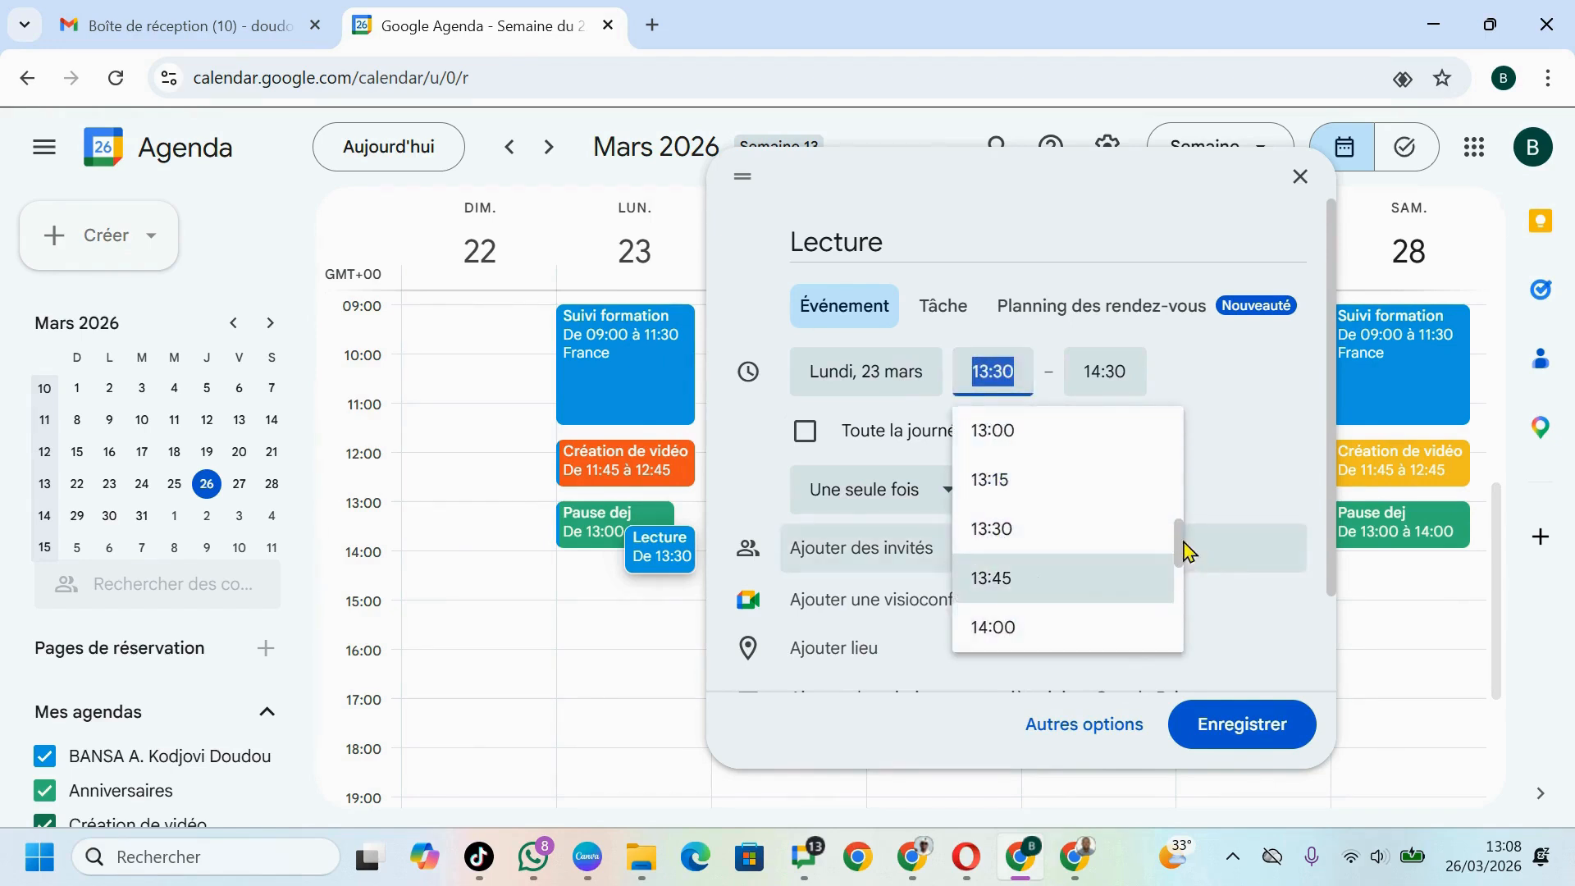
scroll(1181, 551, down, 1)
drag(1180, 542, 1179, 548)
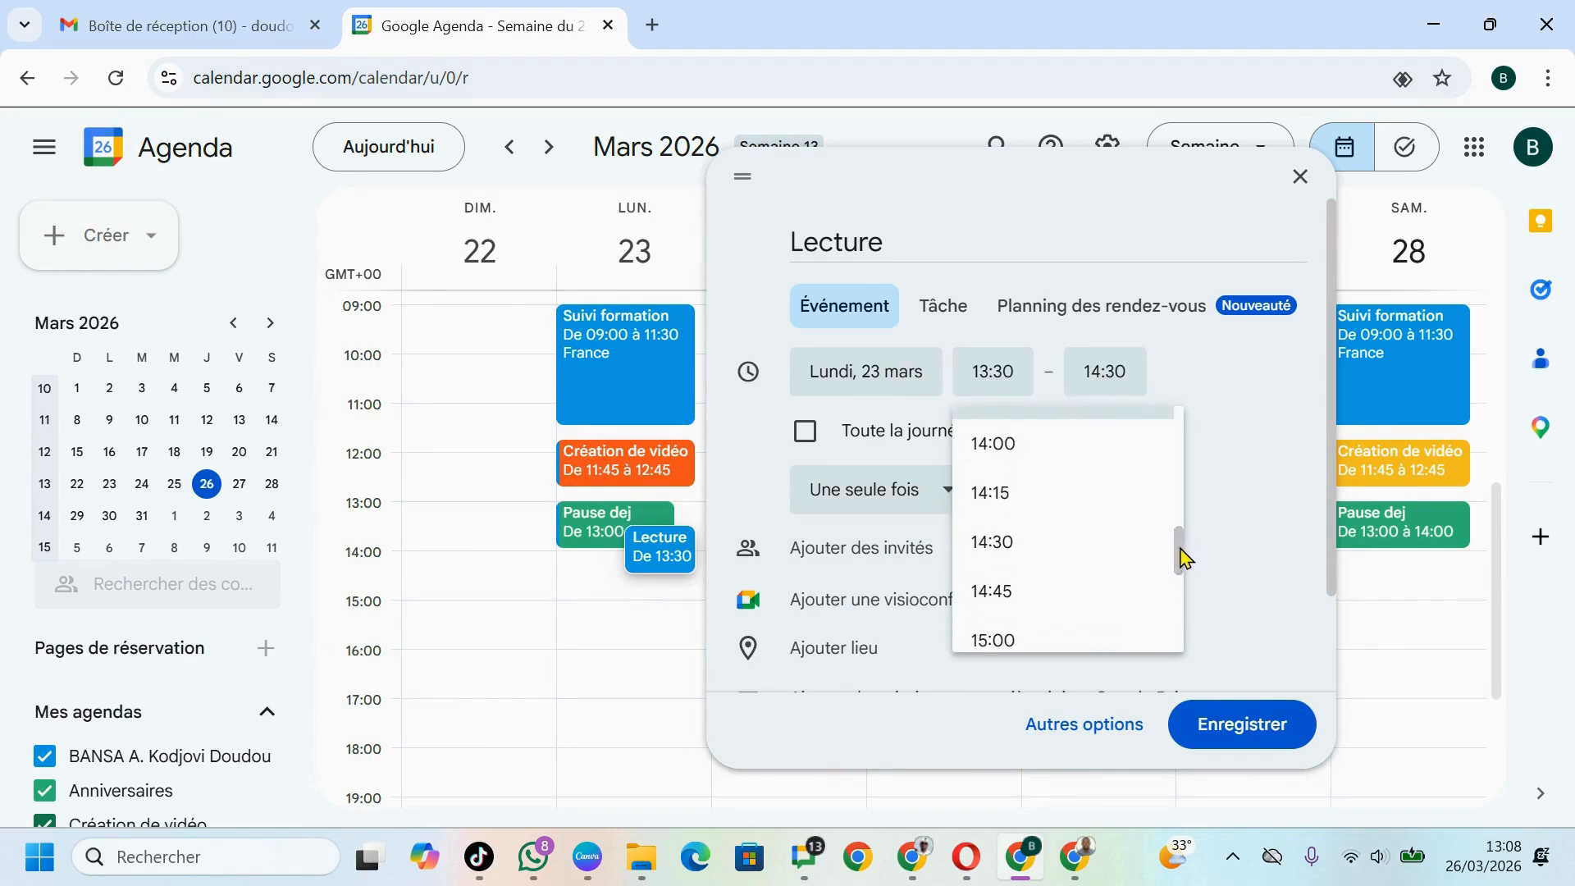
click(994, 494)
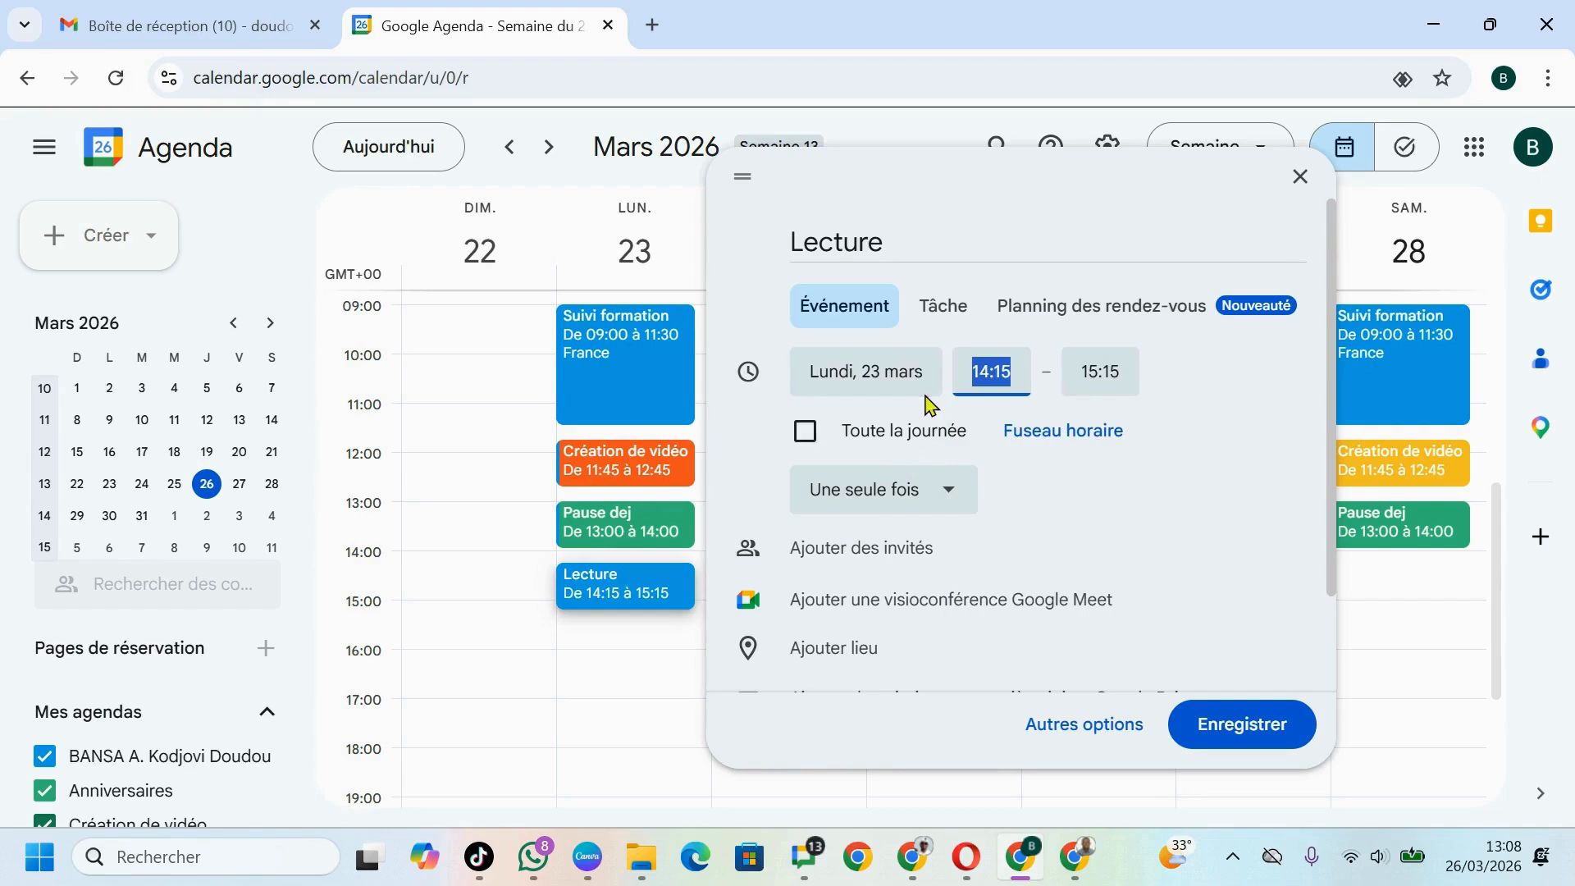
click(1099, 371)
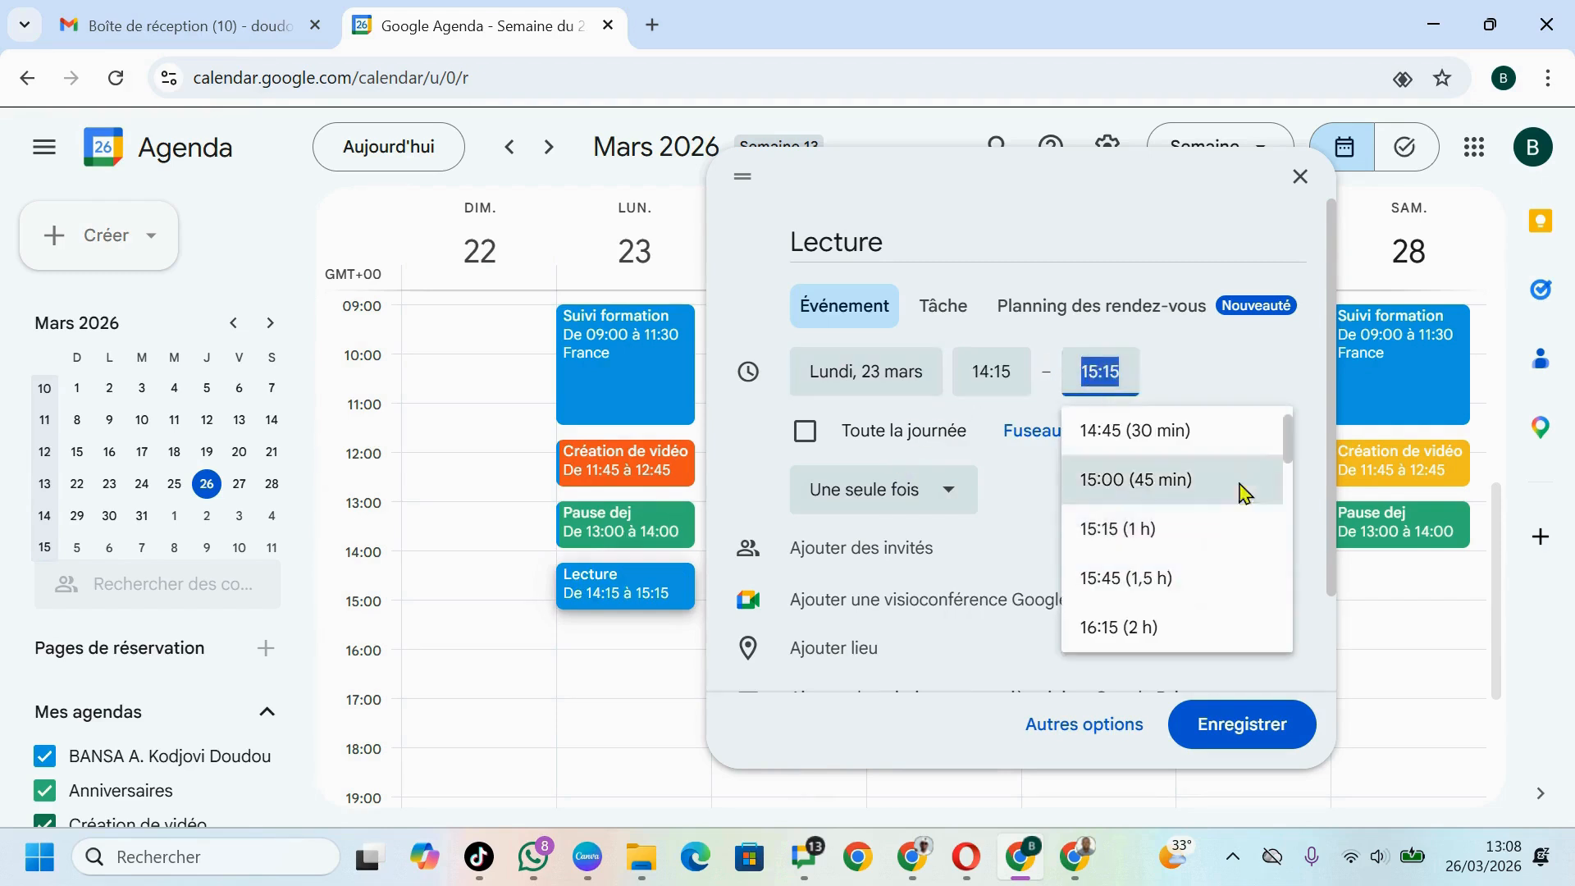
drag(1293, 441, 1292, 475)
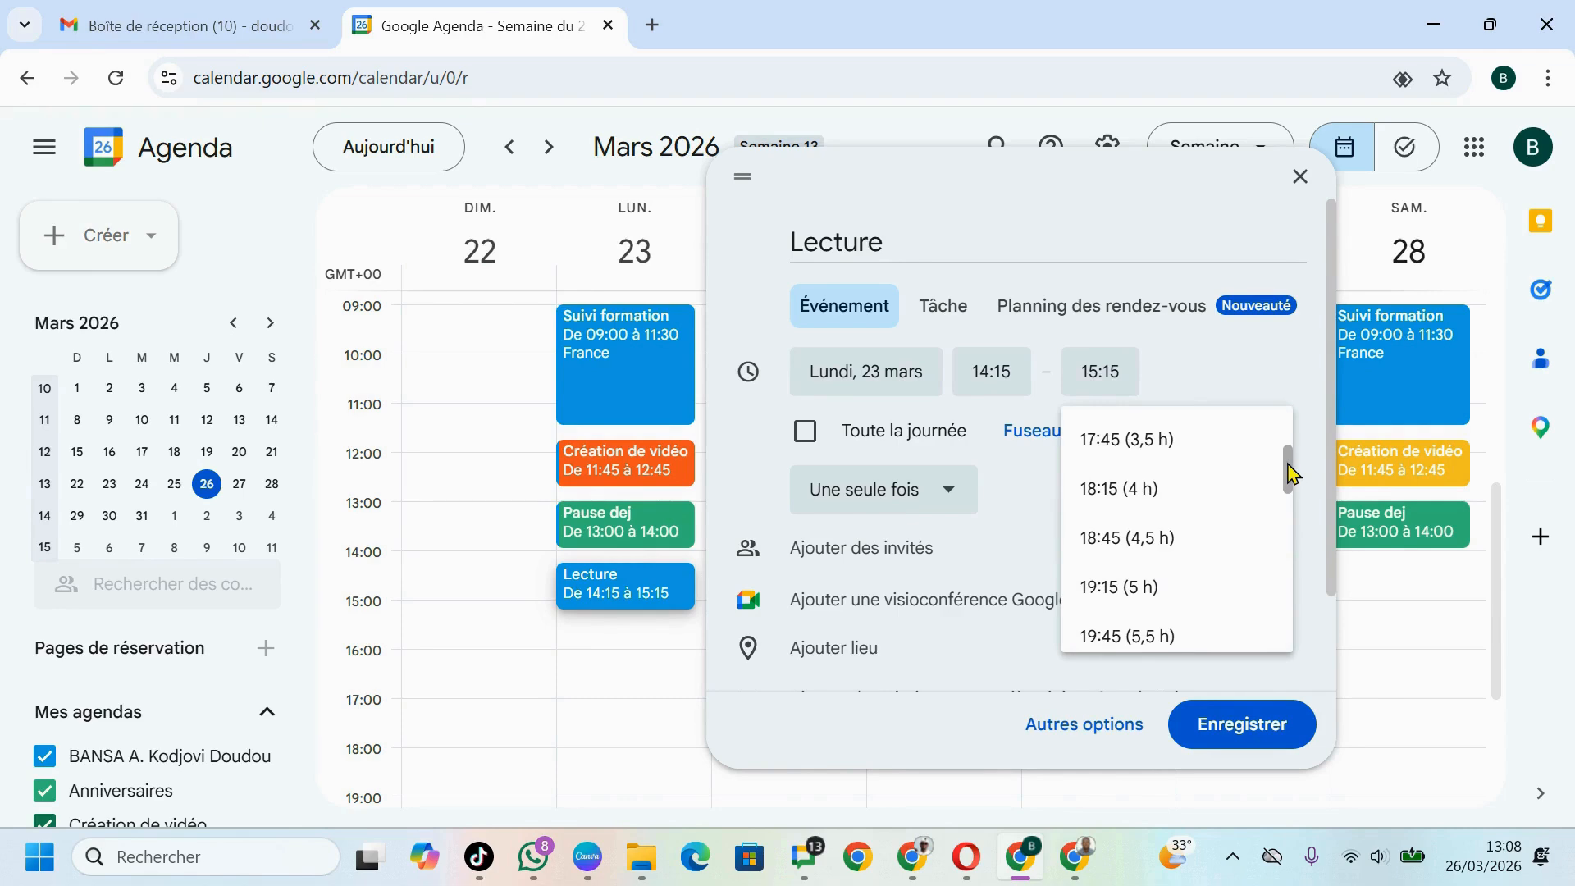
click(1083, 438)
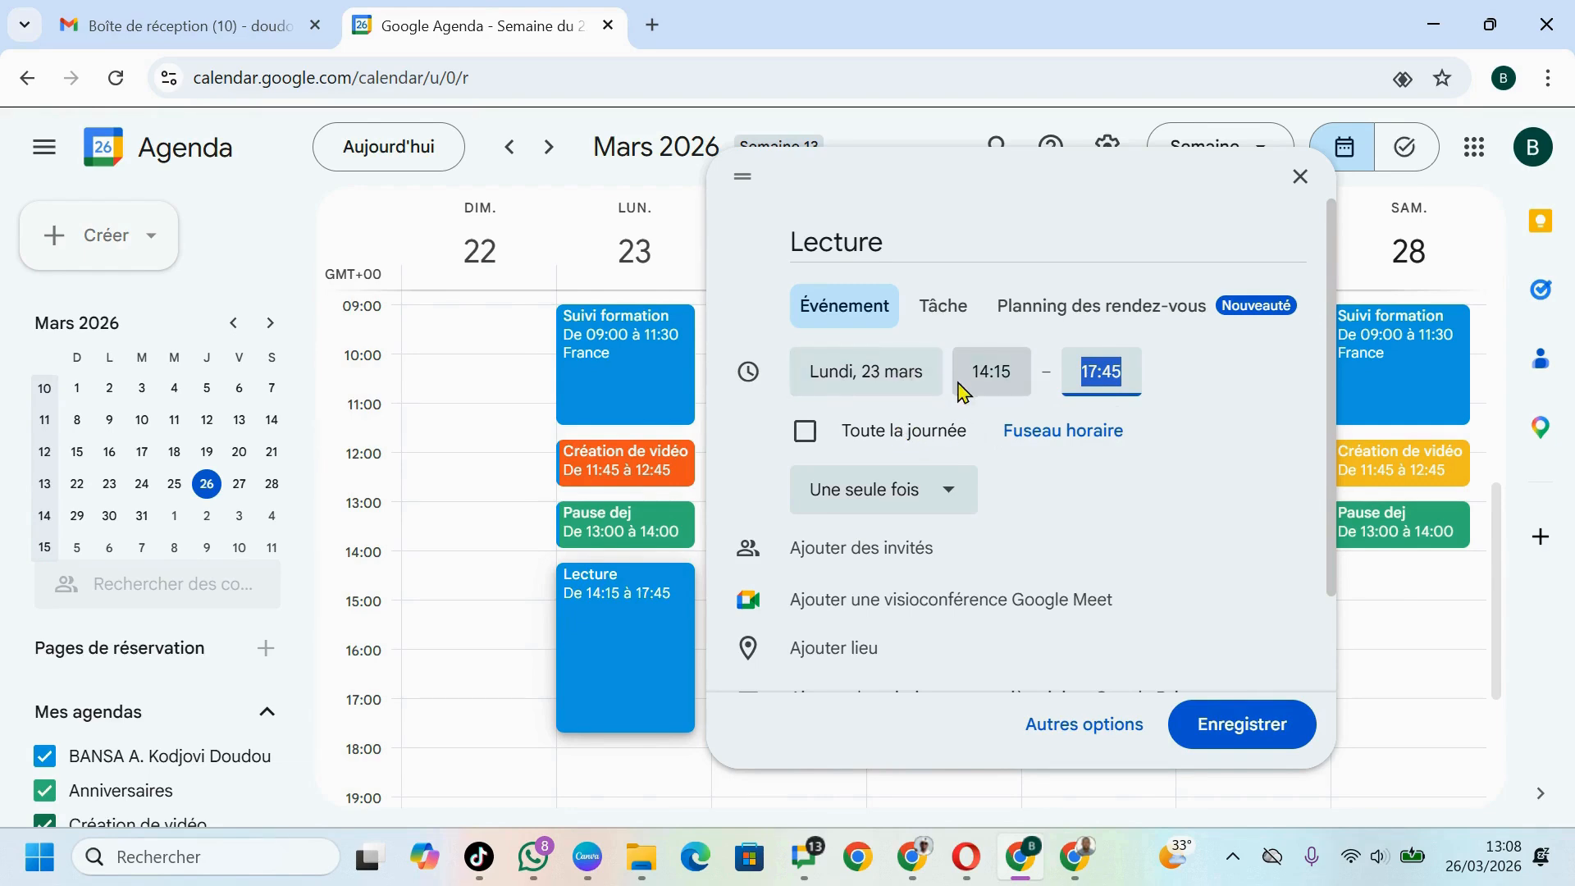
Set a custom weekly recurrence for "Lecture" on Monday, Wednesday and Friday.
click(943, 492)
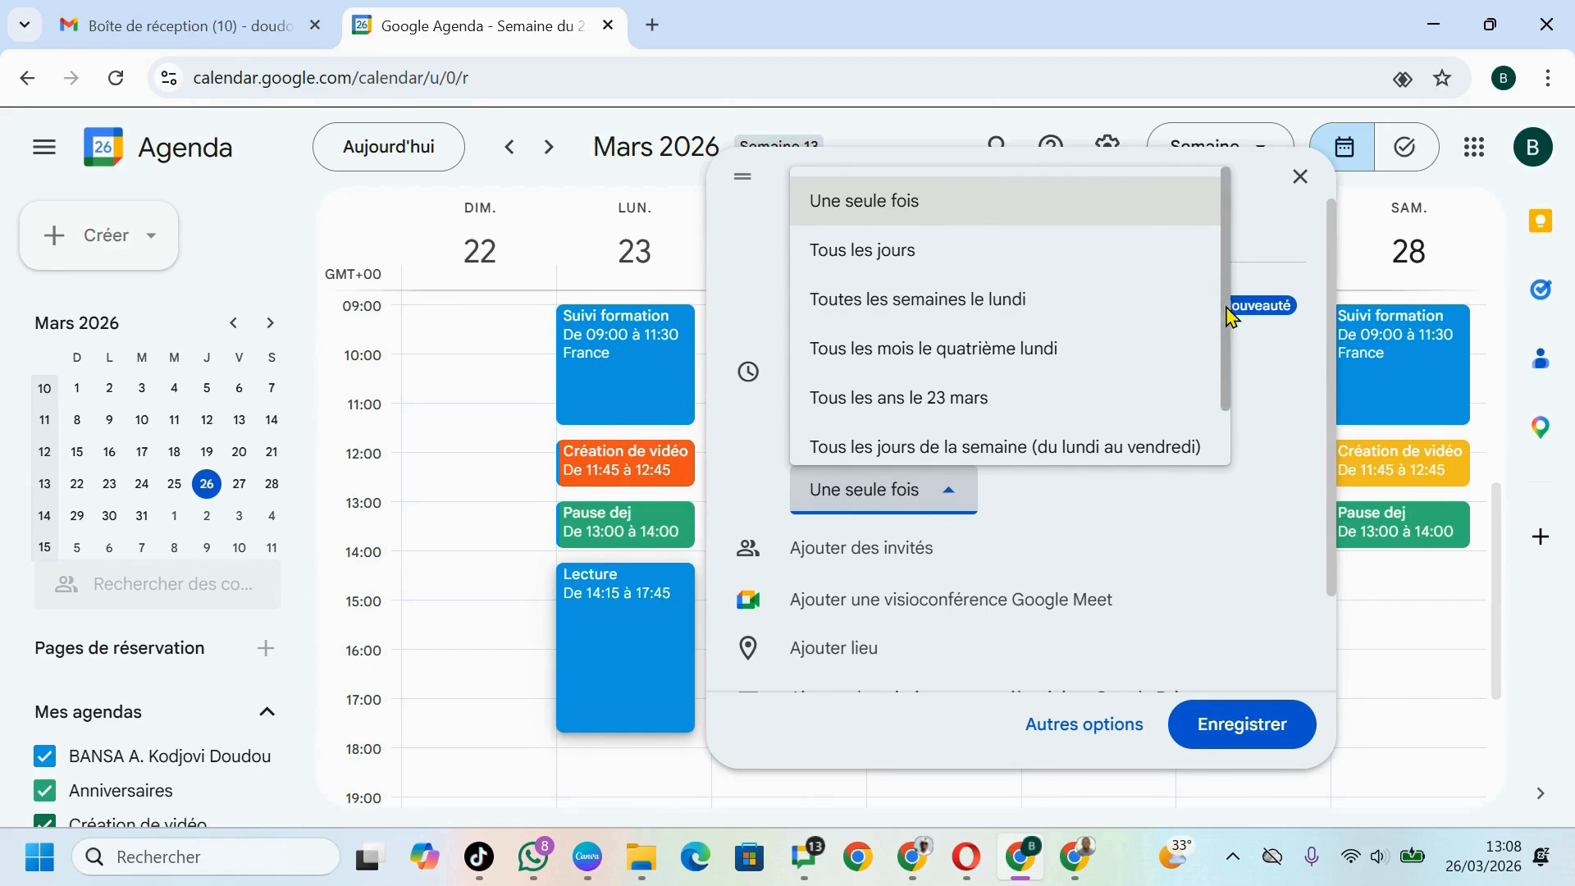
drag(1226, 310, 1242, 381)
click(912, 435)
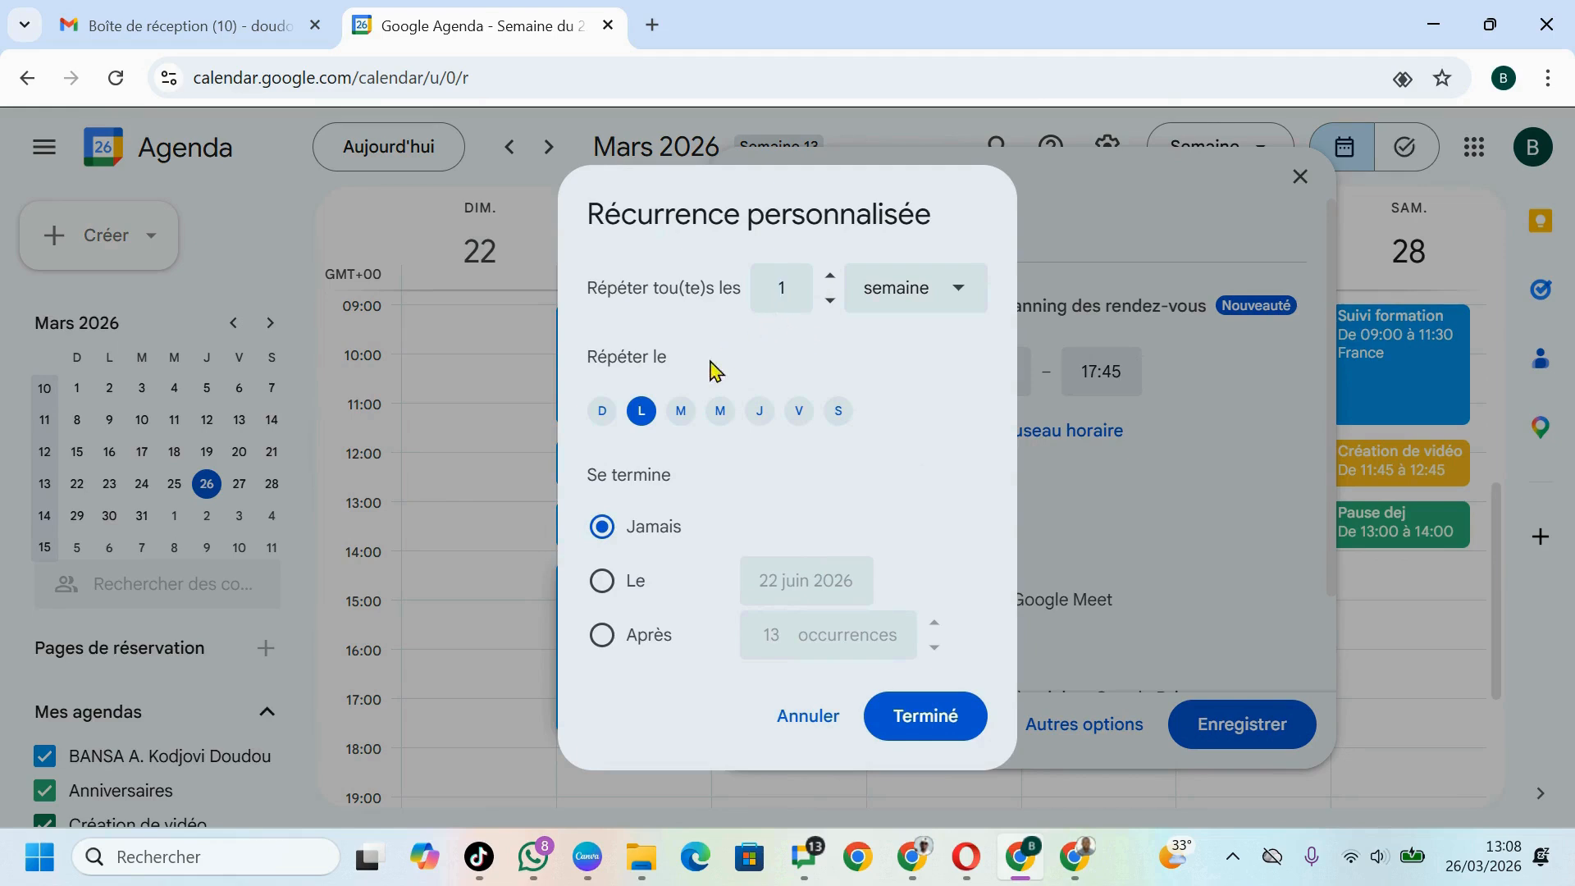
click(722, 410)
click(797, 416)
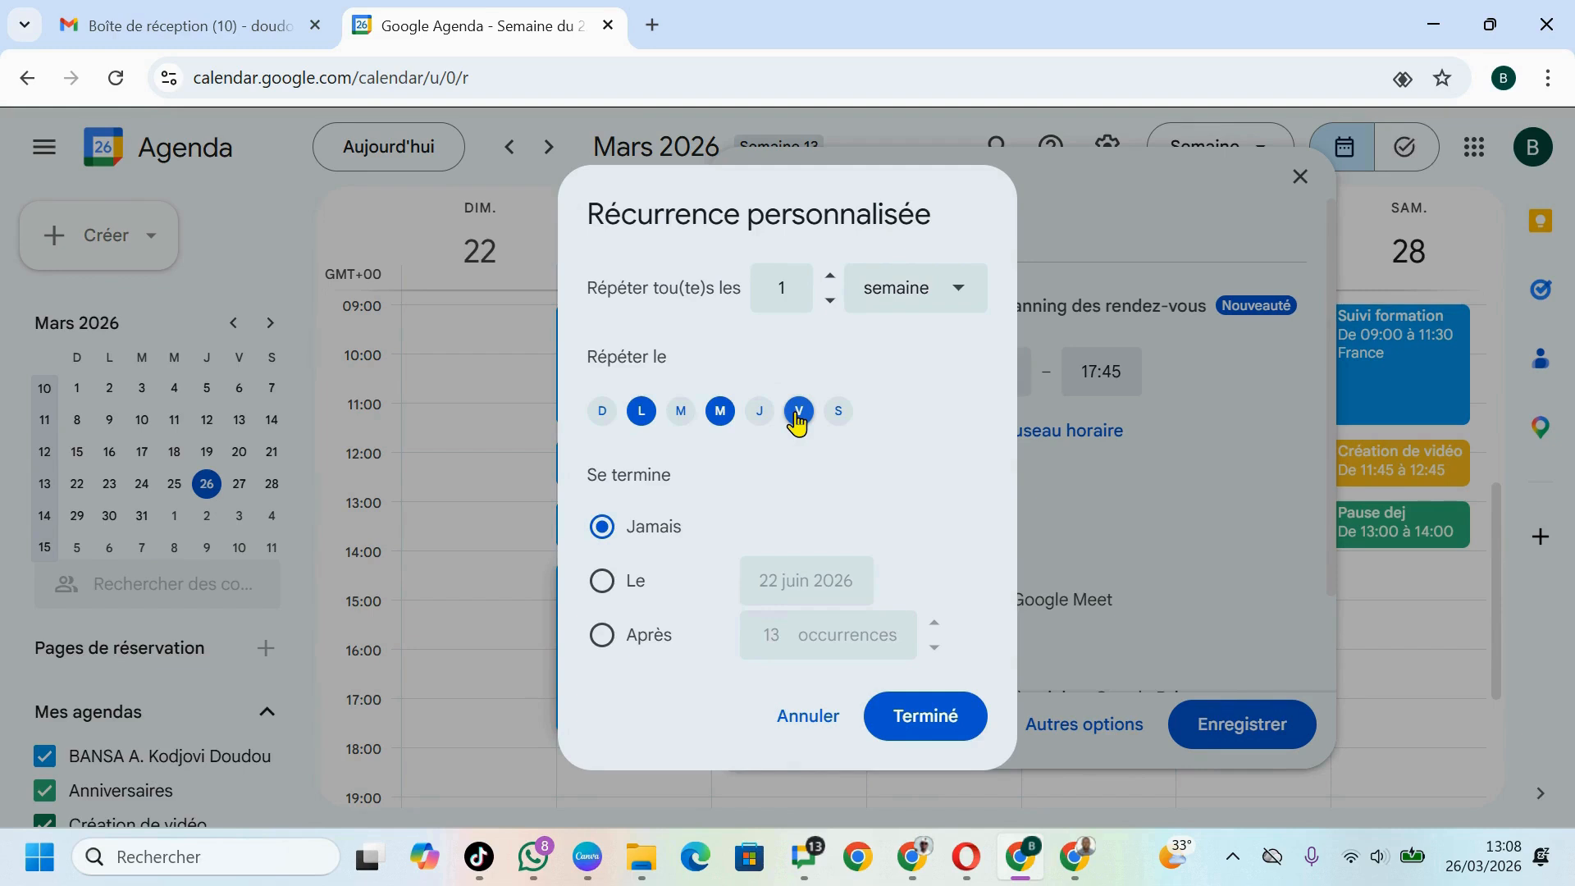
End the "Lecture" recurrence on 27 mars 2026 and save the event.
click(601, 581)
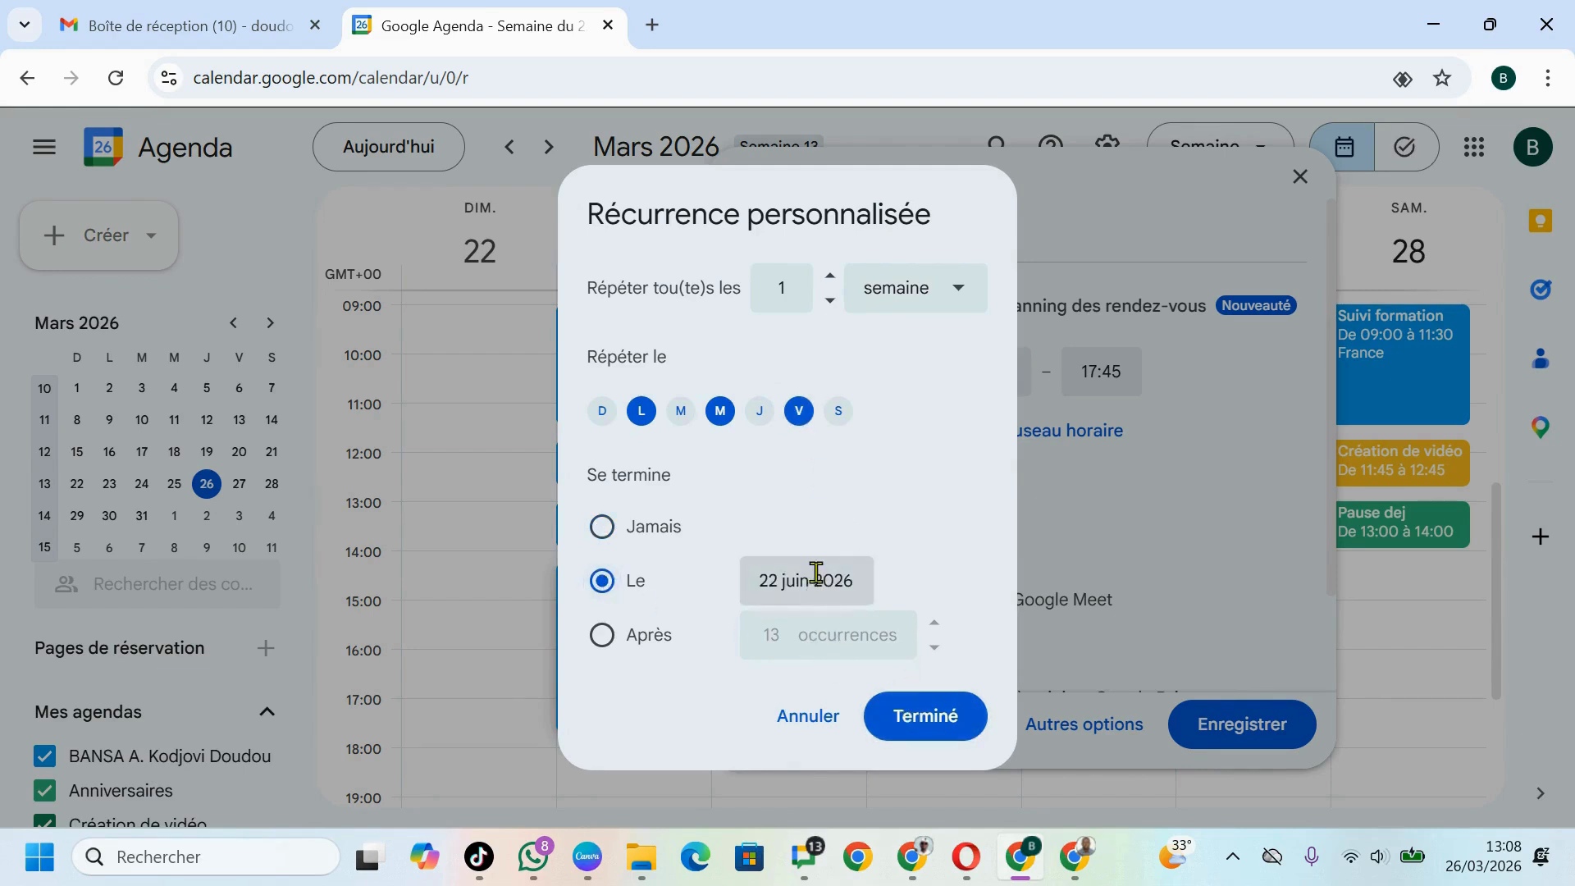
click(815, 577)
click(1014, 287)
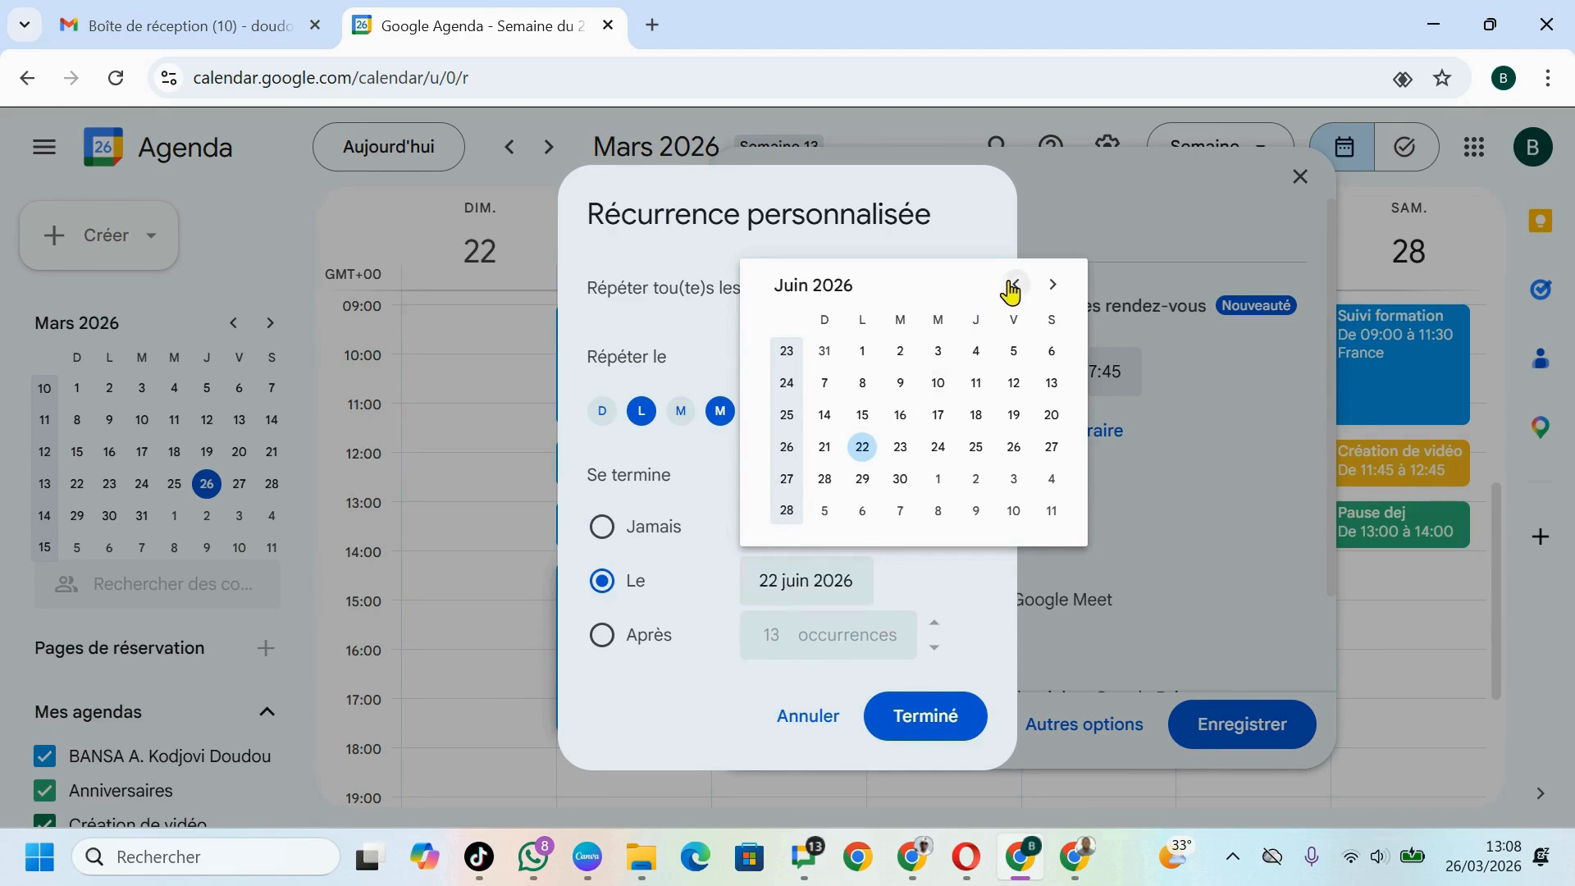
click(1014, 286)
click(1014, 286)
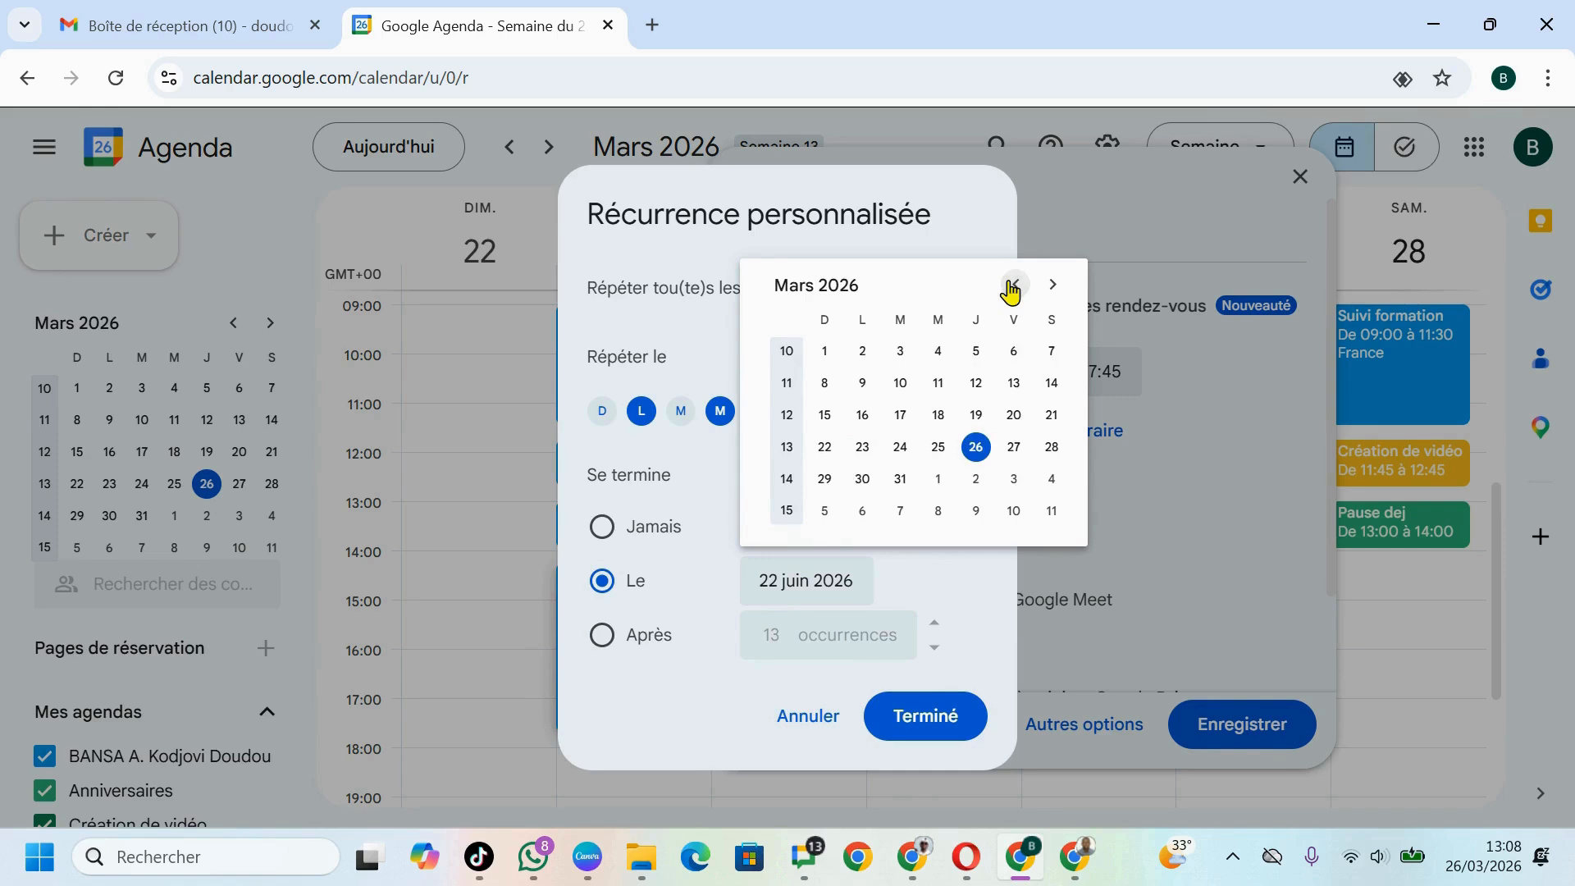
click(1013, 447)
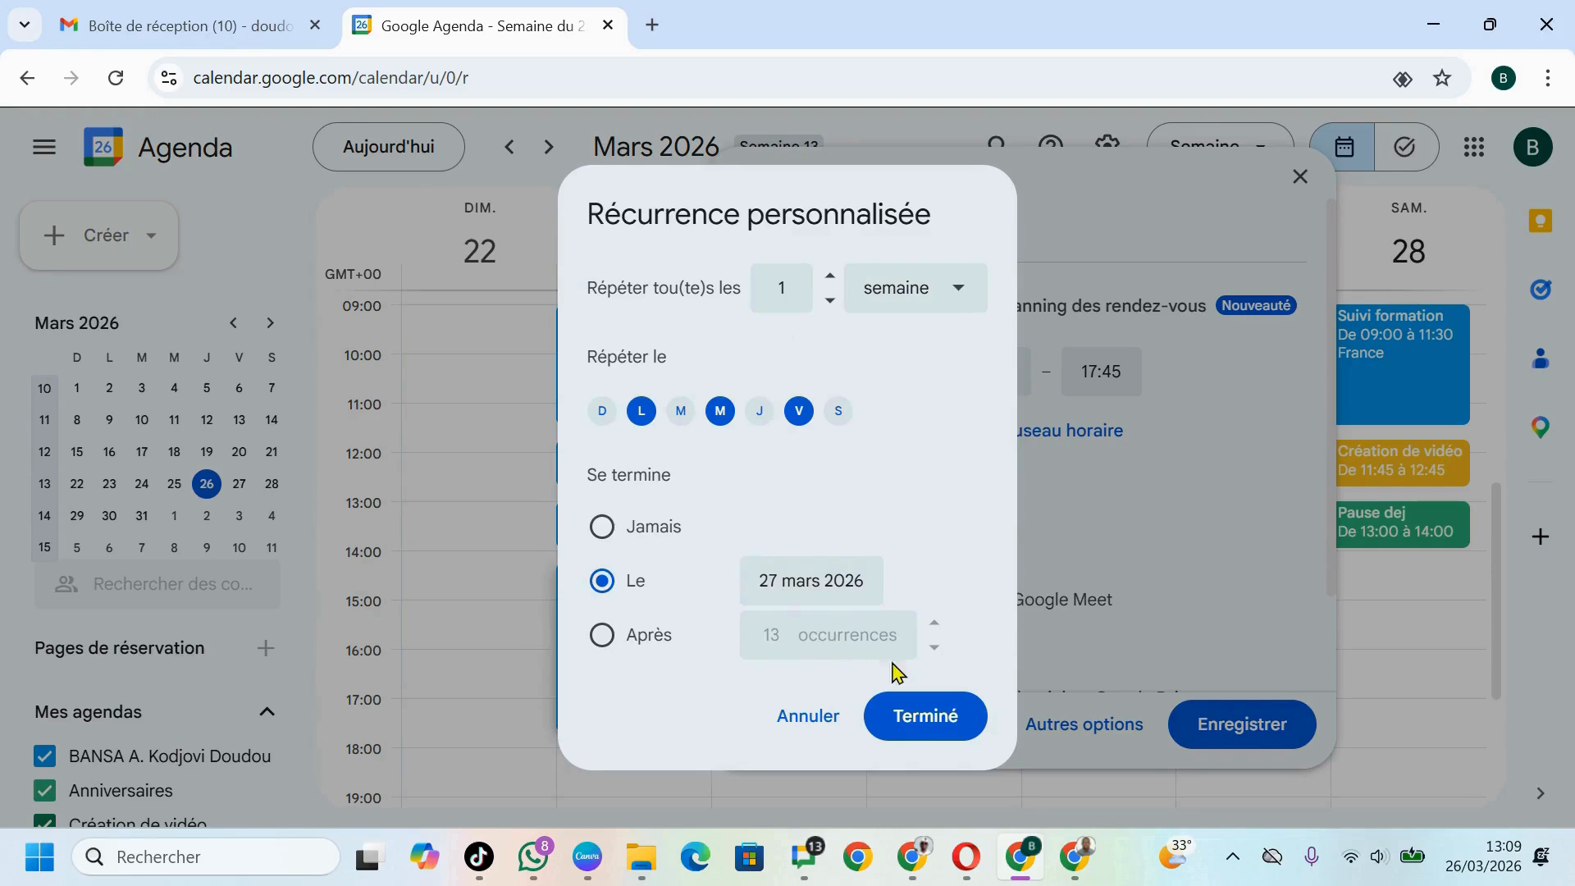
click(917, 730)
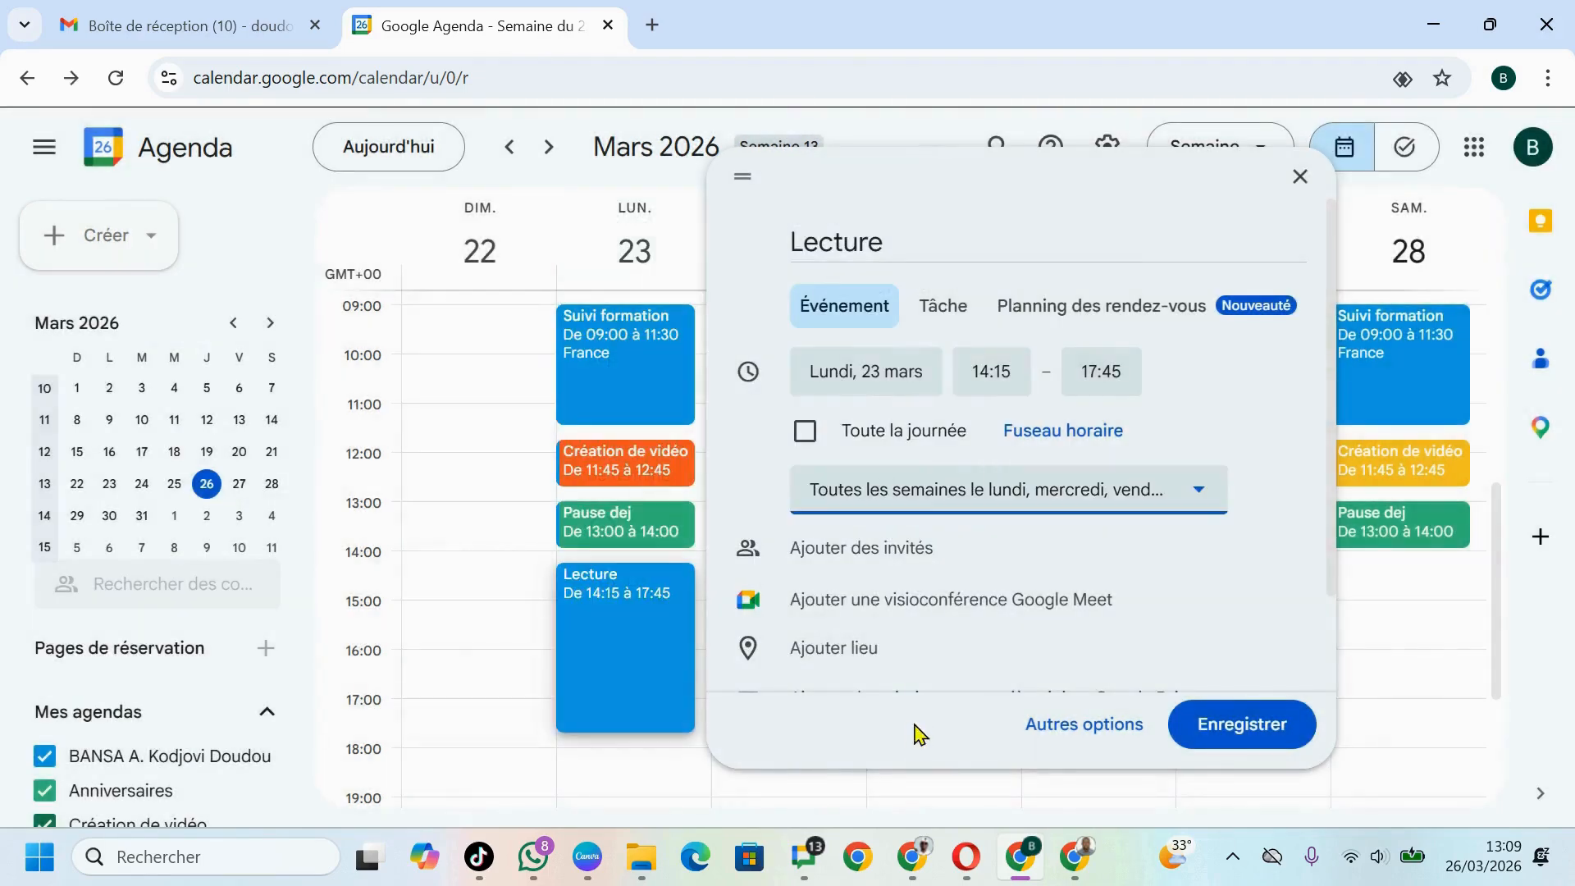
click(1212, 726)
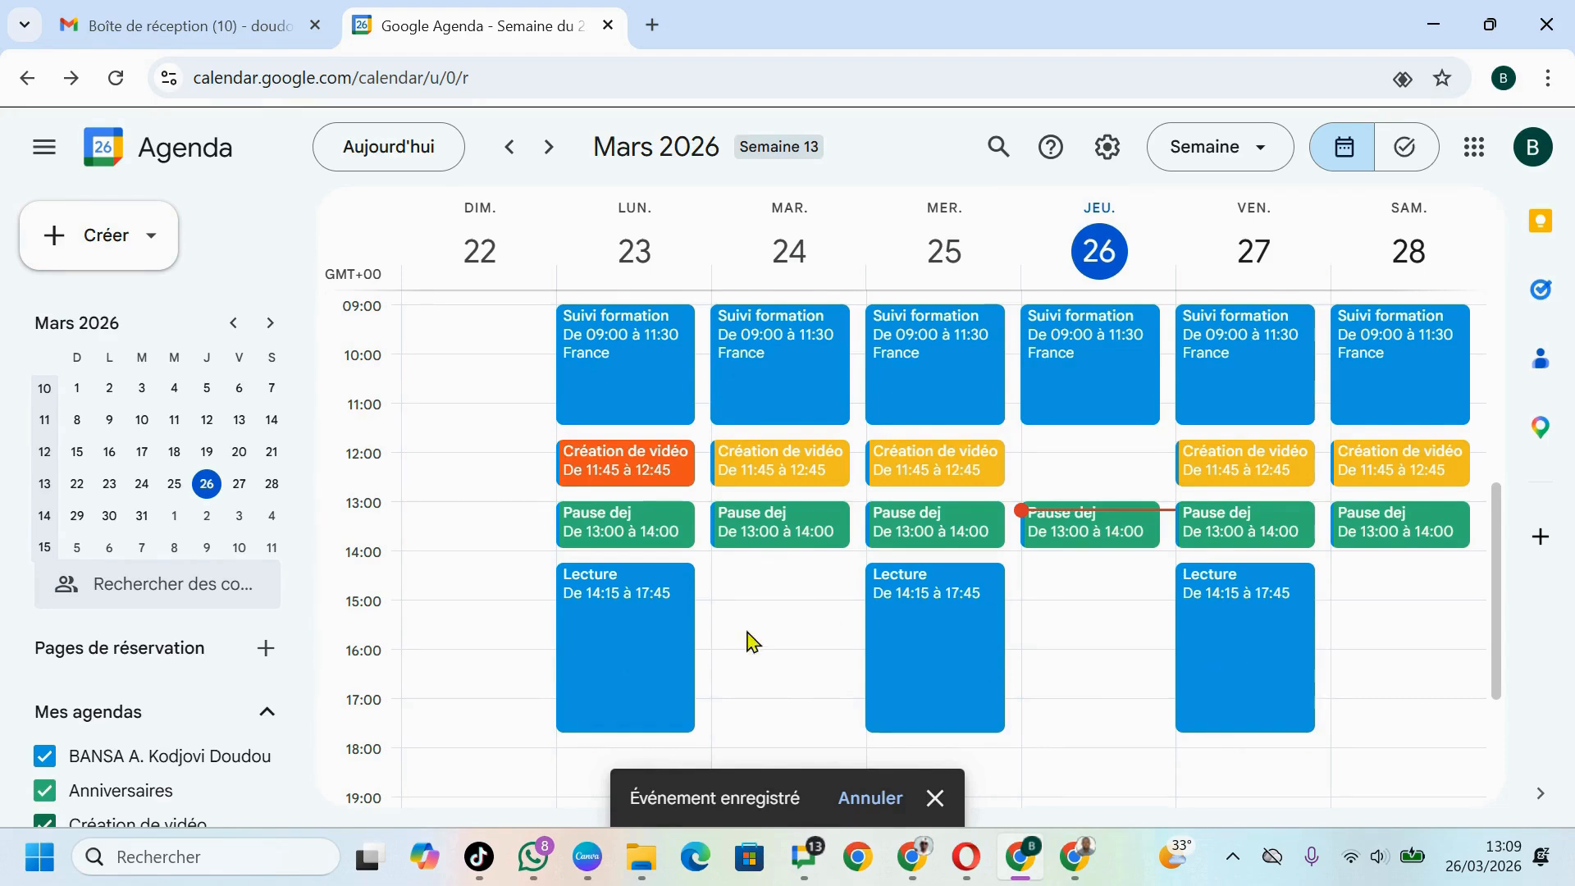
Color Monday's "Lecture" occurrence salmon pink, applying the change to "Cet événement" only.
right_click(607, 678)
click(666, 726)
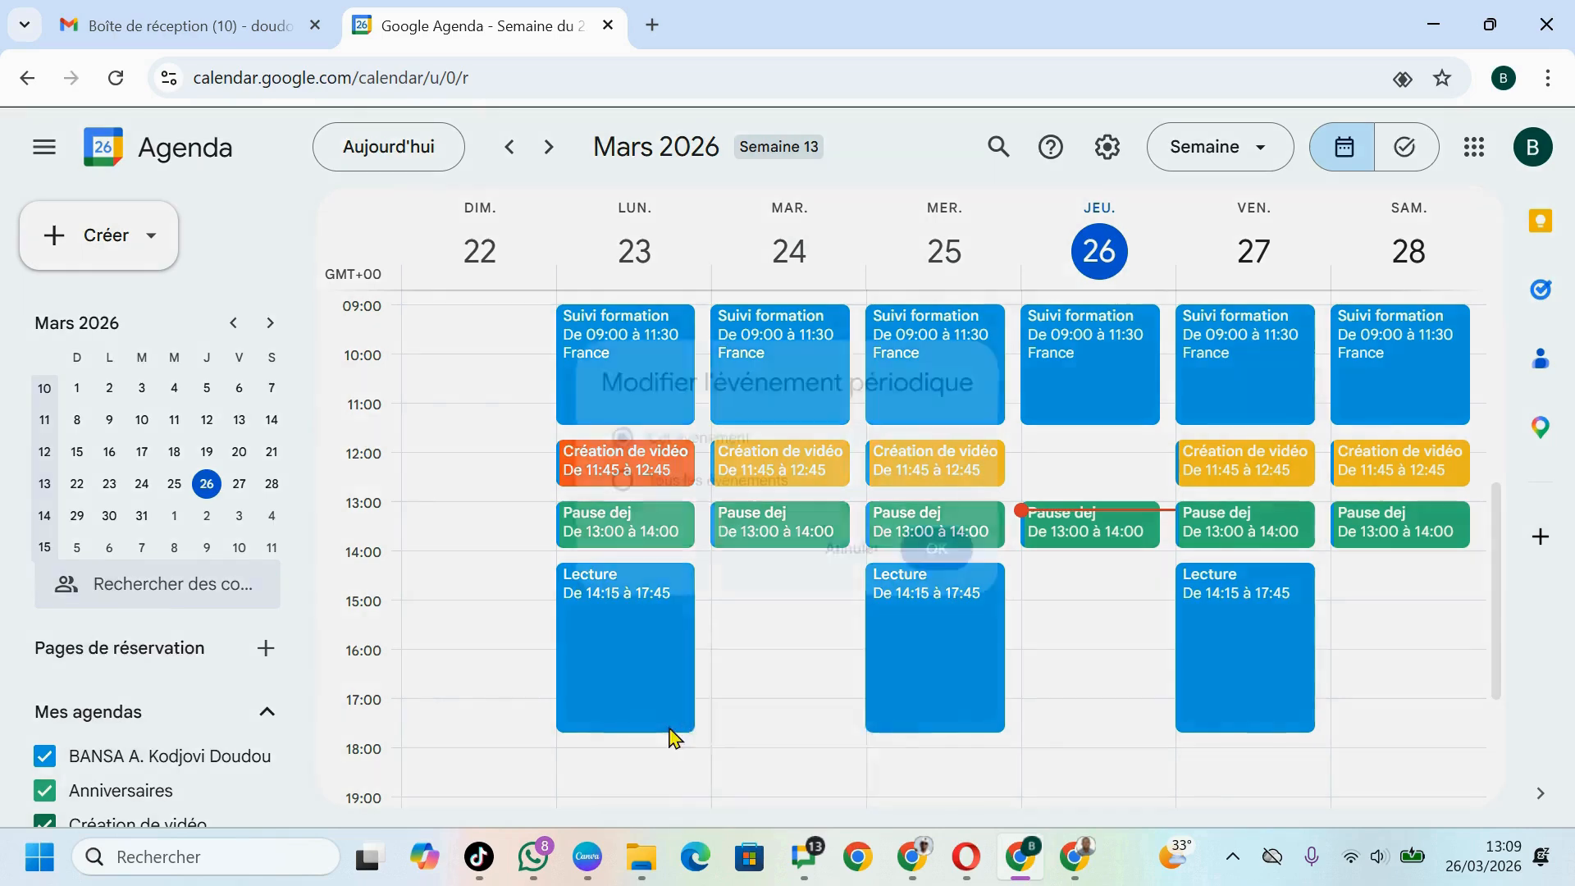
click(942, 570)
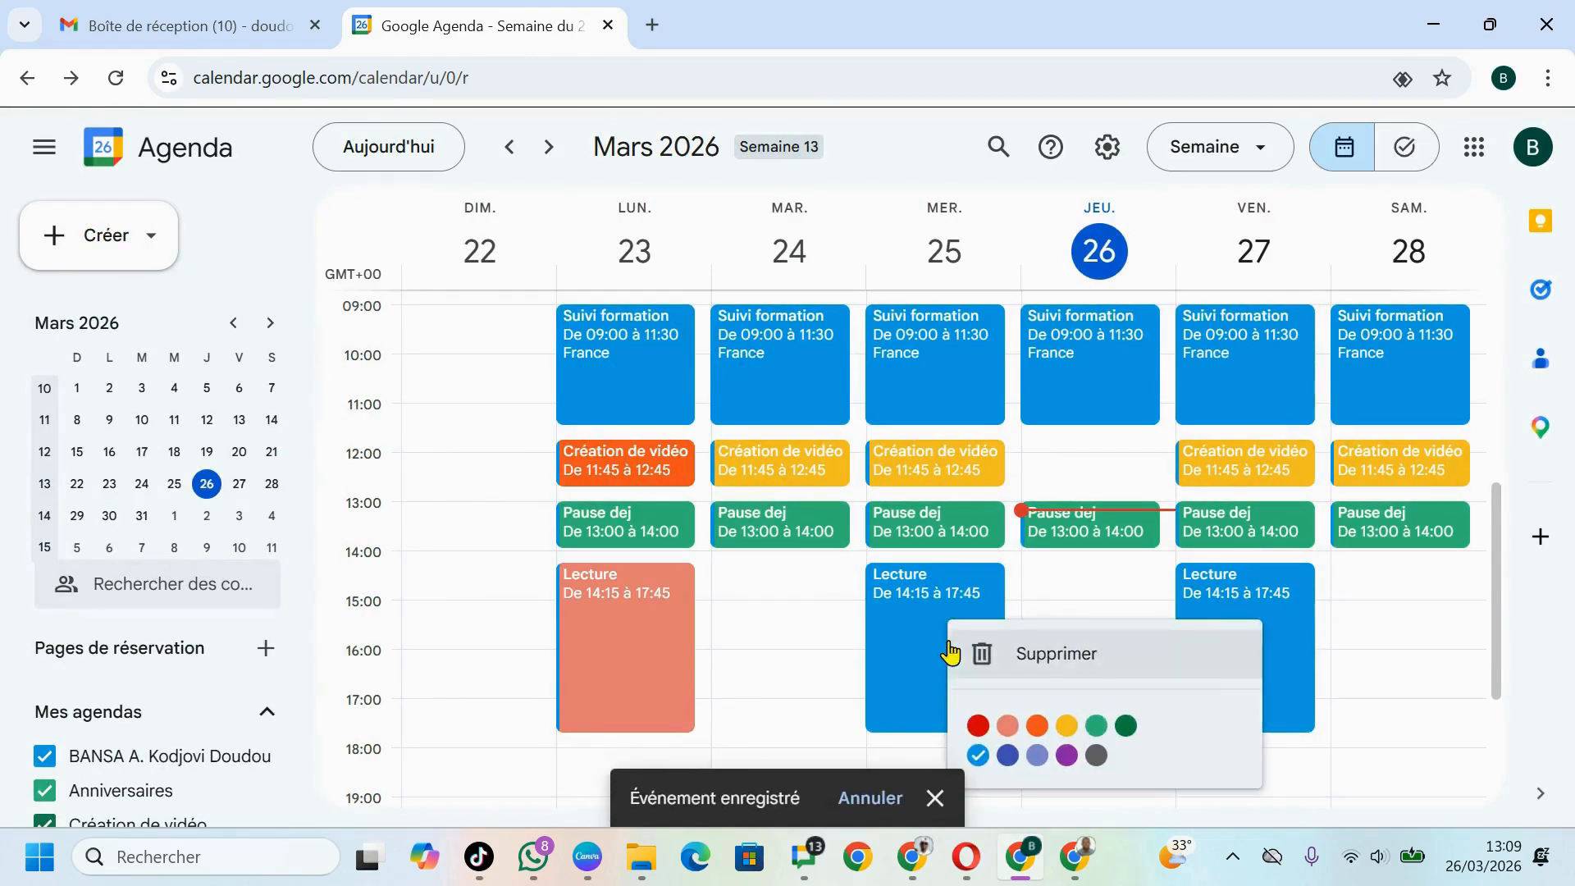
Color Wednesday's "Lecture" occurrence salmon pink, applying the change to "Cet événement et tous les suivants".
click(1007, 726)
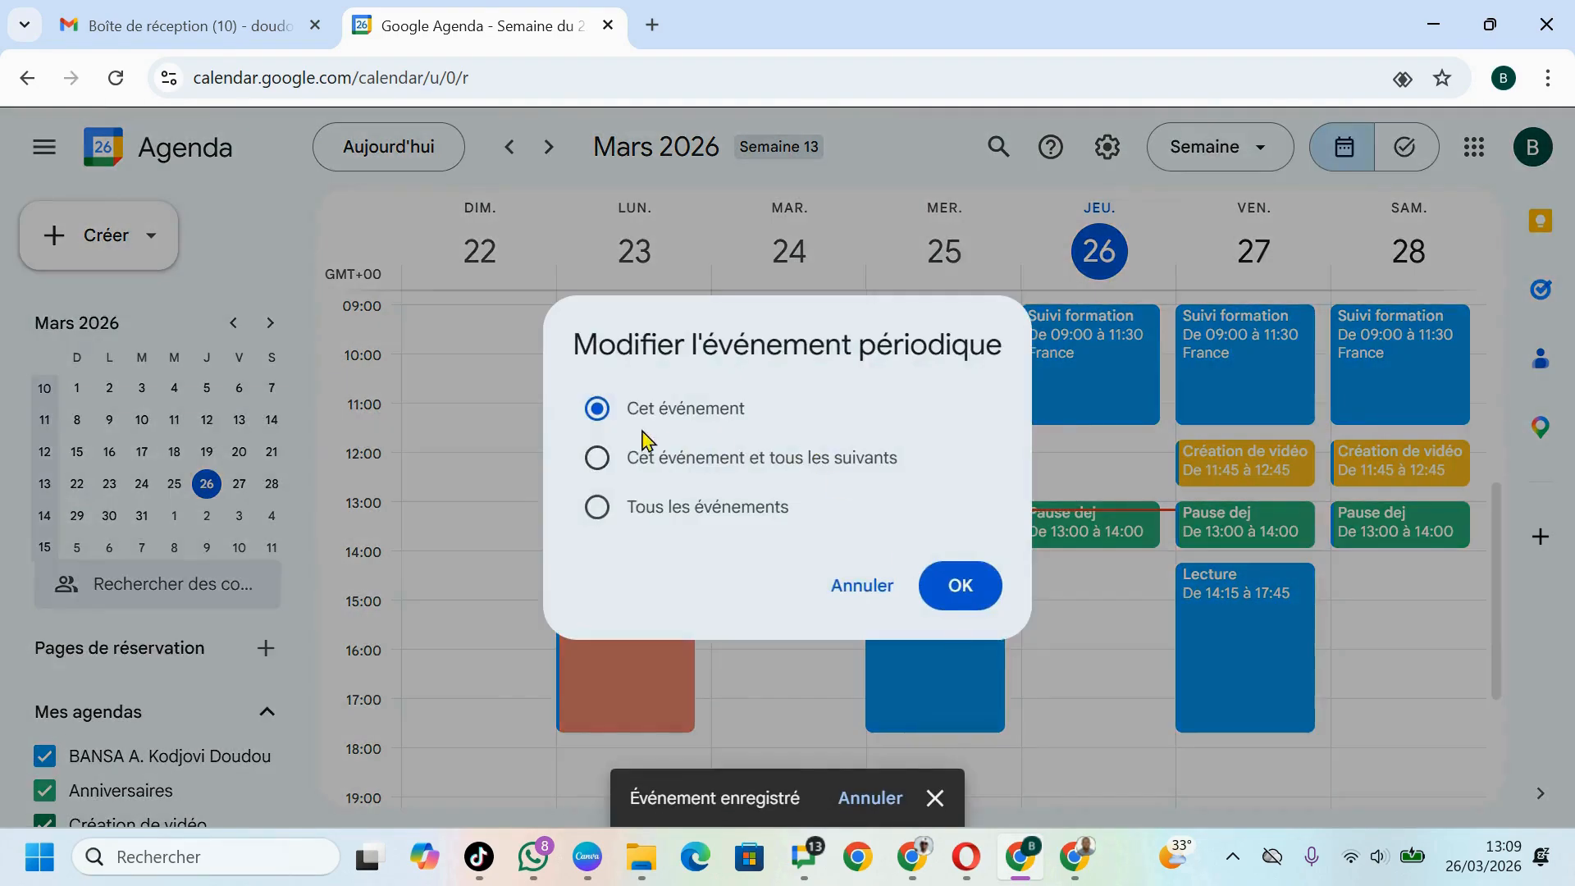
click(597, 458)
click(987, 587)
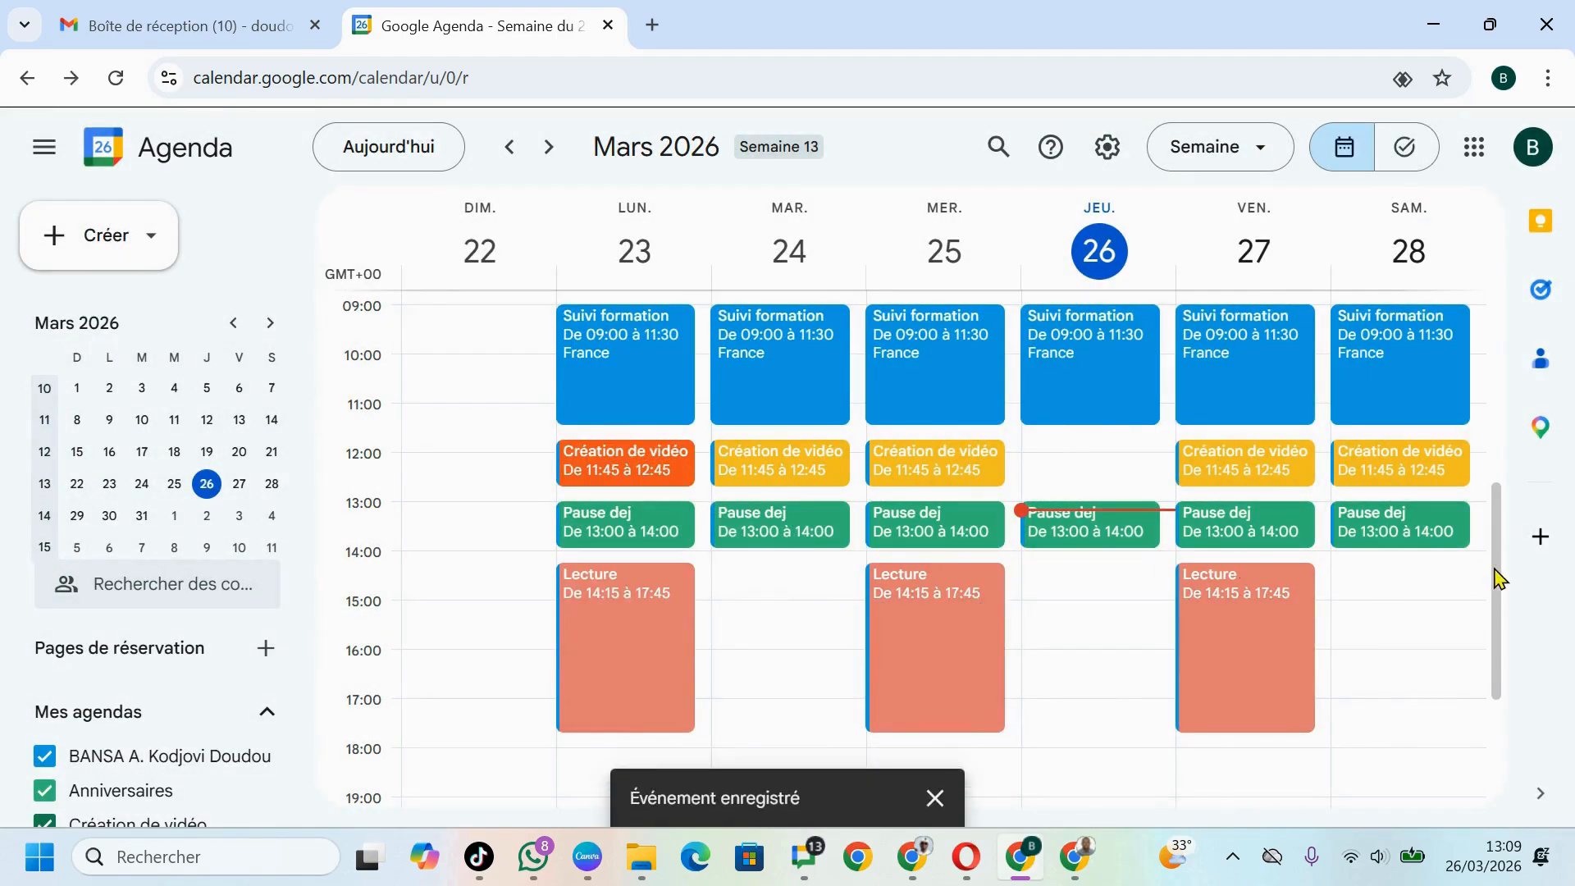
Start a new task and set its date to Jeudi, 26 mars.
mouse_move(1501, 580)
mouse_down()
mouse_move(1504, 604)
mouse_move(1504, 588)
mouse_up()
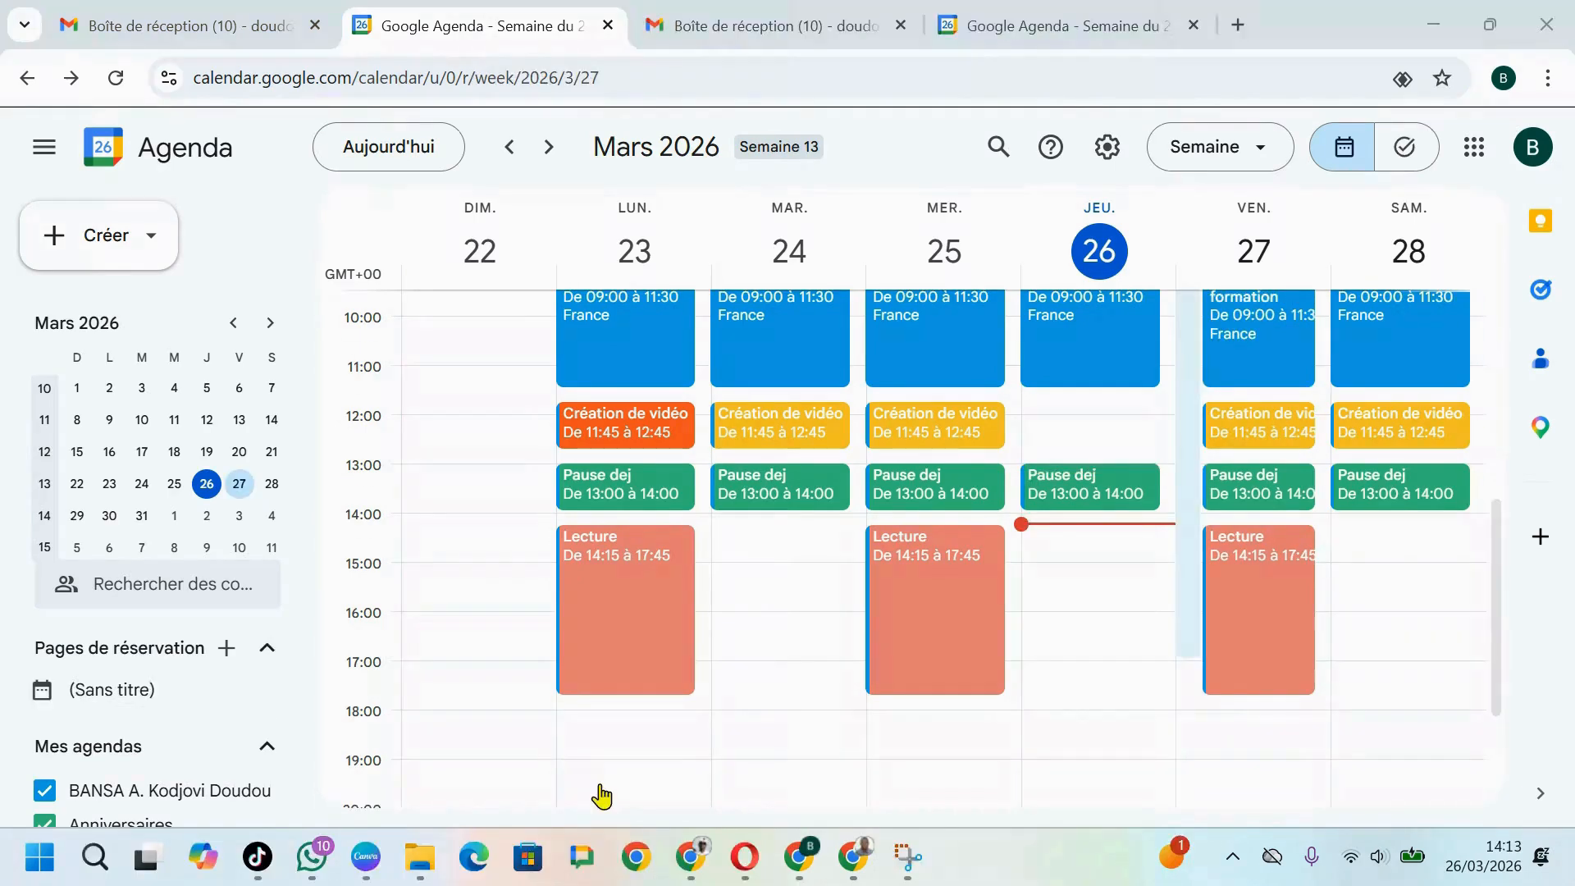
click(103, 238)
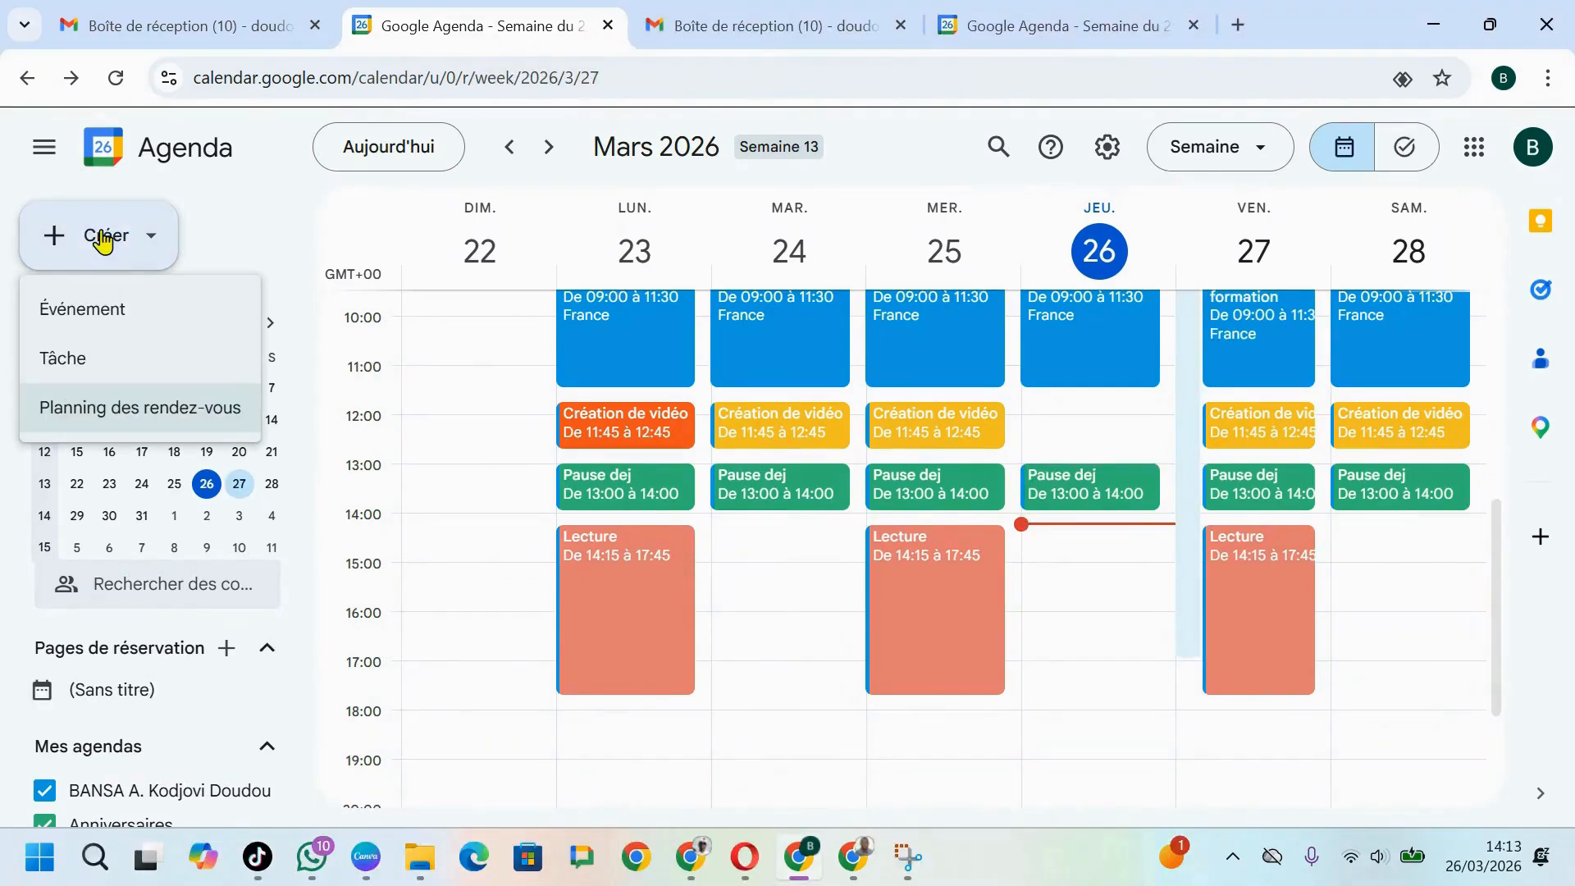
click(84, 363)
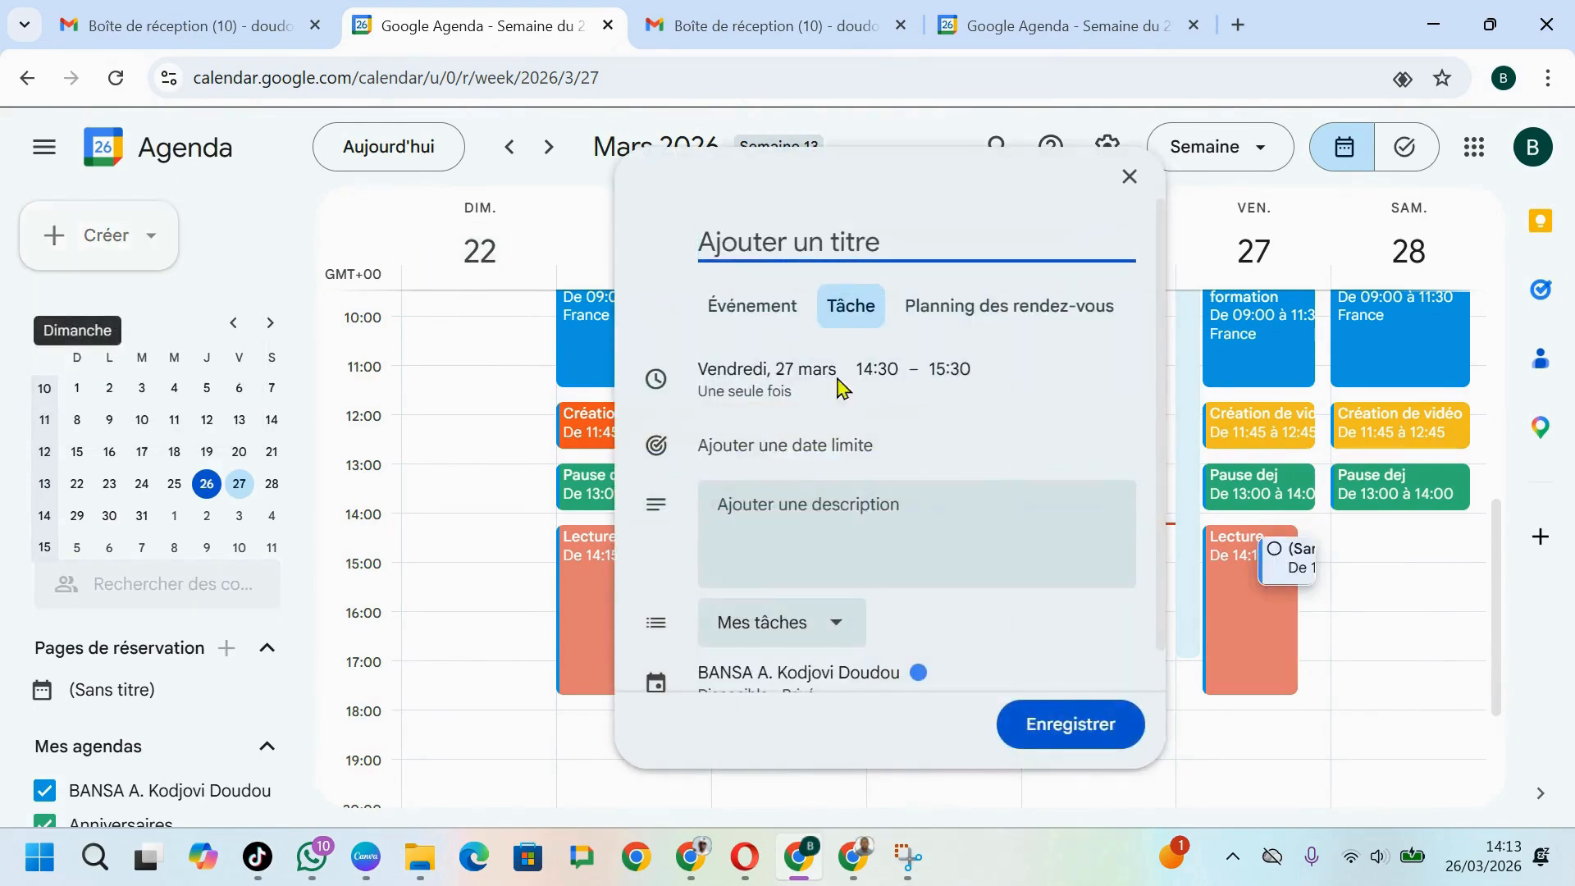
click(767, 377)
click(767, 371)
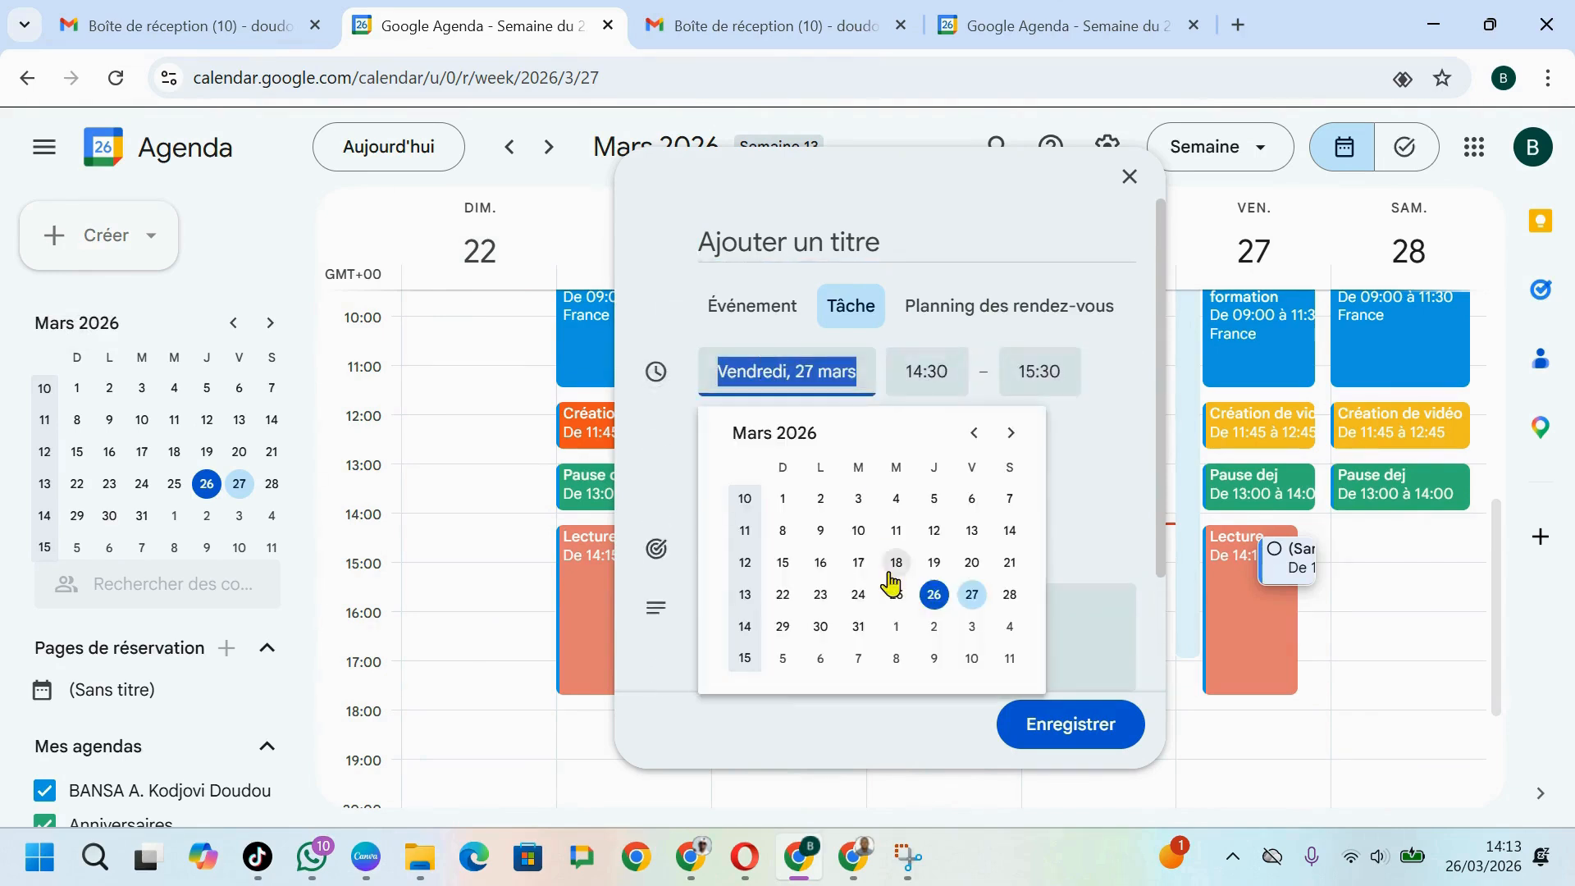
click(935, 595)
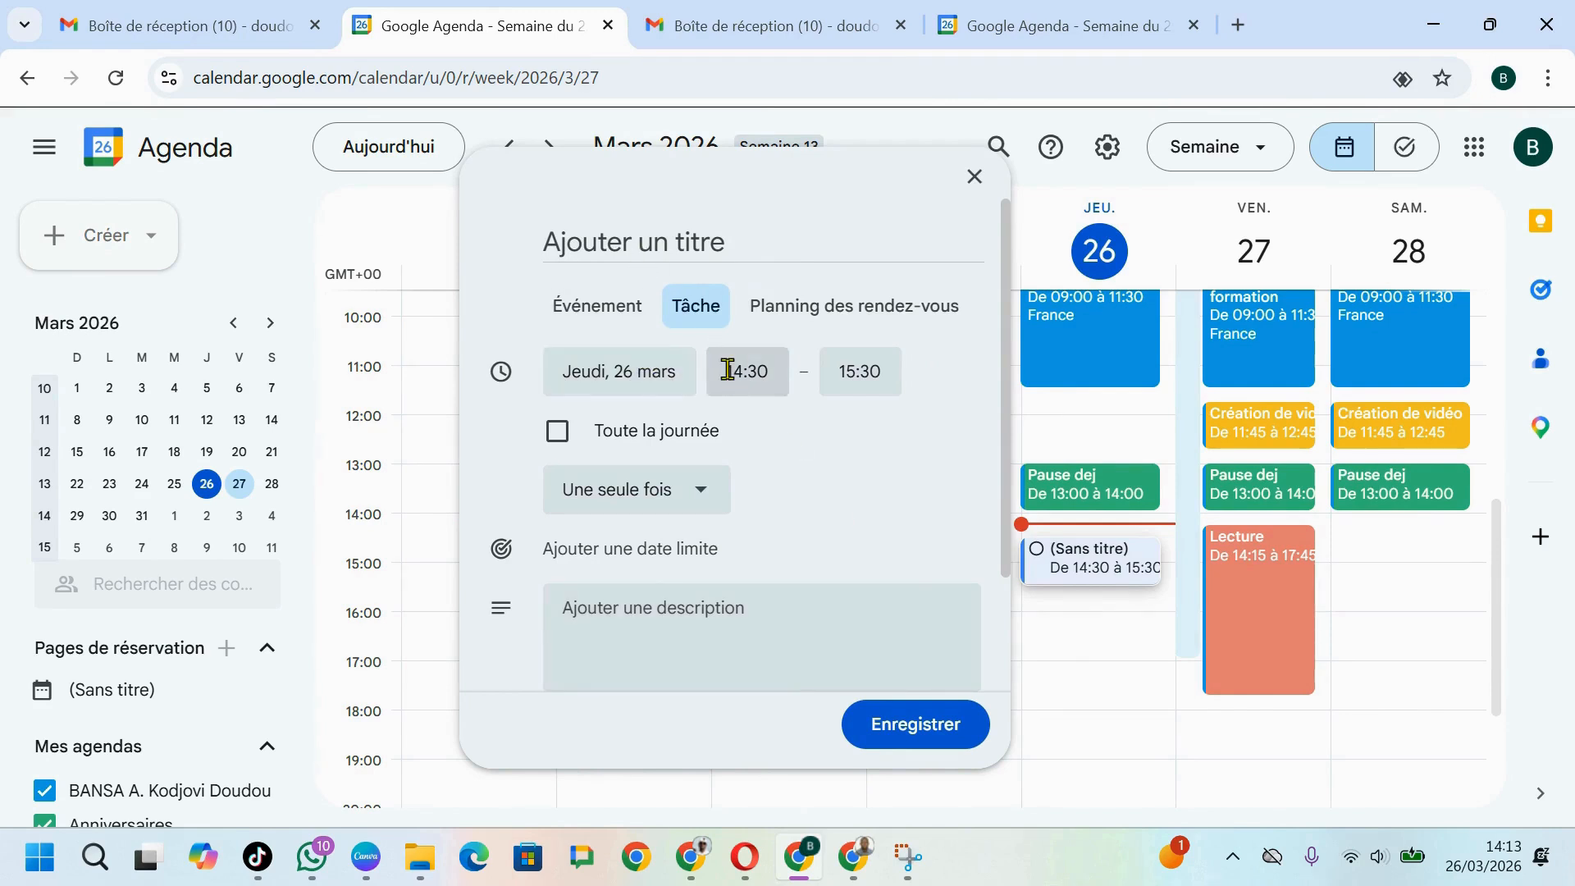
Schedule the new task from 11:15 to 12:15.
click(729, 370)
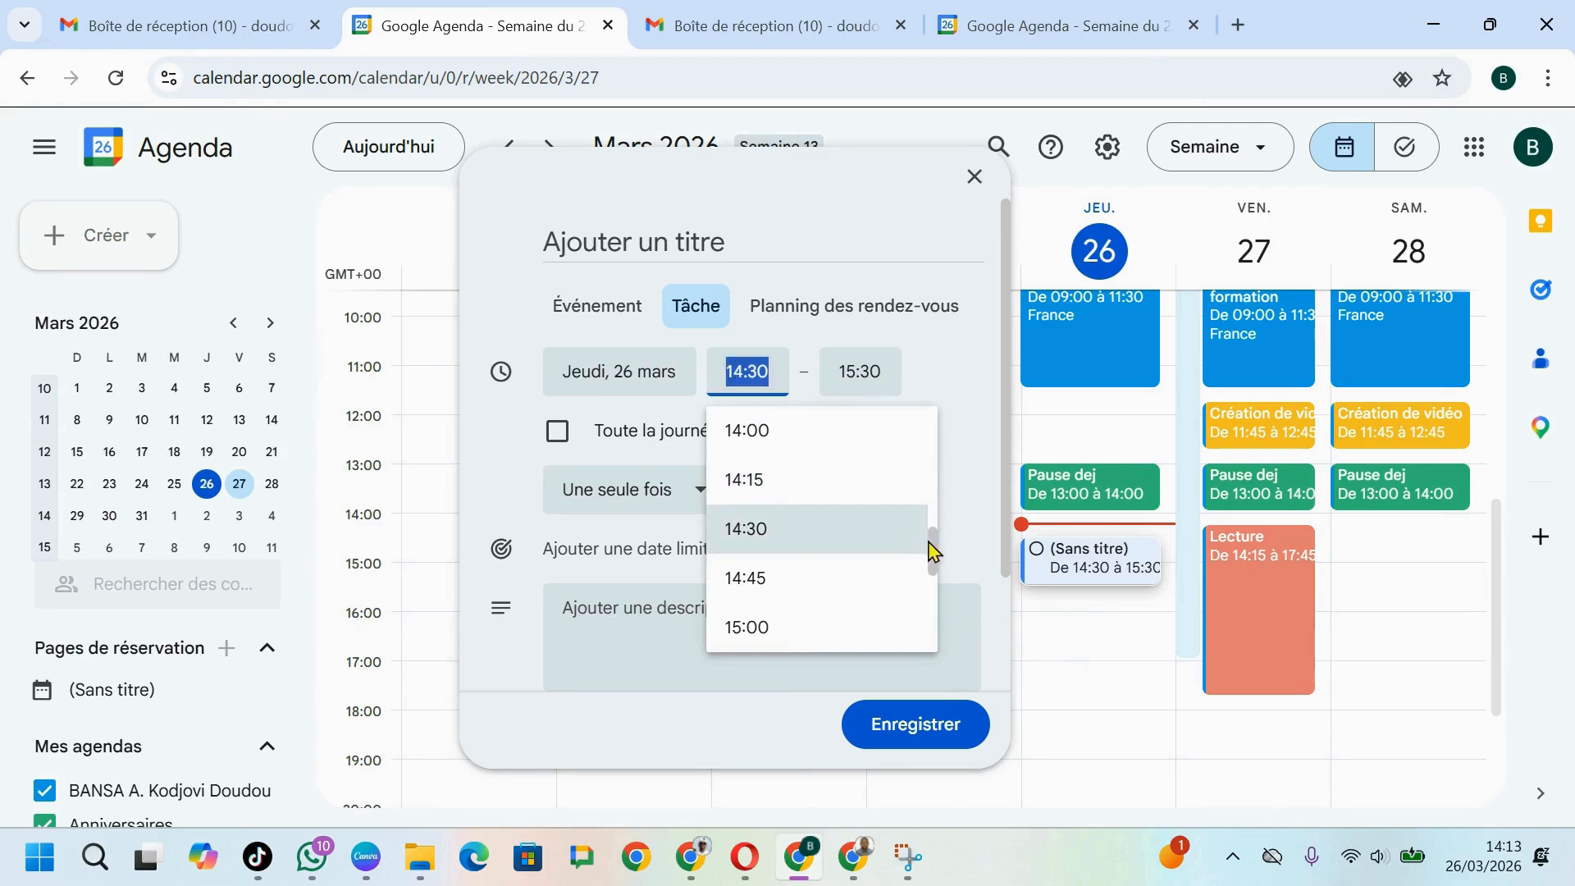
drag(931, 552, 927, 520)
click(731, 548)
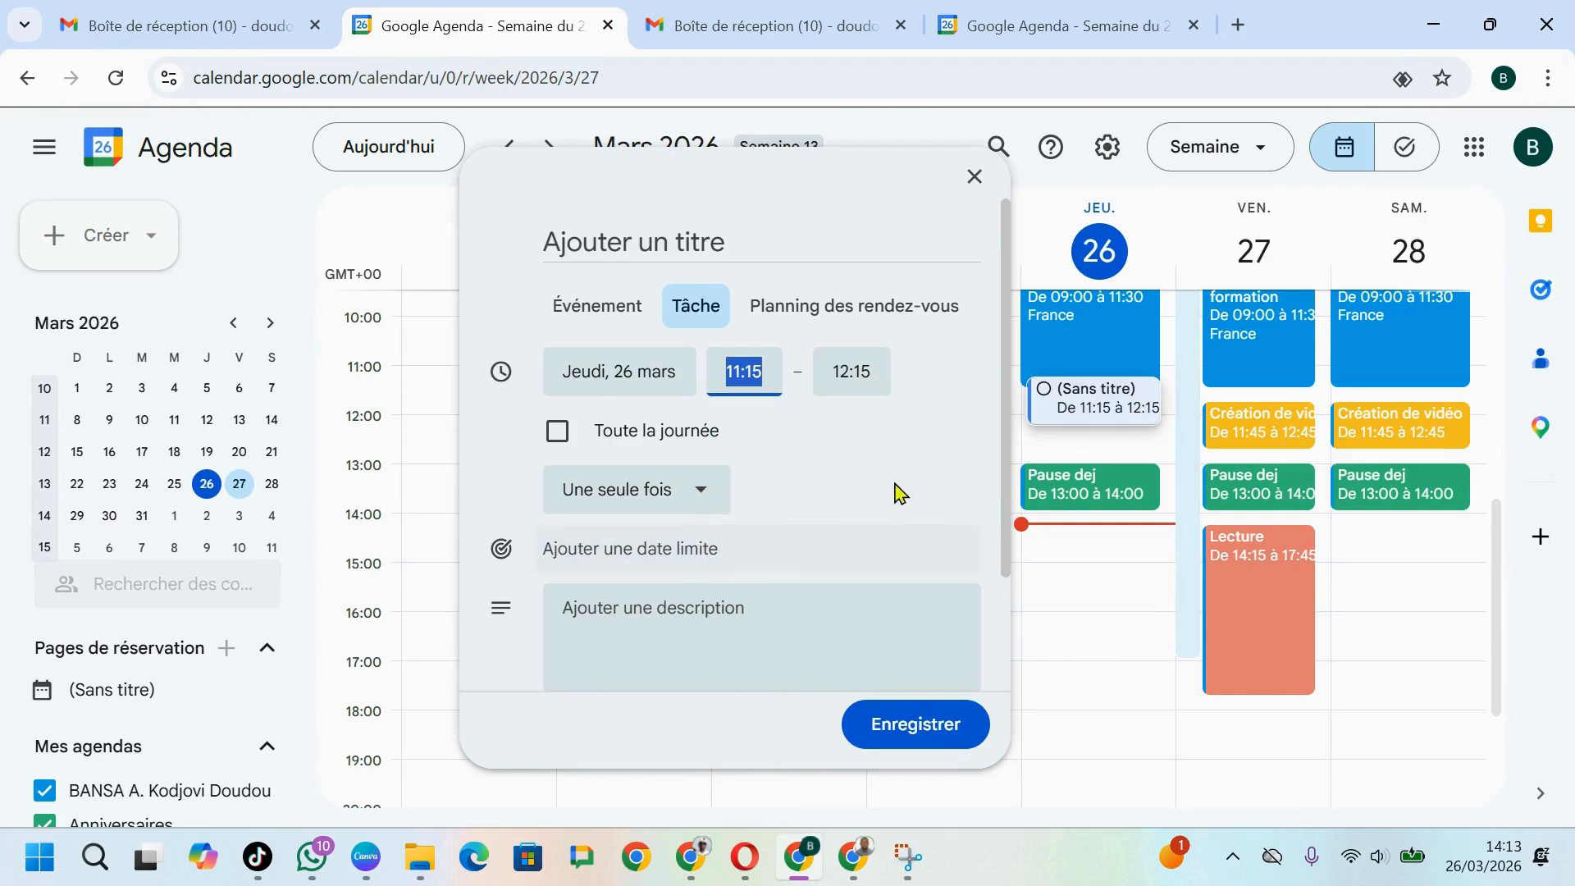
click(839, 370)
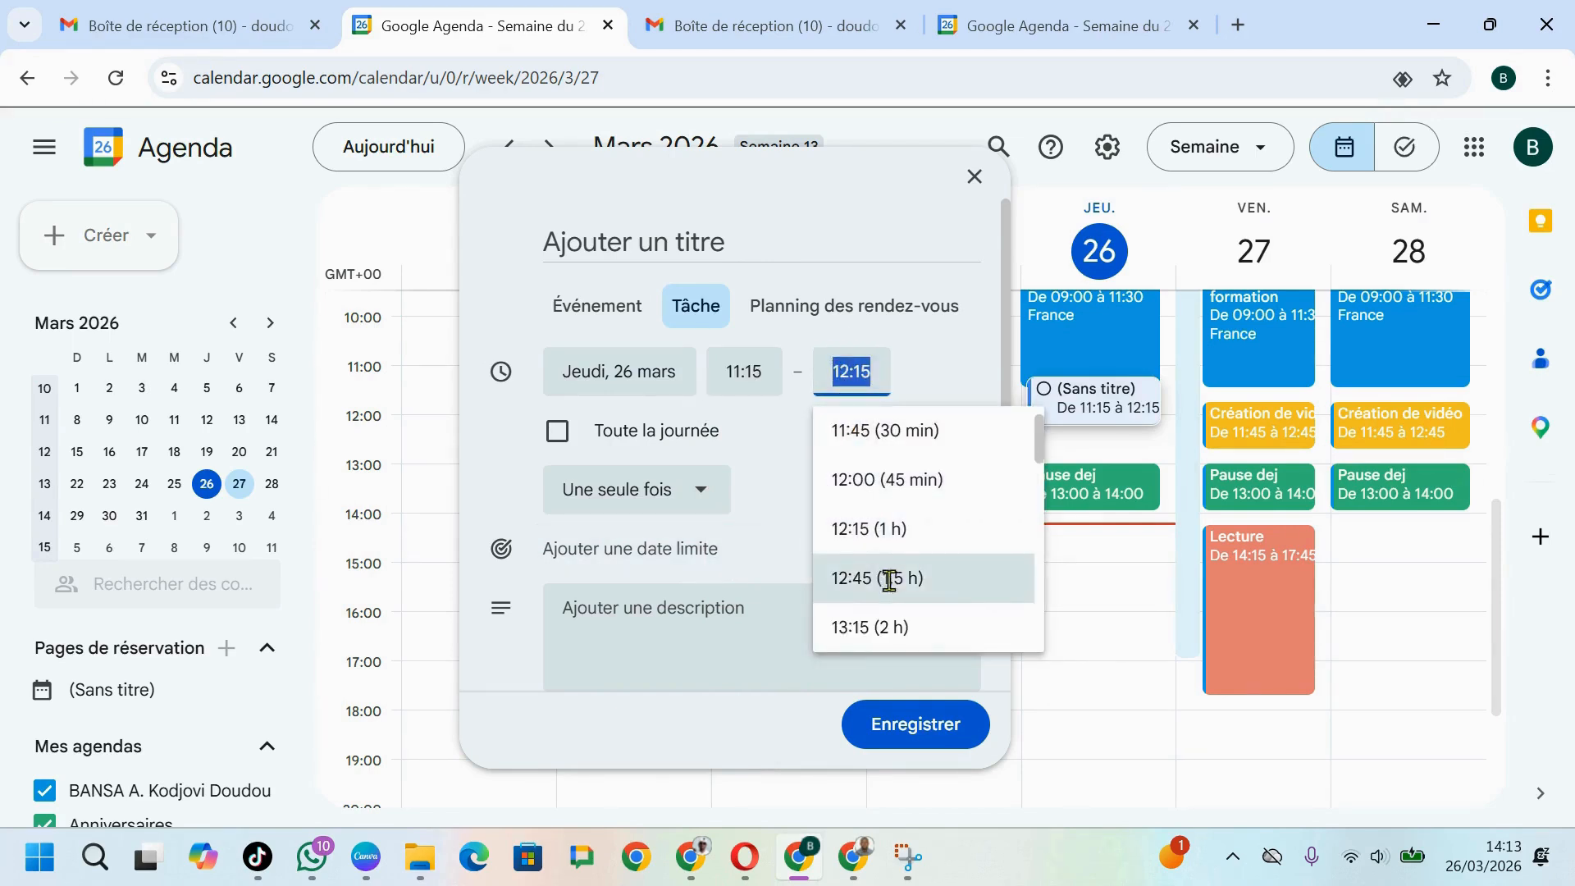
click(852, 532)
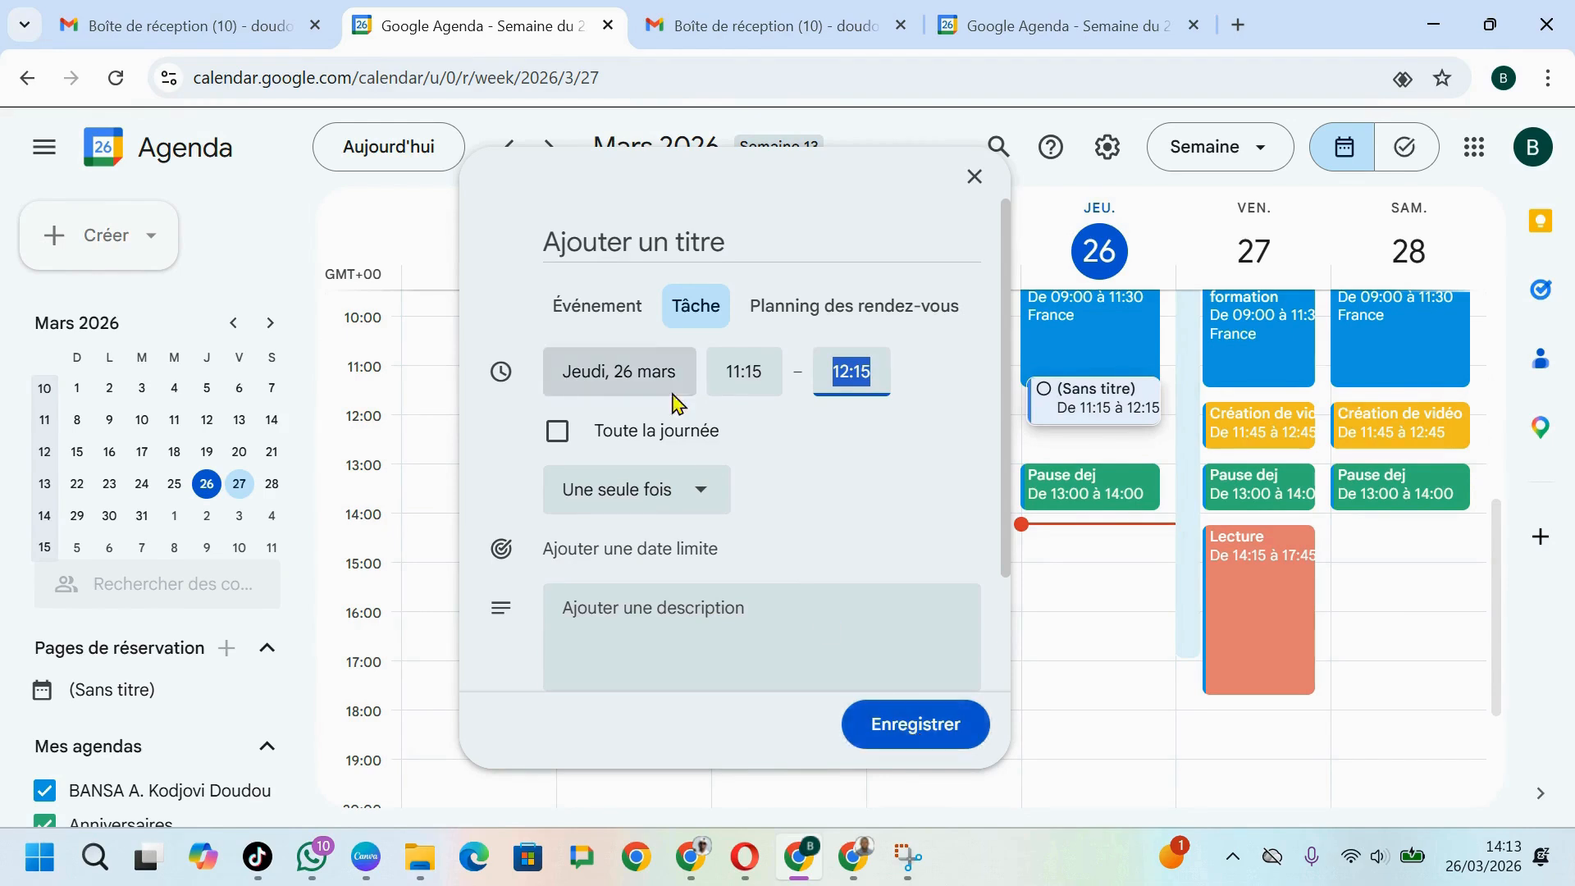
Title the task "Répondre aux mails" and save it.
click(588, 243)
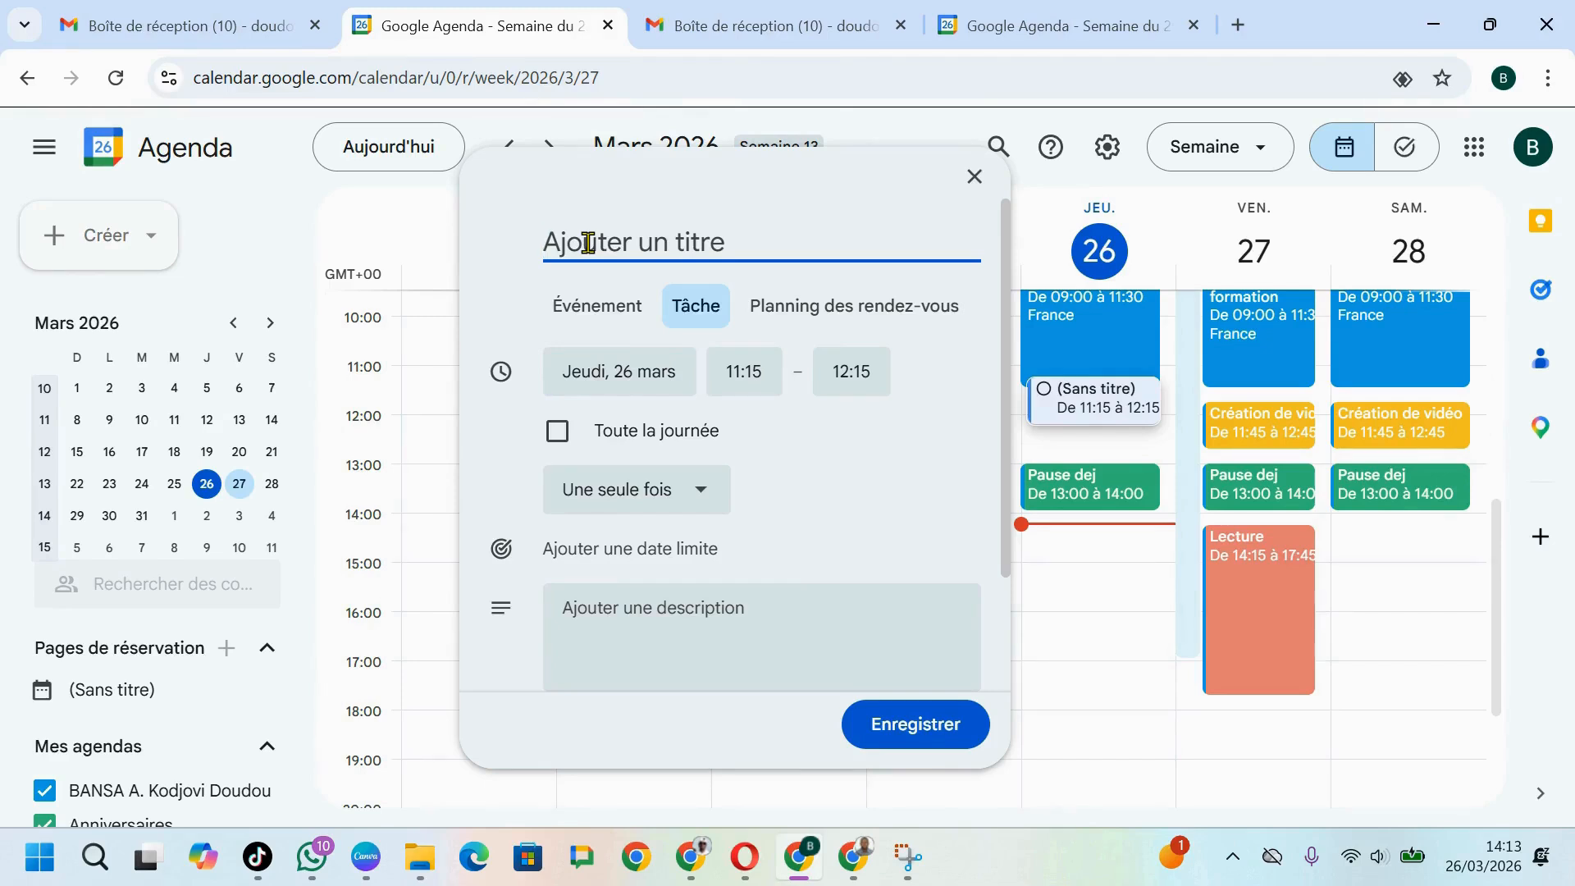
text(Ré)
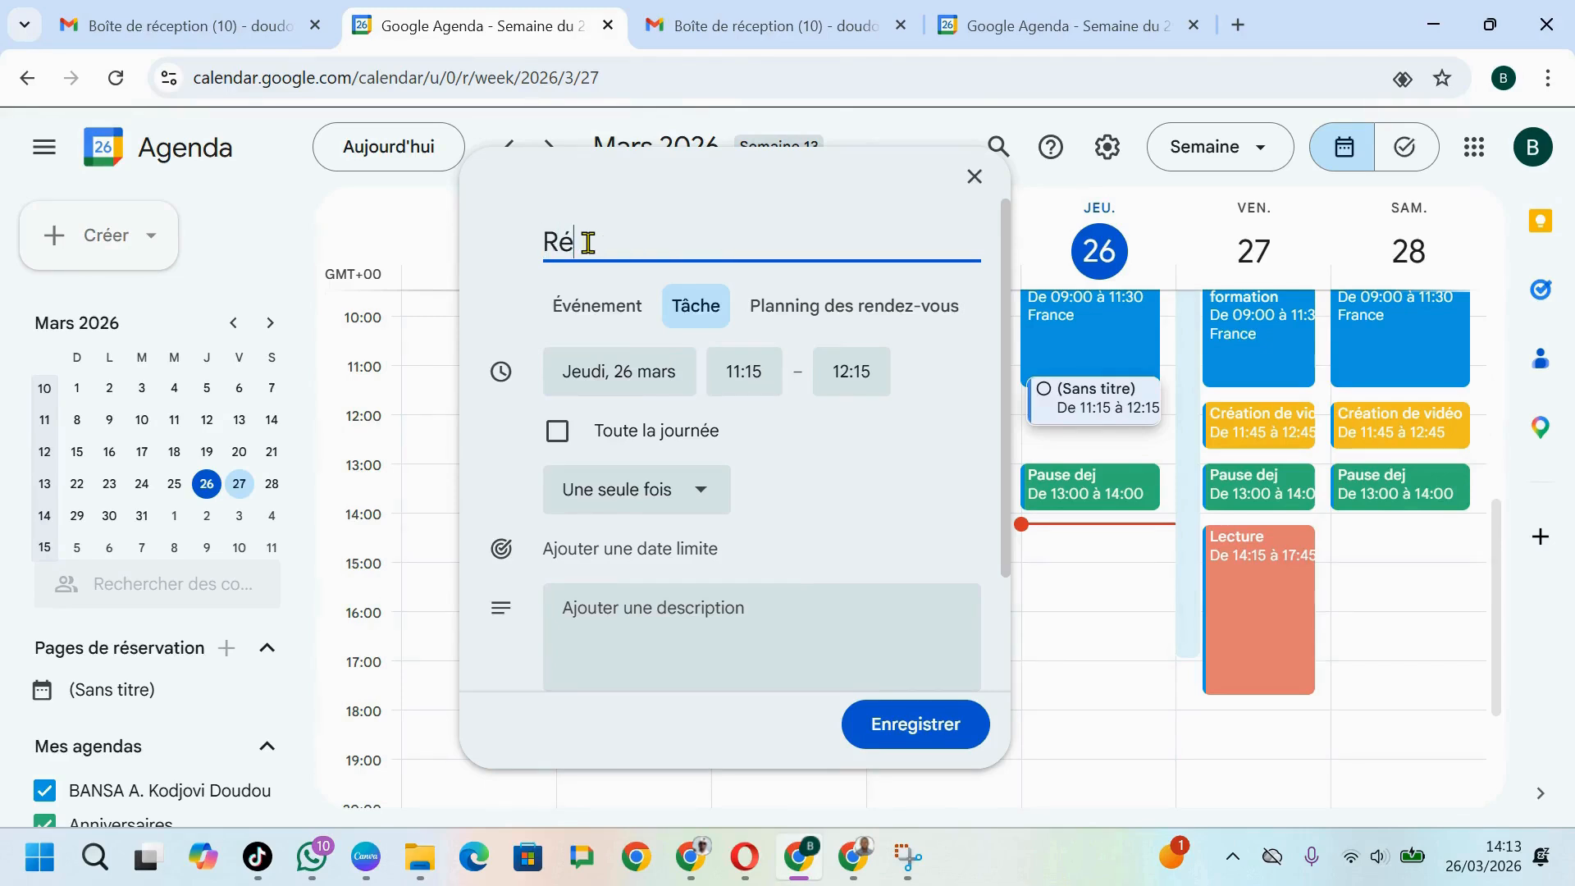
text(pondre aux mails)
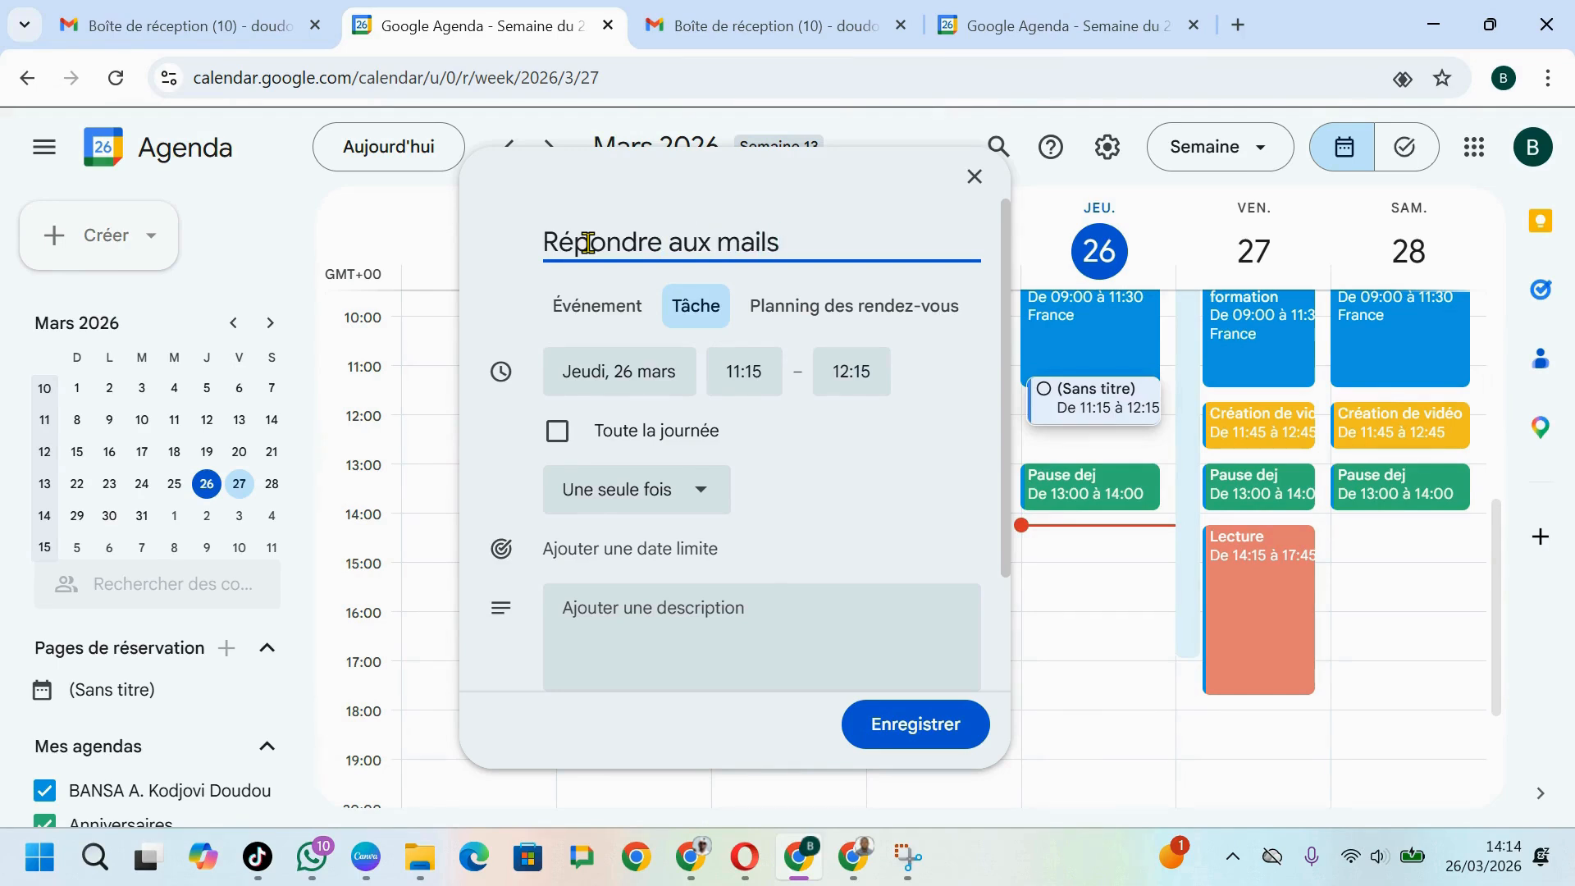
click(945, 720)
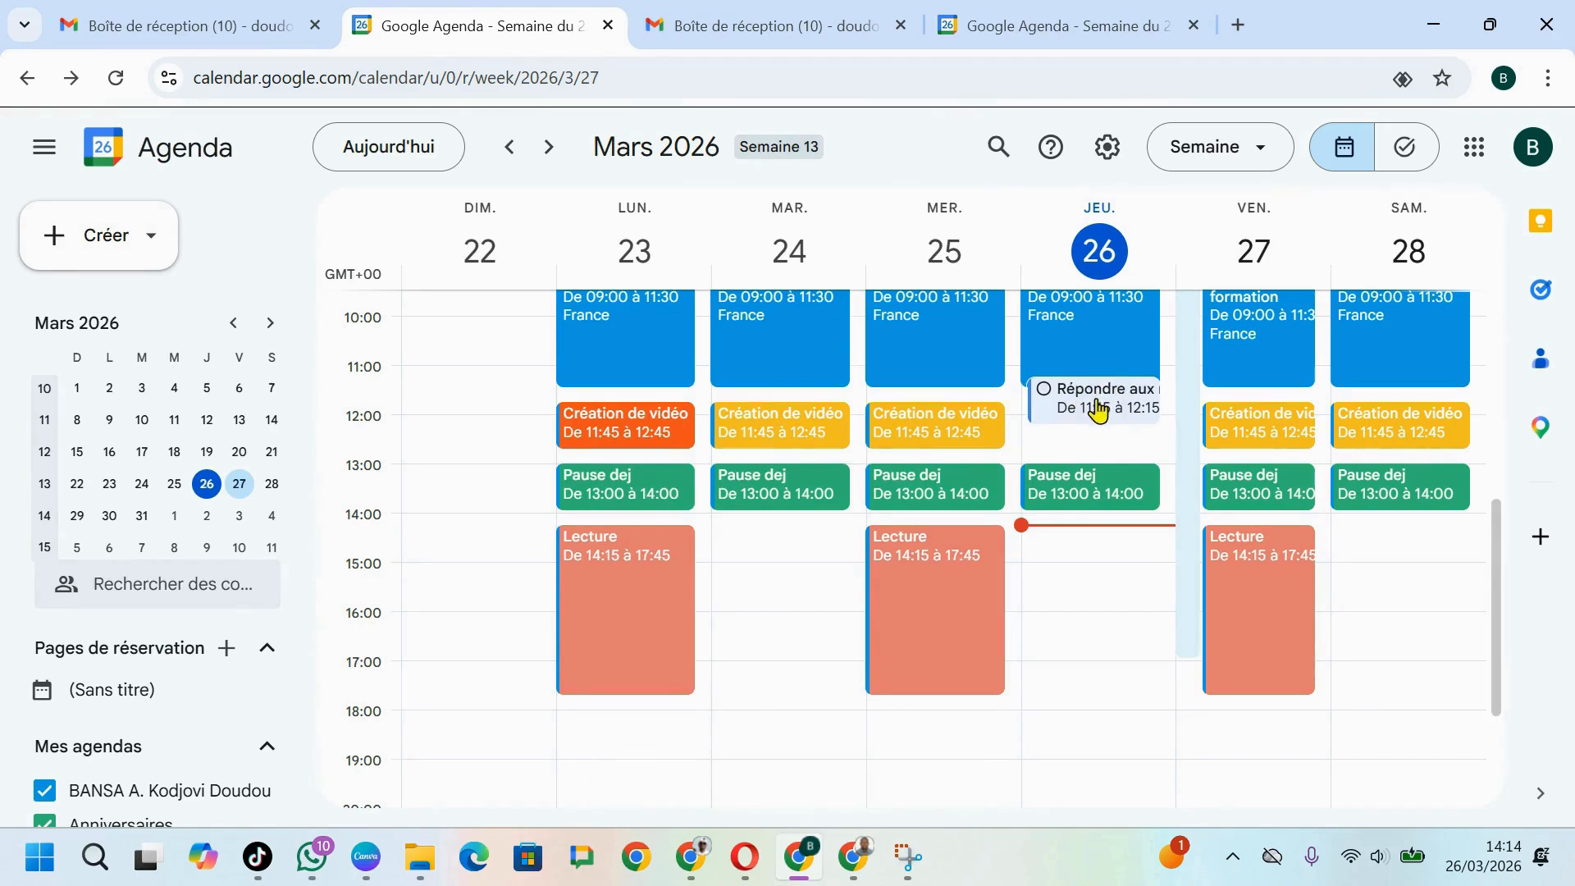
Create another task titled "Projet foot" and date it Jeudi, 26 mars.
click(79, 247)
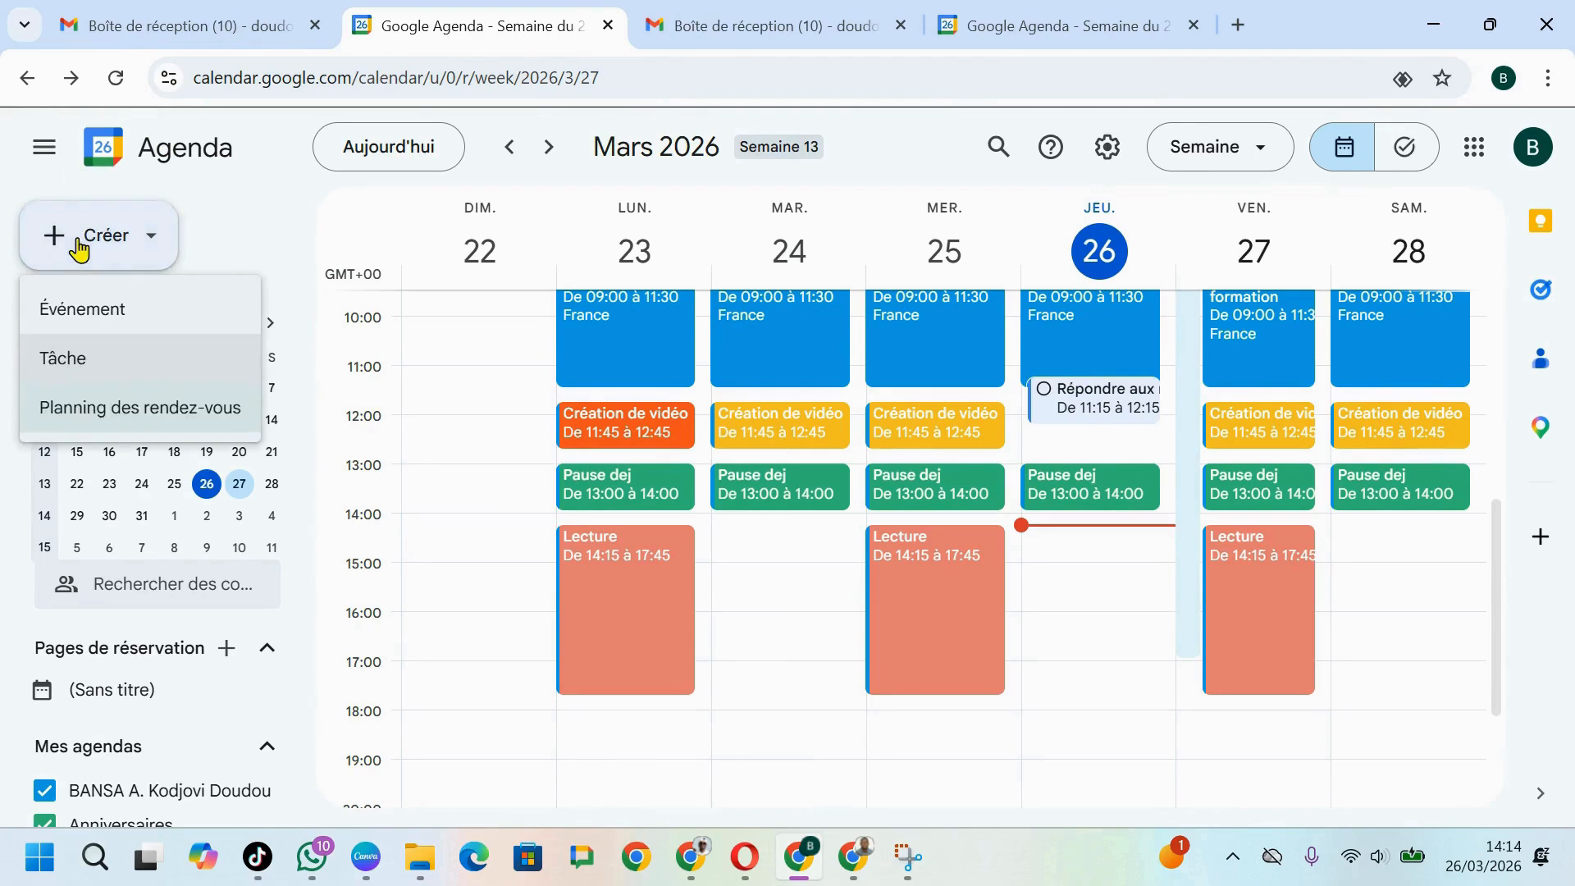
click(78, 359)
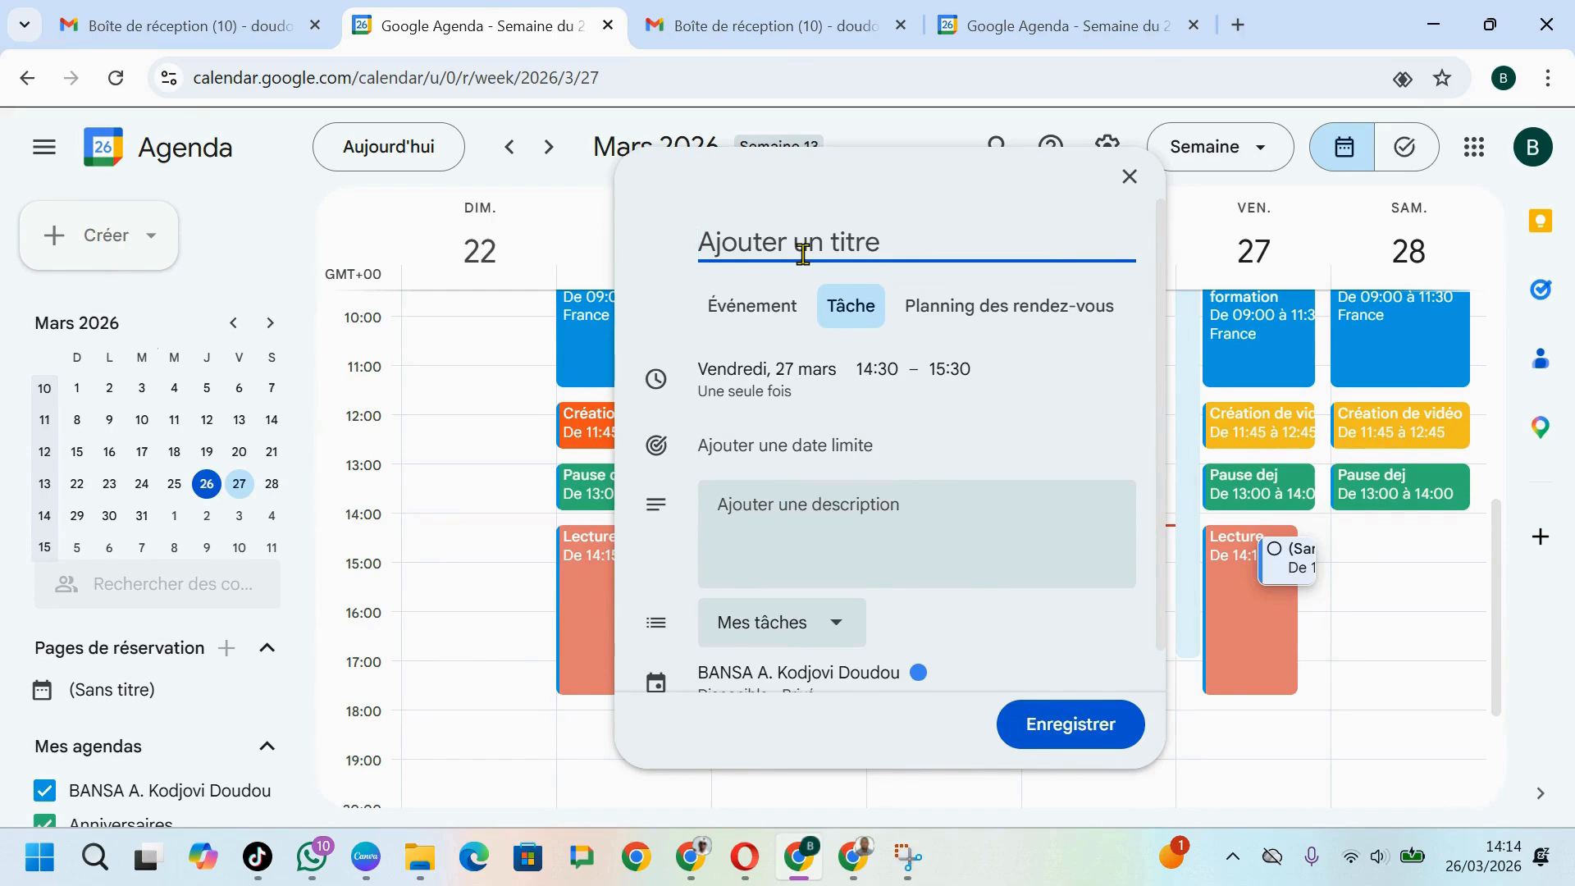
text(P)
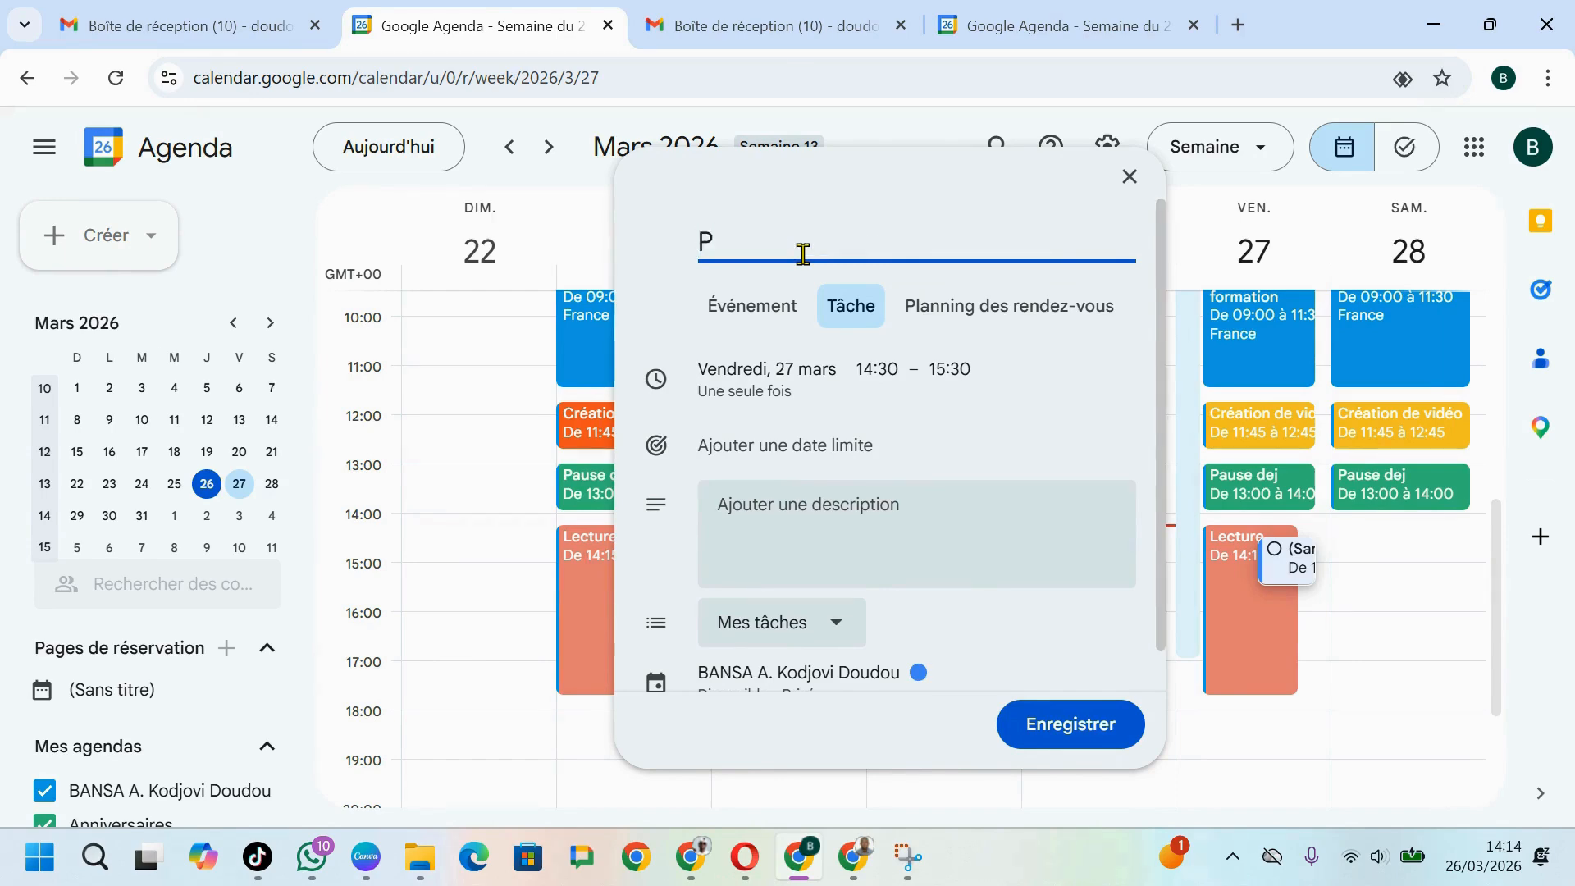
text(rojet foot)
click(770, 370)
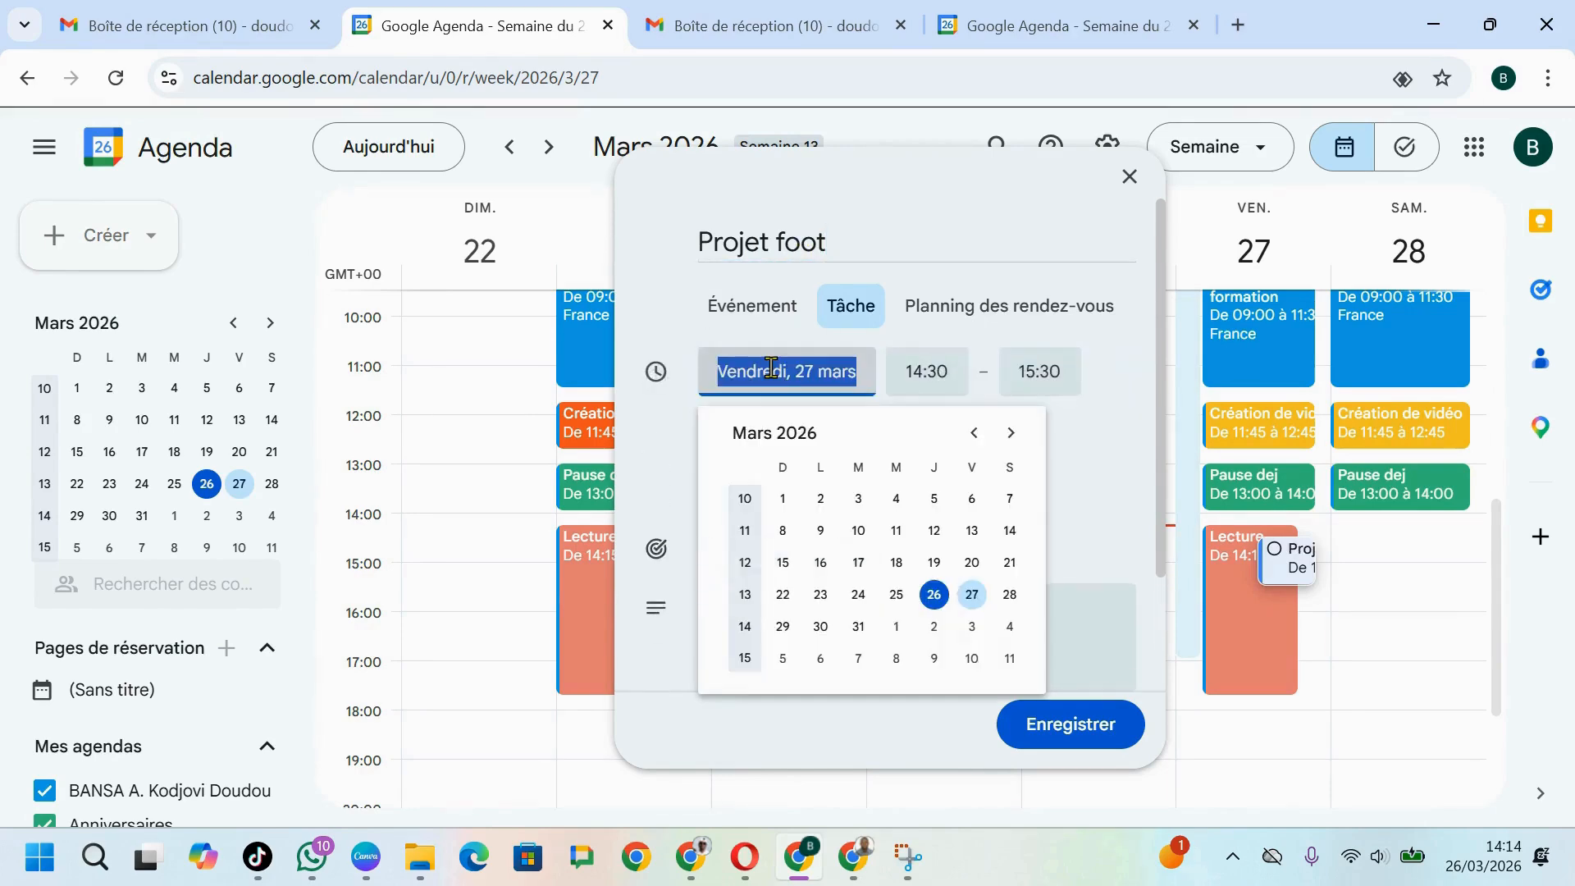
click(933, 598)
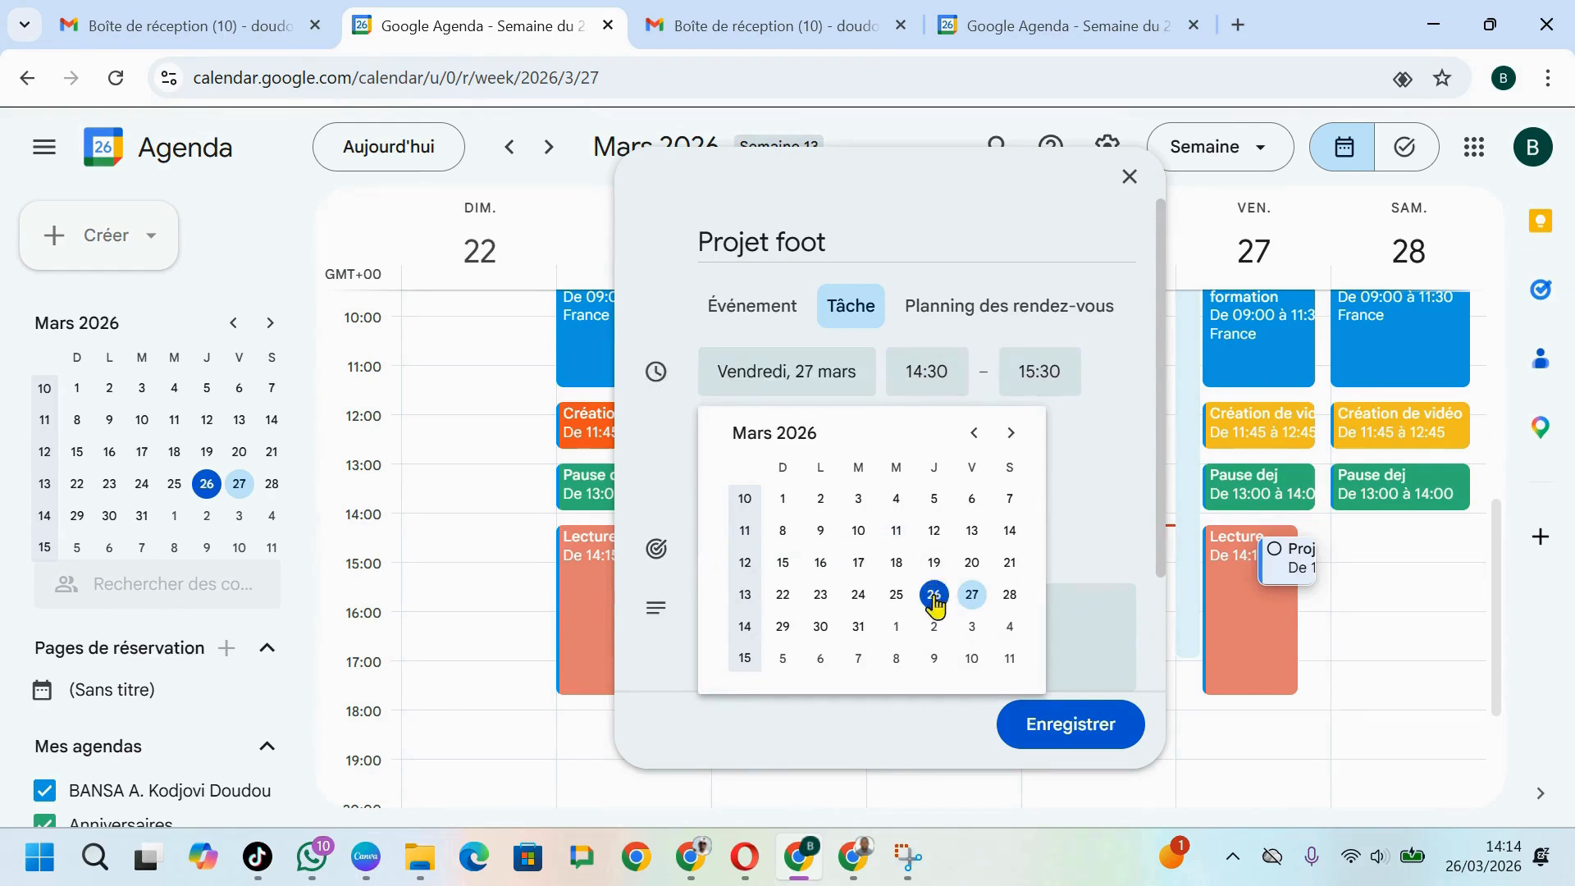
Keep the "Projet foot" start at 14:30, set its end to 16:00 and save the task.
click(753, 371)
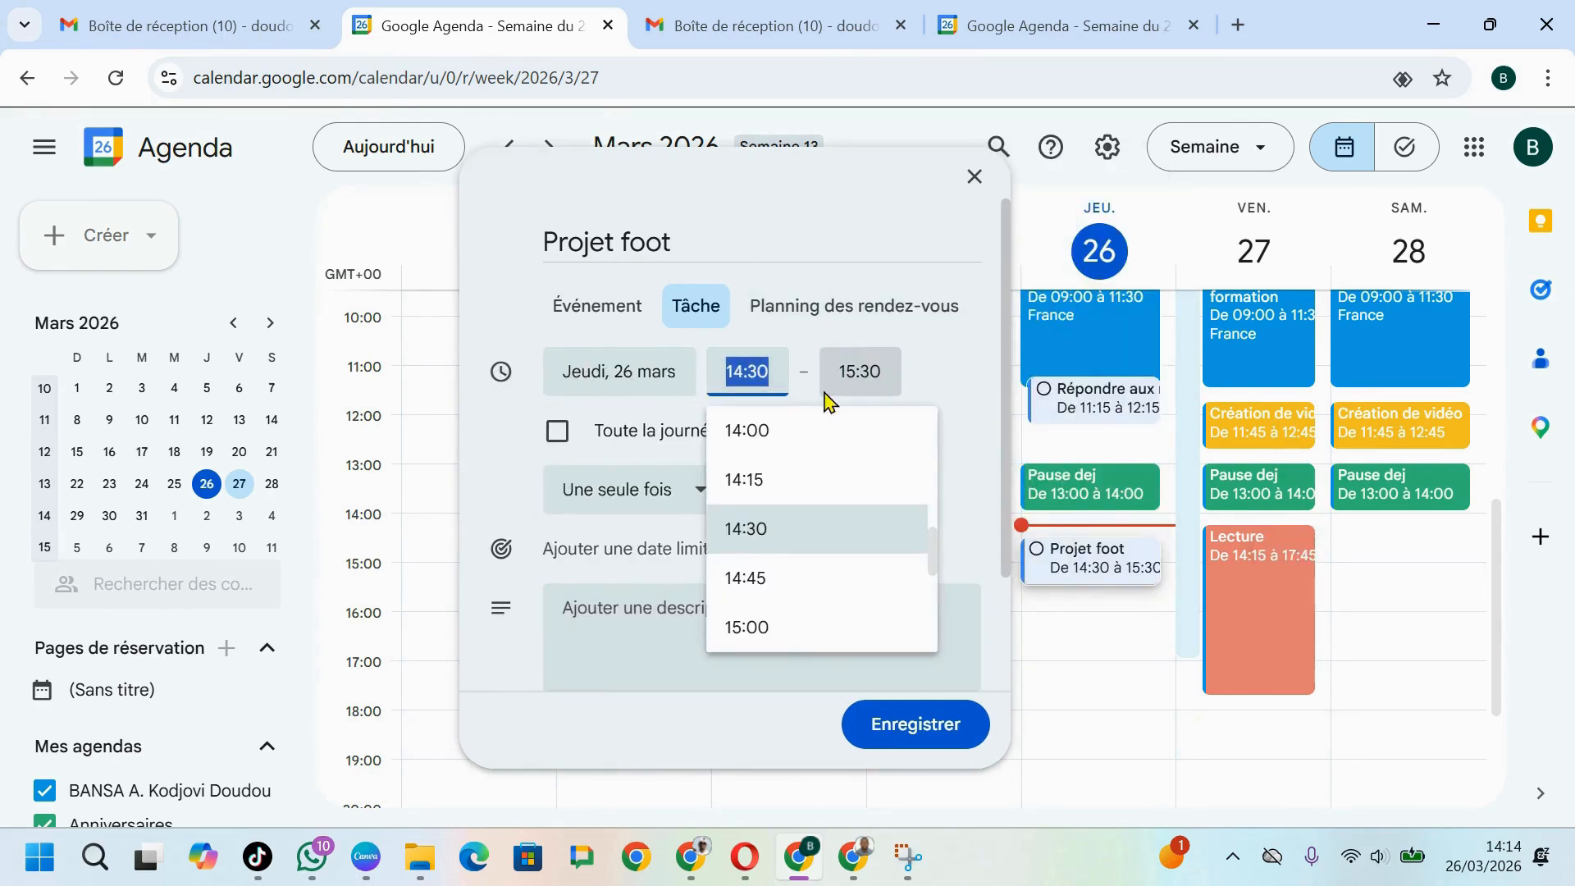
click(848, 377)
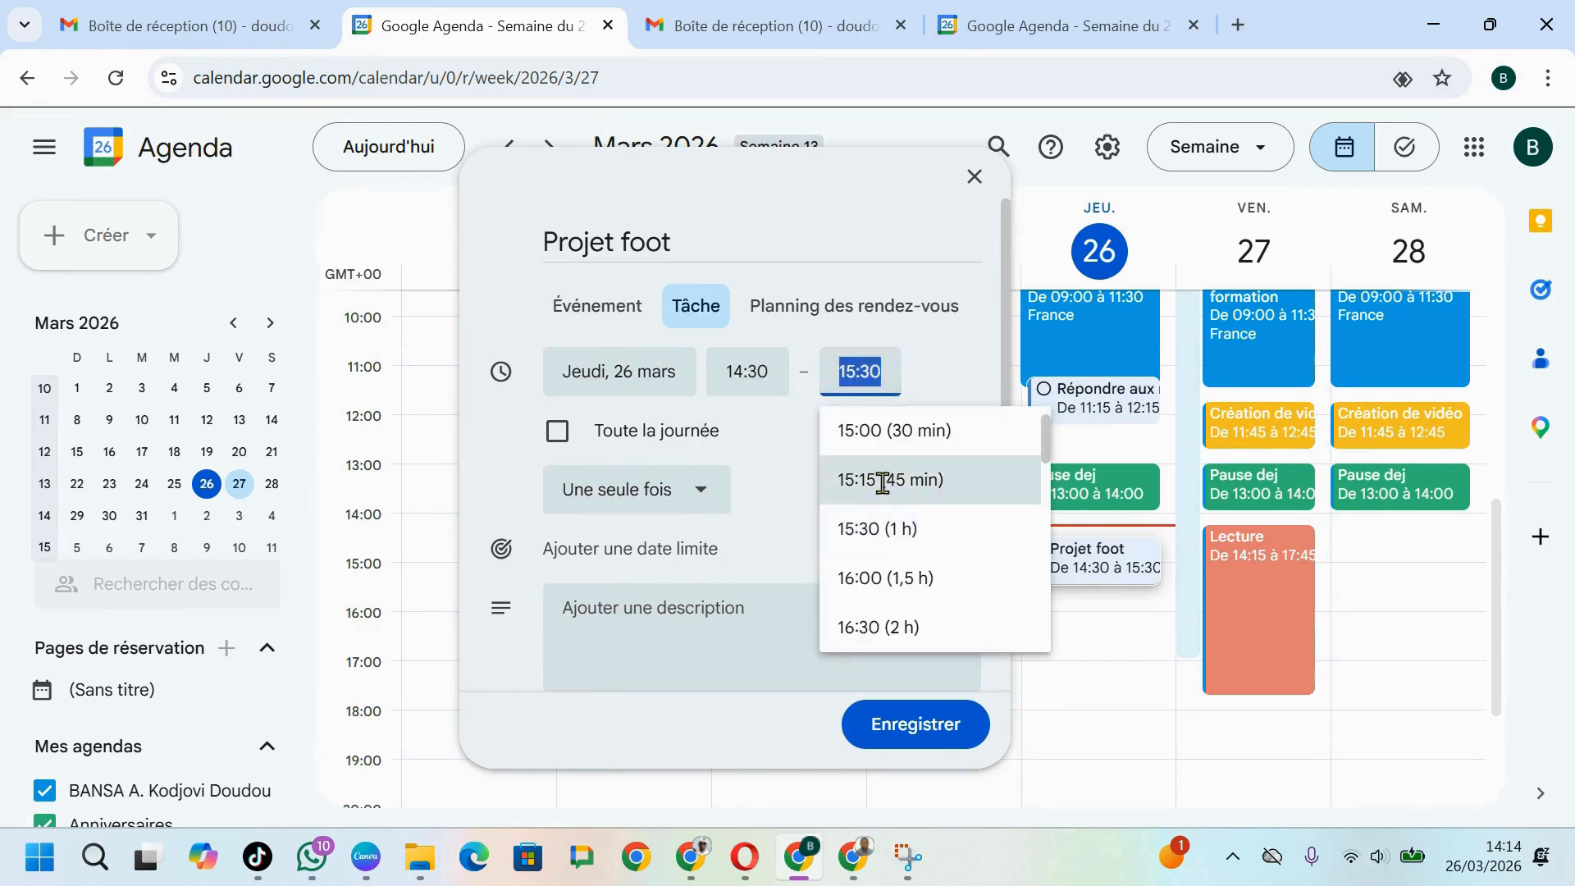
click(854, 575)
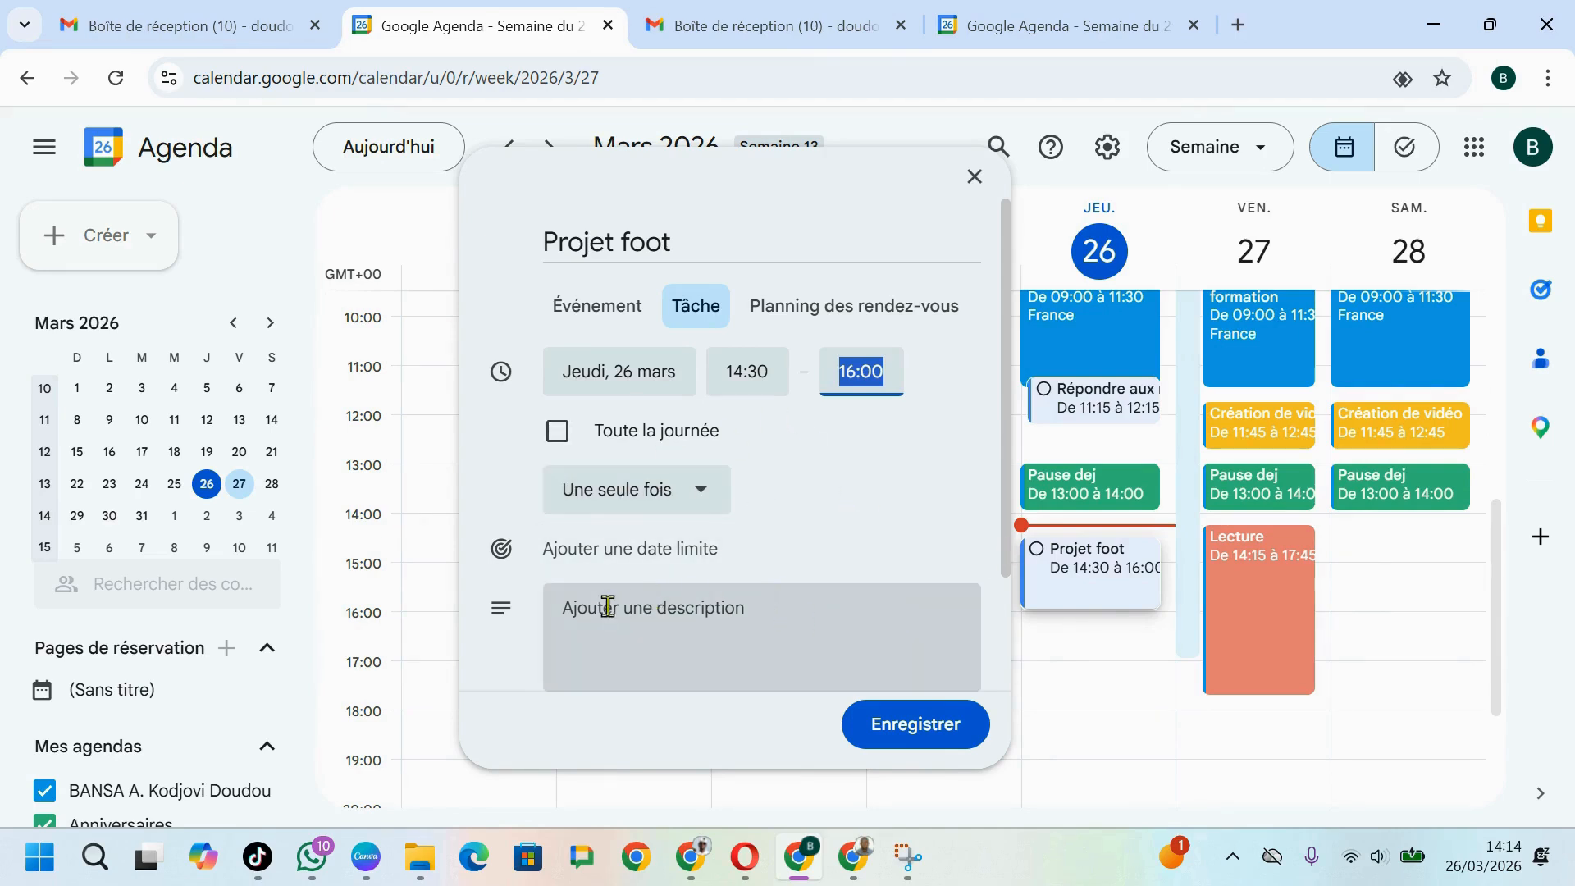
click(908, 719)
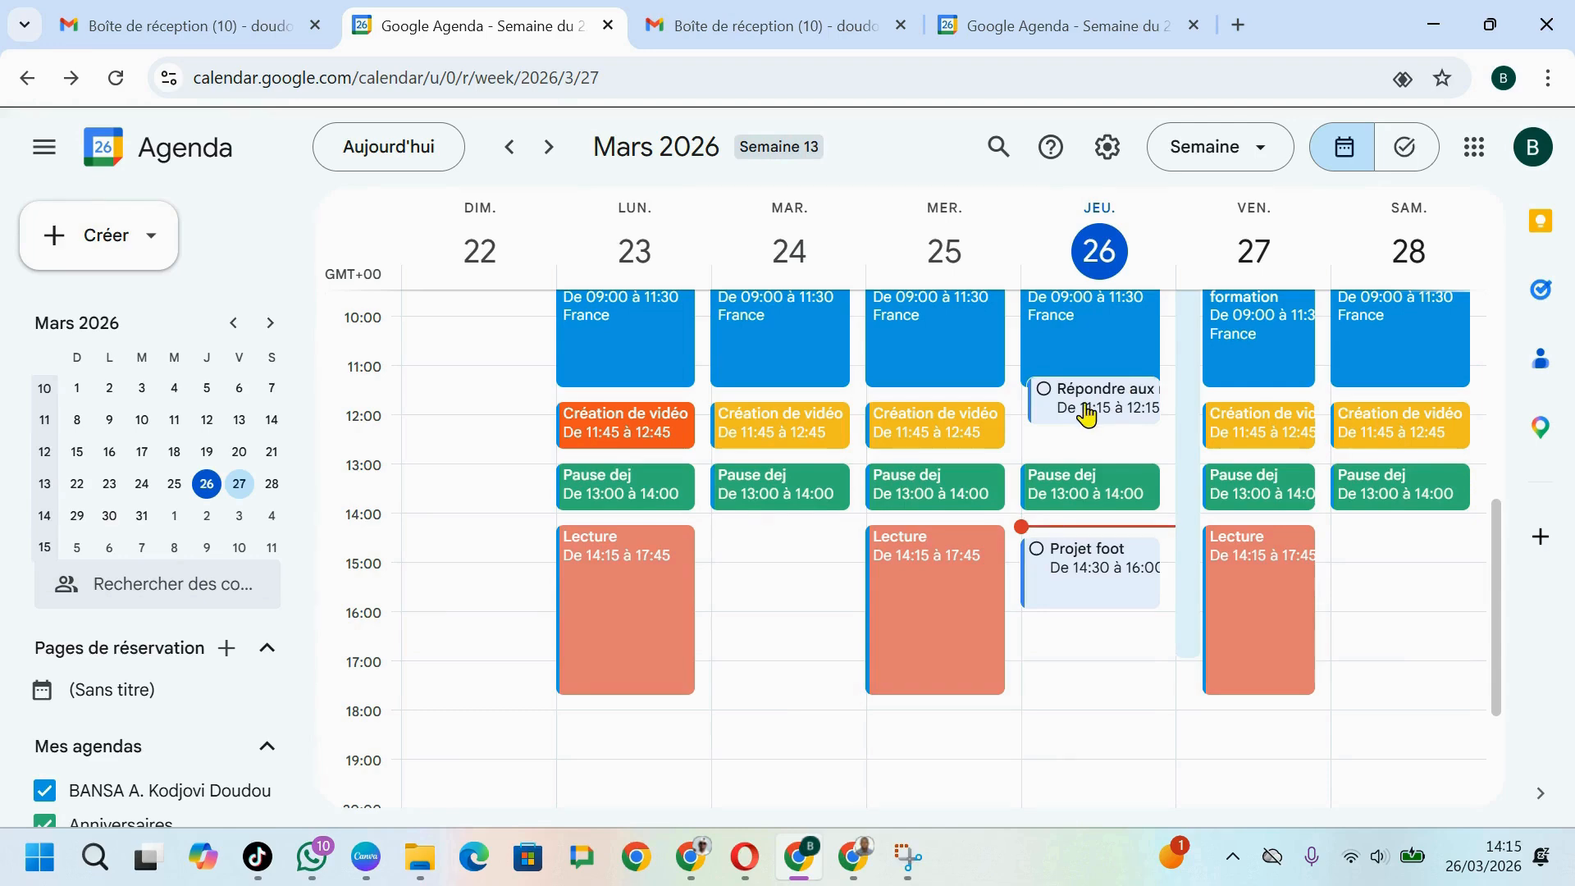
Mark Thursday's "Répondre aux mails" task as completed.
click(1043, 390)
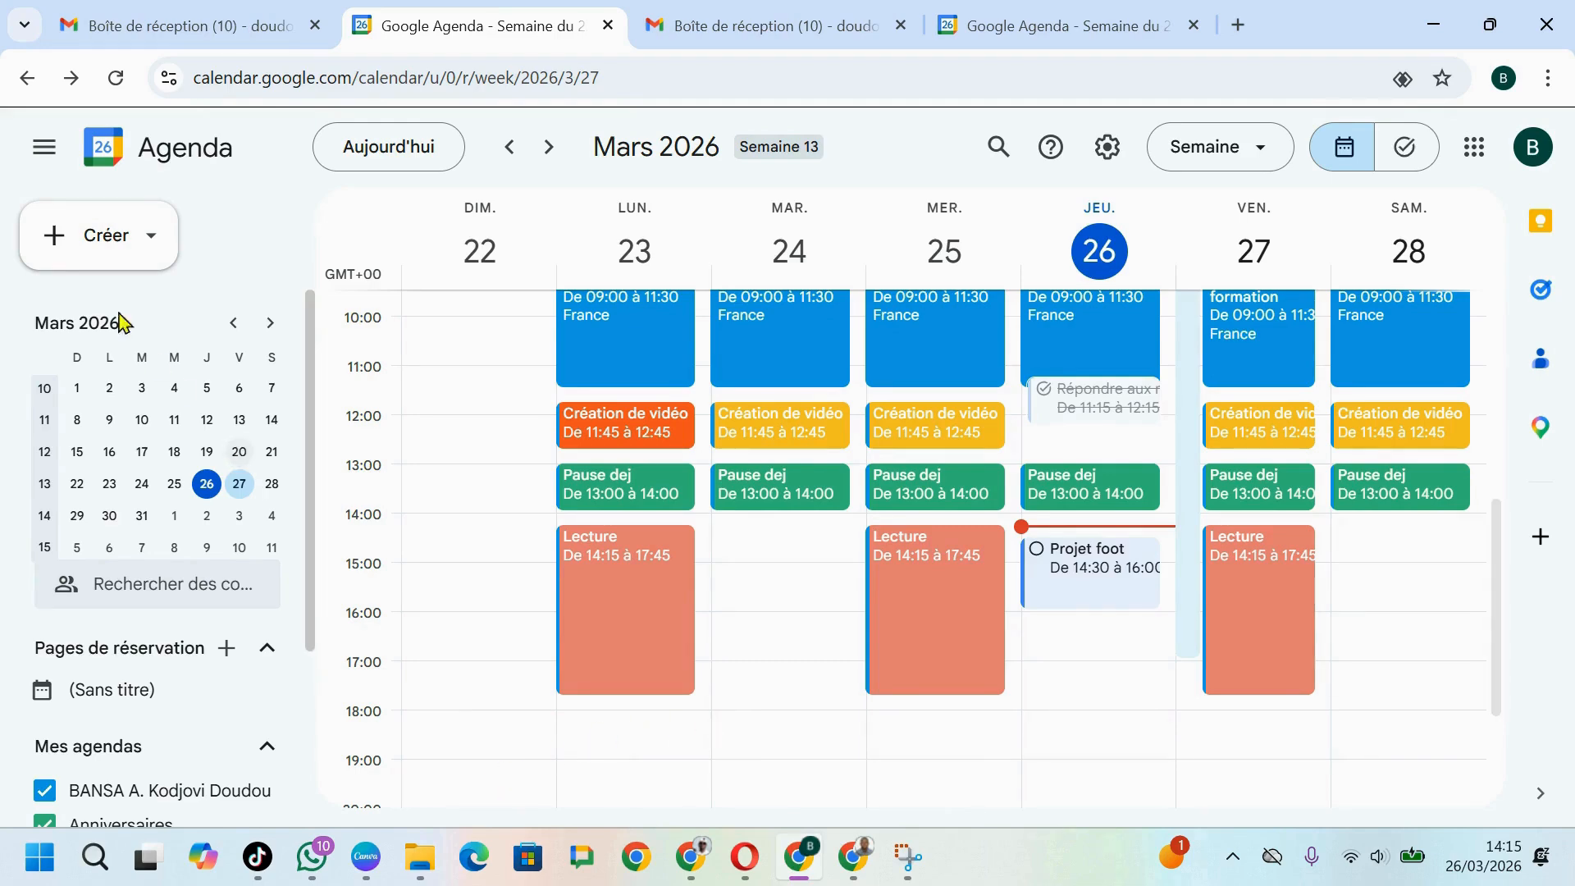
Start a new appointment schedule with an appointment duration of 1 heure.
click(83, 246)
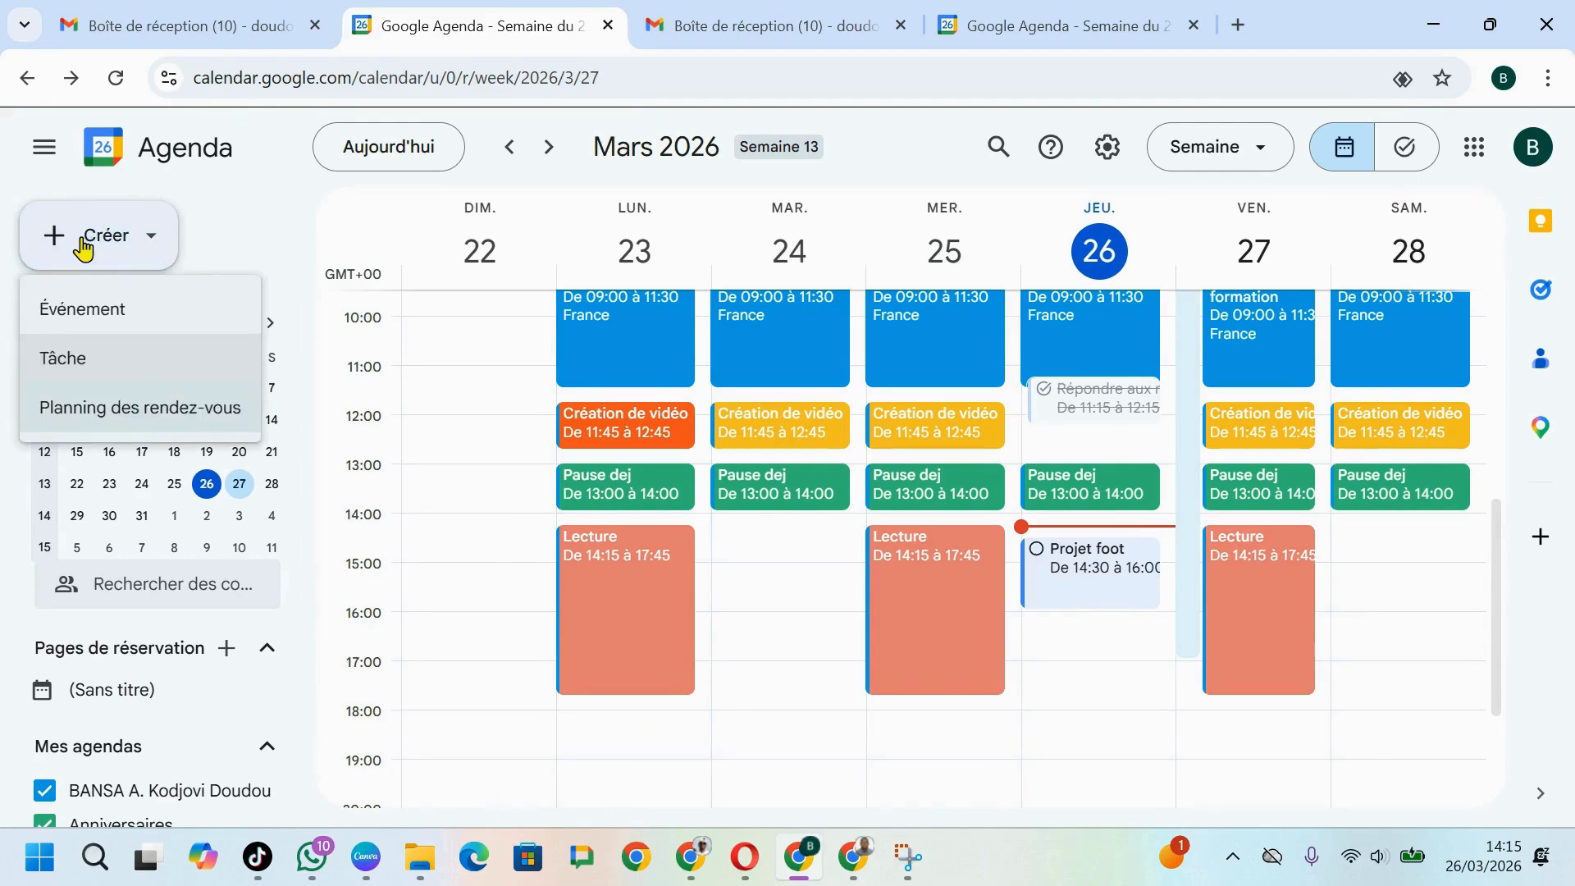
click(99, 418)
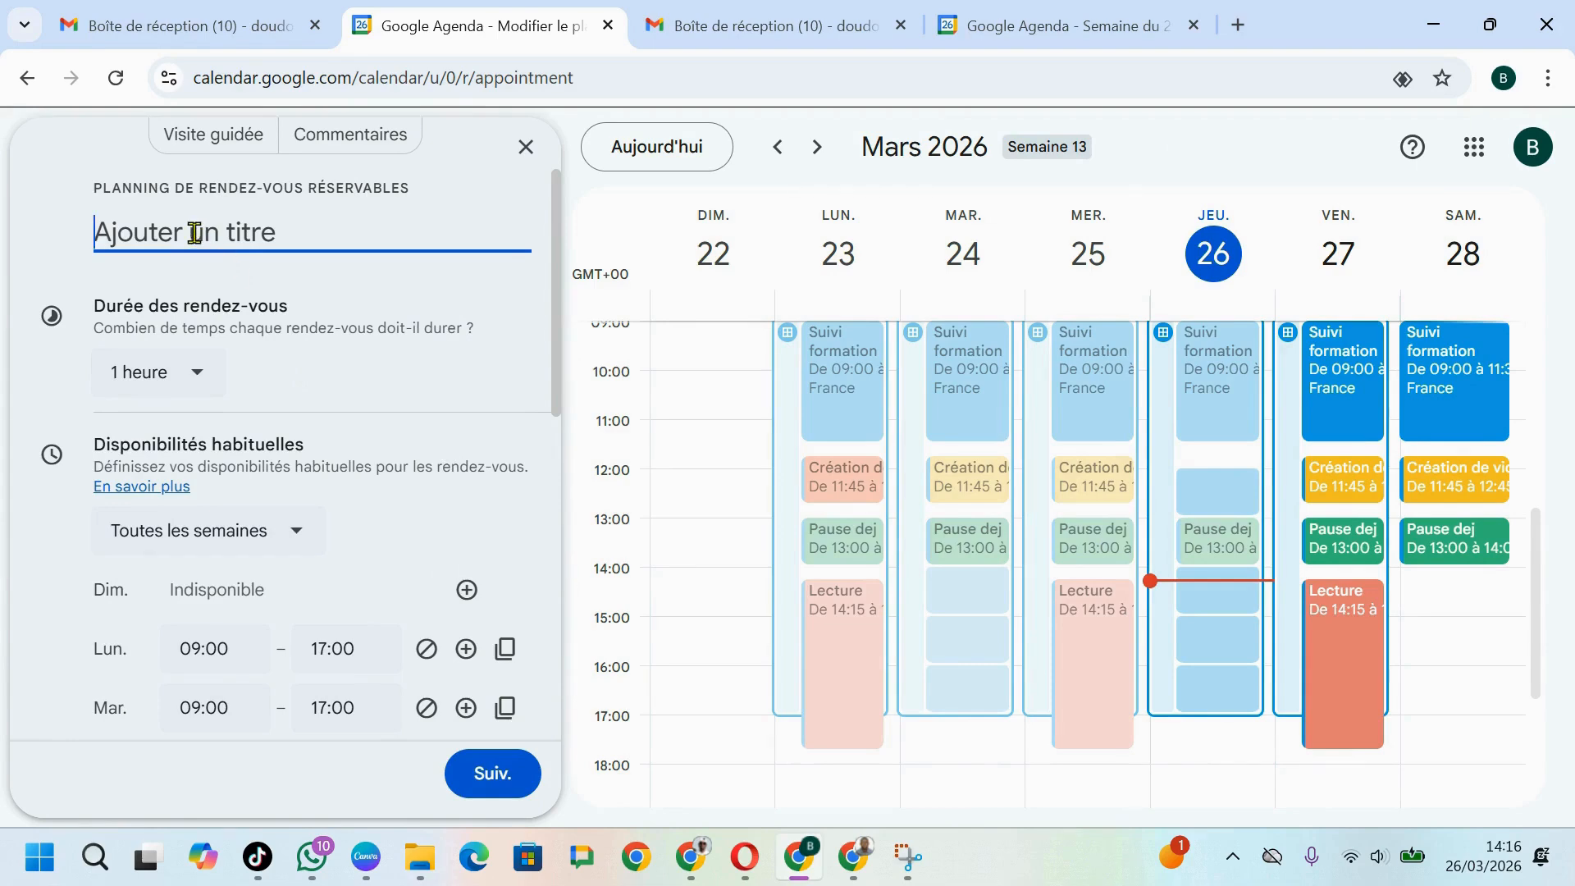
click(192, 379)
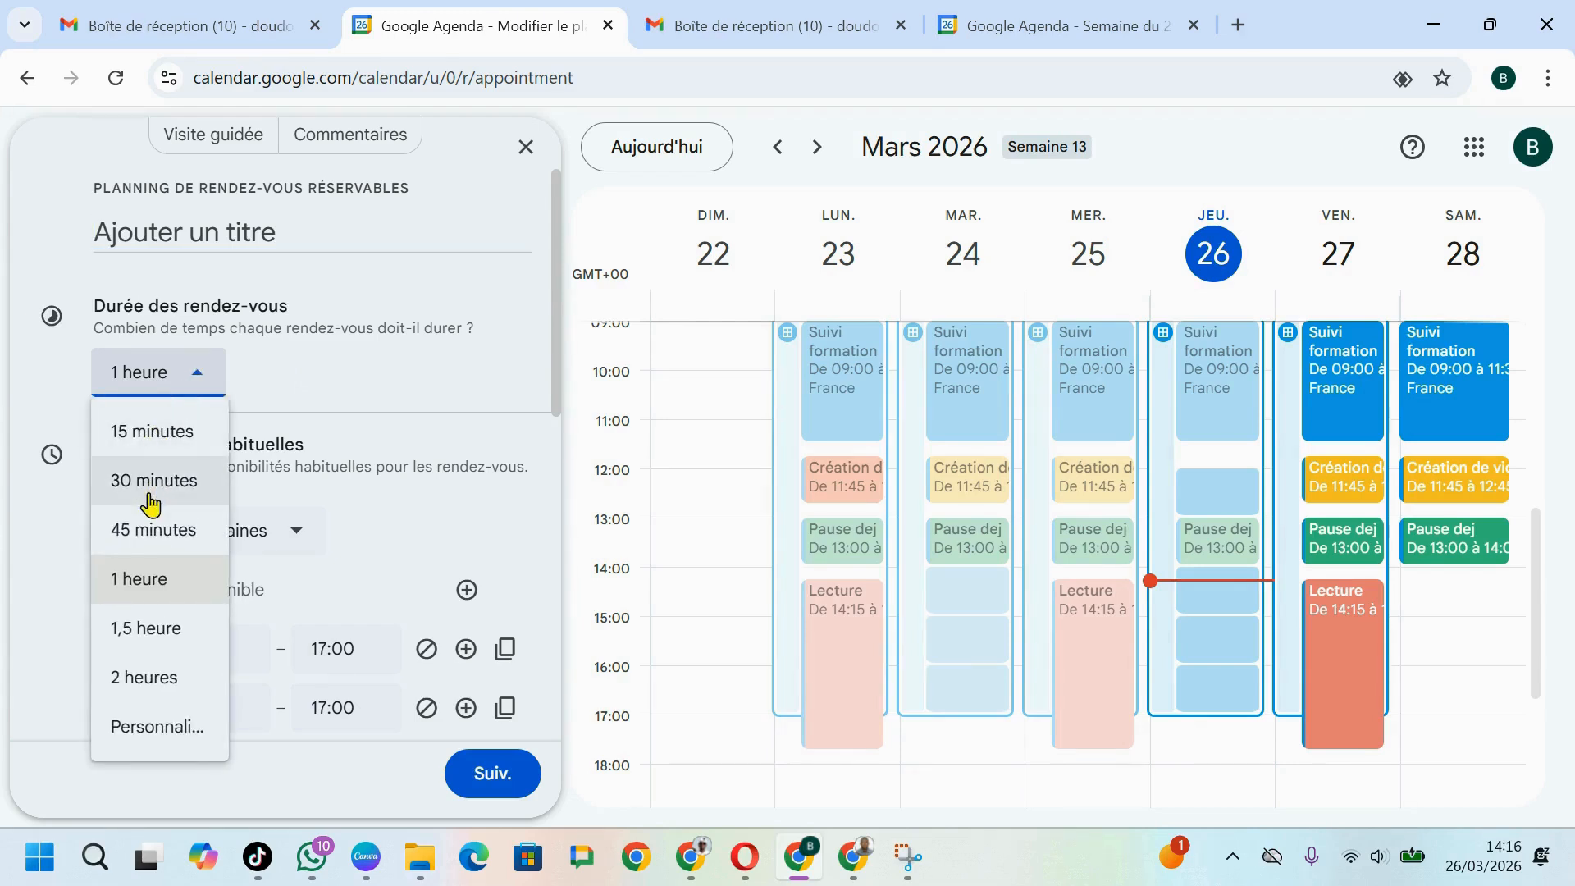
click(141, 584)
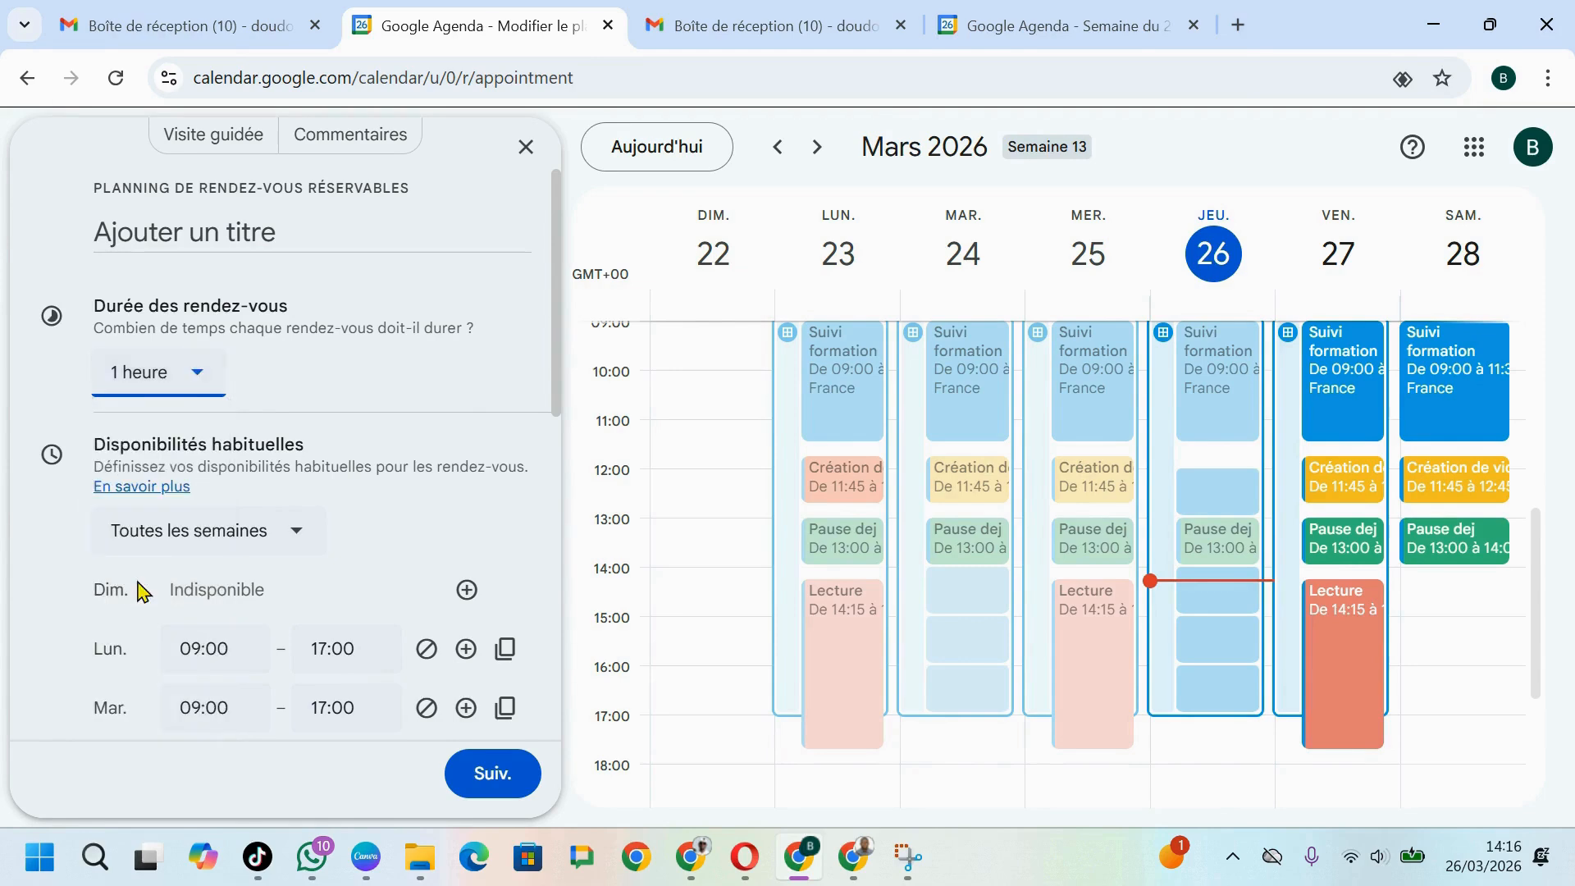
In the weekly availability, make Wednesday unavailable and set Thursday's start time to 14:00.
click(556, 316)
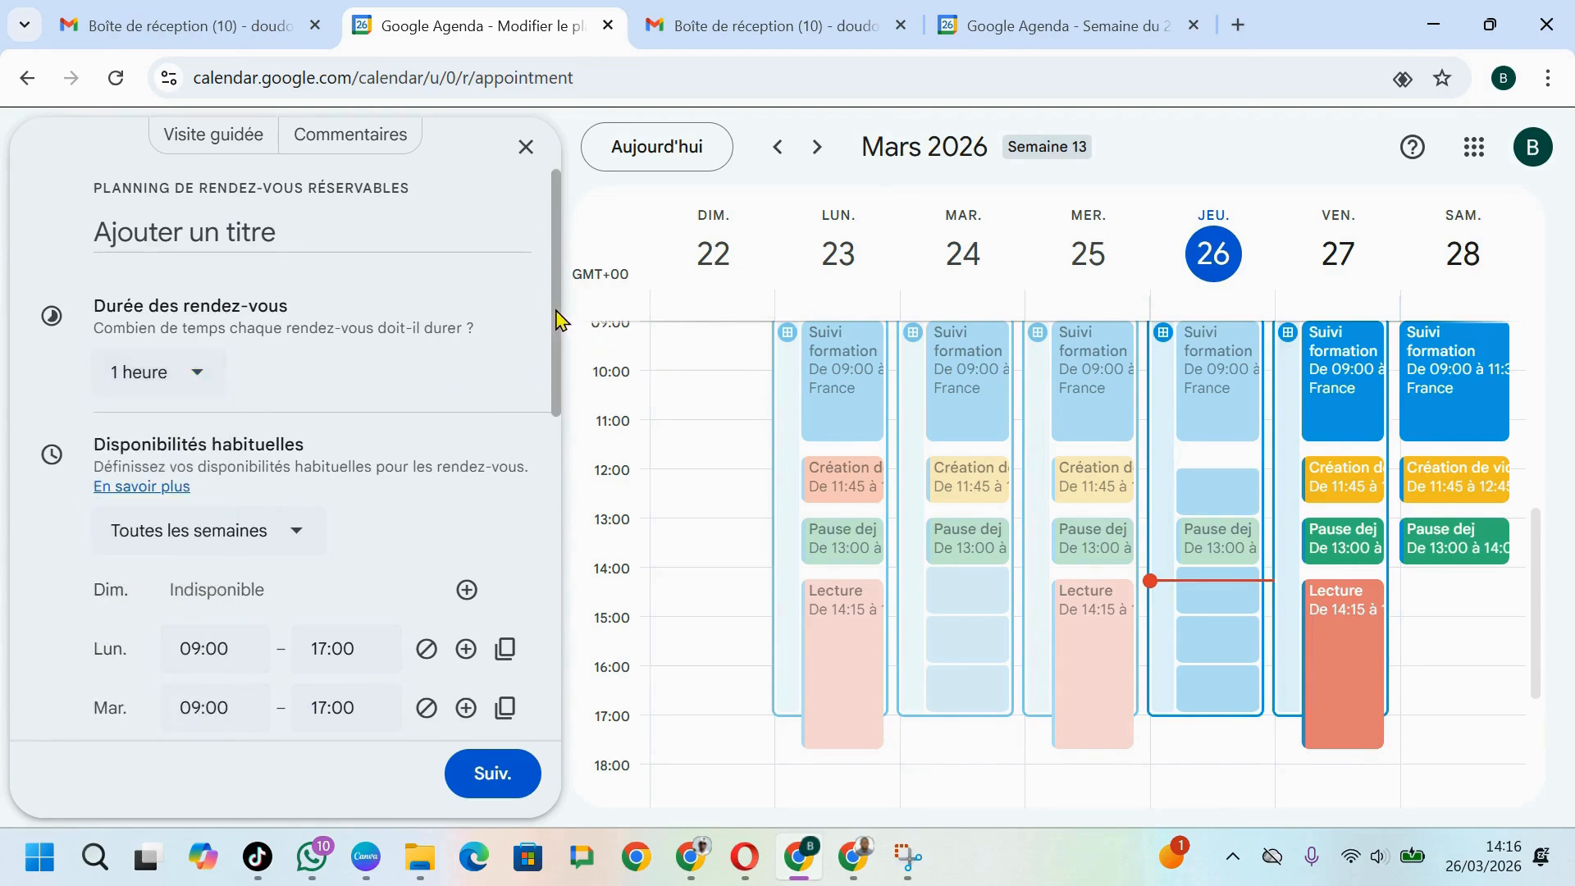
drag(555, 316, 564, 428)
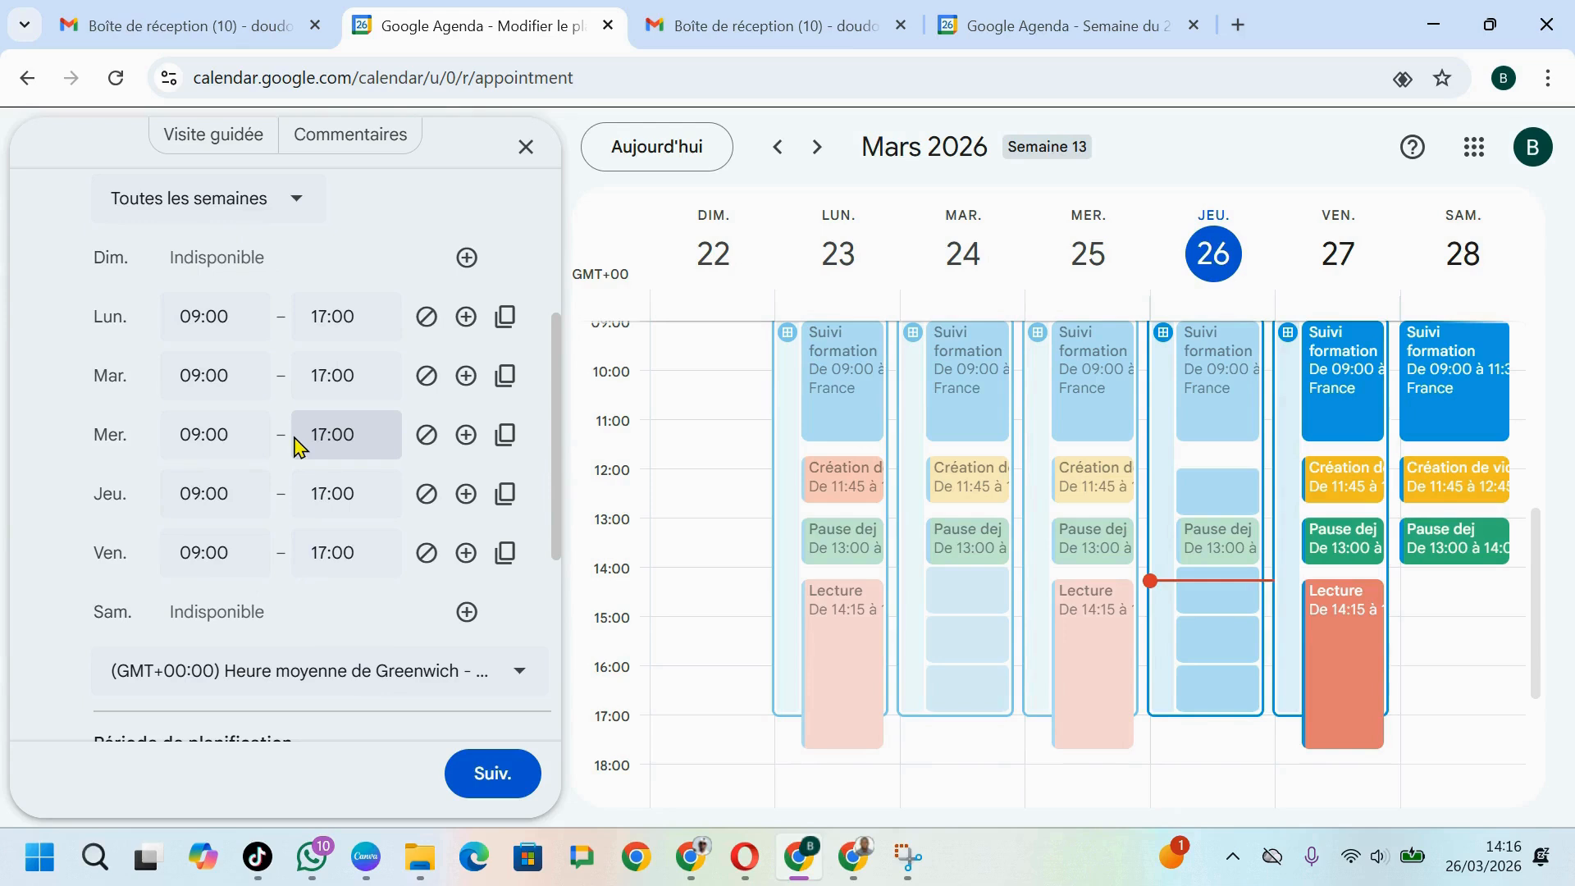
click(427, 436)
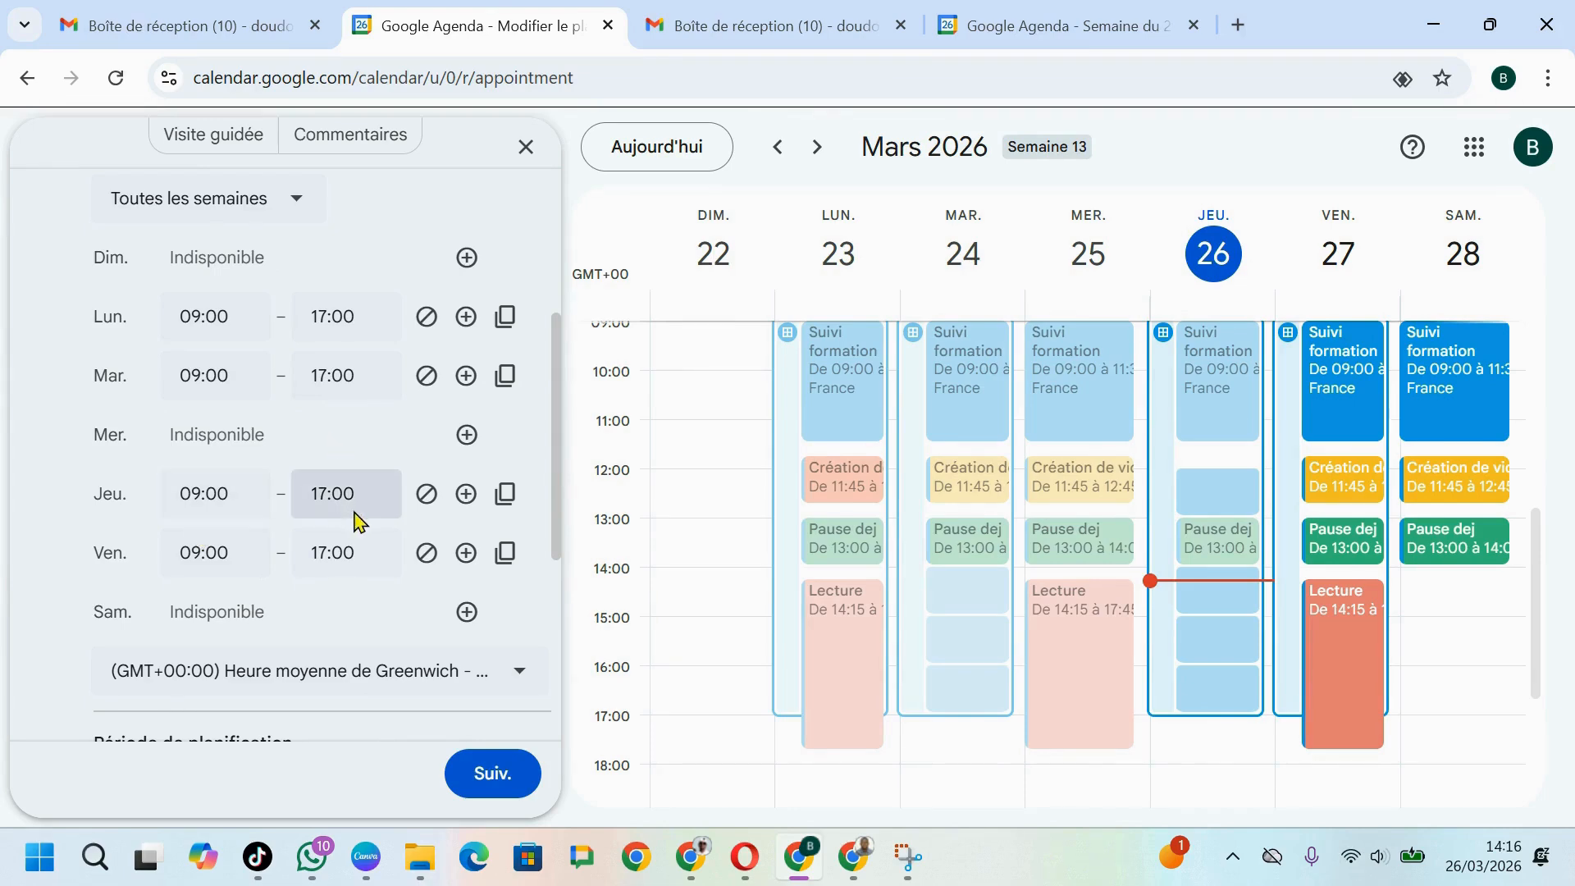
click(216, 492)
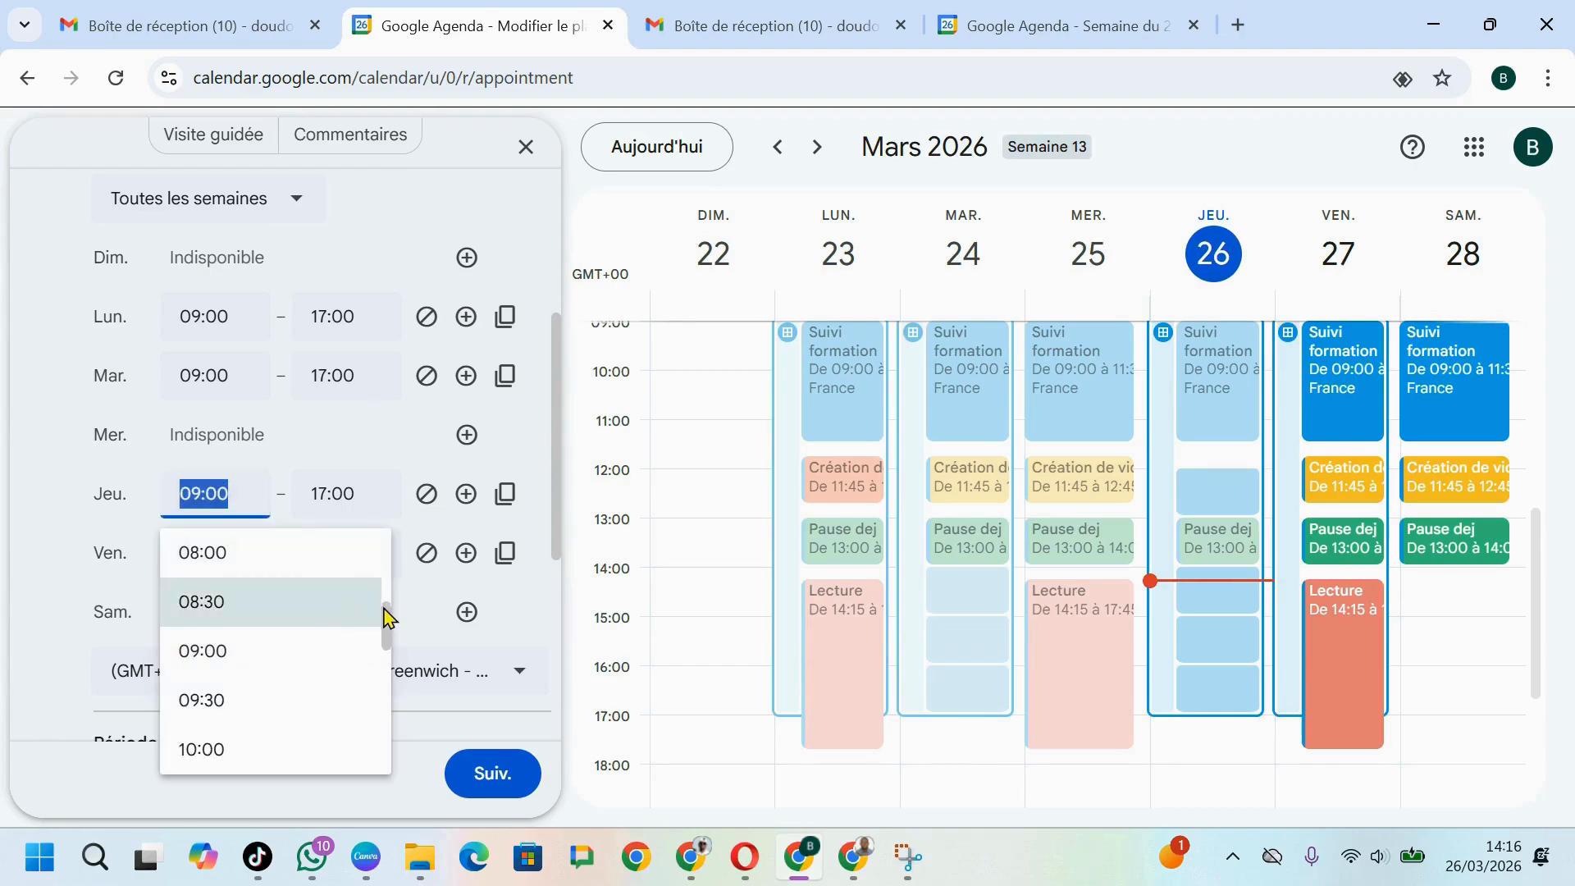
drag(385, 620, 394, 667)
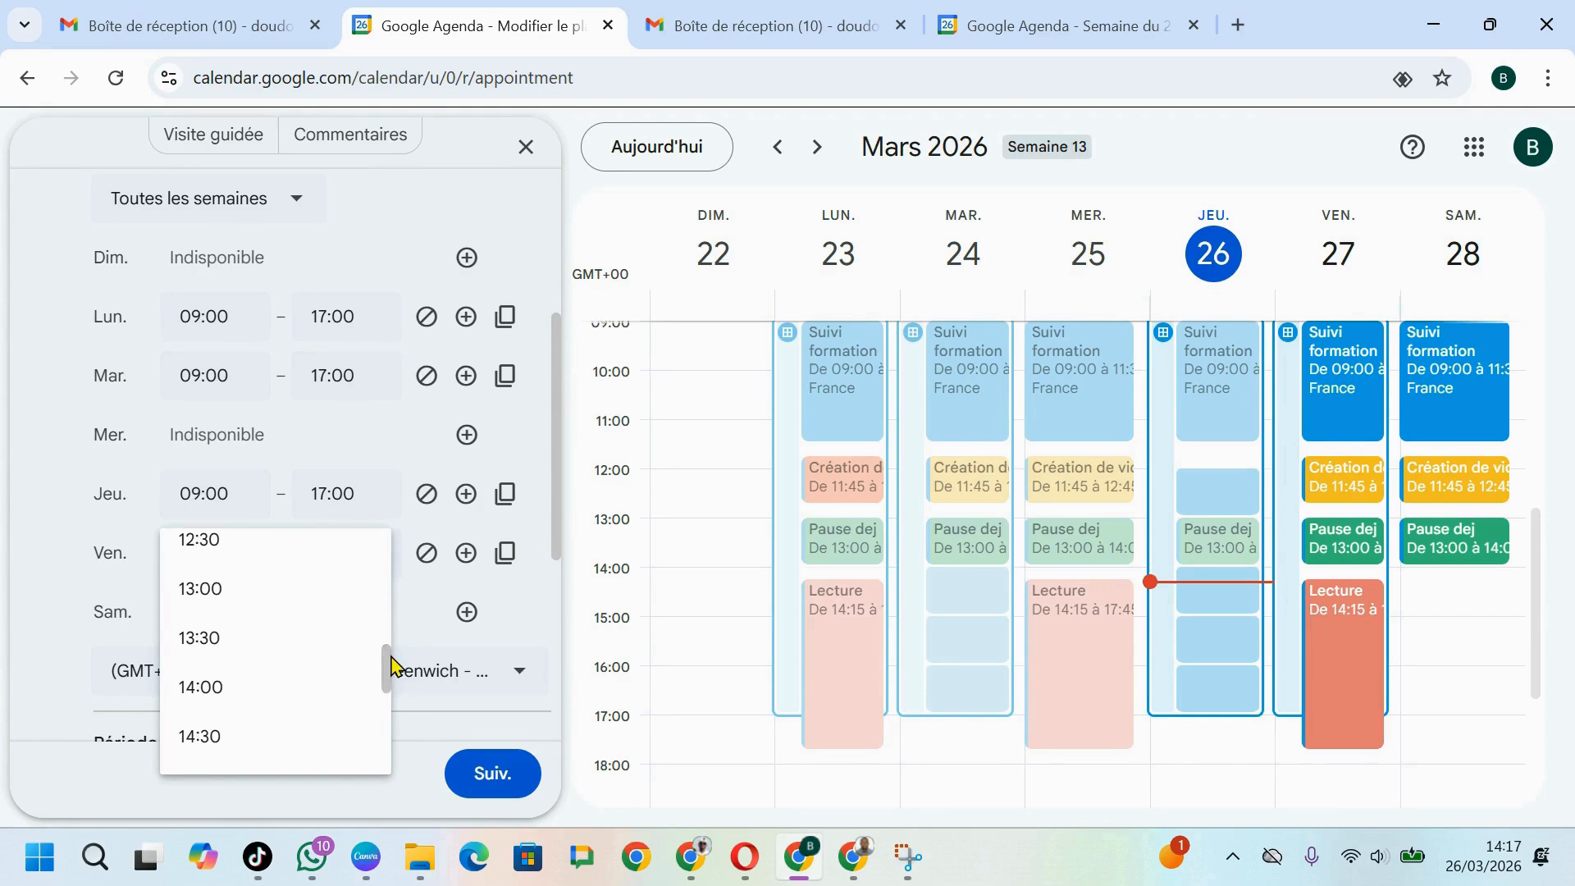
click(212, 686)
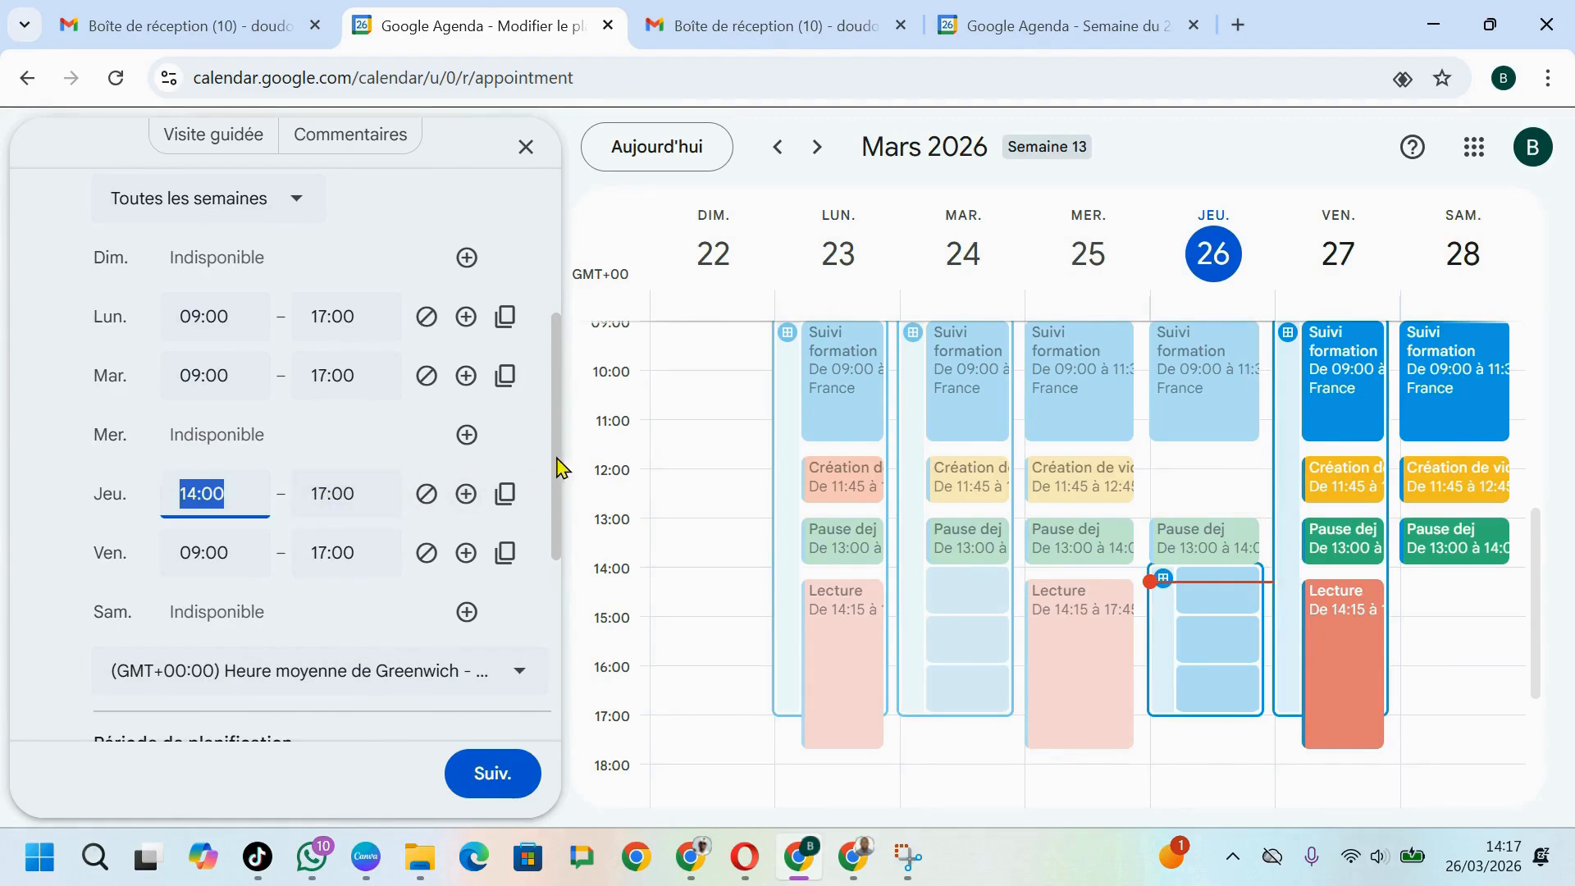
Look through the remaining appointment schedule settings, then close the schedule and discard its changes.
click(555, 468)
scroll(554, 468, down, 2)
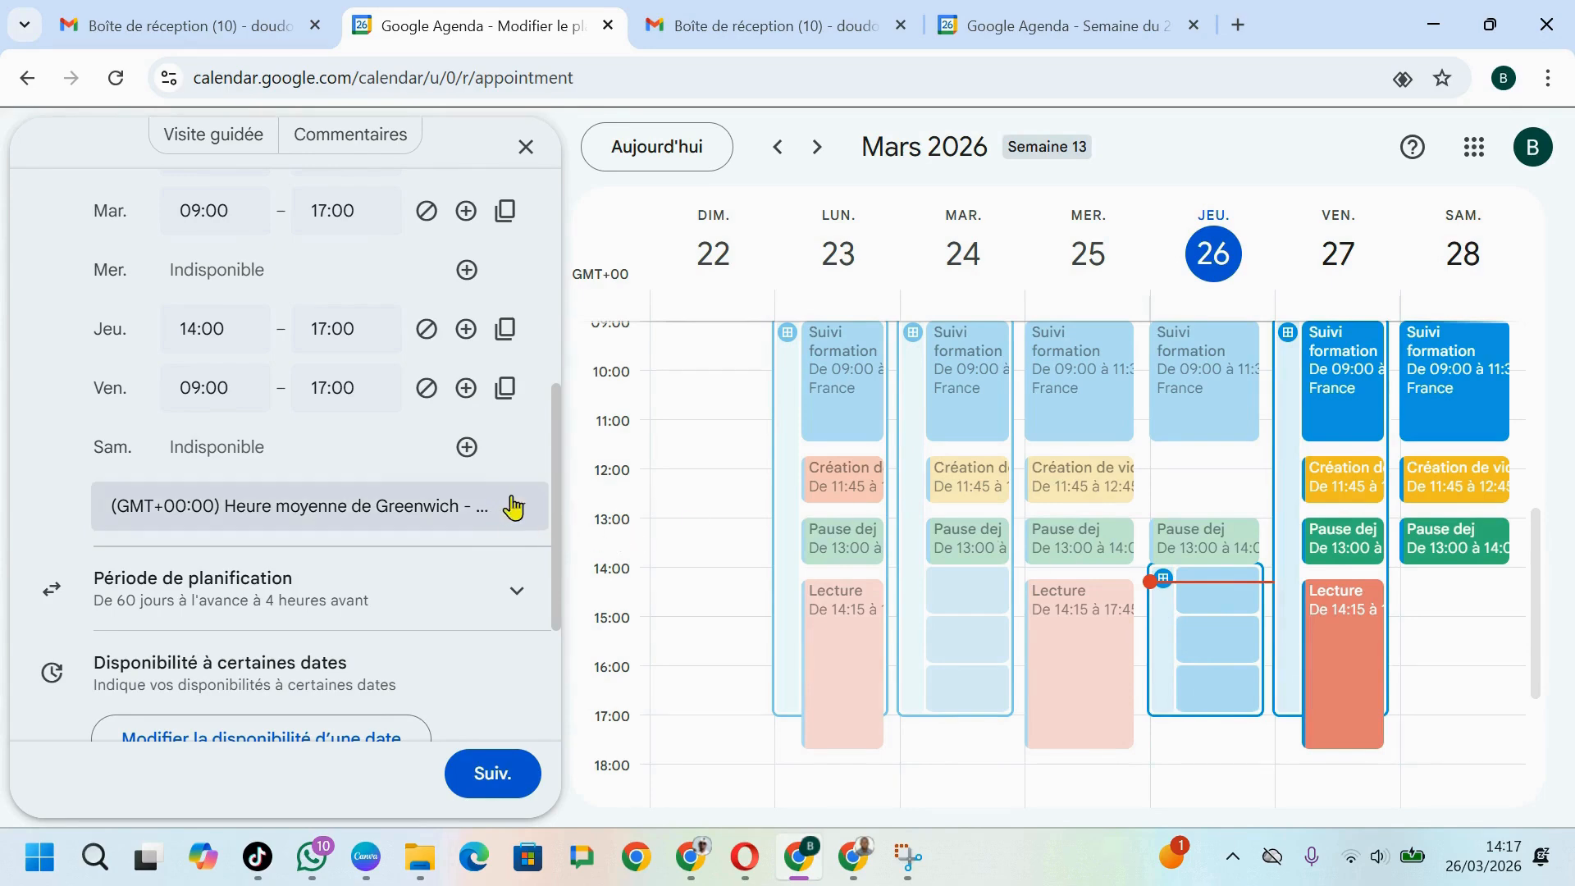
scroll(566, 583, down, 3)
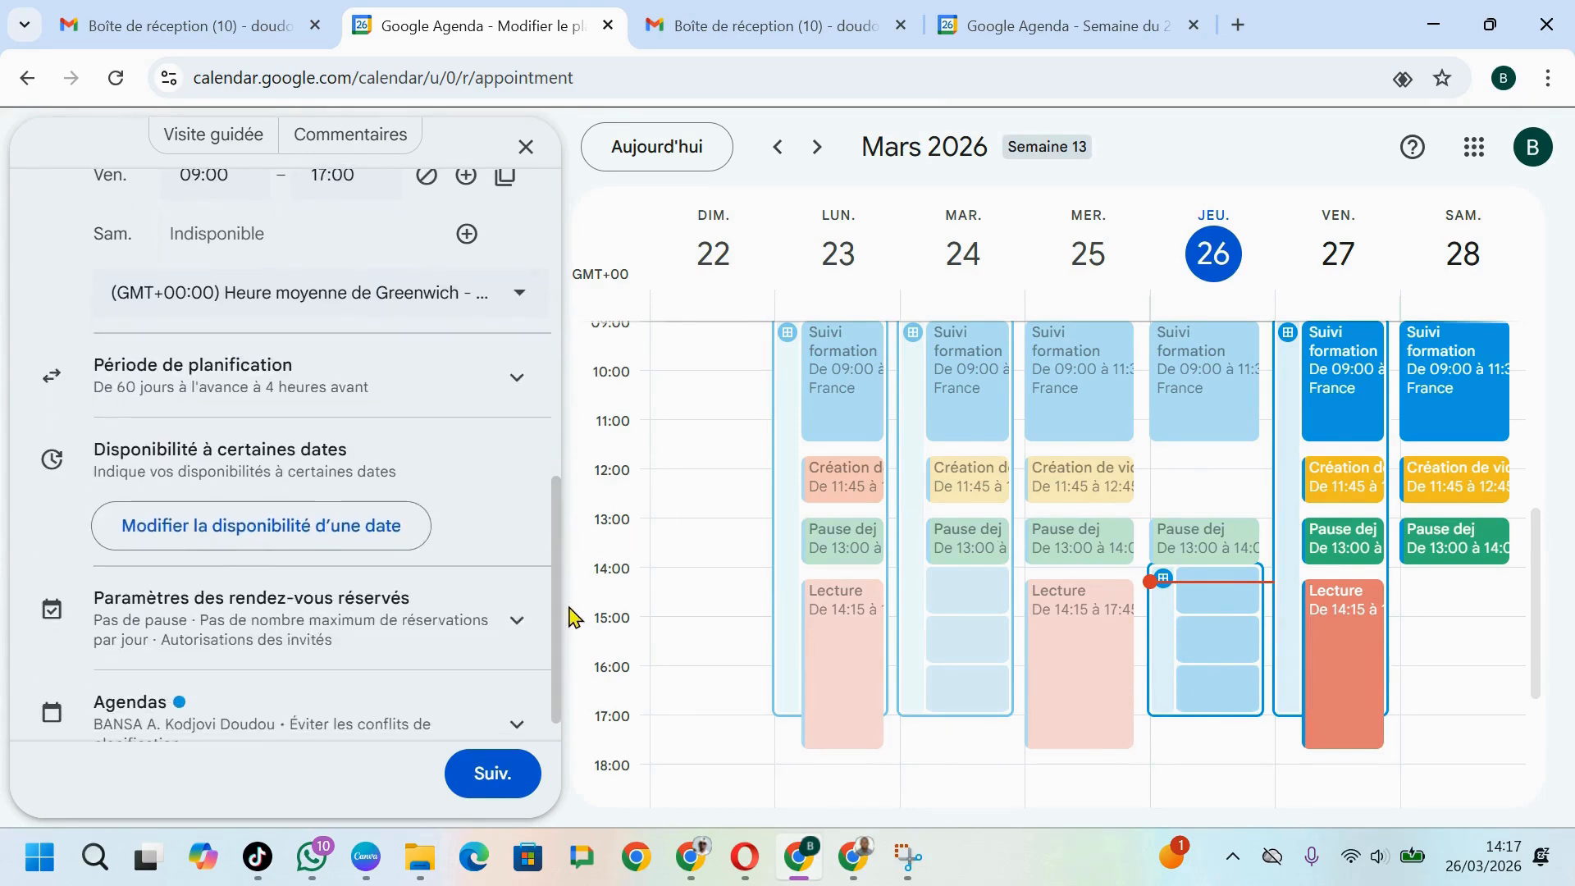
click(526, 148)
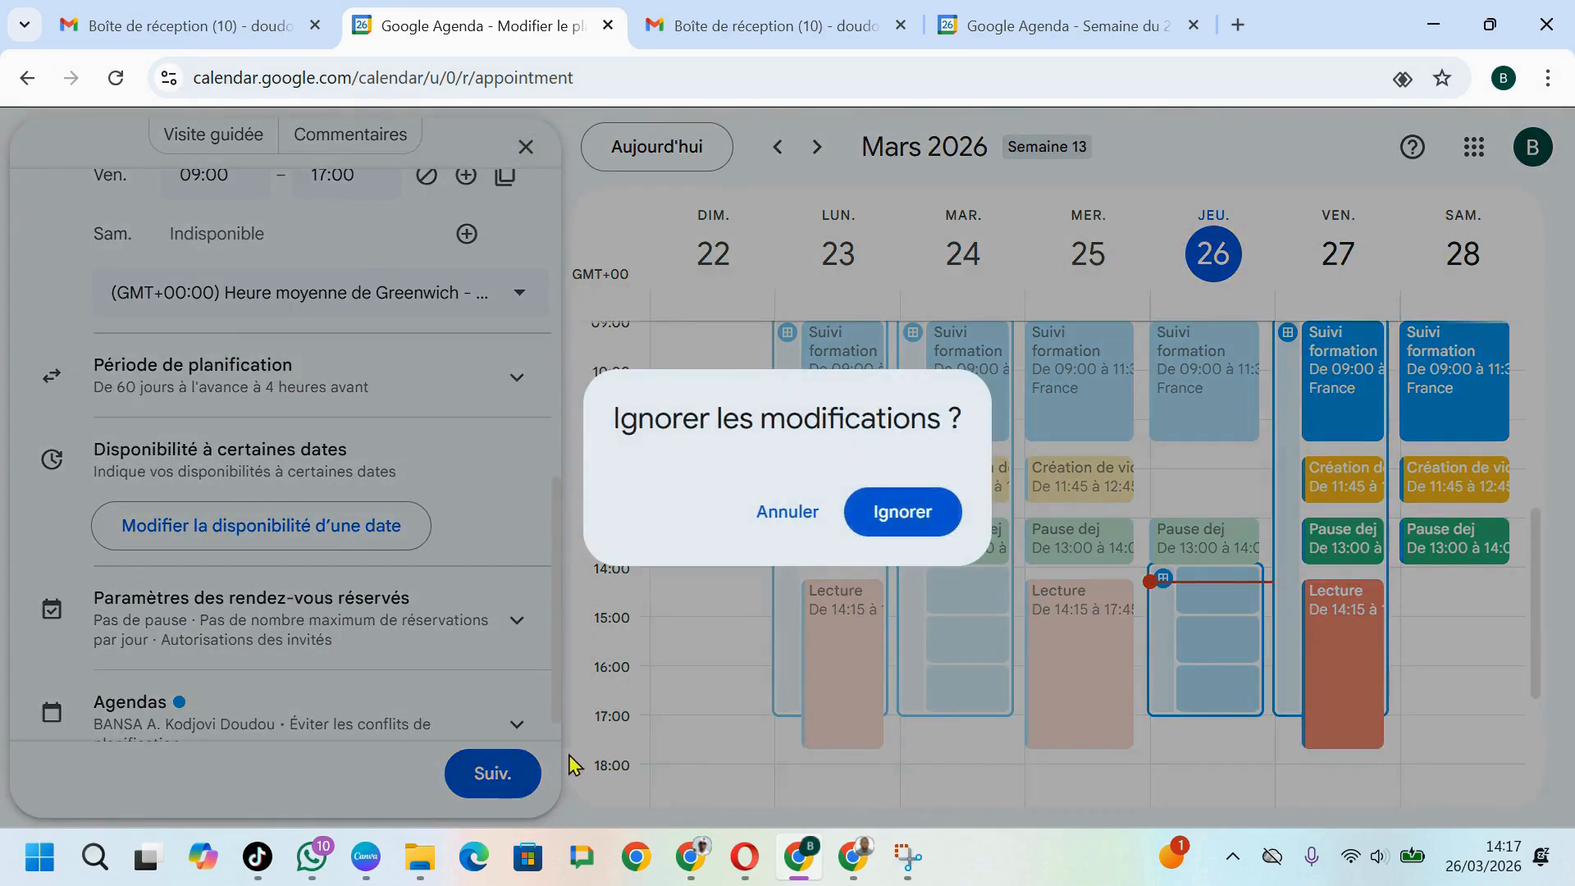
key(Return)
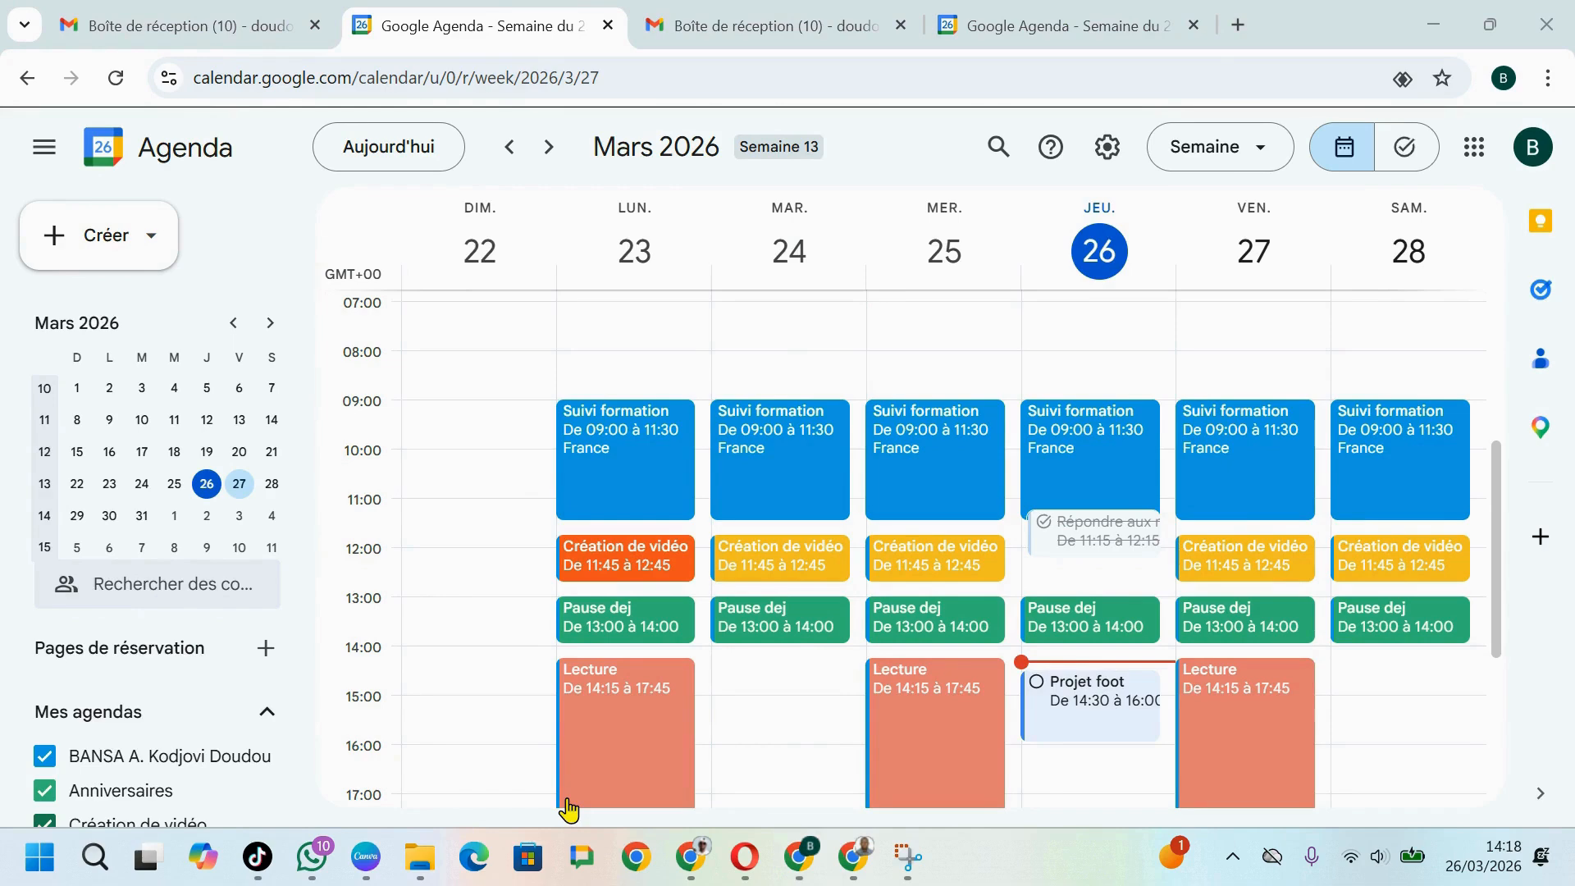